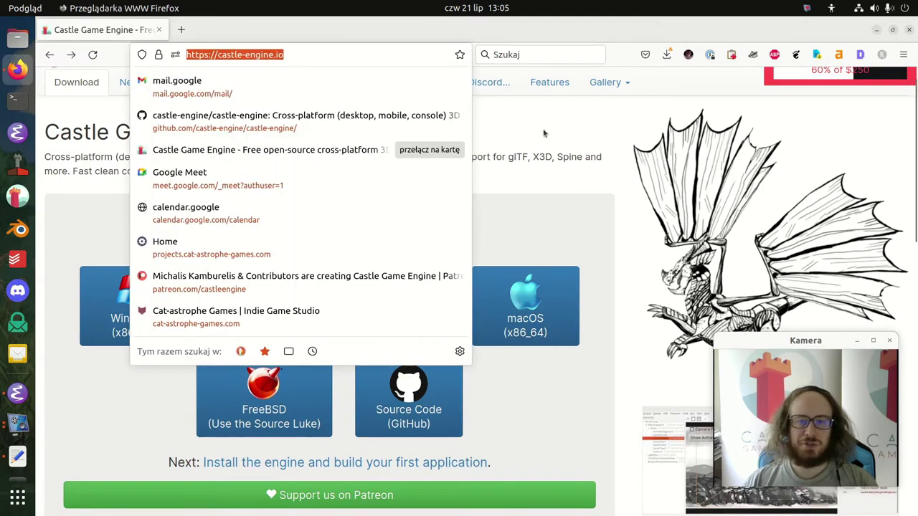
Step: Switch to the Castle Game Engine editor and begin a new project
{"action": "left_click", "coordinate": [543, 134]}
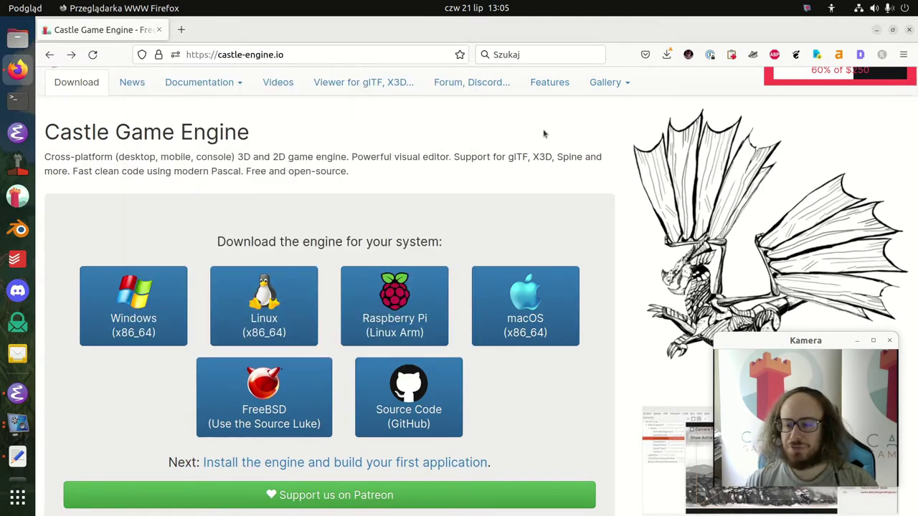
{"action": "left_click", "coordinate": [17, 196]}
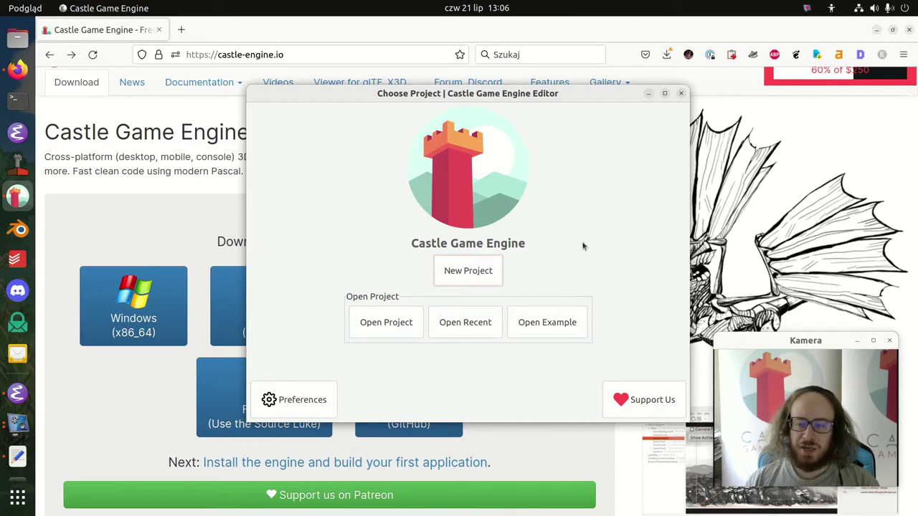
{"action": "left_click", "coordinate": [486, 272]}
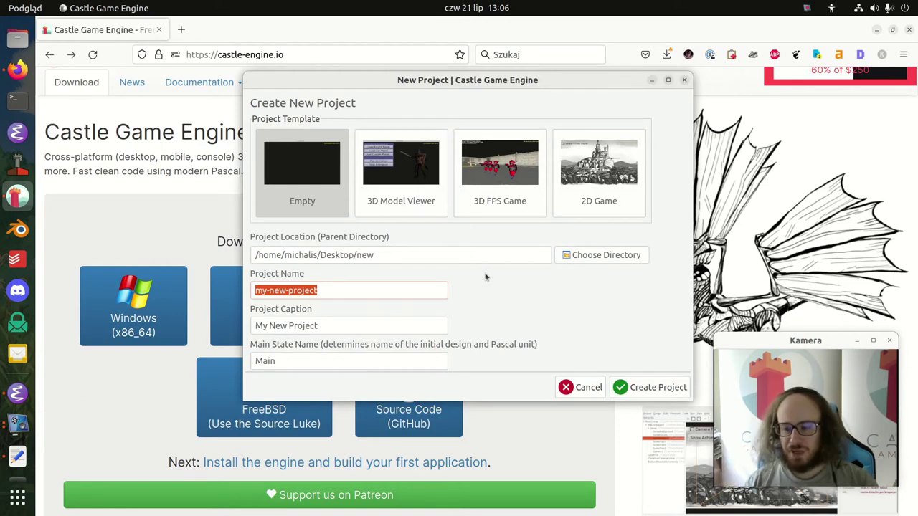
Step: Compare the Empty, 3D Model Viewer, 3D FPS Game and 2D Game project templates
{"action": "left_click", "coordinate": [419, 180]}
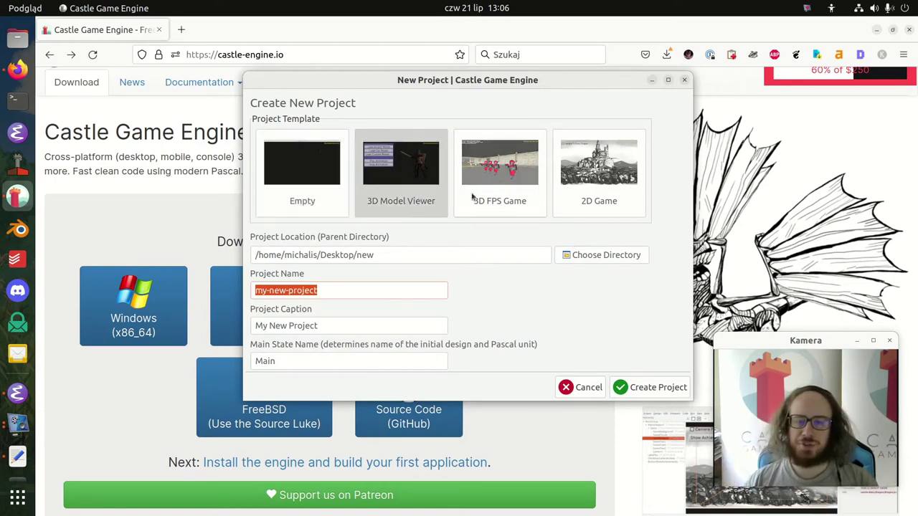
{"action": "left_click", "coordinate": [513, 176]}
{"action": "left_click", "coordinate": [589, 194]}
{"action": "left_click", "coordinate": [500, 172]}
{"action": "left_click", "coordinate": [302, 165]}
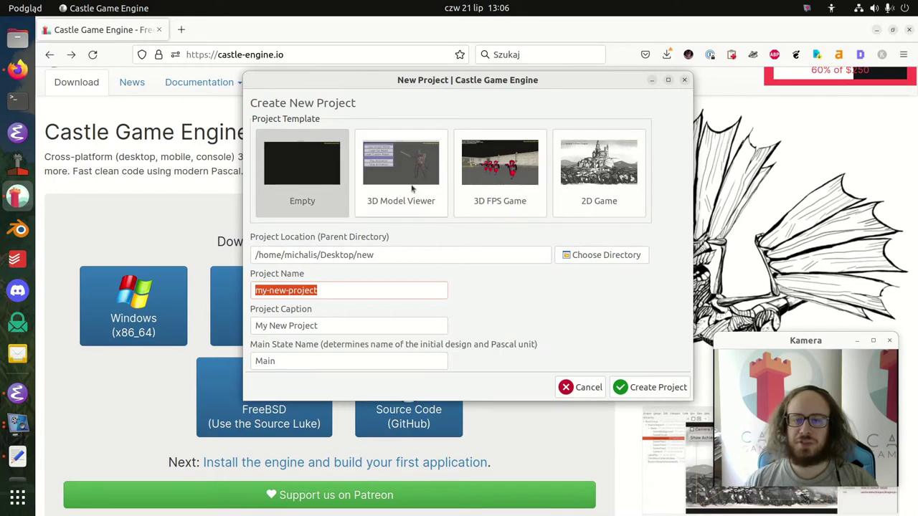
{"action": "left_click", "coordinate": [421, 188]}
{"action": "left_click", "coordinate": [517, 185]}
{"action": "left_click", "coordinate": [603, 188]}
{"action": "left_click", "coordinate": [521, 186]}
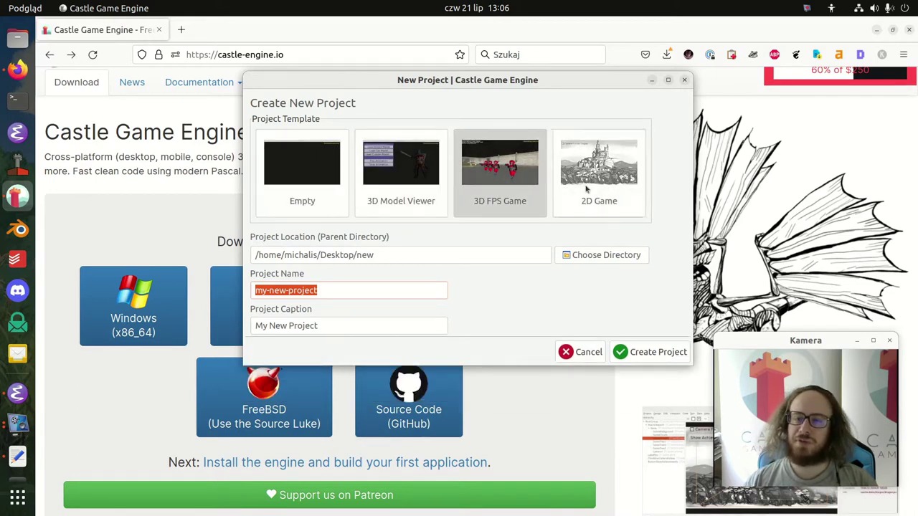
{"action": "left_click", "coordinate": [602, 188]}
{"action": "left_click", "coordinate": [522, 186]}
{"action": "left_click", "coordinate": [589, 190]}
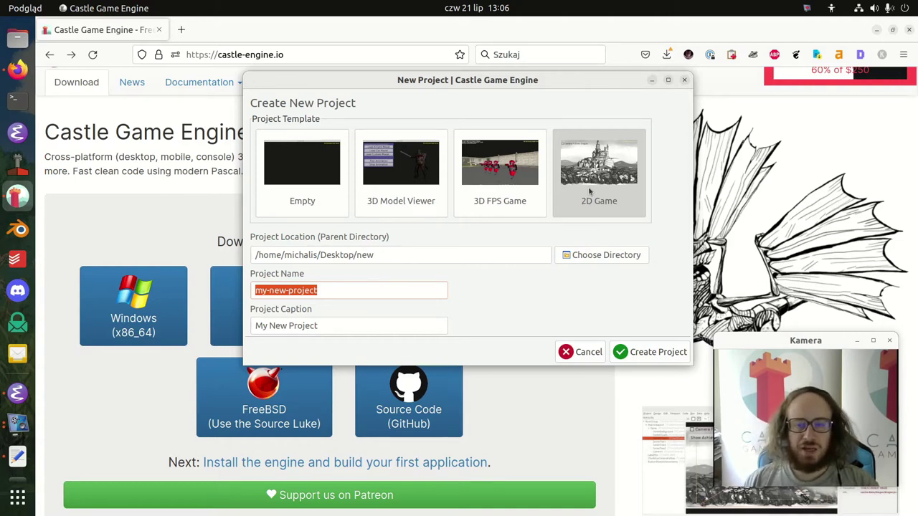
Step: Try to create a project from the Empty template with the name my-new-project-empty
{"action": "left_click", "coordinate": [279, 178]}
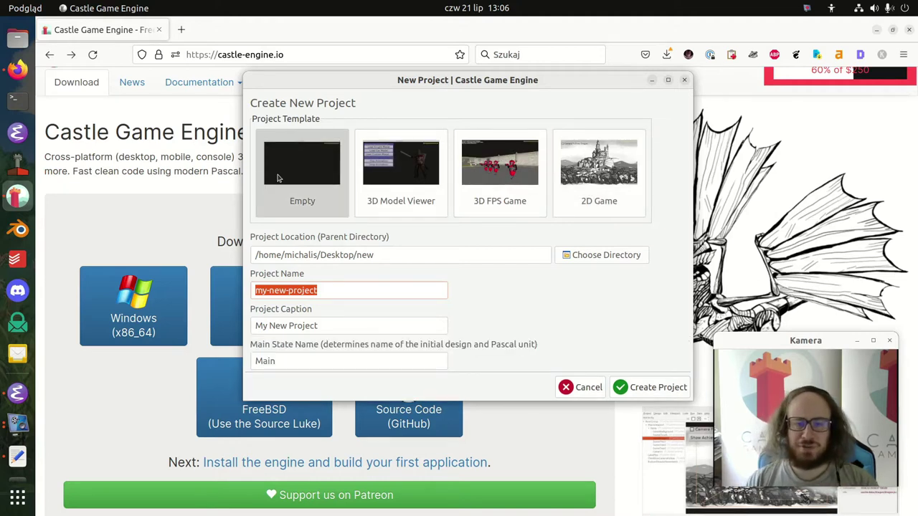
{"action": "left_click", "coordinate": [405, 286]}
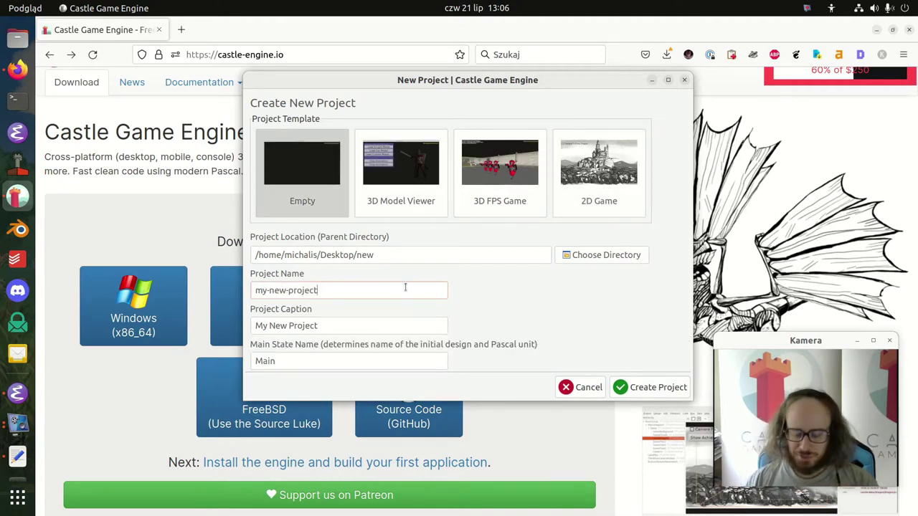
{"action": "type", "text": "-empt"}
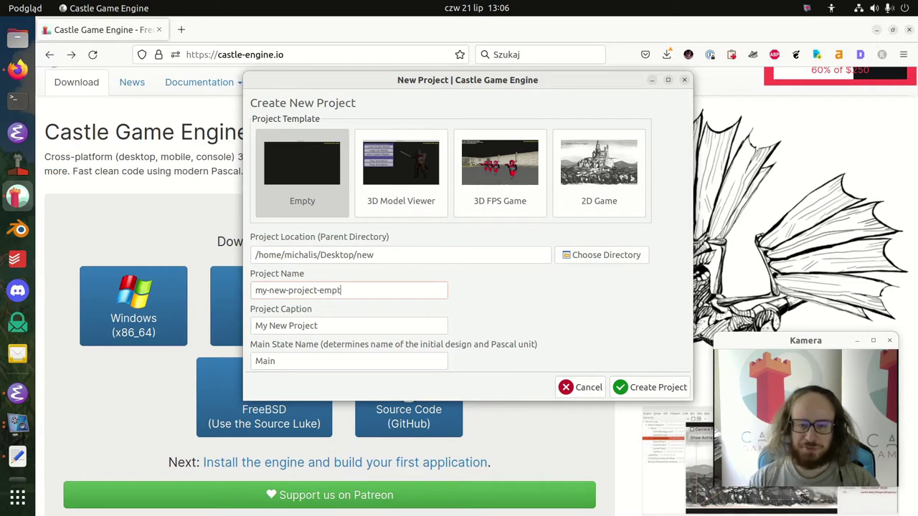
{"action": "type", "text": "y"}
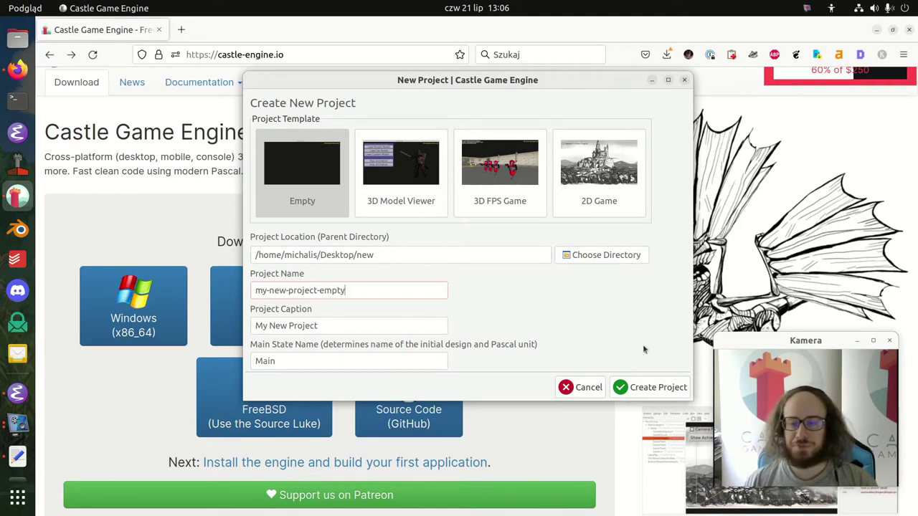
{"action": "left_click", "coordinate": [649, 385]}
{"action": "left_click", "coordinate": [536, 307]}
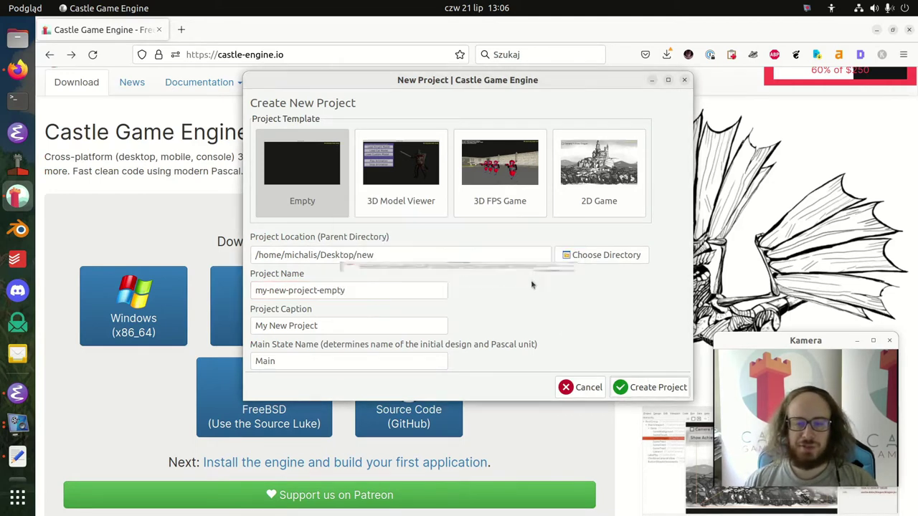
Step: Change the project name to my-new-project-empty2 and create the project
{"action": "left_click", "coordinate": [395, 290]}
{"action": "type", "text": "2"}
{"action": "left_click", "coordinate": [658, 388]}
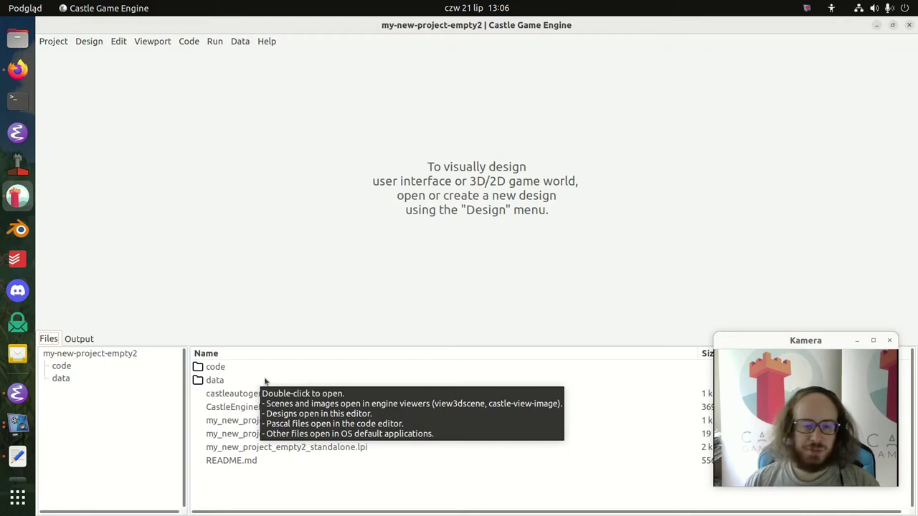
Step: Browse the project's code folder, open the gamestatemain.castle-user-interface design from the data folder, and widen the design view
{"action": "double_click", "coordinate": [242, 370]}
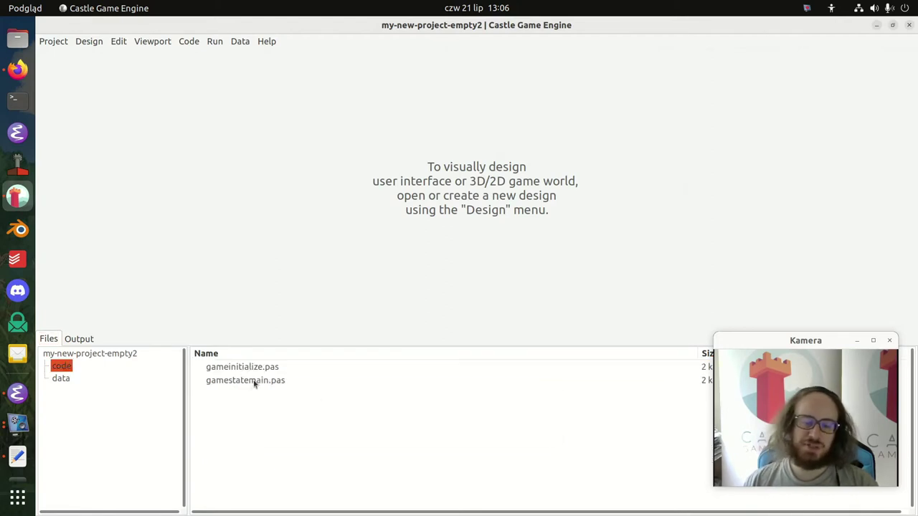
{"action": "left_click", "coordinate": [254, 382]}
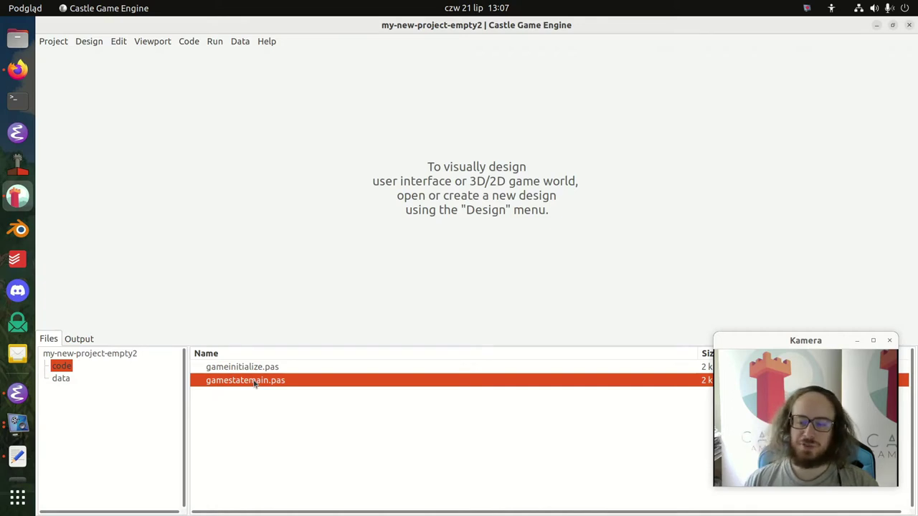
{"action": "left_click", "coordinate": [73, 380]}
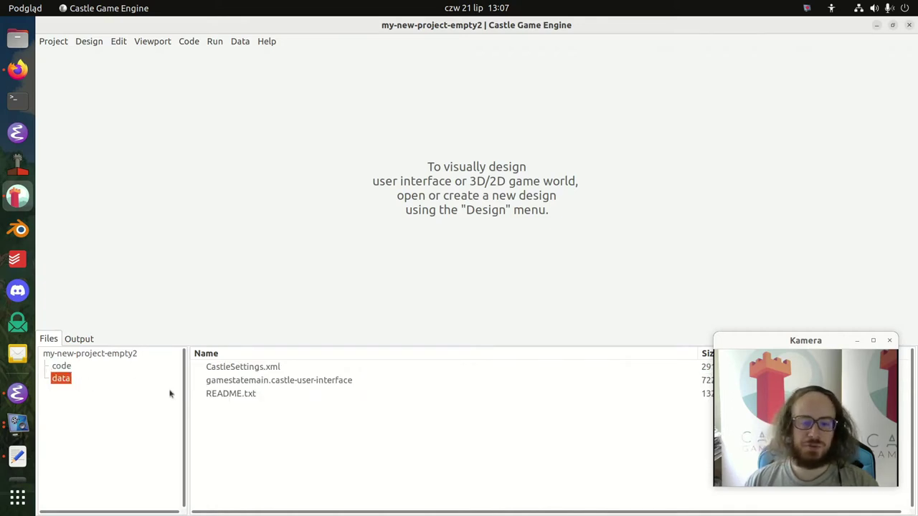
{"action": "left_click", "coordinate": [299, 383]}
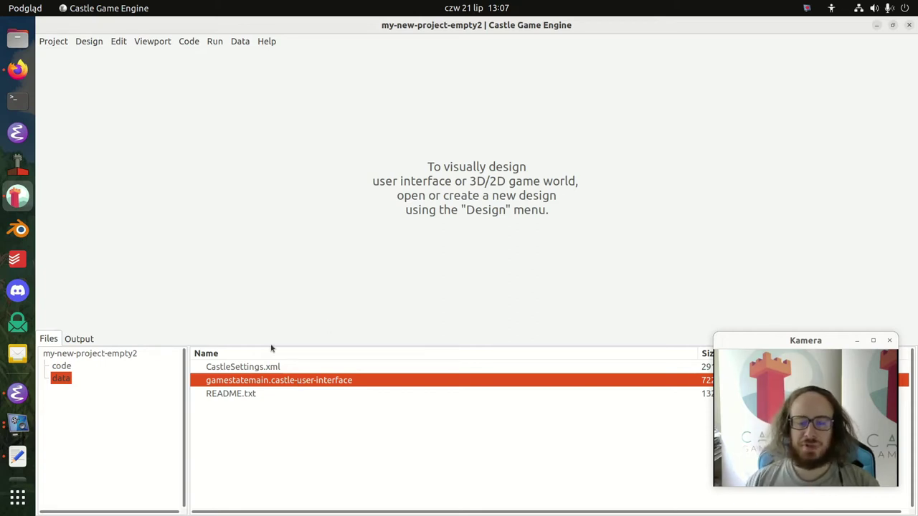
{"action": "left_click", "coordinate": [85, 43]}
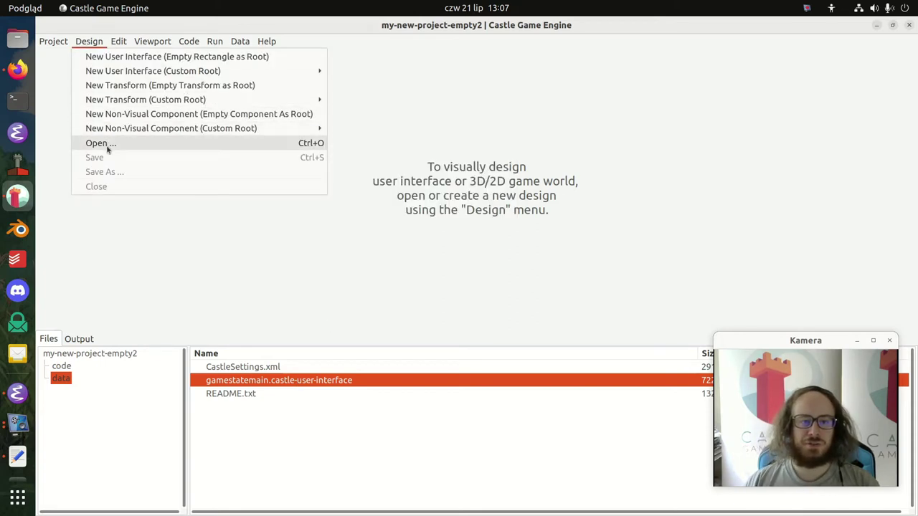
{"action": "left_click", "coordinate": [296, 374]}
{"action": "double_click", "coordinate": [291, 386]}
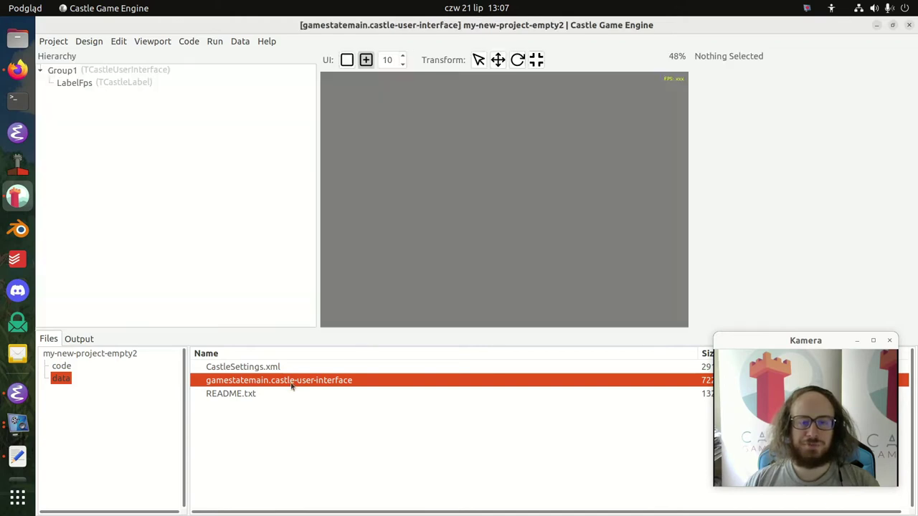
{"action": "left_click_drag", "start_coordinate": [312, 224], "coordinate": [186, 218]}
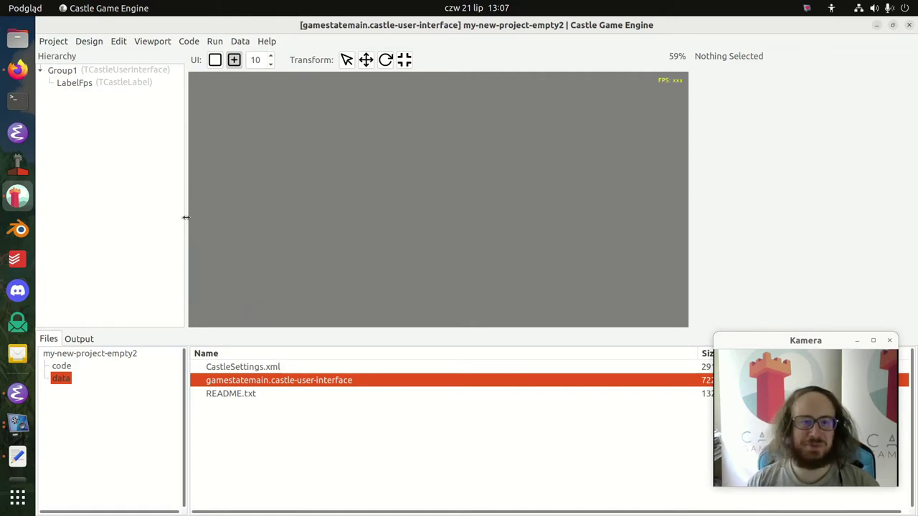
Step: Add a Viewport (3D) (TCastleViewport) component as a child of the root Group1
{"action": "left_click", "coordinate": [119, 84]}
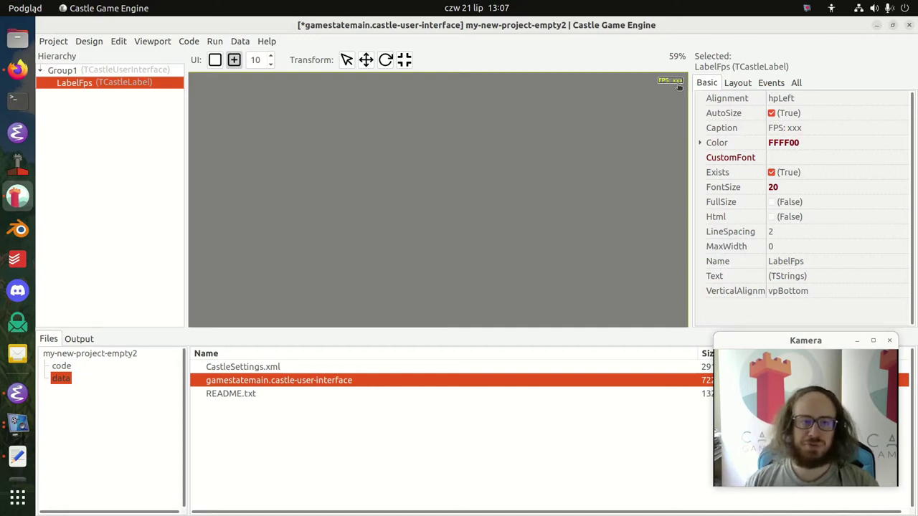
{"action": "left_click", "coordinate": [112, 71]}
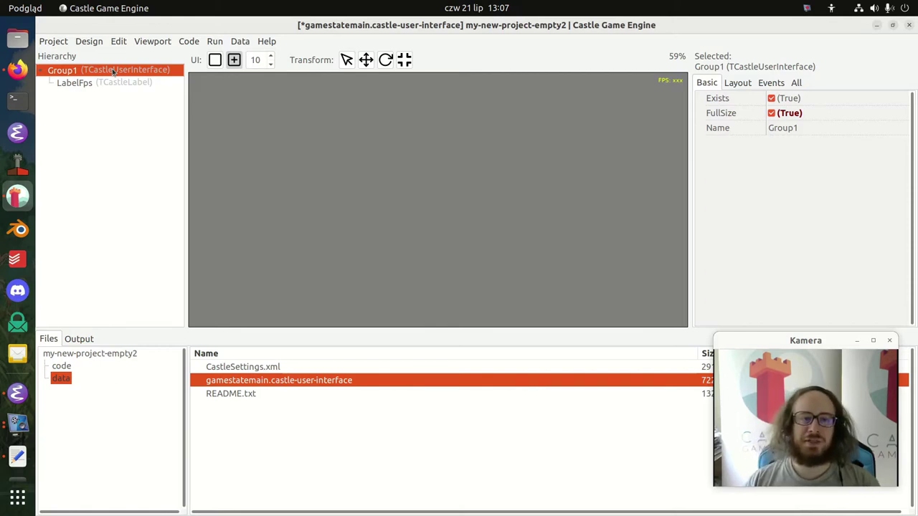
{"action": "right_click", "coordinate": [113, 72]}
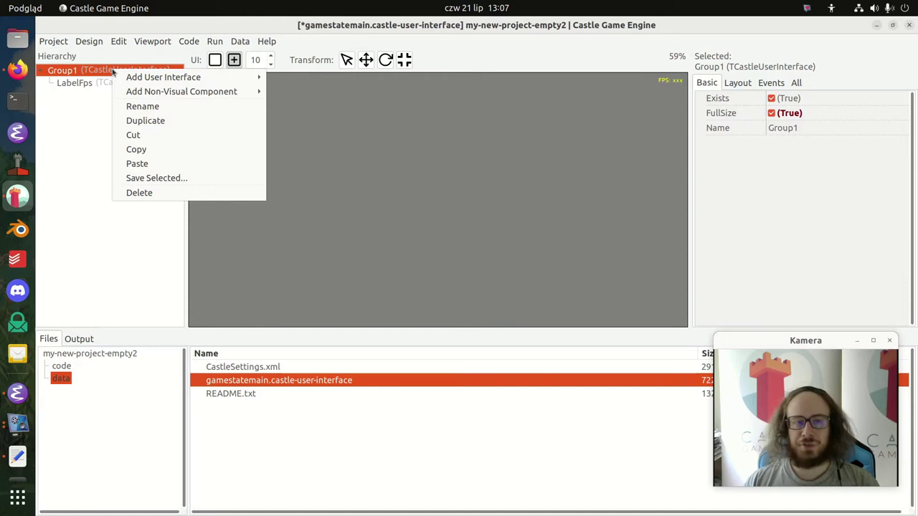
{"action": "left_click", "coordinate": [84, 93]}
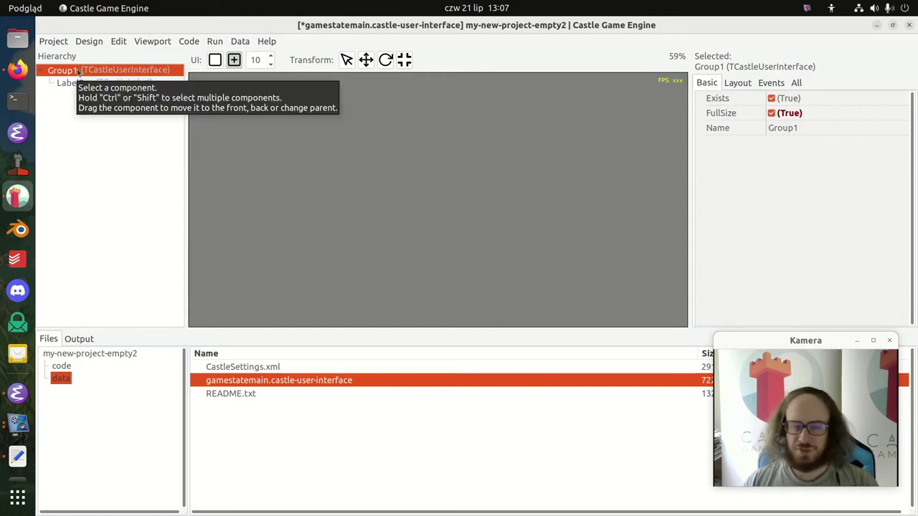
{"action": "right_click", "coordinate": [79, 72]}
{"action": "mouse_move", "coordinate": [100, 76]}
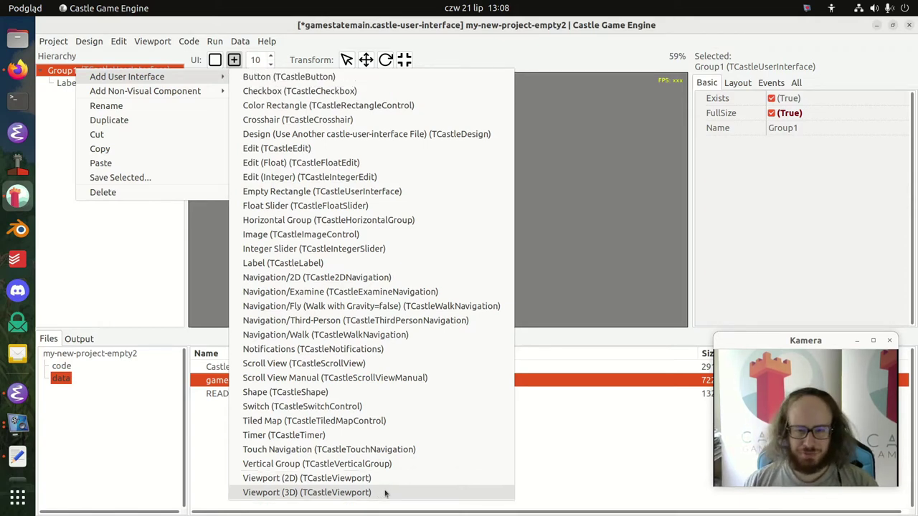
{"action": "left_click", "coordinate": [384, 493]}
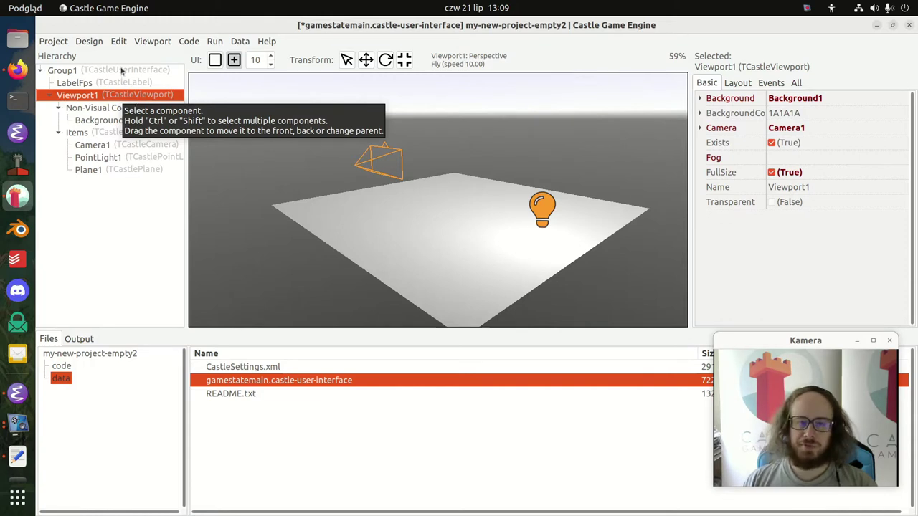
{"action": "right_click", "coordinate": [121, 70]}
{"action": "key", "text": "Escape"}
Step: Disable FullSize on Viewport1, enlarge the small viewport rectangle freehand and place it near the middle of the design
{"action": "left_click", "coordinate": [107, 96]}
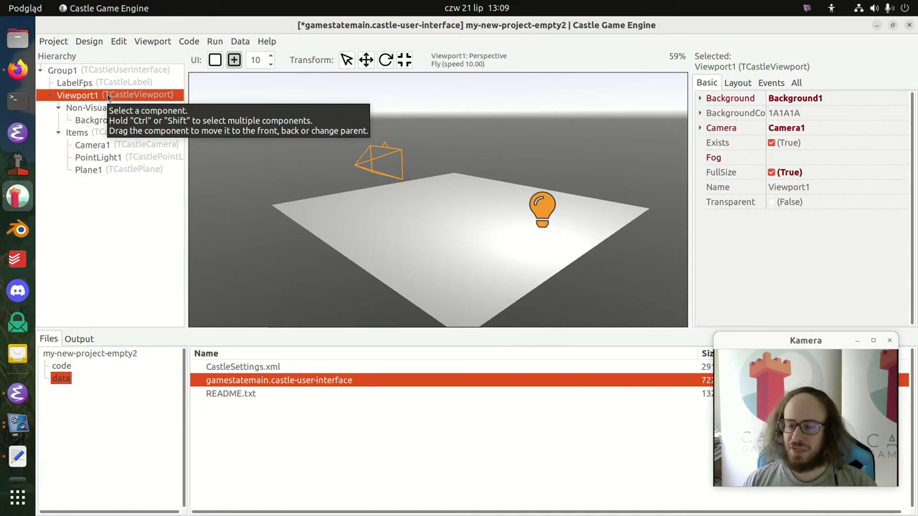
{"action": "left_click", "coordinate": [772, 174]}
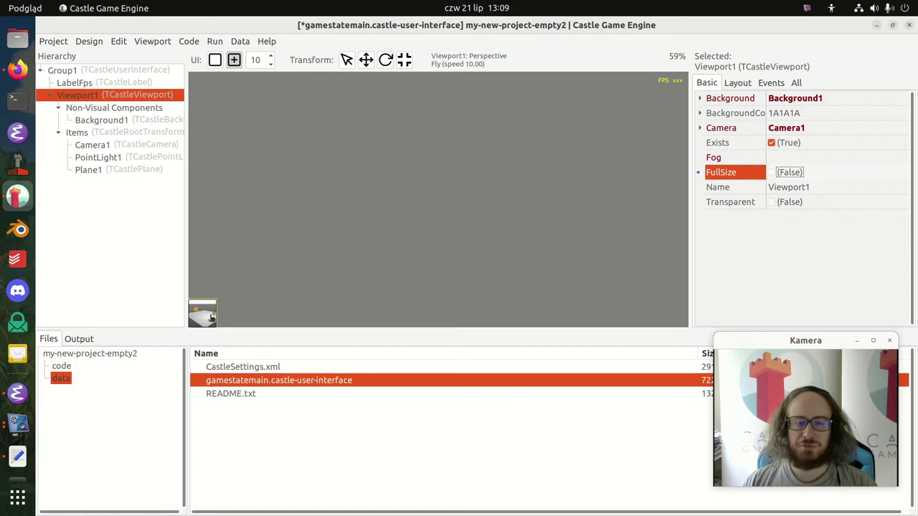
{"action": "left_click_drag", "start_coordinate": [211, 316], "coordinate": [345, 206]}
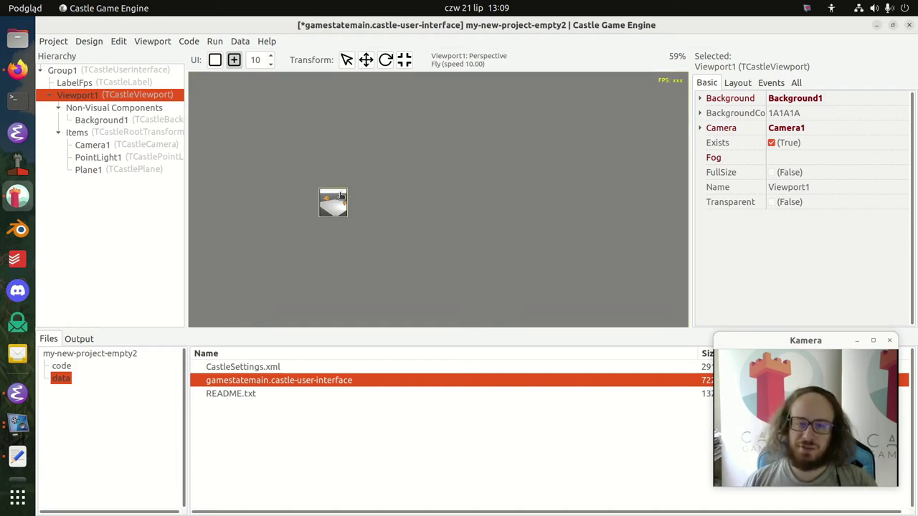
{"action": "left_click_drag", "start_coordinate": [343, 191], "coordinate": [535, 89]}
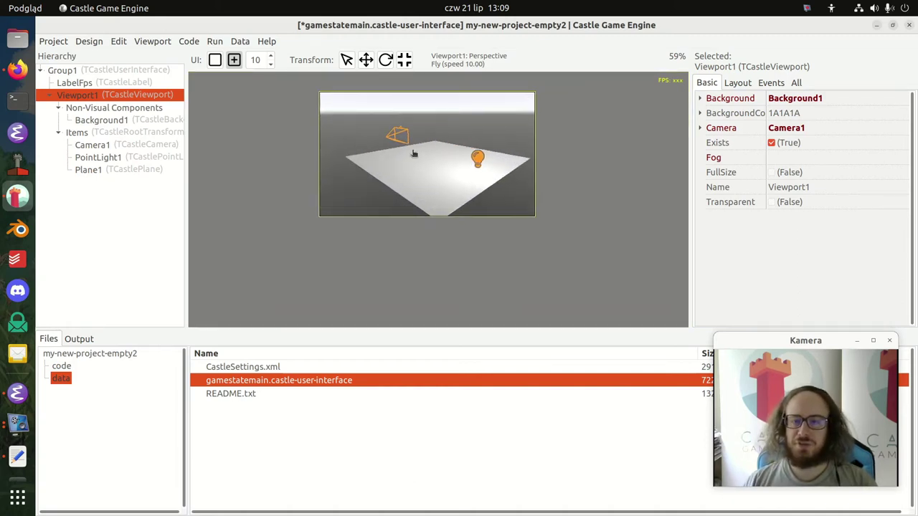
{"action": "left_click_drag", "start_coordinate": [415, 156], "coordinate": [427, 227]}
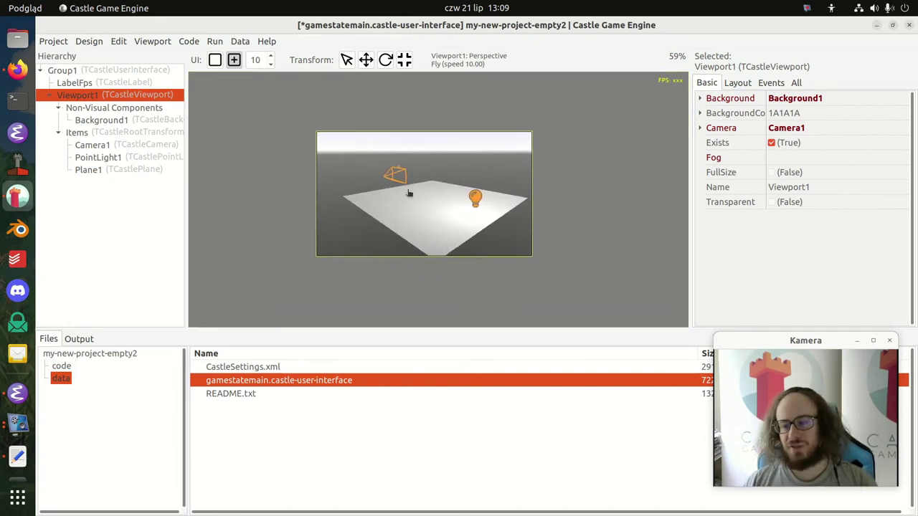
Step: Move Viewport1 to its bottom-left anchor, and switch the anchor to the top-left corner and move the viewport there
{"action": "left_click", "coordinate": [738, 84]}
{"action": "left_click", "coordinate": [725, 105]}
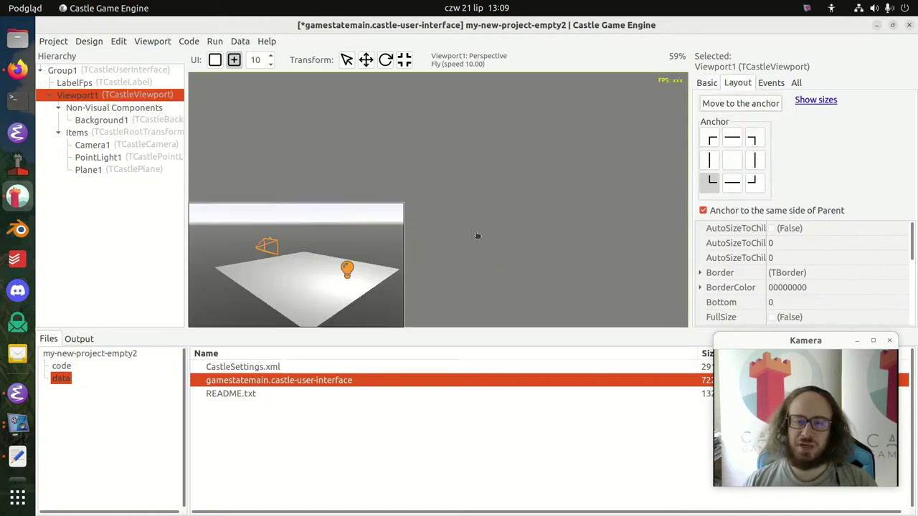
{"action": "left_click", "coordinate": [712, 138]}
{"action": "left_click", "coordinate": [737, 107]}
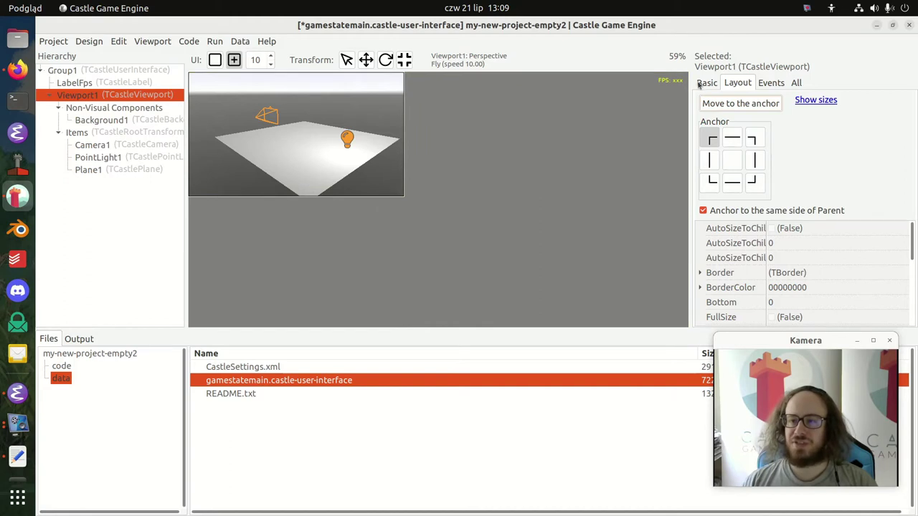
{"action": "left_click", "coordinate": [707, 83]}
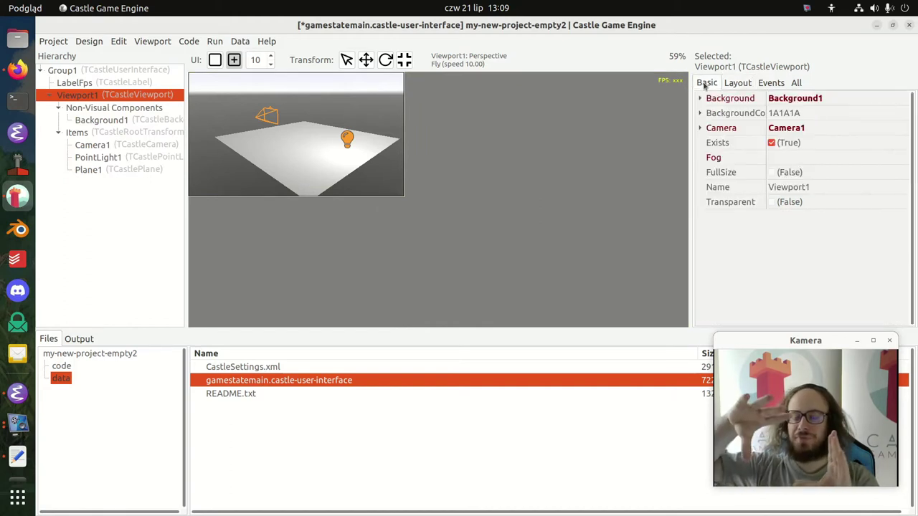
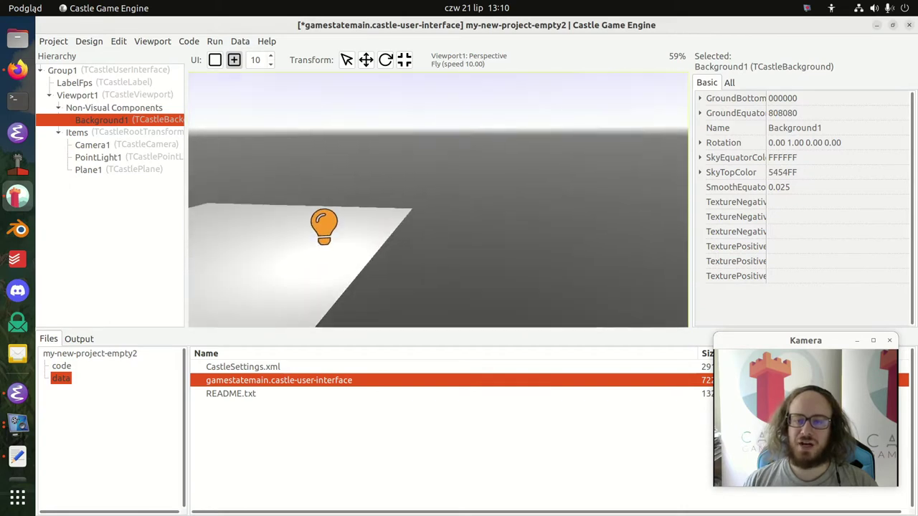
{"action": "left_click", "coordinate": [700, 98]}
{"action": "left_click", "coordinate": [903, 99]}
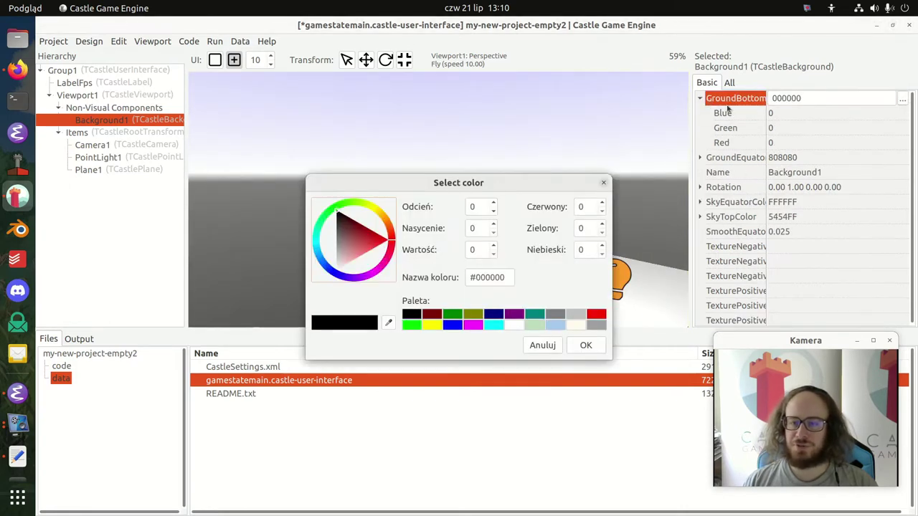
{"action": "left_click", "coordinate": [612, 180]}
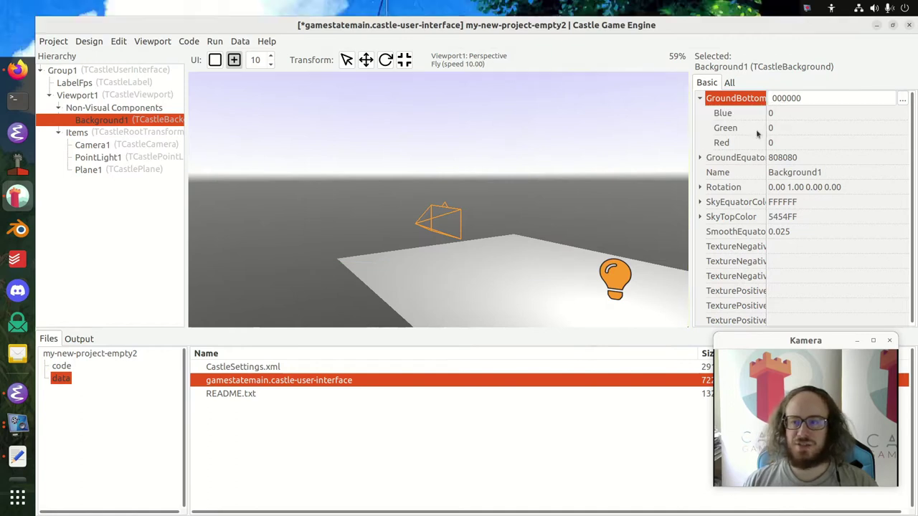
Step: Set Background1's SkyTopColor to the olive palette colour 808000
{"action": "left_click", "coordinate": [700, 217]}
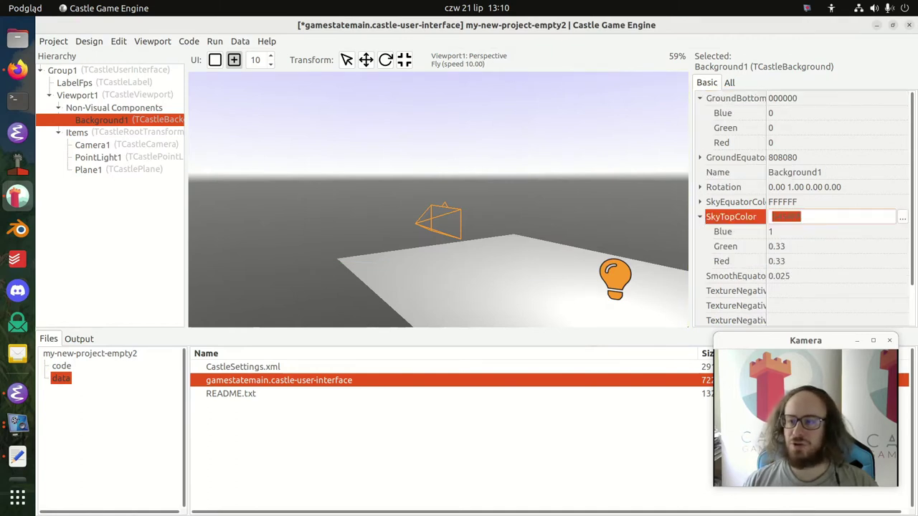
{"action": "left_click", "coordinate": [902, 217]}
{"action": "left_click", "coordinate": [472, 314]}
{"action": "left_click", "coordinate": [584, 345]}
{"action": "mouse_move", "coordinate": [553, 225]}
{"action": "right_mouse_down"}
{"action": "mouse_move", "coordinate": [554, 186]}
{"action": "mouse_move", "coordinate": [553, 287]}
{"action": "mouse_move", "coordinate": [553, 216]}
{"action": "mouse_move", "coordinate": [553, 224]}
{"action": "right_mouse_up"}
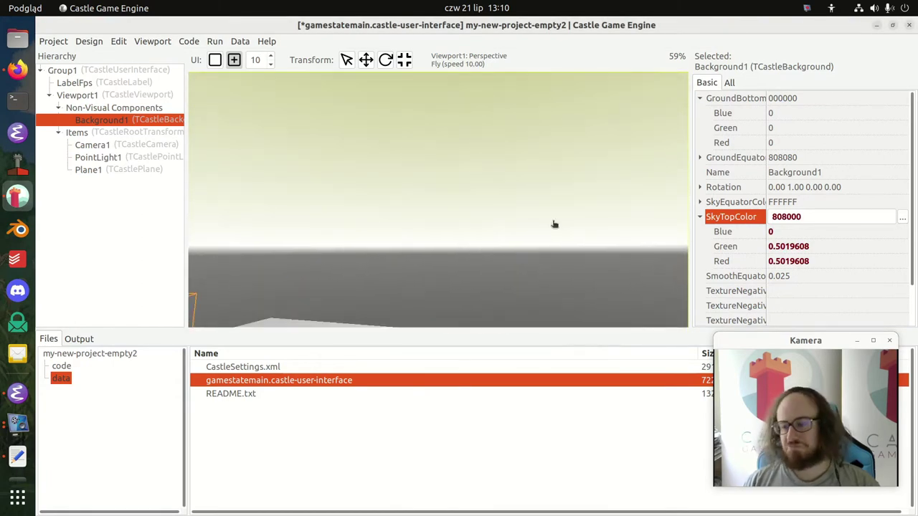
Step: Set Viewport1's Background to (none)
{"action": "left_click", "coordinate": [134, 95]}
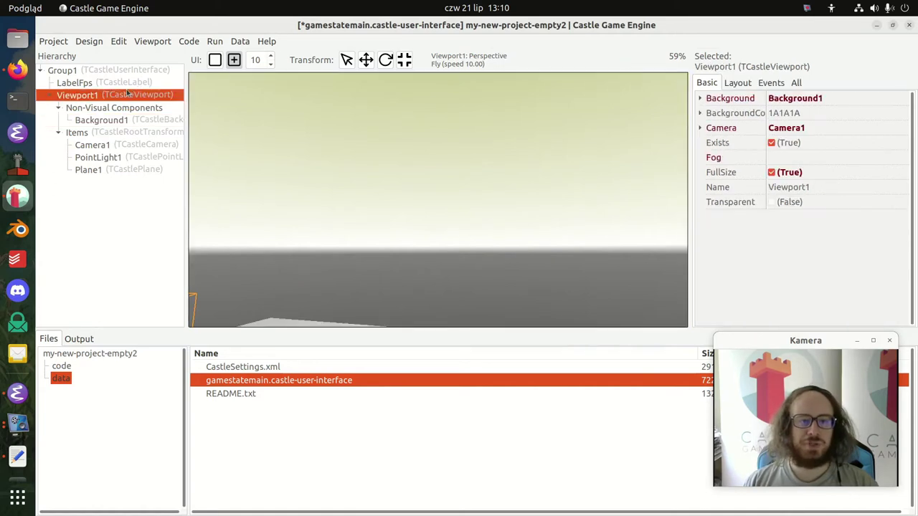
{"action": "left_click", "coordinate": [887, 100]}
{"action": "left_click", "coordinate": [899, 99]}
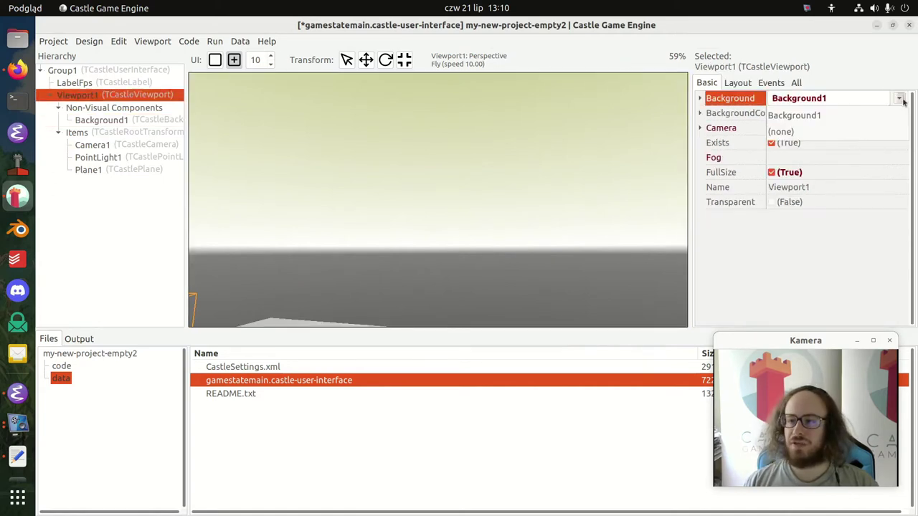
{"action": "left_click", "coordinate": [866, 129]}
{"action": "right_click_drag", "start_coordinate": [481, 195], "coordinate": [333, 267]}
{"action": "right_click_drag", "start_coordinate": [457, 201], "coordinate": [637, 177]}
Step: Set Viewport1's background color to bright yellow F3FF29
{"action": "left_click", "coordinate": [901, 112]}
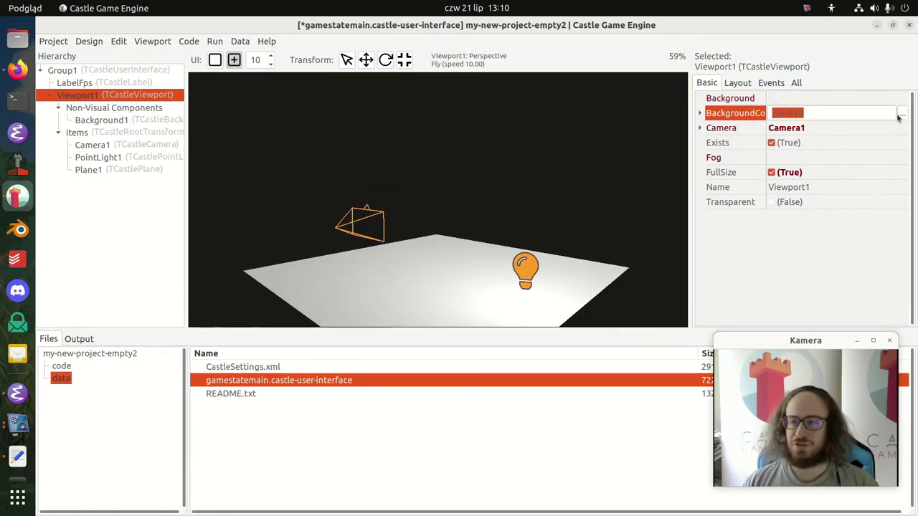
{"action": "left_click", "coordinate": [903, 114]}
{"action": "left_click", "coordinate": [368, 211]}
{"action": "left_click", "coordinate": [368, 213]}
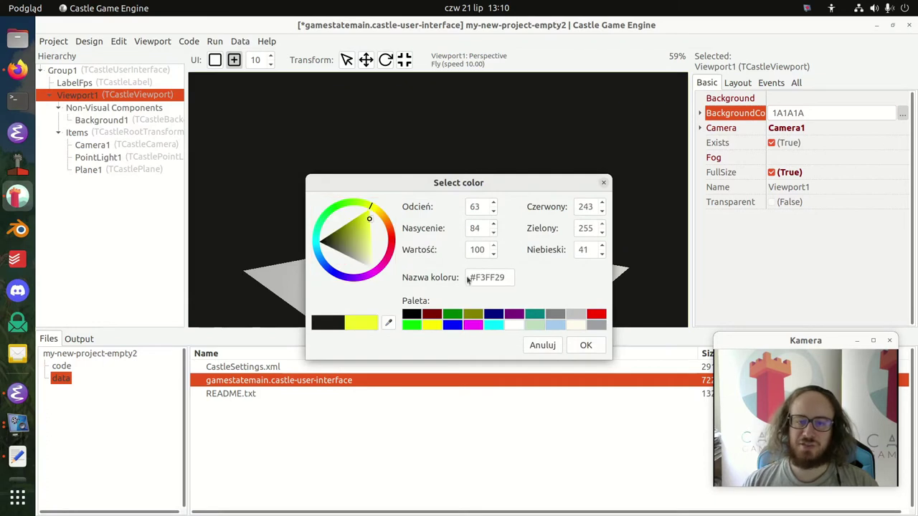
{"action": "left_click", "coordinate": [586, 347]}
{"action": "mouse_move", "coordinate": [399, 232]}
{"action": "right_mouse_down"}
{"action": "mouse_move", "coordinate": [431, 179]}
{"action": "mouse_move", "coordinate": [387, 226]}
{"action": "right_mouse_up"}
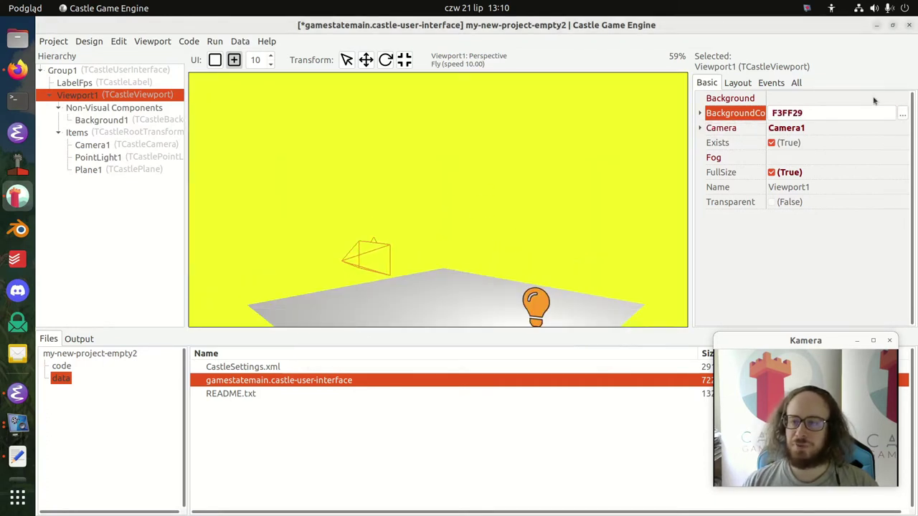
Step: Assign Background1 as Viewport1's Background
{"action": "left_click", "coordinate": [870, 99]}
{"action": "left_click", "coordinate": [900, 98]}
{"action": "left_click", "coordinate": [866, 118]}
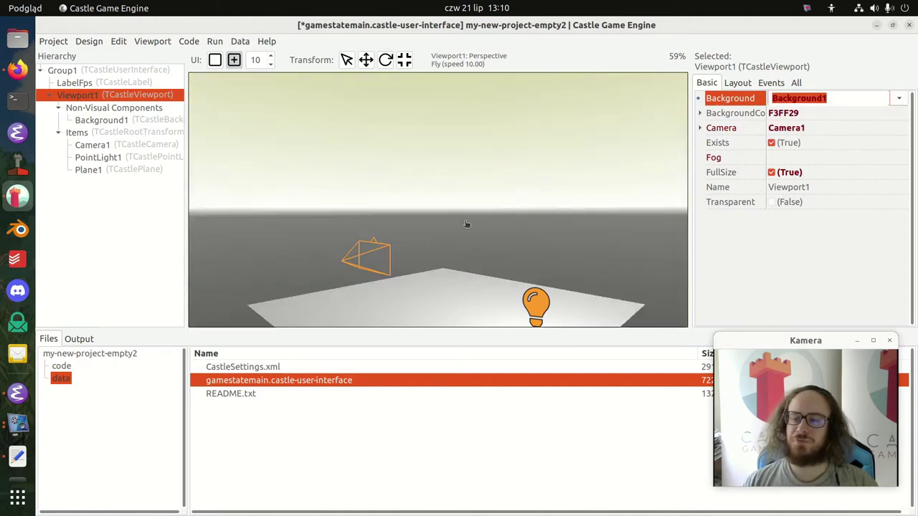
{"action": "right_click_drag", "start_coordinate": [387, 260], "coordinate": [416, 272]}
{"action": "right_click_drag", "start_coordinate": [434, 208], "coordinate": [470, 202]}
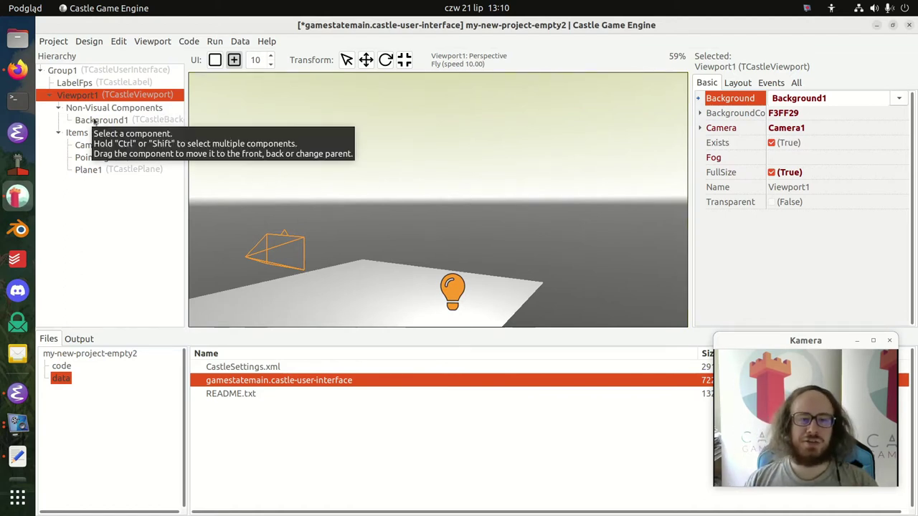
Step: Examine Background1's six negative and positive texture properties
{"action": "left_click", "coordinate": [97, 97]}
{"action": "left_click", "coordinate": [103, 119]}
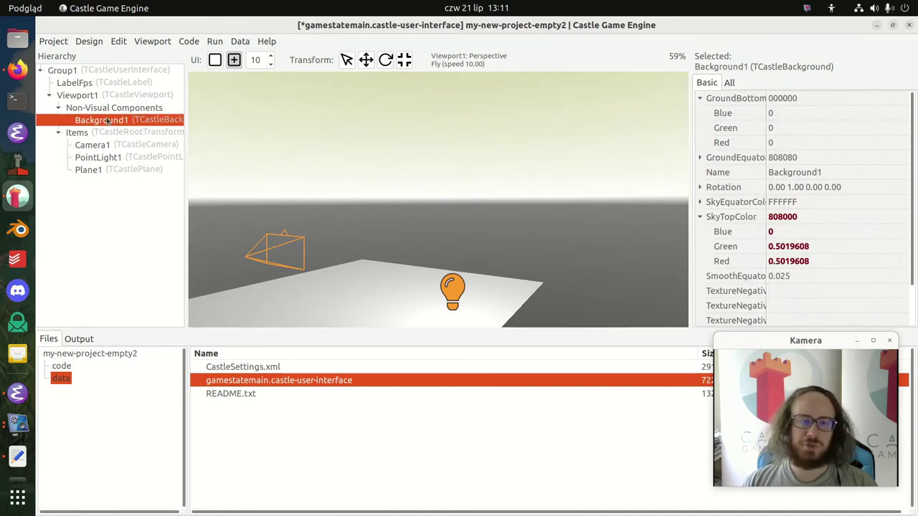
{"action": "scroll", "coordinate": [841, 292], "scroll_direction": "down", "scroll_amount": 1}
{"action": "left_click", "coordinate": [823, 247]}
{"action": "left_click", "coordinate": [824, 262]}
{"action": "left_click", "coordinate": [823, 277]}
{"action": "left_click", "coordinate": [824, 305]}
{"action": "left_click", "coordinate": [822, 317]}
{"action": "left_click", "coordinate": [822, 252]}
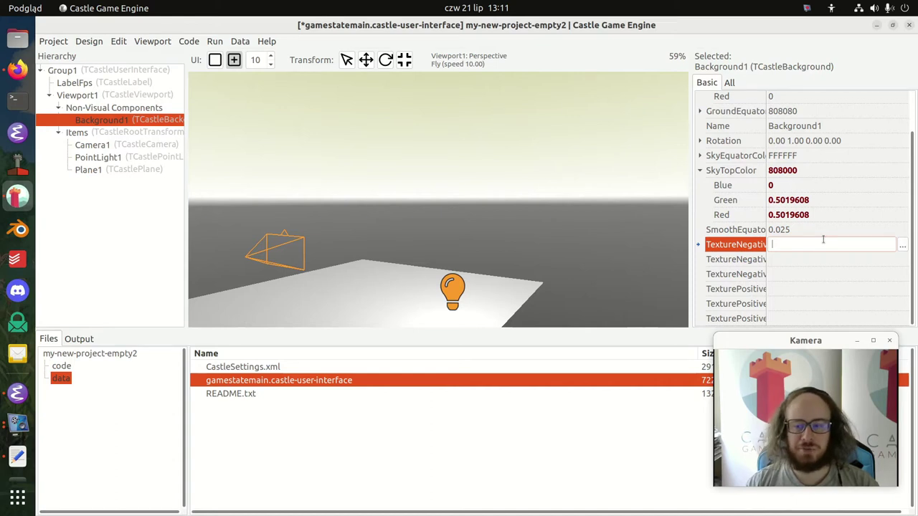
Step: Examine the properties of the root Items transform, Camera1 and PointLight1 in turn
{"action": "left_click", "coordinate": [428, 164]}
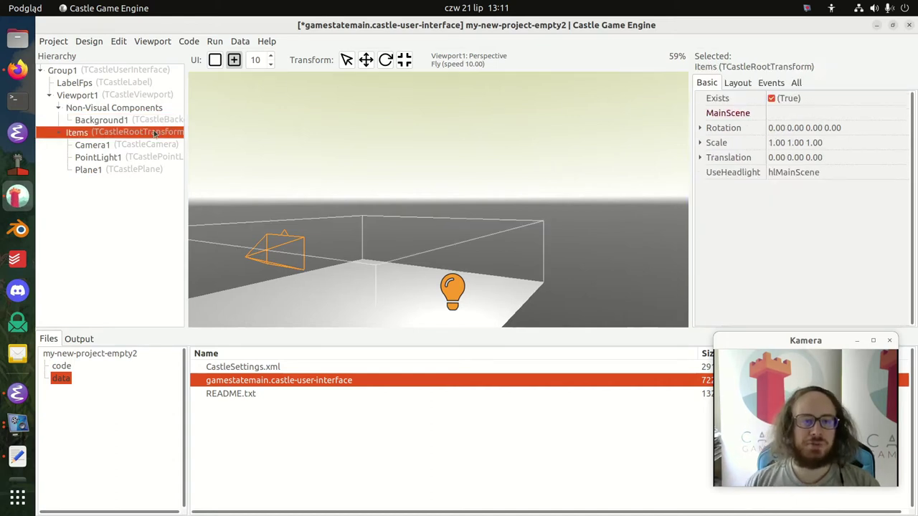
{"action": "right_click_drag", "start_coordinate": [428, 164], "coordinate": [364, 233]}
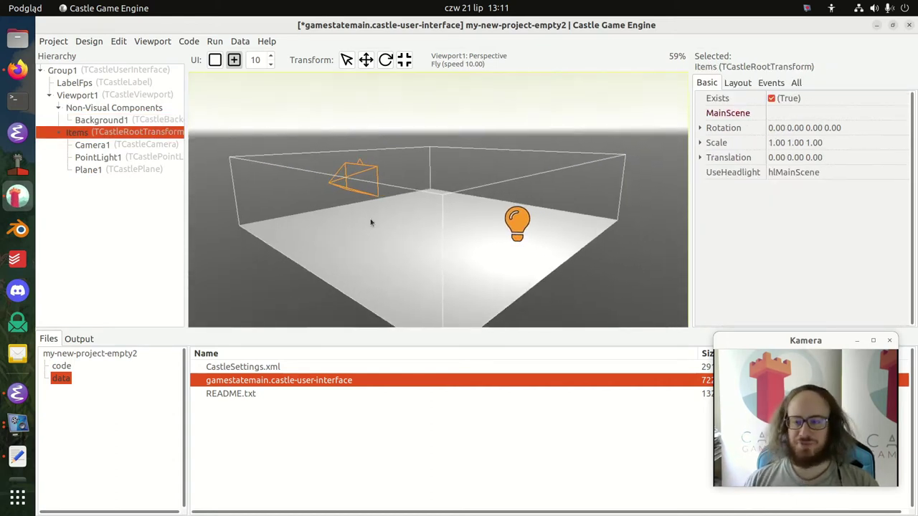
{"action": "left_click", "coordinate": [132, 147]}
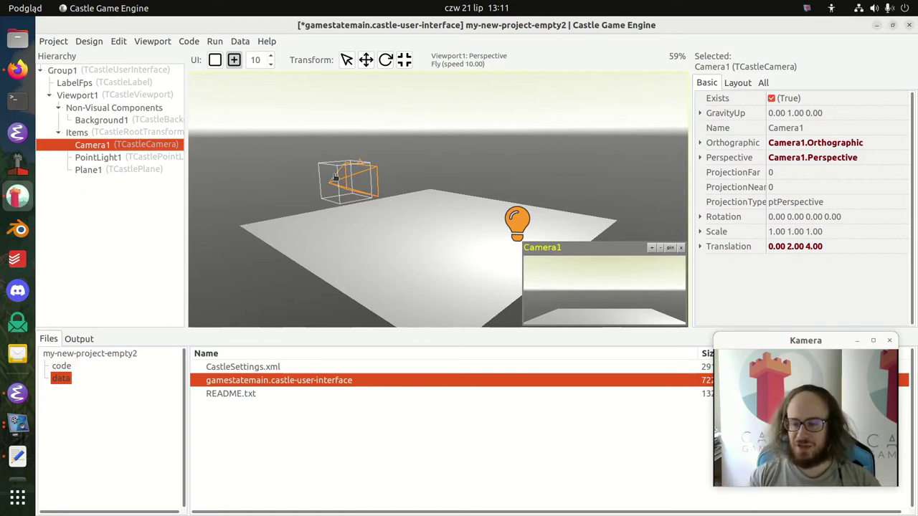
{"action": "left_click", "coordinate": [139, 158]}
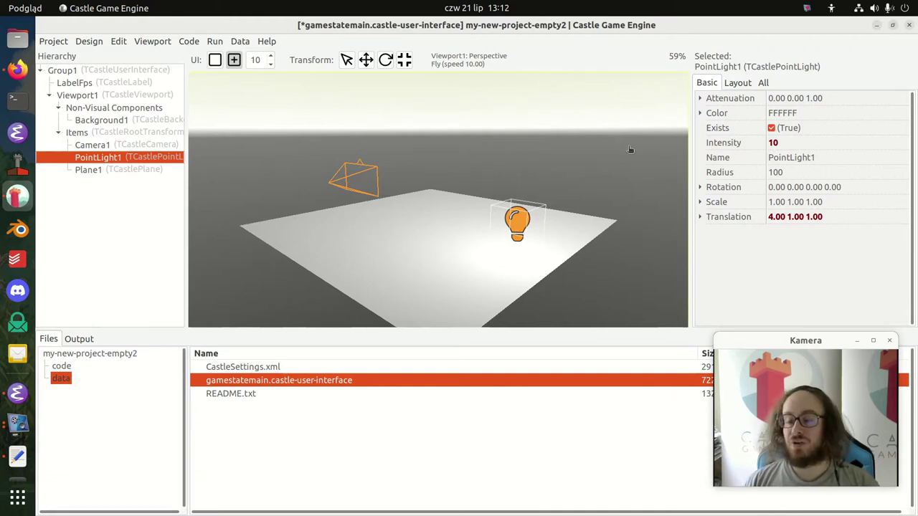
Step: Disable PointLight1's Exists property, enable it again, and select Plane1
{"action": "left_click", "coordinate": [772, 128]}
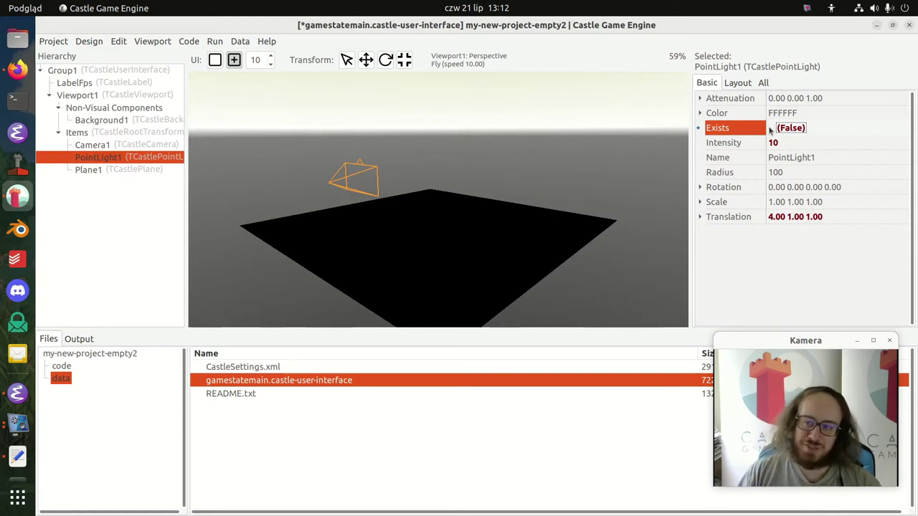
{"action": "left_click", "coordinate": [771, 128]}
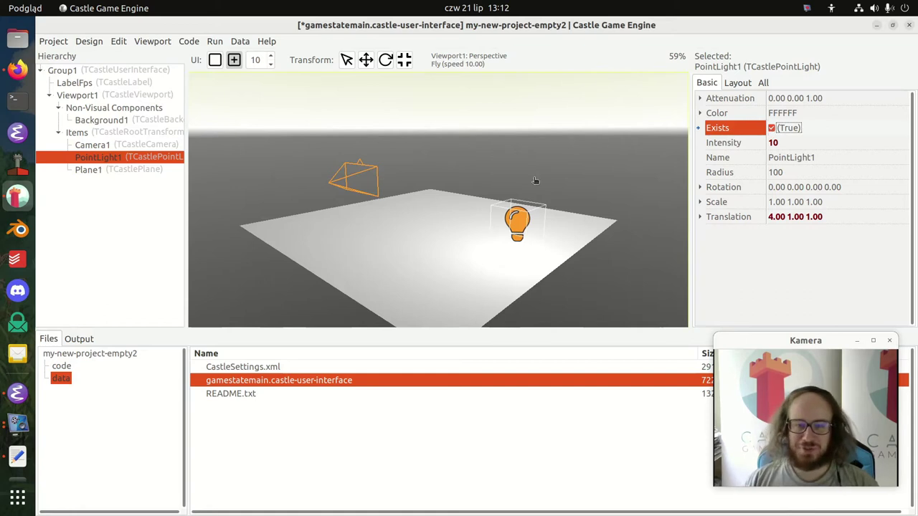
{"action": "left_click", "coordinate": [125, 169]}
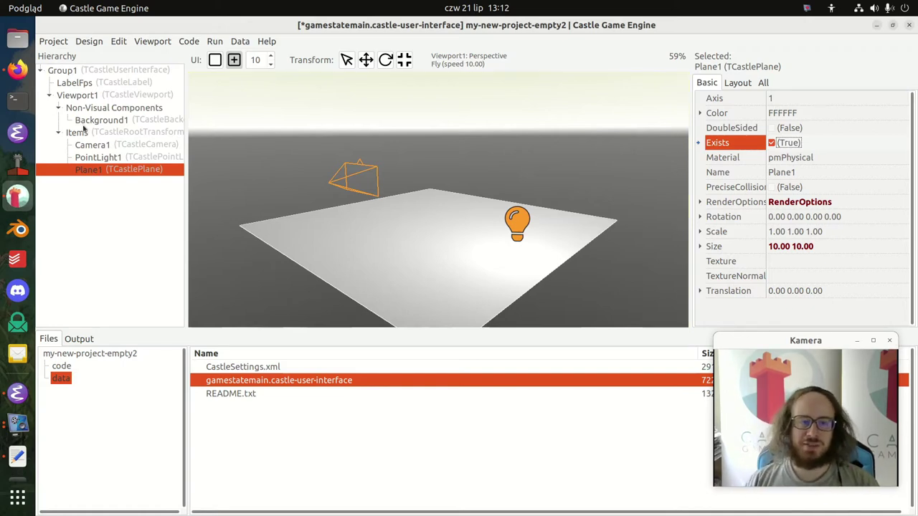
Step: Add a Box (TCastleBox) transform as a child of Items
{"action": "right_click", "coordinate": [145, 135]}
{"action": "mouse_move", "coordinate": [305, 145]}
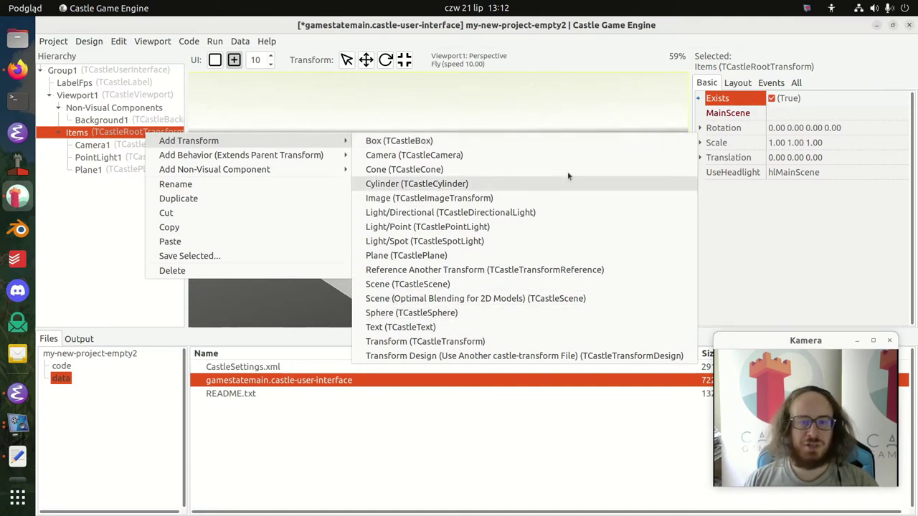
{"action": "left_click", "coordinate": [499, 141]}
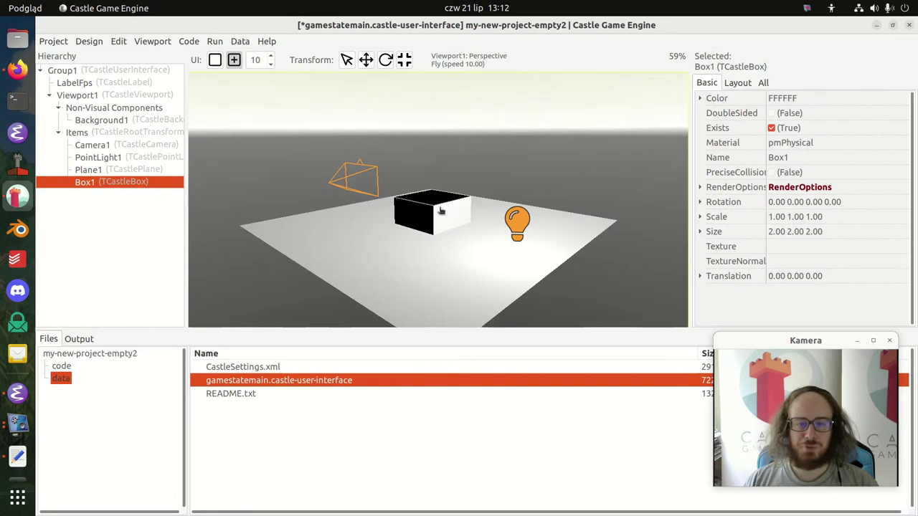
Step: Translate Box1 freehand upward and shift it horizontally toward the plane's far corner
{"action": "left_click", "coordinate": [323, 77]}
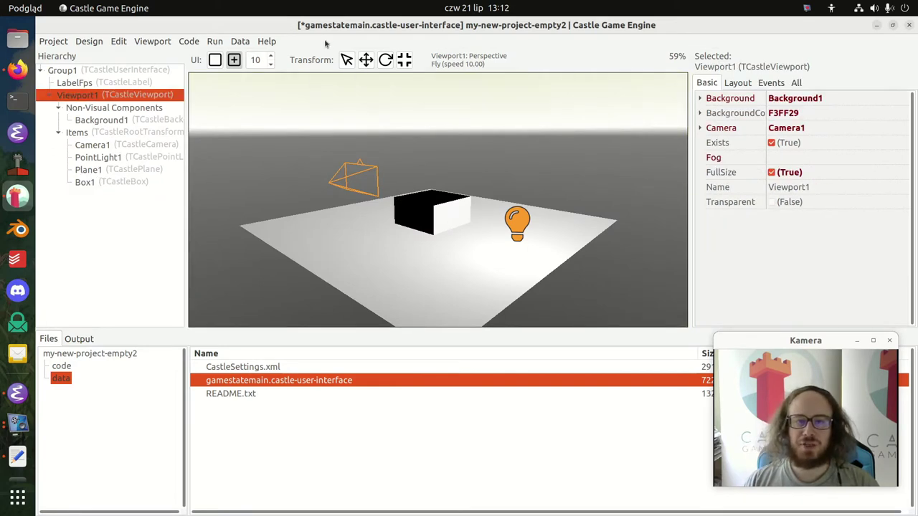
{"action": "left_click", "coordinate": [366, 61]}
{"action": "left_click", "coordinate": [430, 201]}
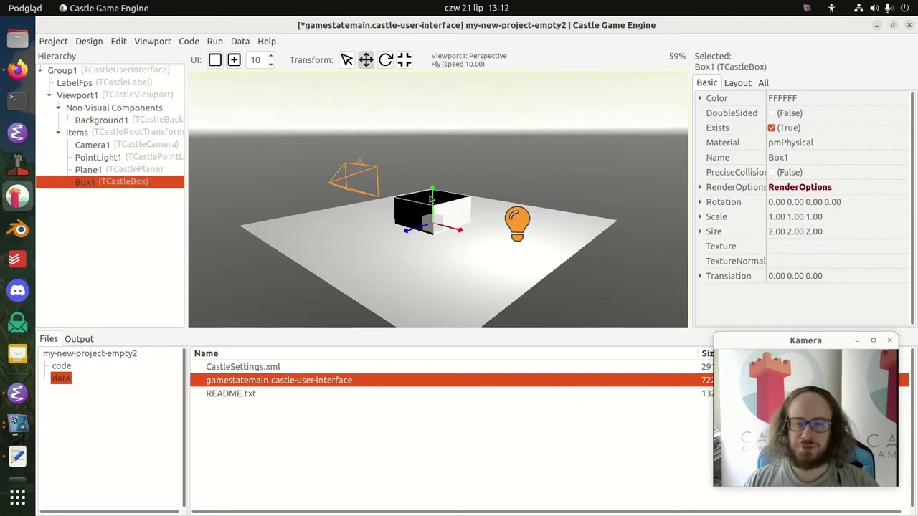
{"action": "left_click_drag", "start_coordinate": [431, 200], "coordinate": [431, 157]}
{"action": "left_click_drag", "start_coordinate": [461, 188], "coordinate": [441, 183]}
Step: Add a Cylinder (TCastleCylinder) under Items and move it freehand along its X axis to the edge of the plane near the point light
{"action": "right_click", "coordinate": [118, 132]}
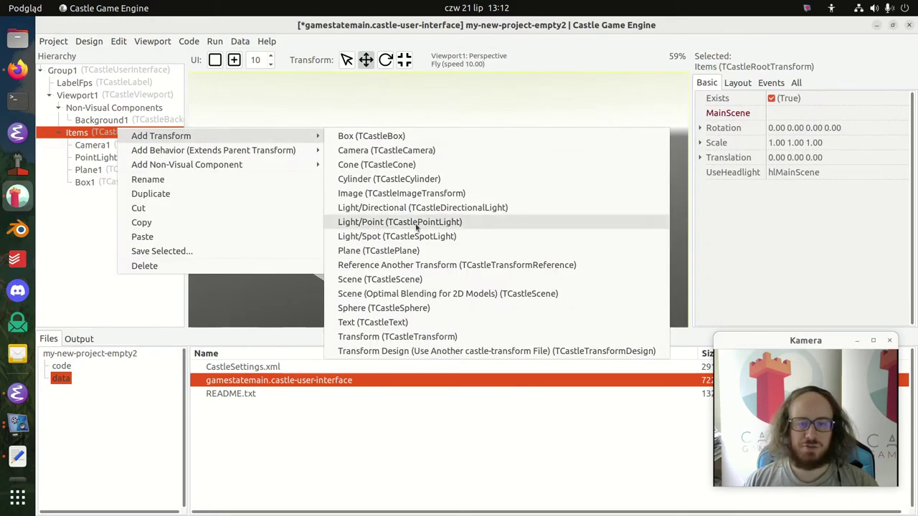
{"action": "left_click", "coordinate": [405, 179]}
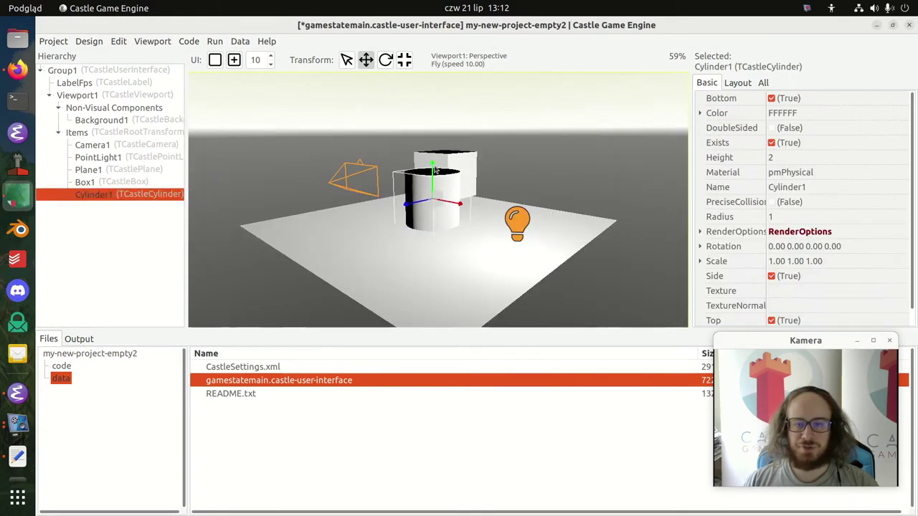
{"action": "left_click_drag", "start_coordinate": [461, 217], "coordinate": [577, 204]}
Step: Set Cylinder1's Color to red FF0000
{"action": "left_click", "coordinate": [878, 116]}
{"action": "left_click", "coordinate": [901, 114]}
{"action": "left_click", "coordinate": [389, 239]}
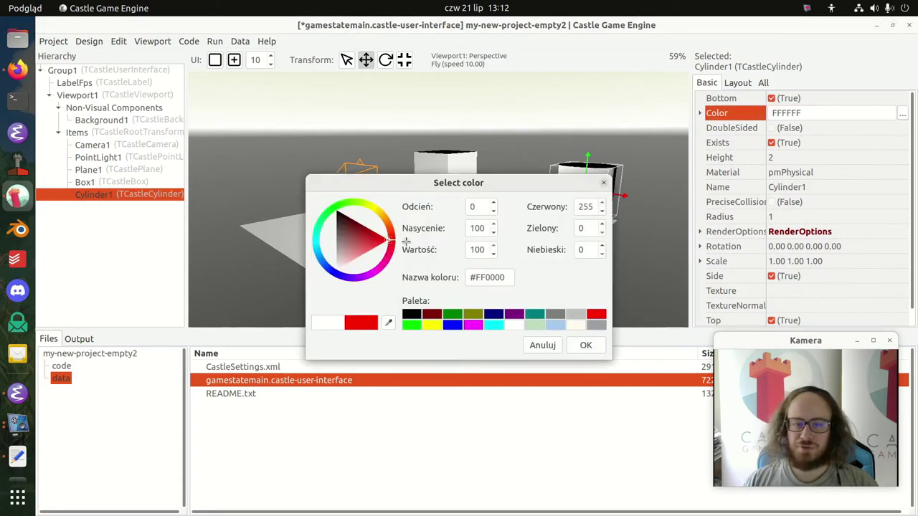
{"action": "left_click", "coordinate": [582, 345]}
Step: Try the pmPhong and pmUnlit materials on Cylinder1, and set its Material back to pmPhysical
{"action": "left_click", "coordinate": [889, 174]}
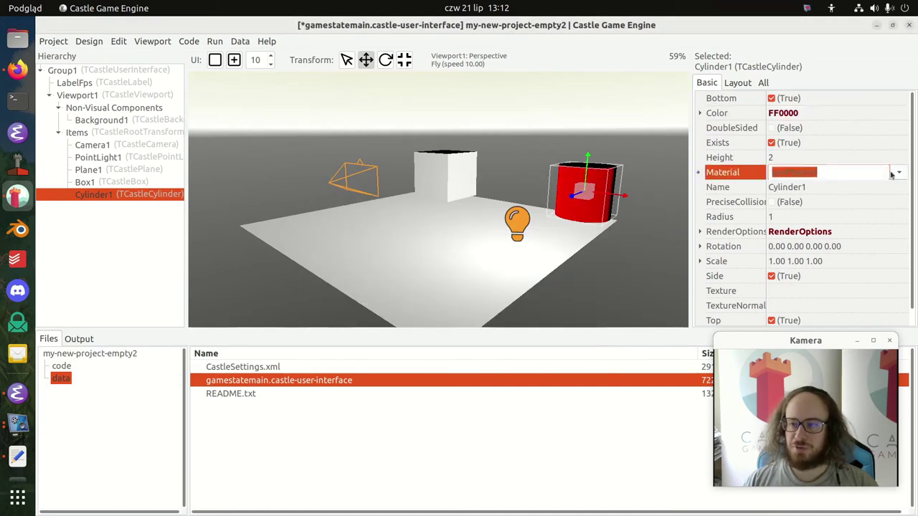
{"action": "left_click", "coordinate": [898, 173]}
{"action": "left_click", "coordinate": [864, 192]}
{"action": "left_click", "coordinate": [899, 174]}
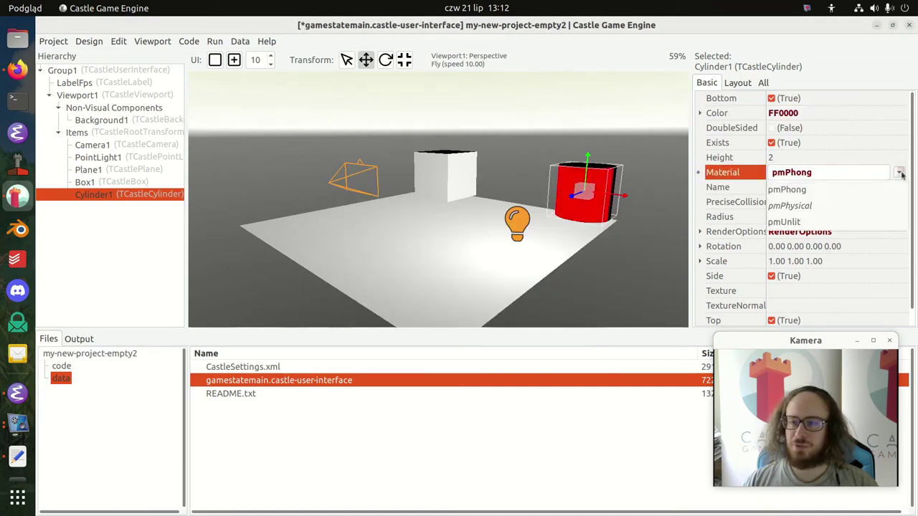
{"action": "left_click", "coordinate": [784, 221]}
{"action": "left_click", "coordinate": [899, 172]}
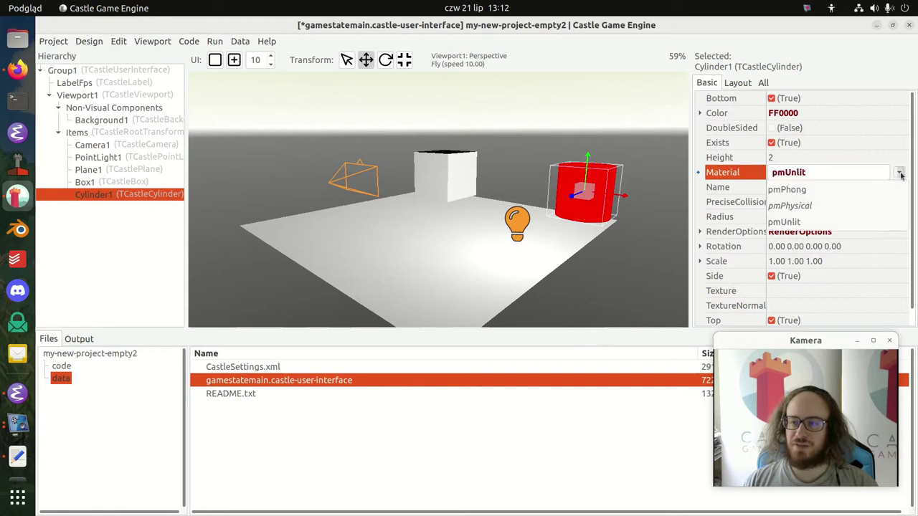
{"action": "left_click", "coordinate": [847, 204]}
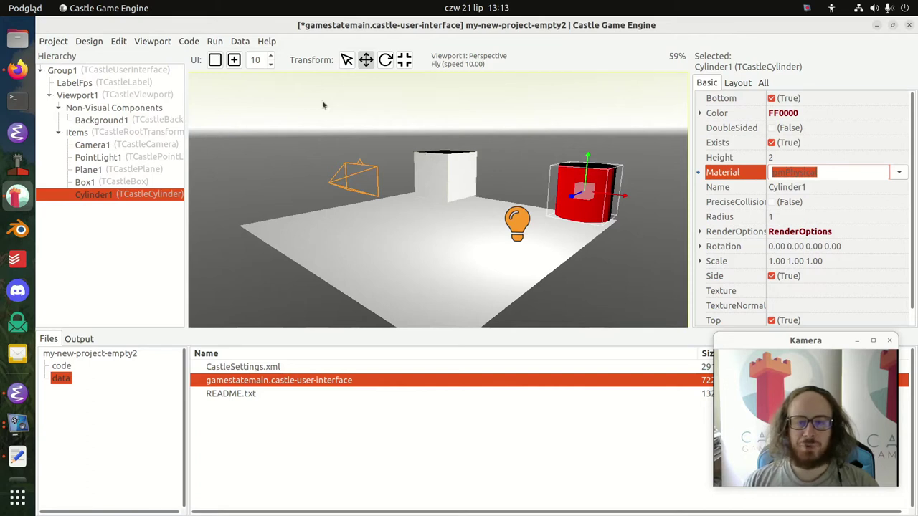
Step: Add a Scene (TCastleScene) transform as a child of Items
{"action": "right_click", "coordinate": [122, 133]}
{"action": "mouse_move", "coordinate": [201, 140]}
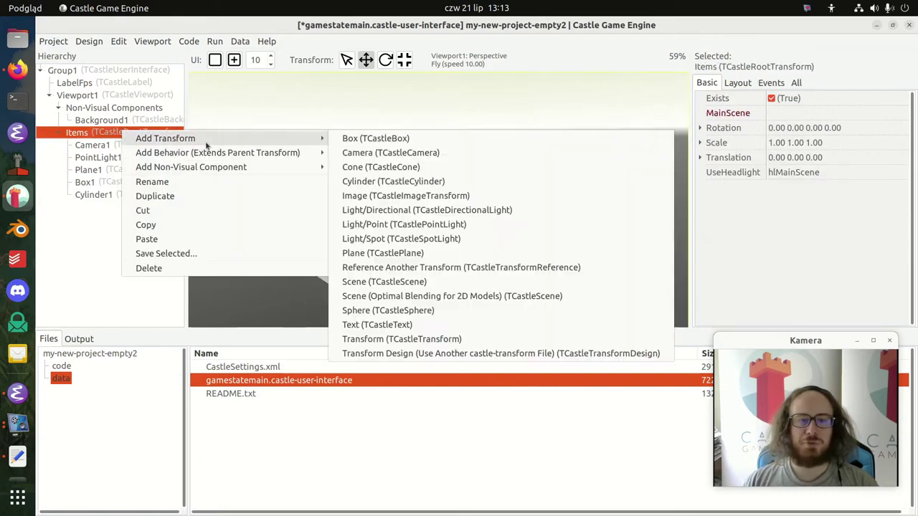
{"action": "left_click", "coordinate": [512, 282]}
{"action": "left_click", "coordinate": [896, 320]}
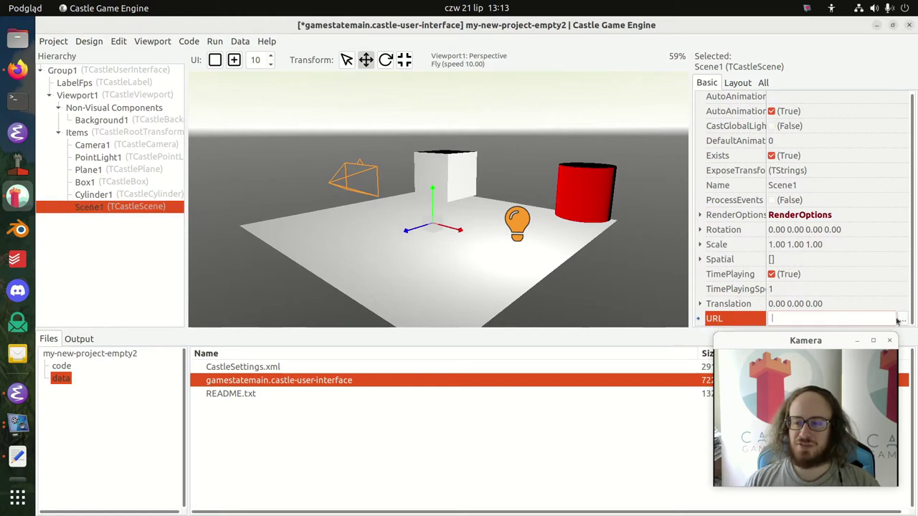
{"action": "left_click", "coordinate": [897, 320]}
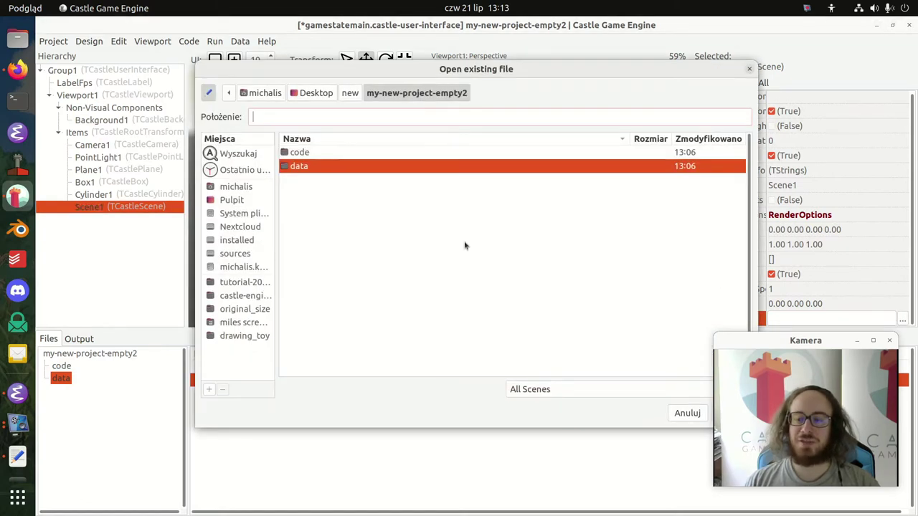
{"action": "key", "text": "Escape"}
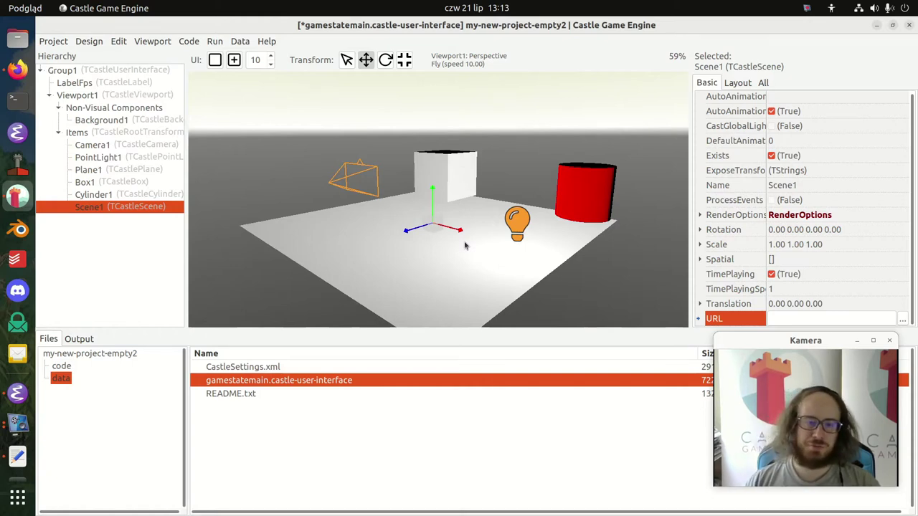
Step: Delete the Scene1 component from Items
{"action": "left_click", "coordinate": [134, 206]}
{"action": "left_click", "coordinate": [110, 233]}
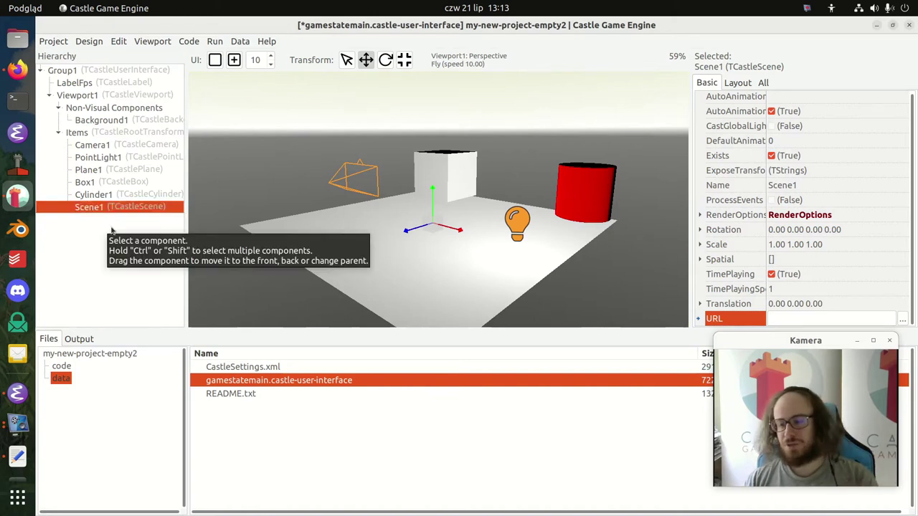
{"action": "key", "text": "Delete"}
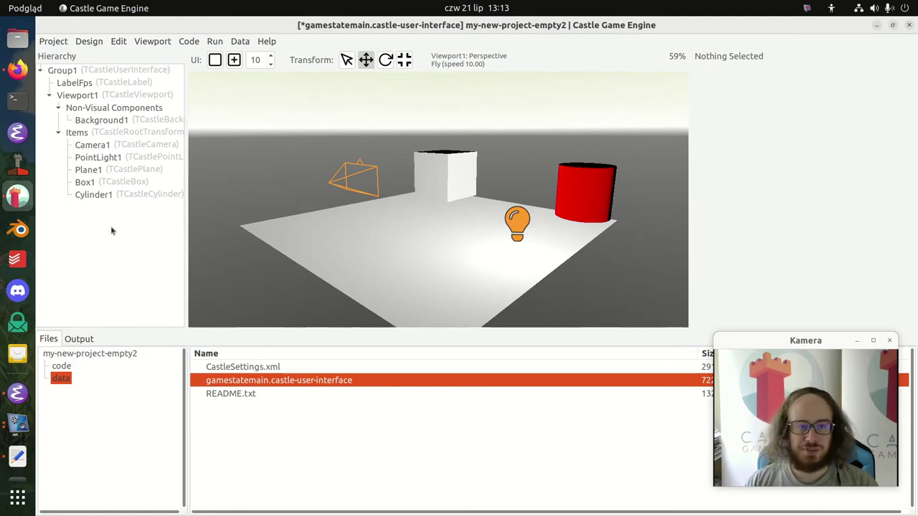
Step: Add a spot light (TCastleSpotLight) under Items and raise it freehand to a height of about 3.16 above the plane
{"action": "left_click", "coordinate": [143, 134]}
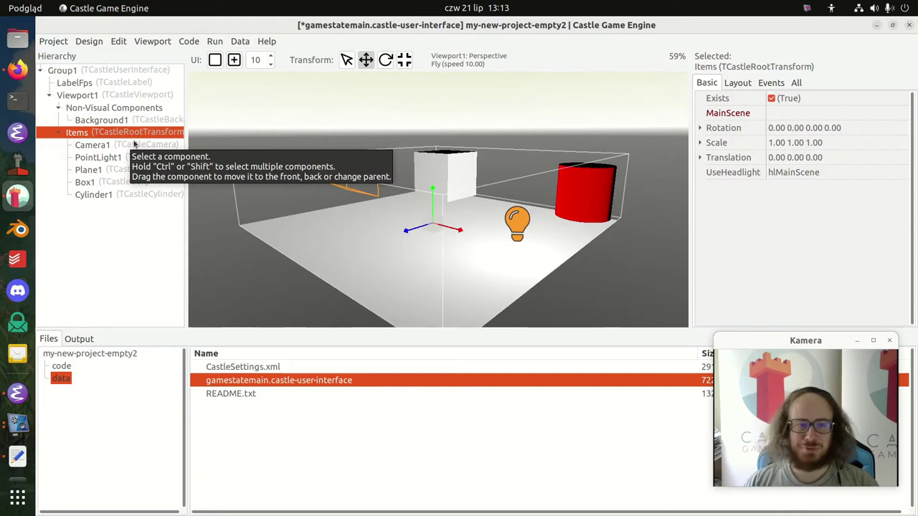
{"action": "right_click", "coordinate": [123, 133]}
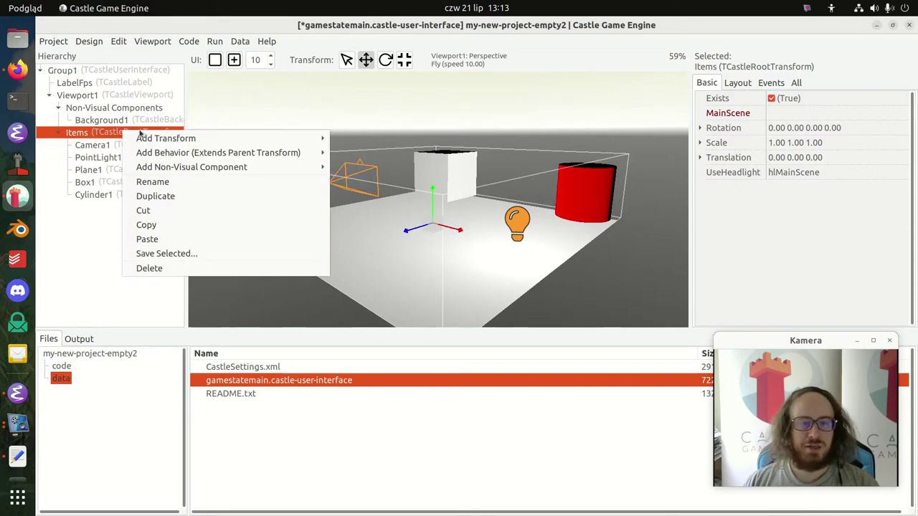
{"action": "mouse_move", "coordinate": [215, 138]}
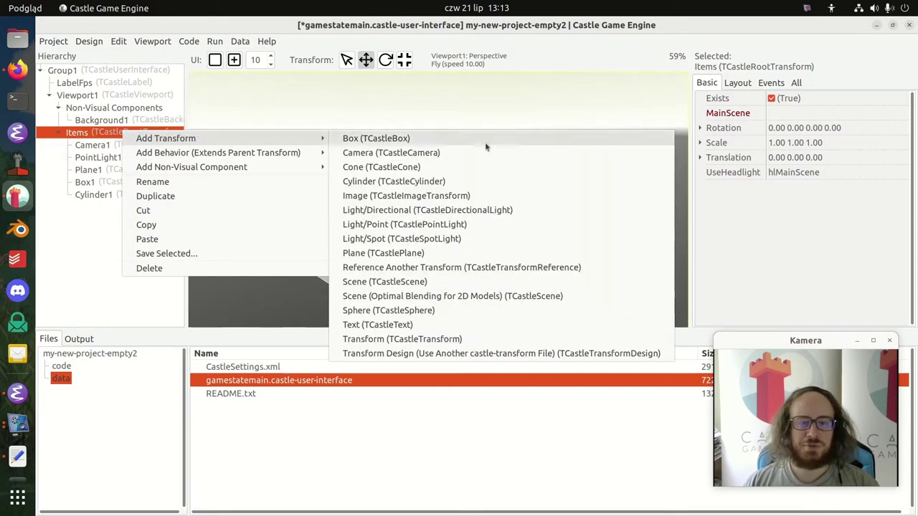
{"action": "left_click", "coordinate": [469, 238]}
{"action": "left_click_drag", "start_coordinate": [408, 230], "coordinate": [438, 95]}
Step: Rotate SpotLight1 freehand about its X axis by about 1.27 so that it aims down at the plane
{"action": "left_click", "coordinate": [385, 60]}
{"action": "right_click_drag", "start_coordinate": [555, 136], "coordinate": [310, 174]}
{"action": "key", "text": "w"}
{"action": "left_click_drag", "start_coordinate": [306, 104], "coordinate": [342, 157]}
{"action": "key", "text": "s"}
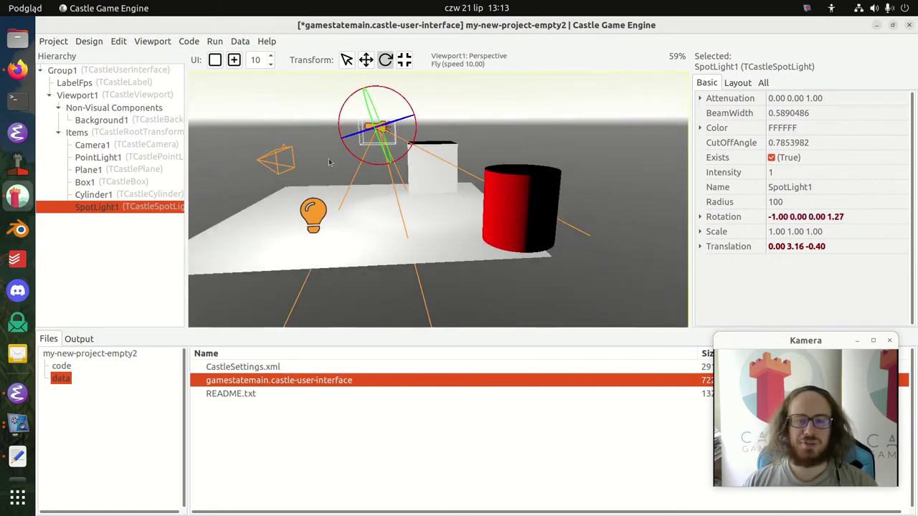
Step: Disable PointLight1 by setting its Exists property to False
{"action": "left_click", "coordinate": [111, 159]}
{"action": "left_click", "coordinate": [771, 128]}
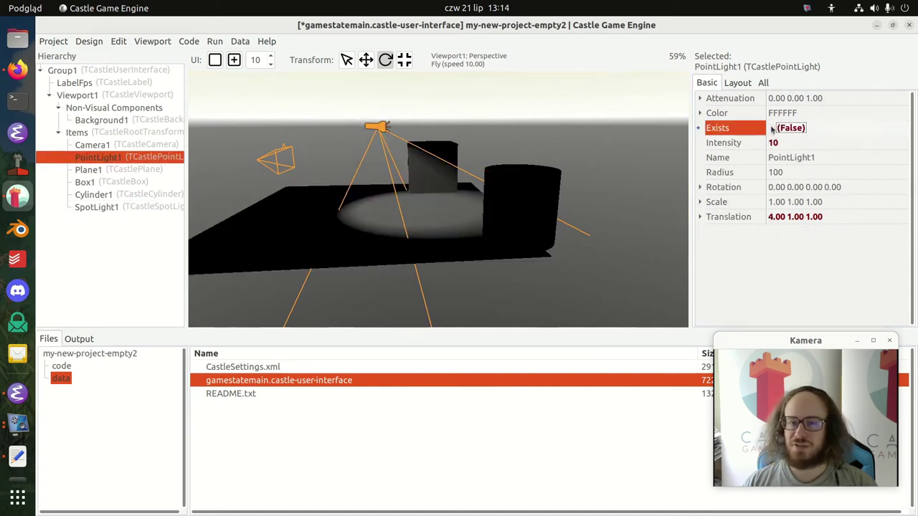
Step: Nudge SpotLight1 slightly upward along its own Z axis to a translation of about 0.00, 3.19, -0.39
{"action": "right_click_drag", "start_coordinate": [359, 143], "coordinate": [307, 139]}
{"action": "key", "text": "w"}
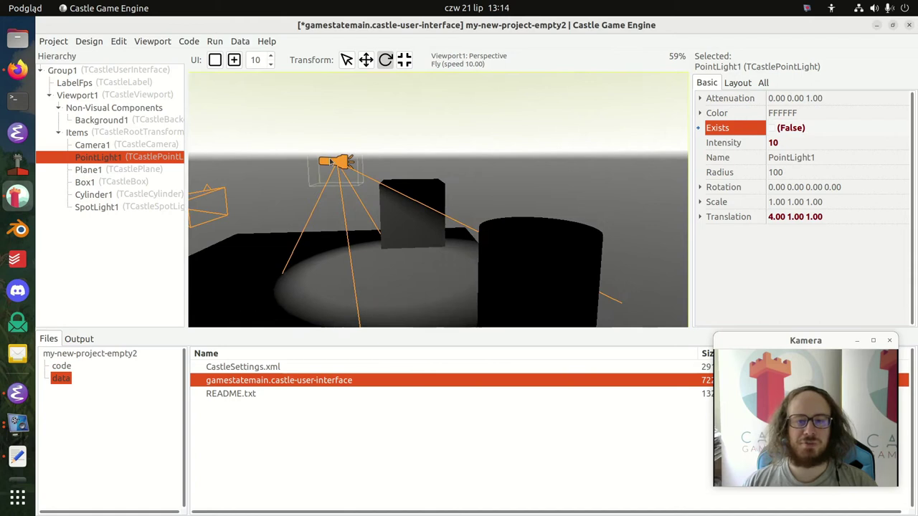
{"action": "left_click", "coordinate": [331, 160]}
{"action": "left_click", "coordinate": [366, 61]}
{"action": "mouse_move", "coordinate": [326, 139]}
{"action": "left_mouse_down"}
{"action": "mouse_move", "coordinate": [334, 68]}
{"action": "mouse_move", "coordinate": [332, 179]}
{"action": "mouse_move", "coordinate": [326, 135]}
{"action": "left_mouse_up"}
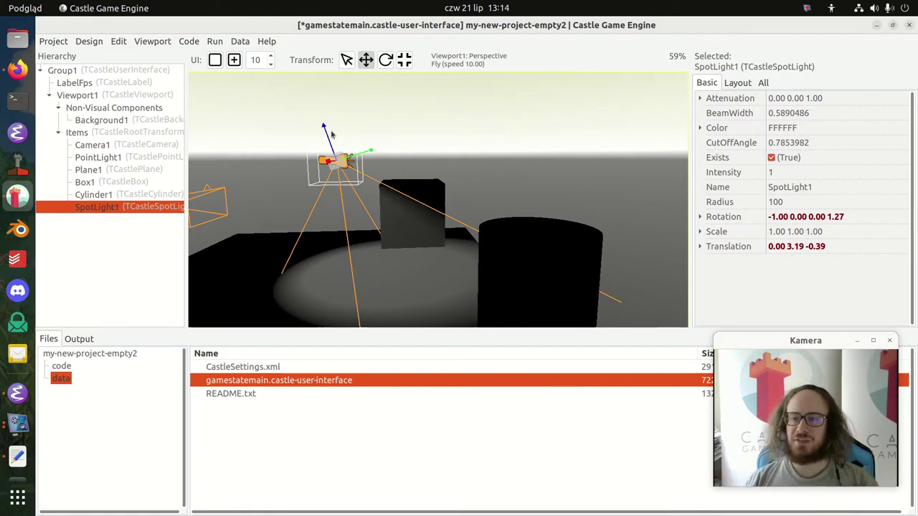
Step: Set SpotLight1's Intensity to 10
{"action": "left_click", "coordinate": [802, 174]}
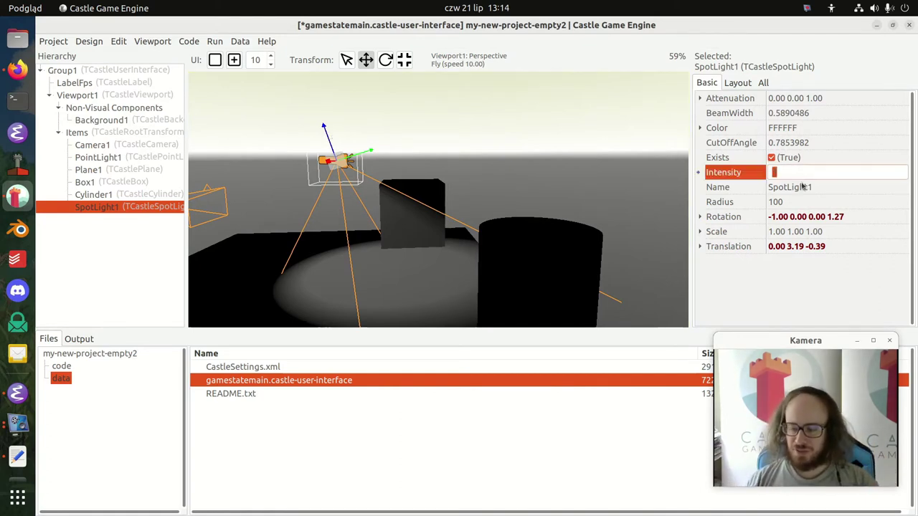
{"action": "type", "text": "10"}
{"action": "key", "text": "Return"}
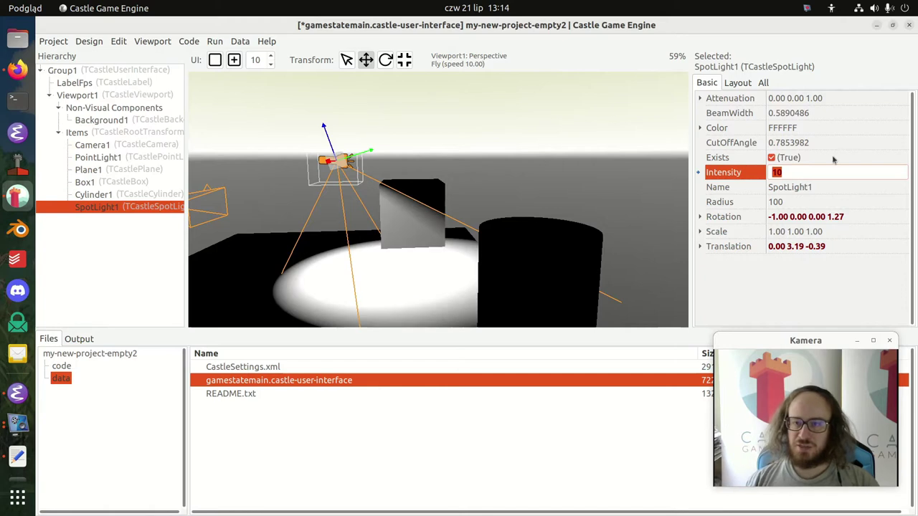
Step: Set SpotLight1's Color to yellow FFE037
{"action": "left_click", "coordinate": [866, 129]}
{"action": "left_click", "coordinate": [902, 128]}
{"action": "left_click", "coordinate": [378, 211]}
{"action": "left_click", "coordinate": [362, 219]}
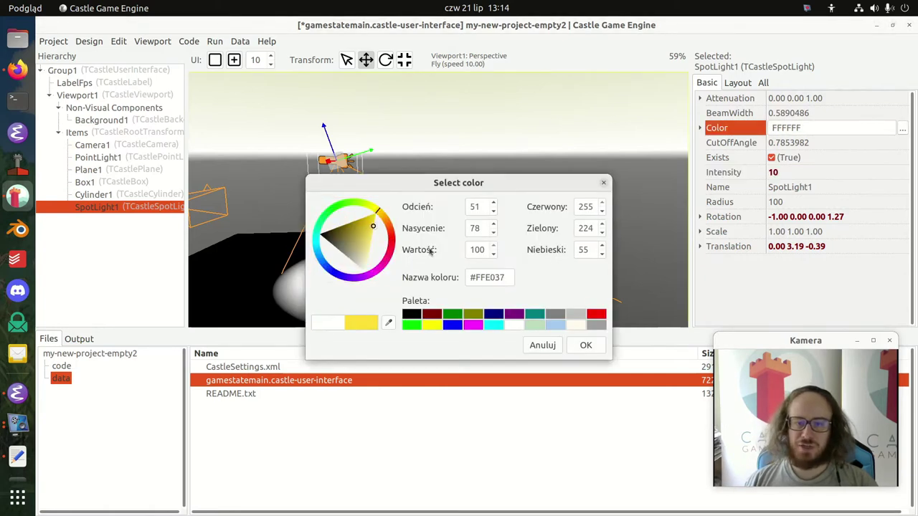
{"action": "left_click", "coordinate": [586, 345]}
Step: Add a second Camera (TCastleCamera) under Items and move it freehand up and back to about 0.00, 3.42, 6.03
{"action": "right_click_drag", "start_coordinate": [426, 162], "coordinate": [430, 214]}
{"action": "key", "text": "s"}
{"action": "key", "text": "s"}
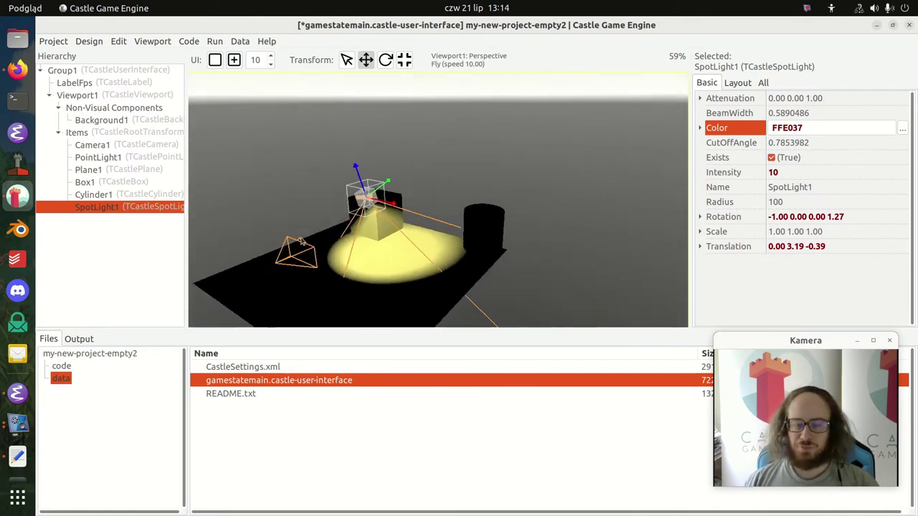
{"action": "right_click", "coordinate": [125, 134]}
{"action": "mouse_move", "coordinate": [301, 138]}
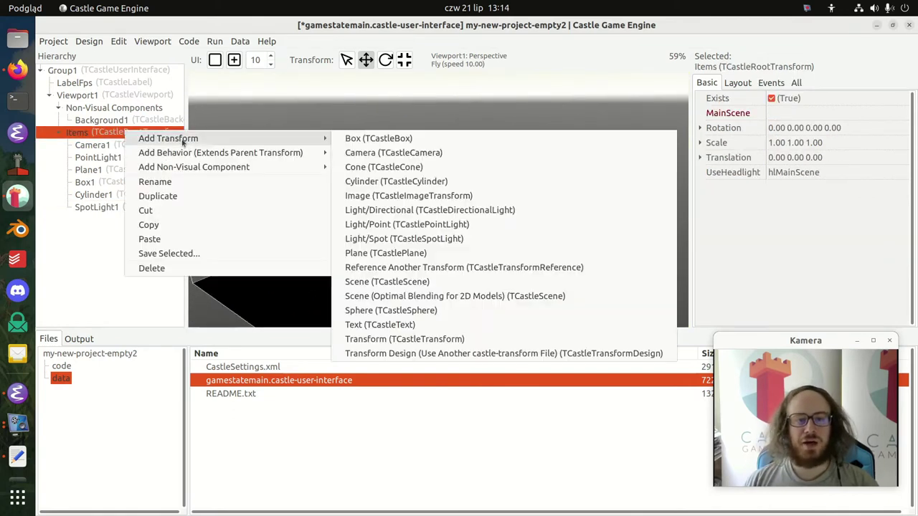
{"action": "left_click", "coordinate": [442, 153]}
{"action": "right_click_drag", "start_coordinate": [498, 179], "coordinate": [312, 181]}
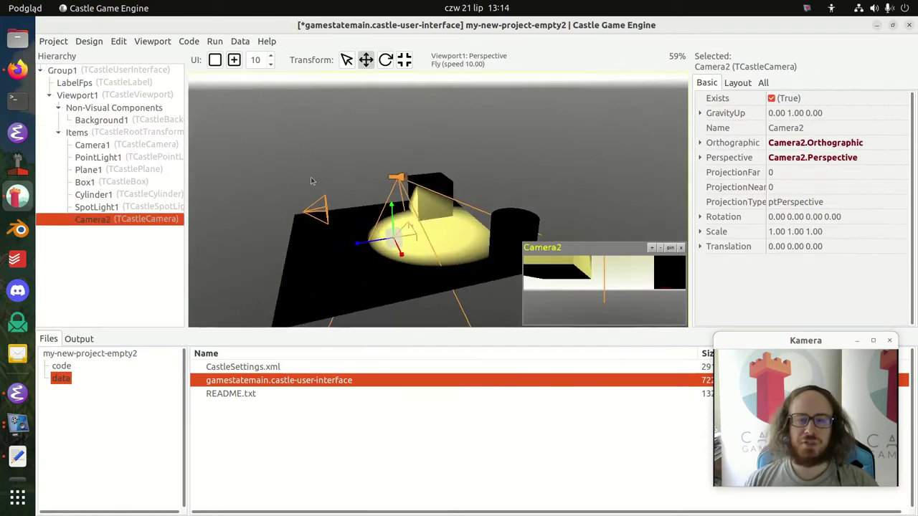
{"action": "left_click_drag", "start_coordinate": [393, 211], "coordinate": [215, 172]}
Step: Compare the position and preview of Camera1 with those of Camera2 in the viewport
{"action": "left_click", "coordinate": [107, 146]}
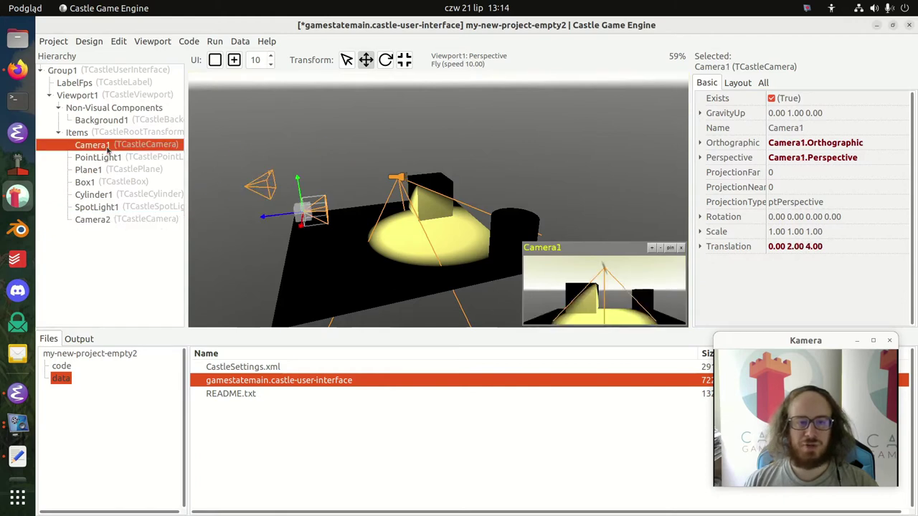
{"action": "left_click", "coordinate": [123, 219]}
{"action": "right_click_drag", "start_coordinate": [522, 250], "coordinate": [581, 258]}
{"action": "key", "text": "w"}
{"action": "key", "text": "w"}
{"action": "key", "text": "a"}
{"action": "right_click_drag", "start_coordinate": [391, 179], "coordinate": [381, 169]}
{"action": "key", "text": "s"}
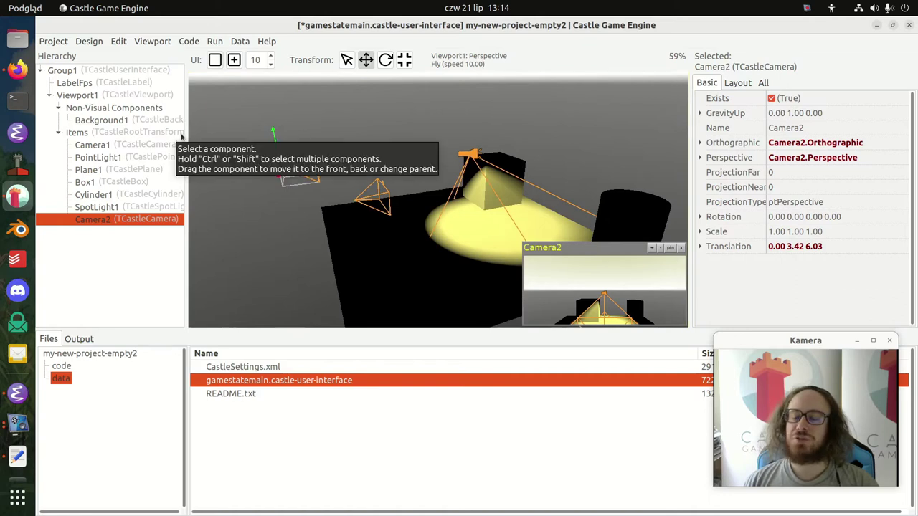
Step: Try Camera2 and (none) as Viewport1's Camera, and set it back to Camera1
{"action": "left_click", "coordinate": [144, 101]}
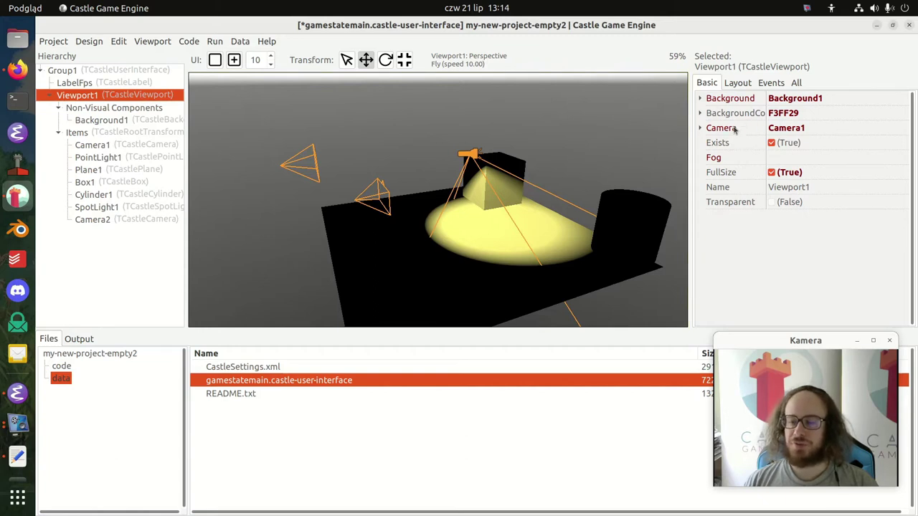
{"action": "left_click", "coordinate": [899, 132]}
{"action": "left_click", "coordinate": [901, 128]}
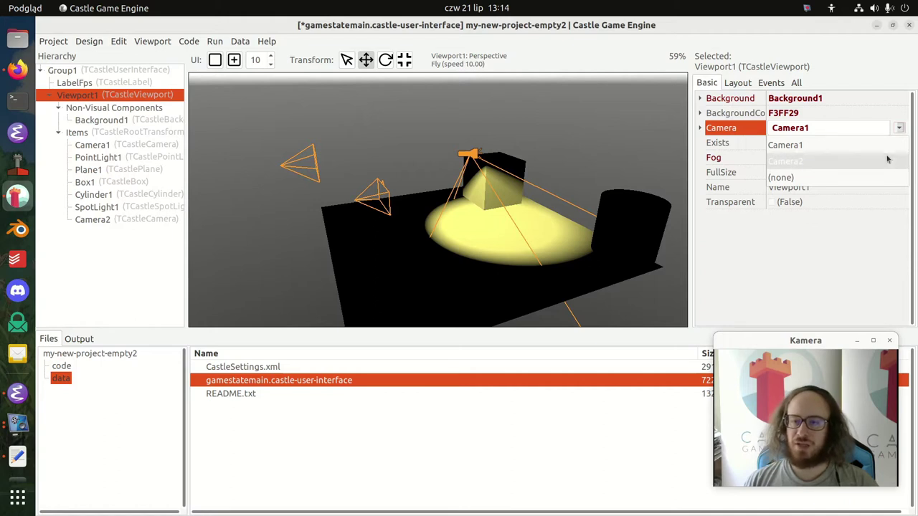
{"action": "left_click", "coordinate": [887, 159]}
{"action": "left_click", "coordinate": [900, 127]}
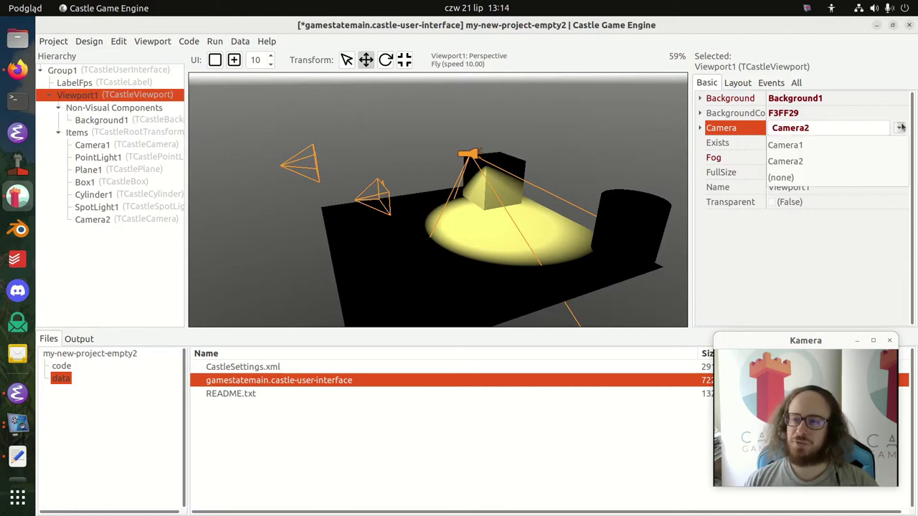
{"action": "left_click", "coordinate": [851, 180]}
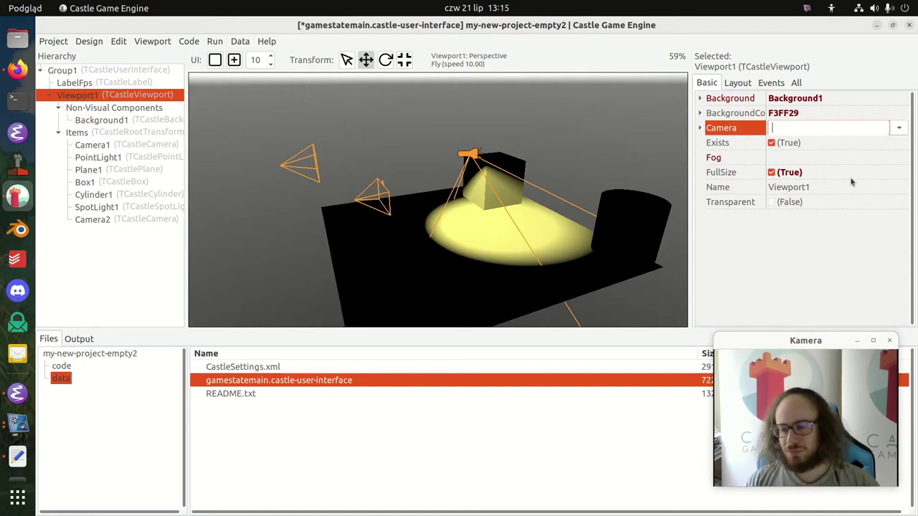
{"action": "left_click", "coordinate": [897, 129]}
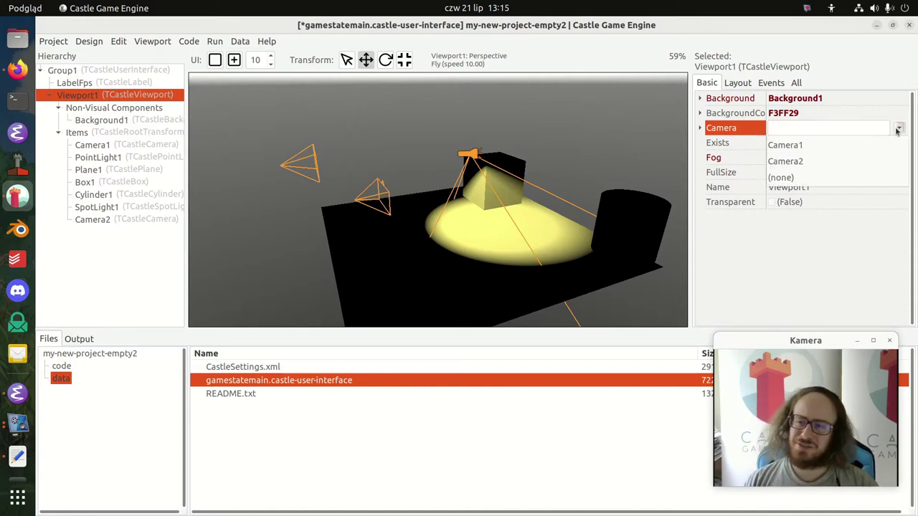
{"action": "left_click", "coordinate": [868, 146]}
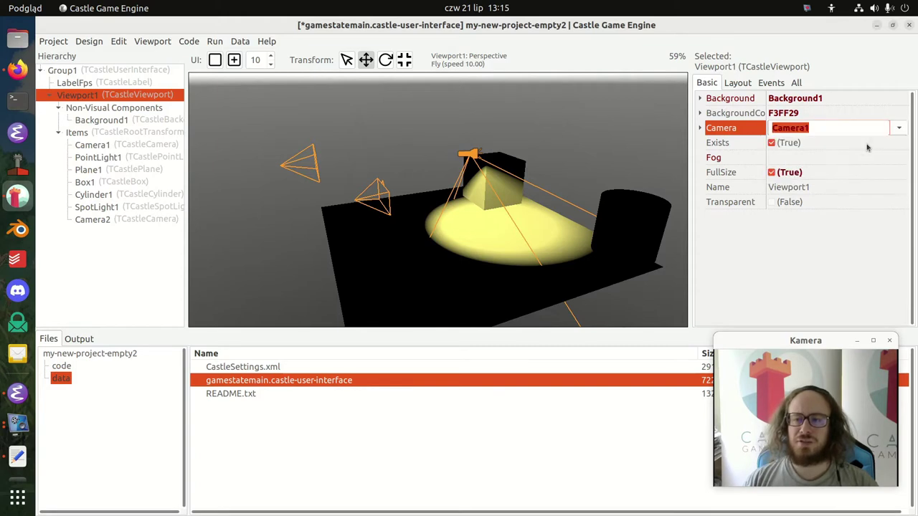
{"action": "left_click", "coordinate": [897, 131]}
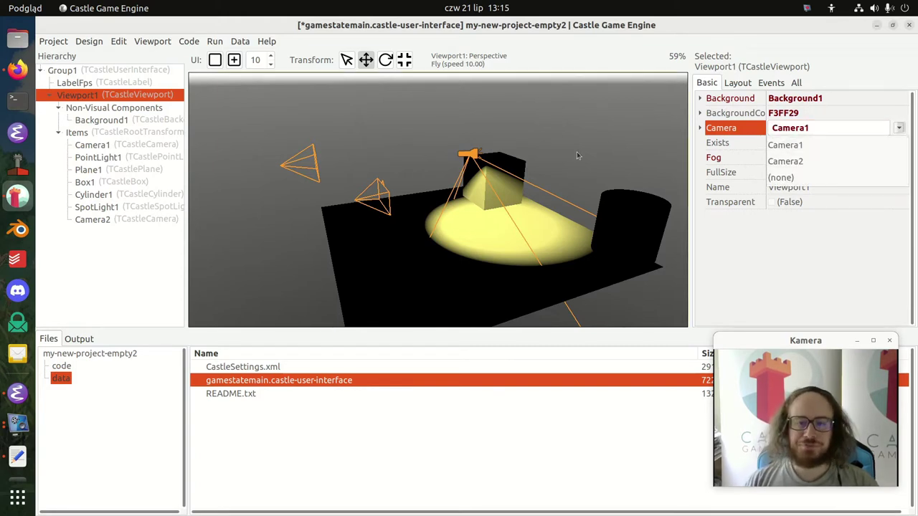
{"action": "left_click", "coordinate": [459, 160]}
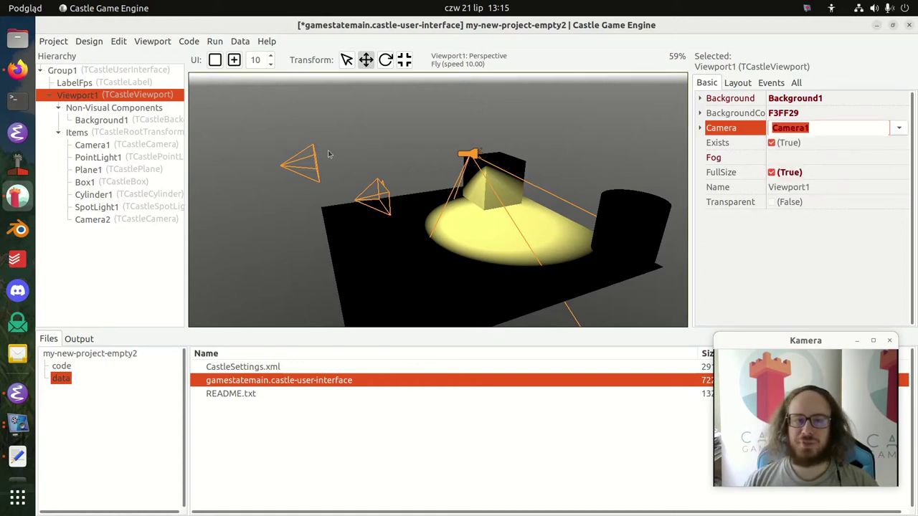
{"action": "left_click", "coordinate": [836, 128]}
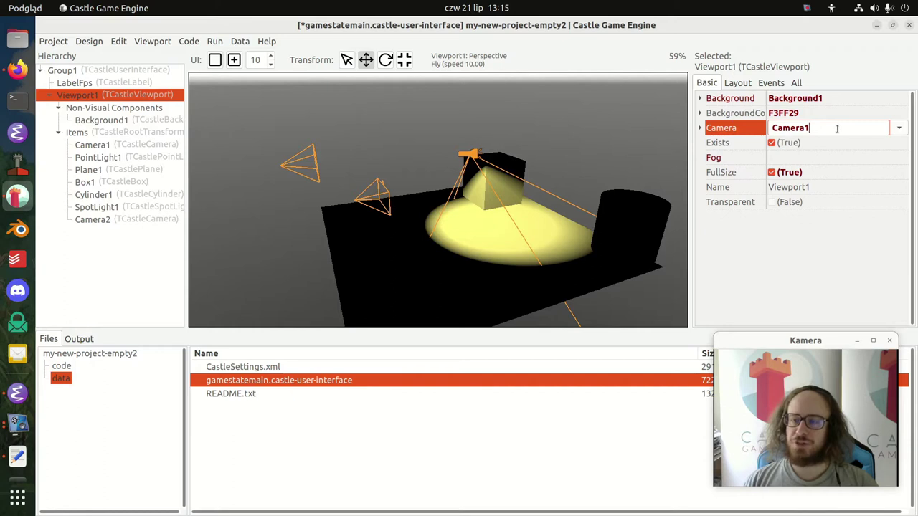
Step: Show Camera1's preview in the viewport and enlarge it
{"action": "left_click", "coordinate": [144, 145]}
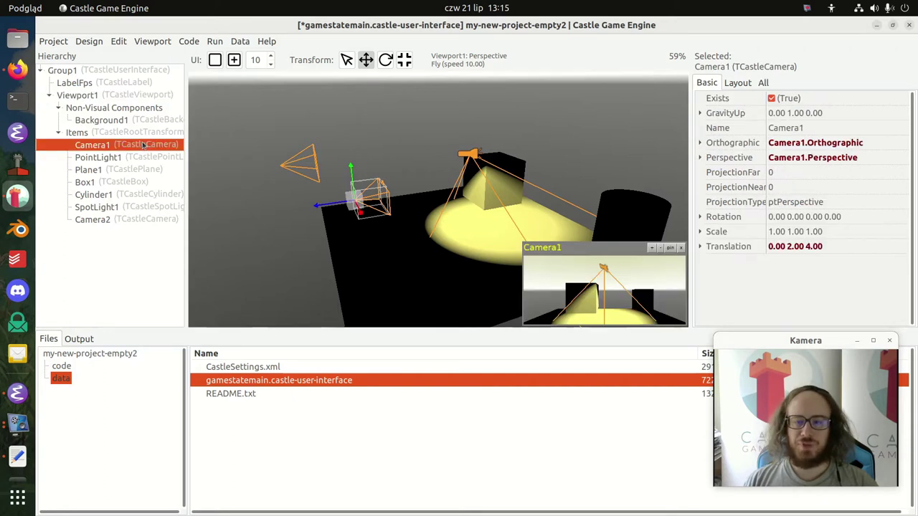
{"action": "left_click", "coordinate": [652, 248]}
{"action": "left_click", "coordinate": [651, 206]}
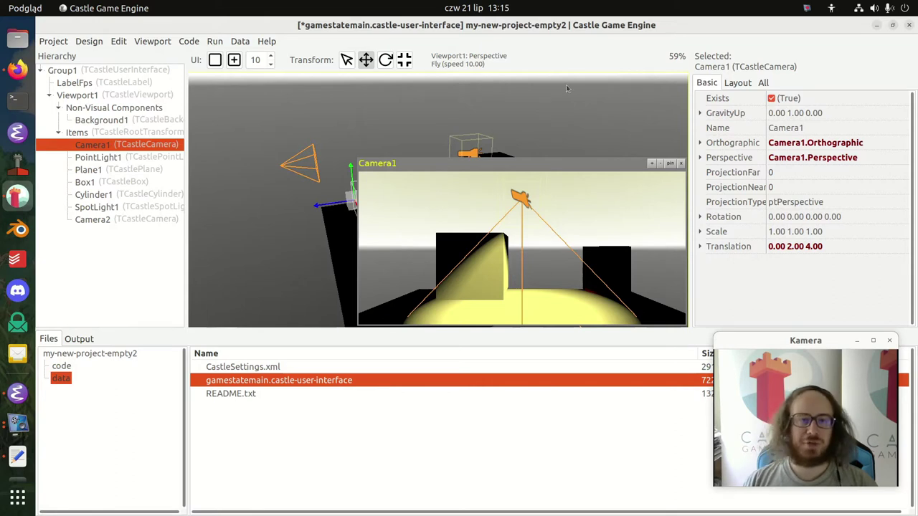
Step: Compile and run the project, saving the modified gamestatemain.castle-user-interface design
{"action": "left_click", "coordinate": [214, 41]}
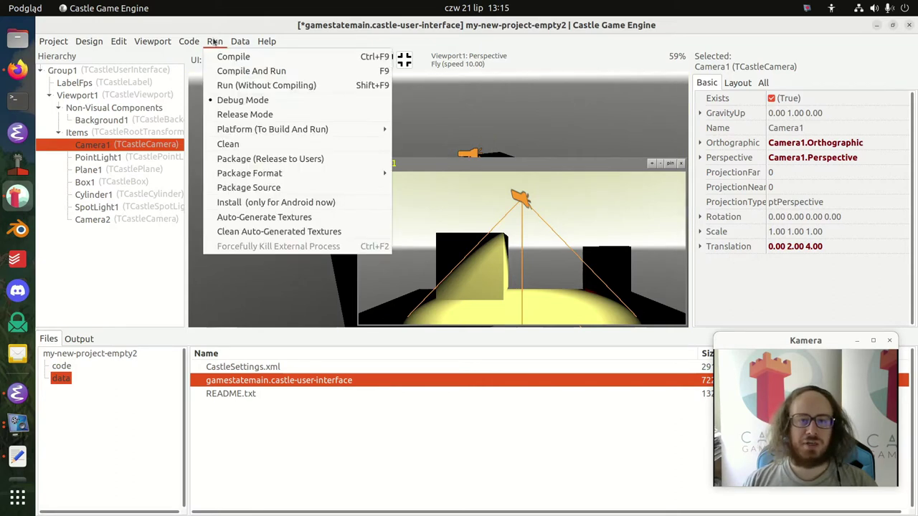
{"action": "left_click", "coordinate": [234, 72]}
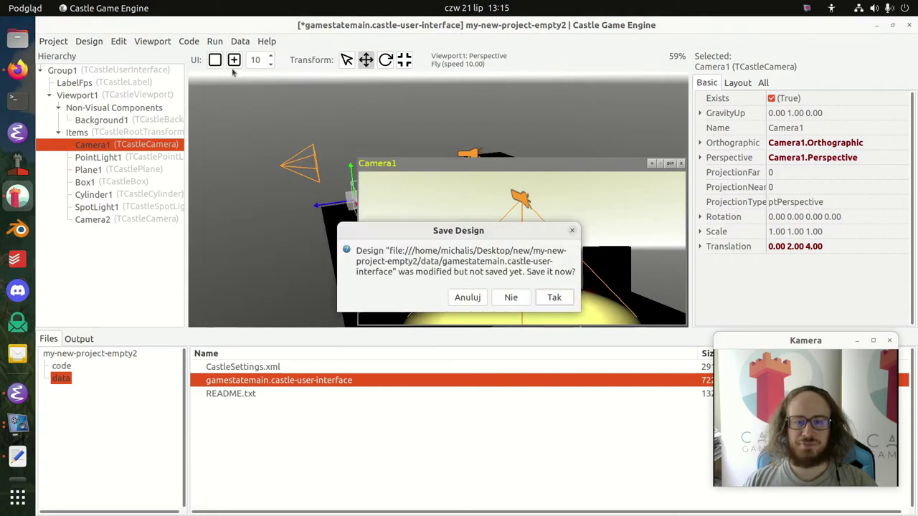
{"action": "left_click", "coordinate": [547, 301]}
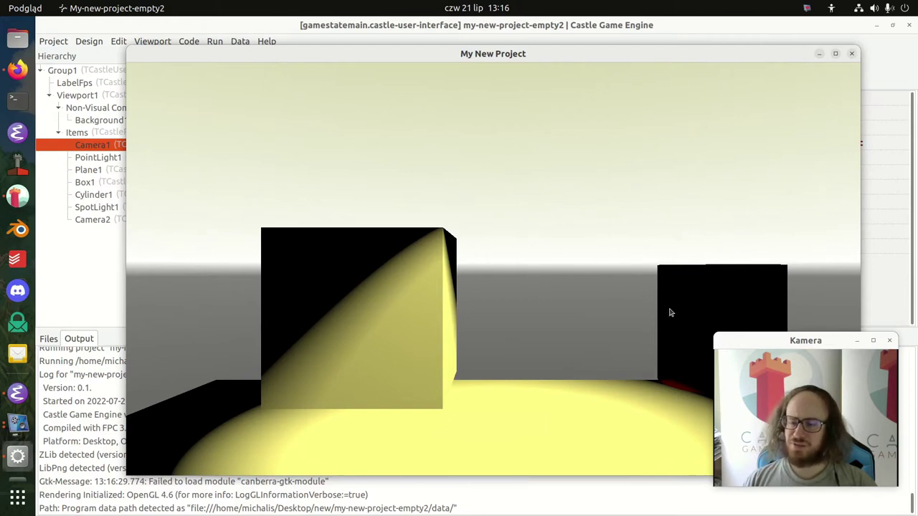
Step: Compare the view in the running My New Project window with the editor's Camera1 preview
{"action": "key", "text": "alt+Tab"}
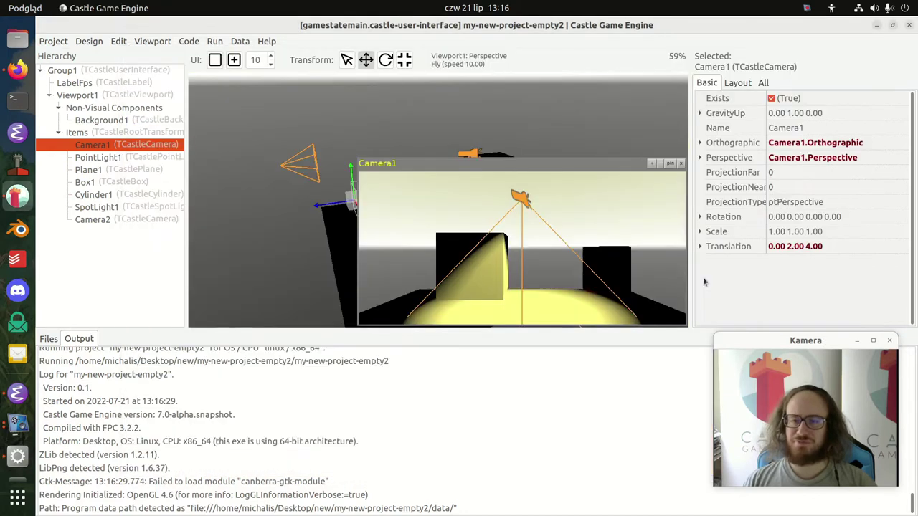
{"action": "key", "text": "alt+Tab"}
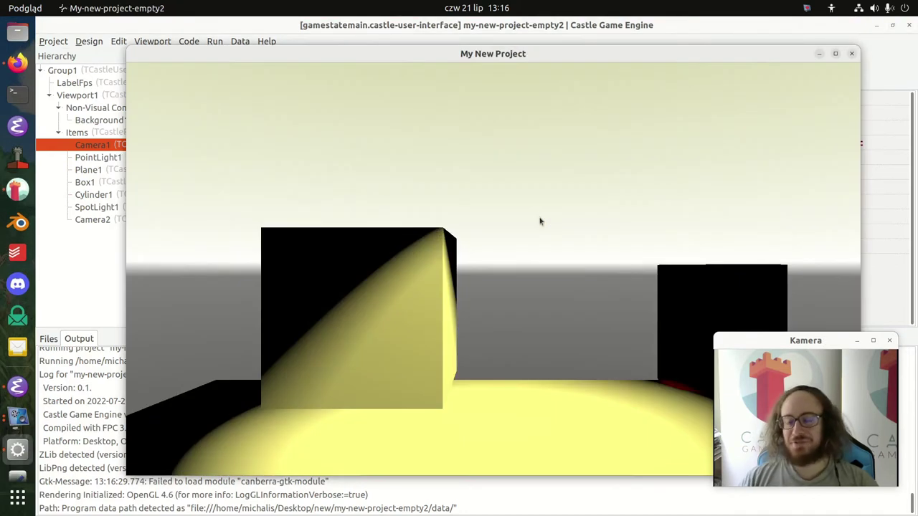
{"action": "left_click_drag", "start_coordinate": [533, 212], "coordinate": [515, 220], "text": "super"}
{"action": "left_click", "coordinate": [560, 42]}
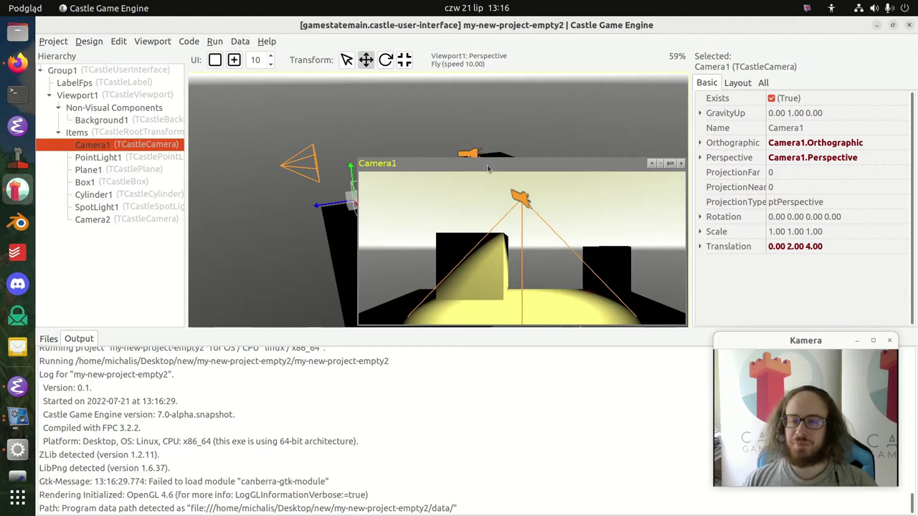
{"action": "key", "text": "alt+Tab"}
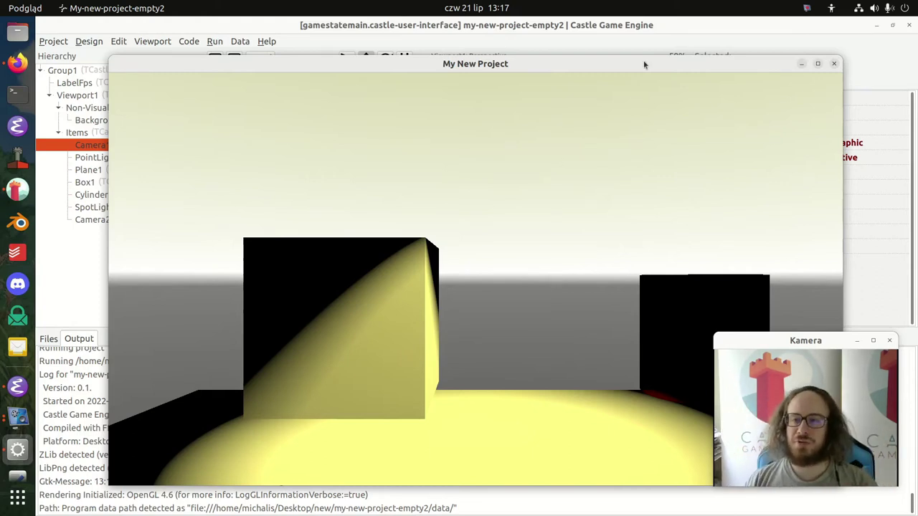
Step: Narrow and close the running My New Project window, and list the files in the project's code folder
{"action": "left_click_drag", "start_coordinate": [644, 61], "coordinate": [610, 129]}
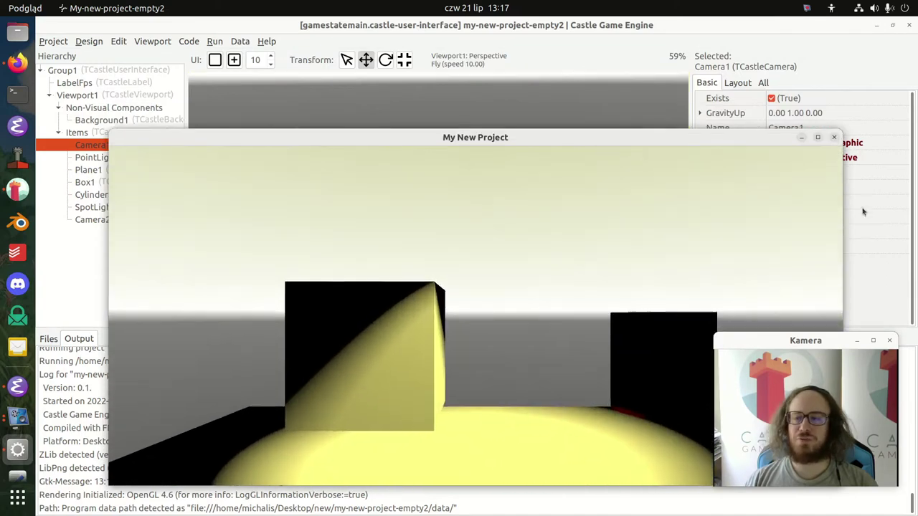
{"action": "left_click_drag", "start_coordinate": [837, 215], "coordinate": [806, 204]}
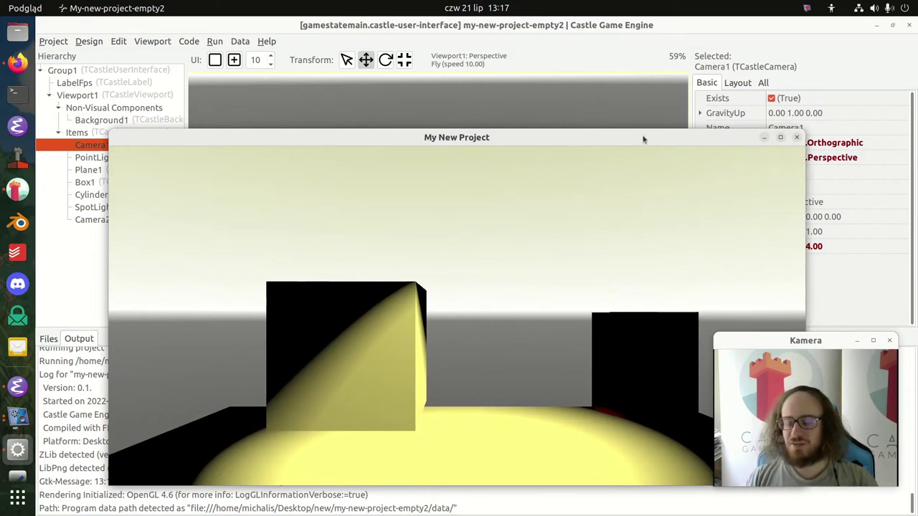
{"action": "left_click", "coordinate": [797, 138]}
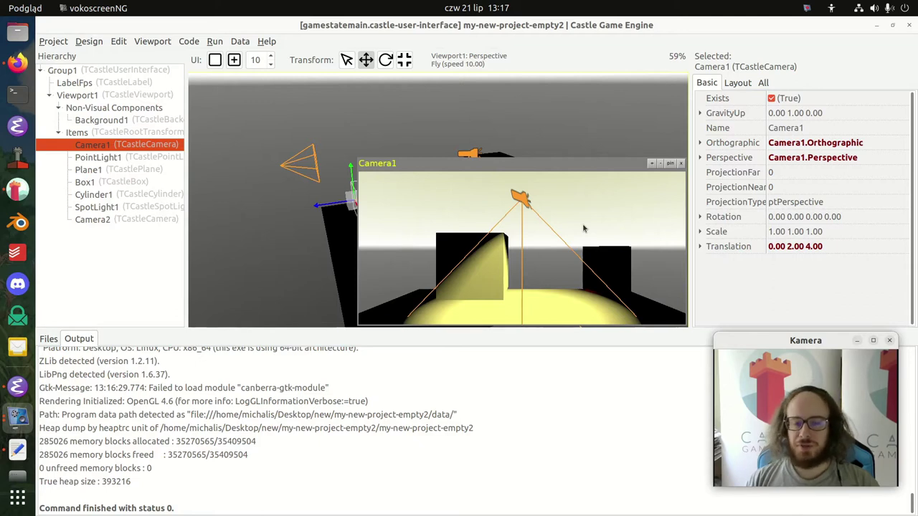
{"action": "left_click", "coordinate": [40, 339]}
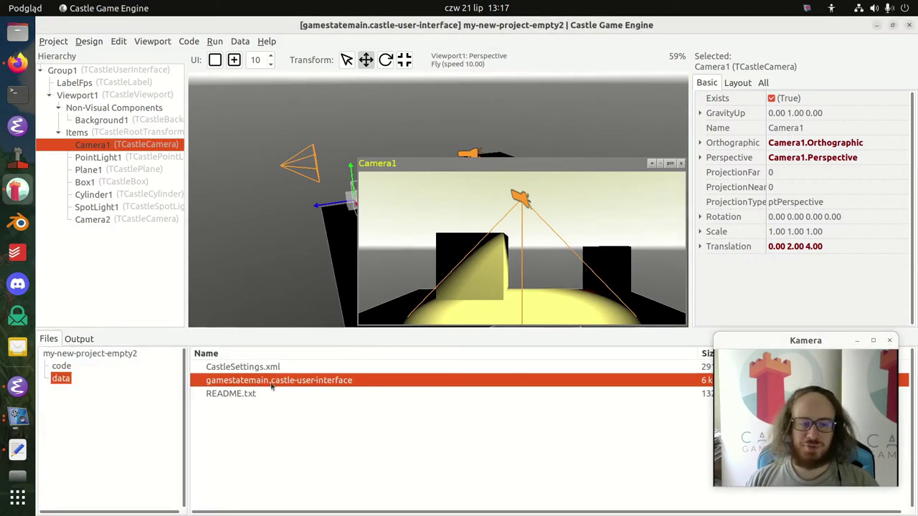
{"action": "left_click", "coordinate": [63, 366]}
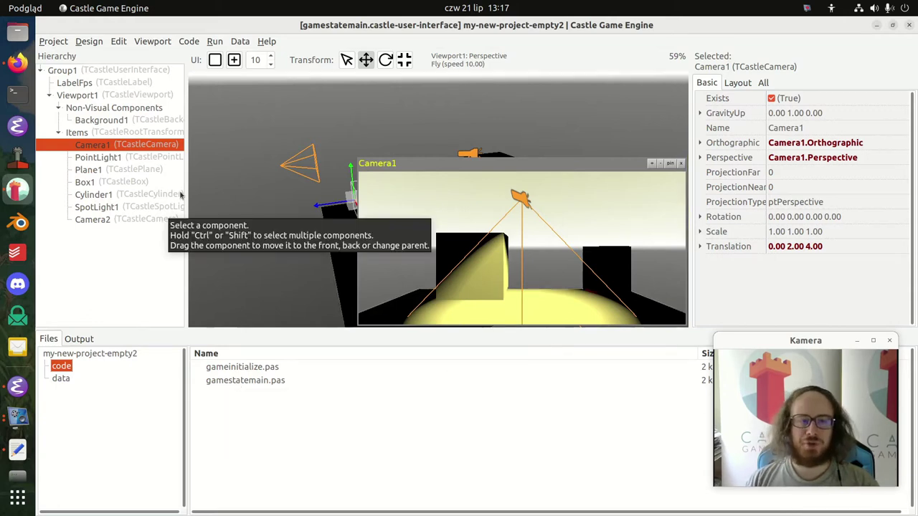
Step: Add a Navigation/Walk (TCastleWalkNavigation) component to Viewport1
{"action": "left_click", "coordinate": [146, 95]}
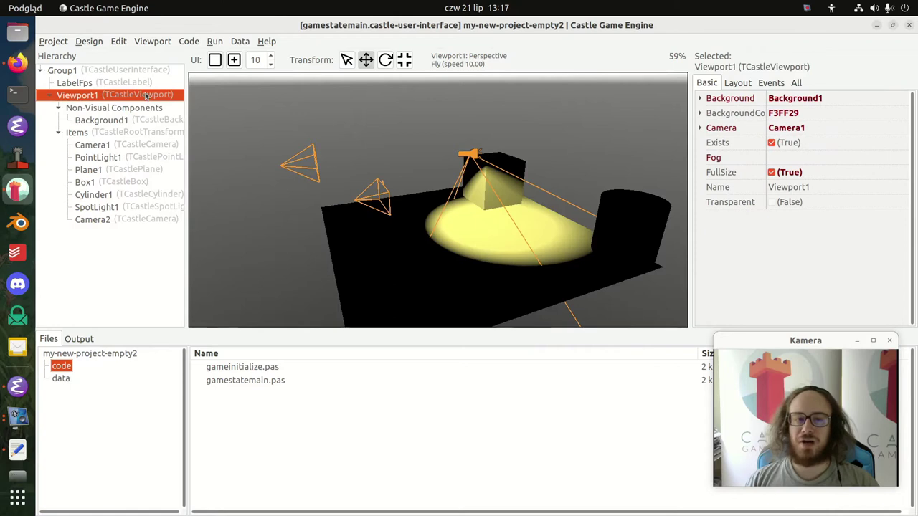
{"action": "right_click", "coordinate": [146, 95]}
{"action": "mouse_move", "coordinate": [169, 101]}
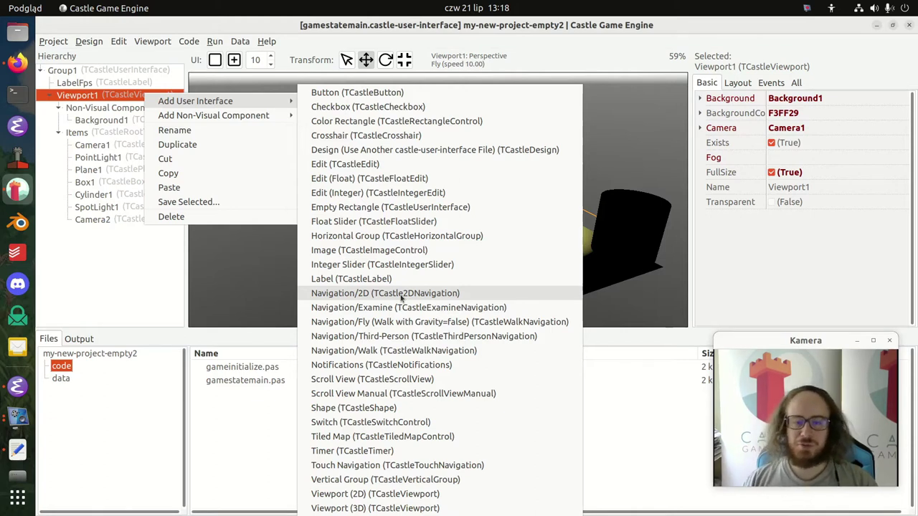
{"action": "left_click", "coordinate": [442, 354]}
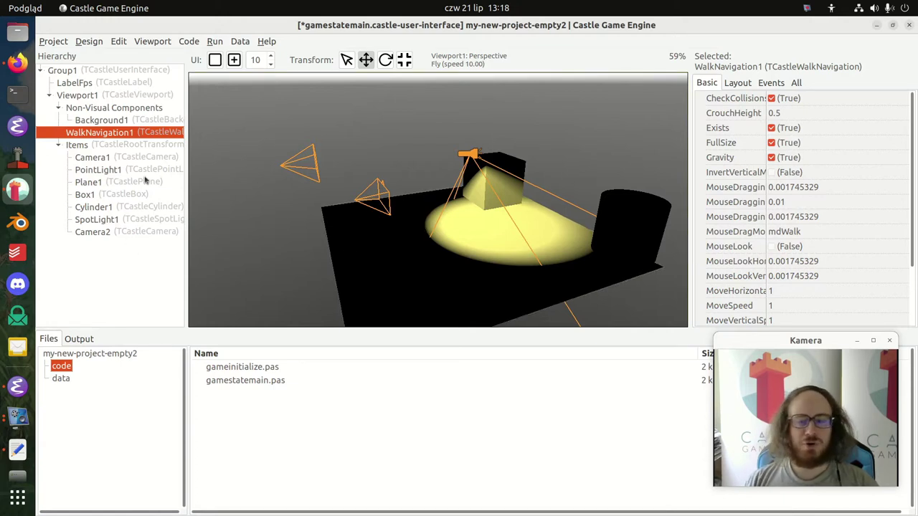
Step: Set Plane1's Size to 100 100
{"action": "left_click", "coordinate": [120, 182]}
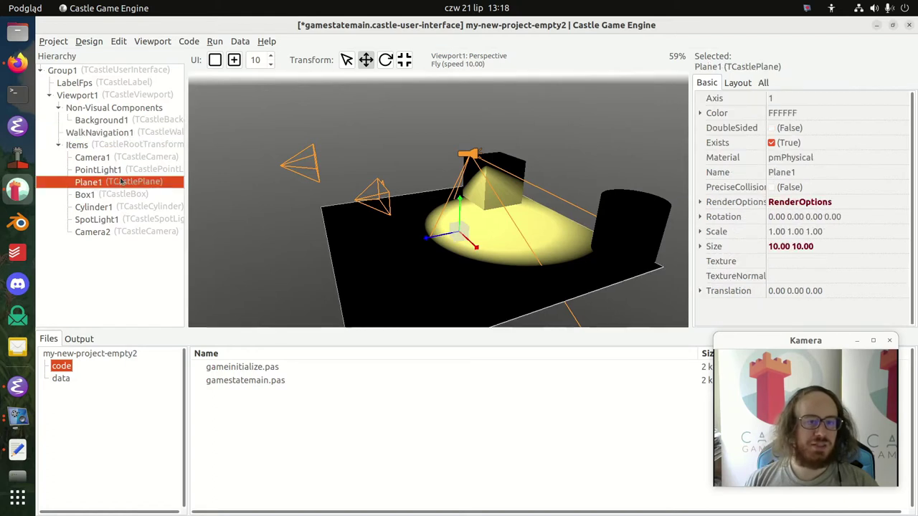
{"action": "left_click", "coordinate": [817, 247]}
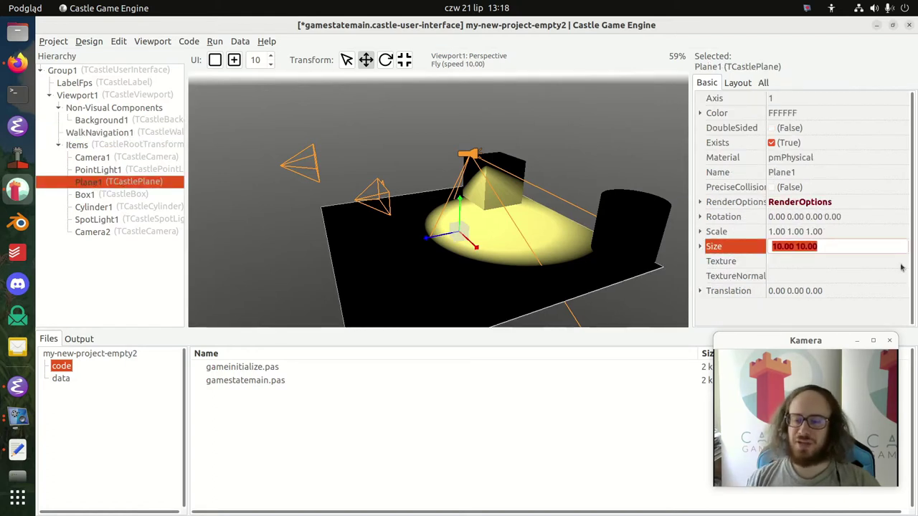
{"action": "type", "text": "100 100"}
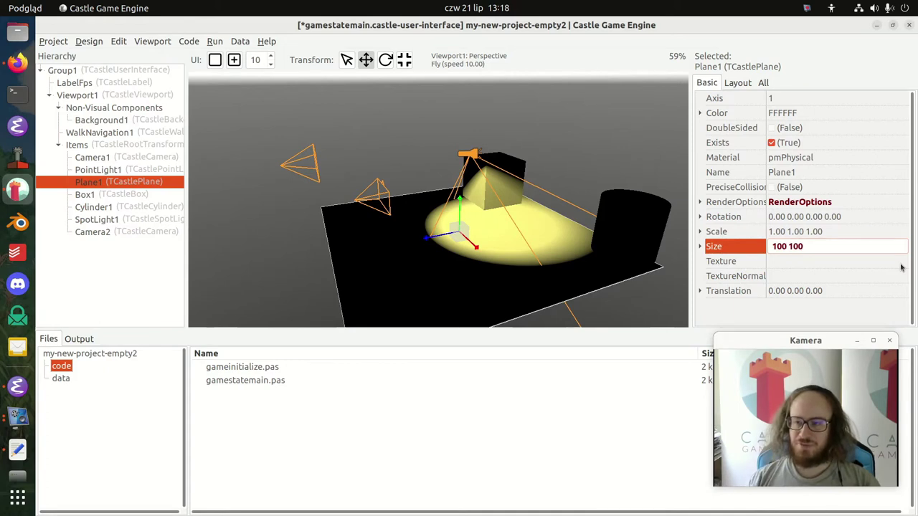
{"action": "key", "text": "Return"}
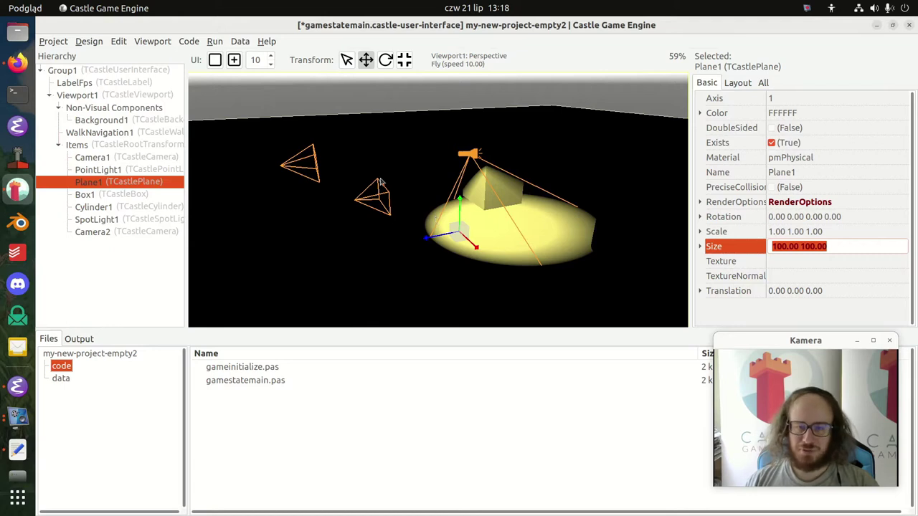
Step: Turn on Exists for PointLight1 so it lights the scene, and save the design
{"action": "left_click", "coordinate": [473, 170]}
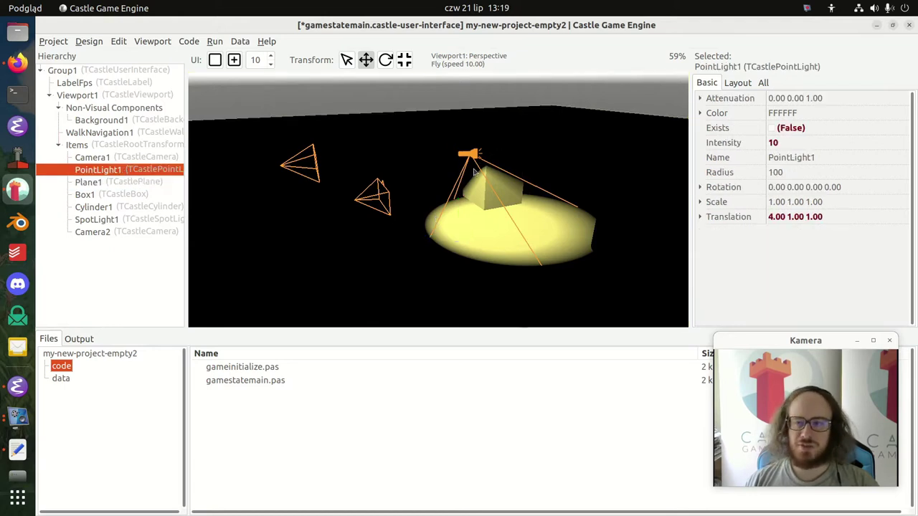
{"action": "left_click", "coordinate": [772, 129]}
{"action": "right_click_drag", "start_coordinate": [376, 226], "coordinate": [436, 211]}
{"action": "key", "text": "a"}
{"action": "key", "text": "w"}
{"action": "key", "text": "d"}
{"action": "key", "text": "ctrl+s"}
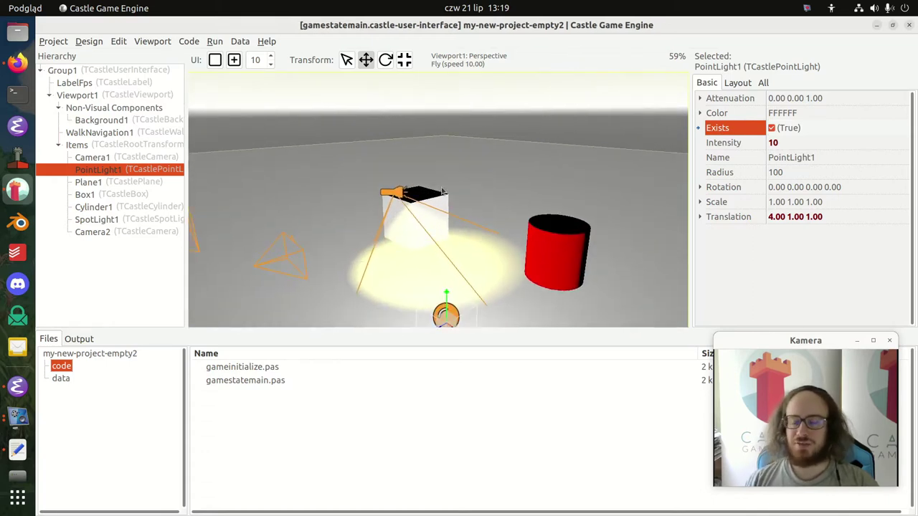
Step: Compile and run the project, walk and turn around the box and cylinder to test the navigation, and close the running window
{"action": "key", "text": "F9"}
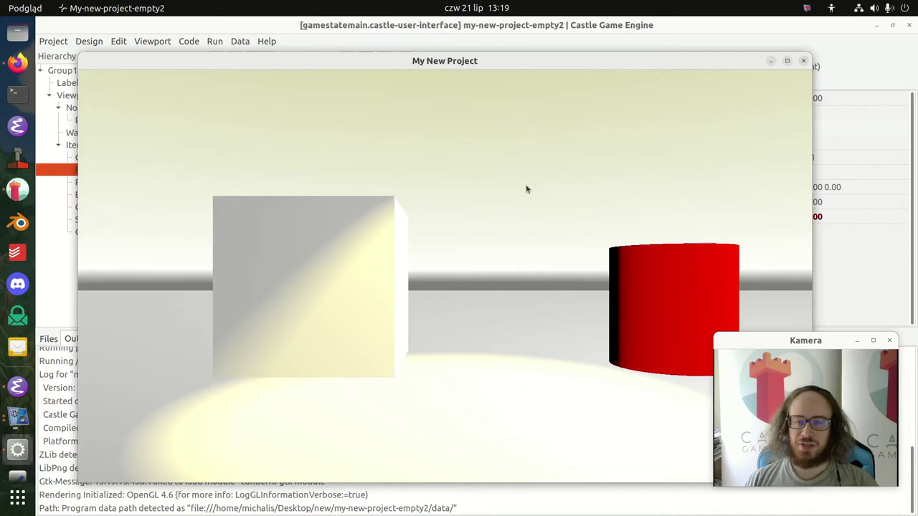
{"action": "key", "text": "s"}
{"action": "key", "text": "a"}
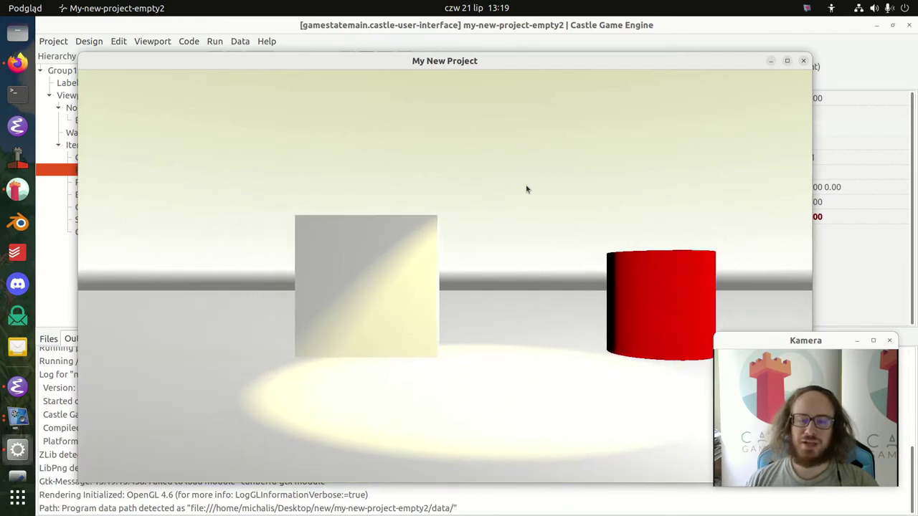
{"action": "key", "text": "w"}
{"action": "key", "text": "d"}
{"action": "key", "text": "Up"}
{"action": "key", "text": "Left"}
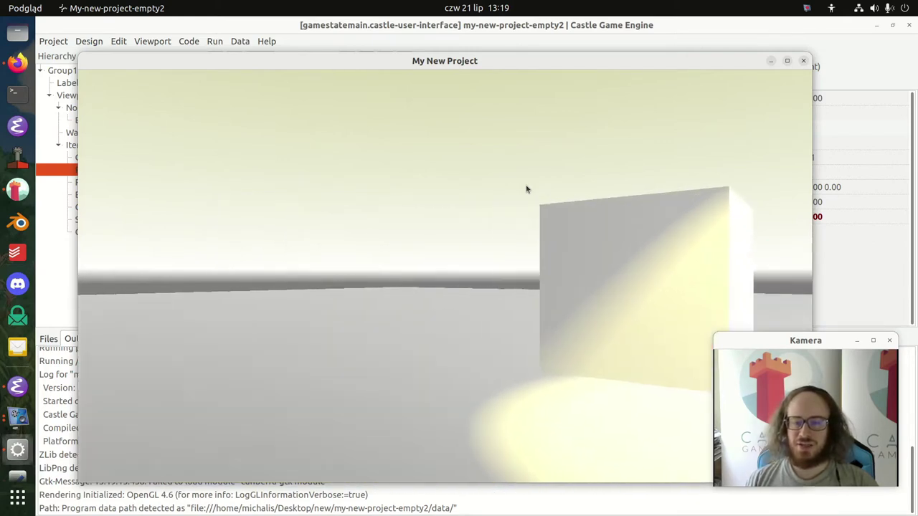
{"action": "key", "text": "Right"}
{"action": "key", "text": "Left"}
{"action": "key", "text": "d"}
{"action": "key", "text": "s"}
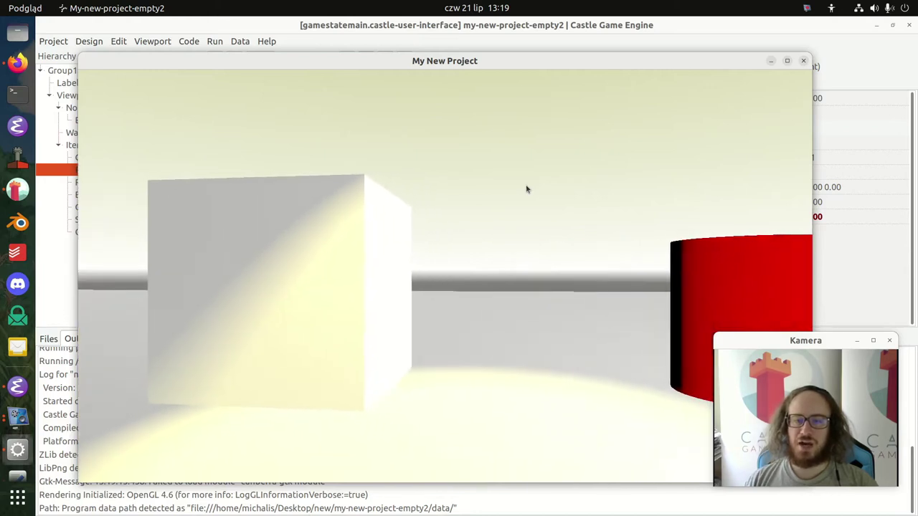
{"action": "key", "text": "a"}
{"action": "key", "text": "s"}
{"action": "left_click_drag", "start_coordinate": [319, 267], "coordinate": [471, 513]}
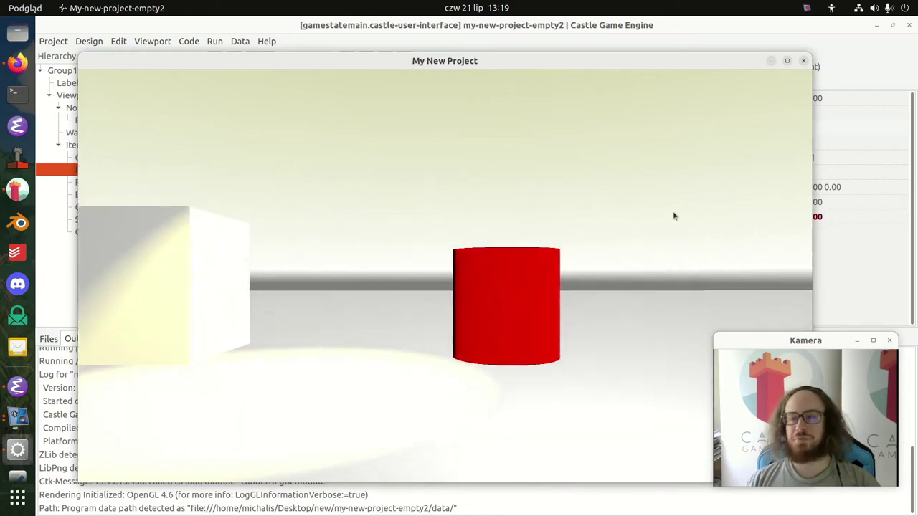
{"action": "left_click", "coordinate": [804, 61]}
Step: Set WalkNavigation1's MoveSpeed to 20
{"action": "left_click", "coordinate": [126, 135]}
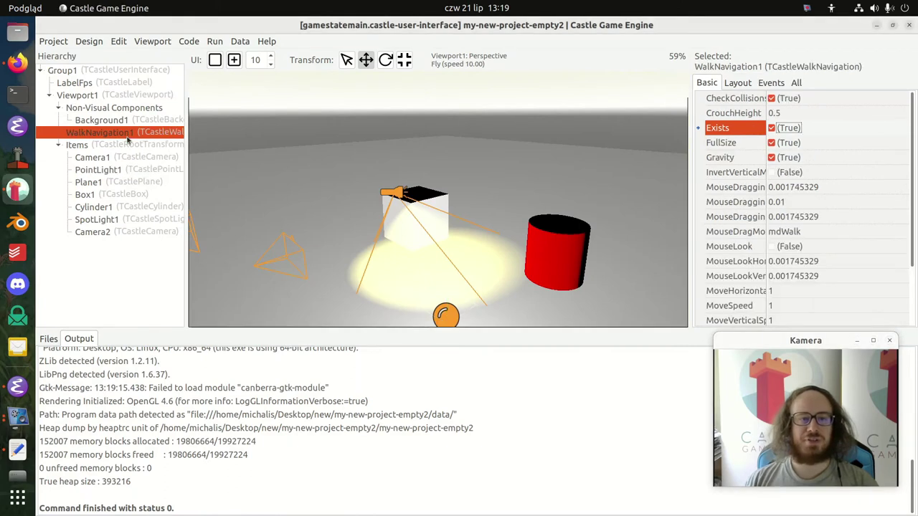
{"action": "left_click", "coordinate": [823, 306]}
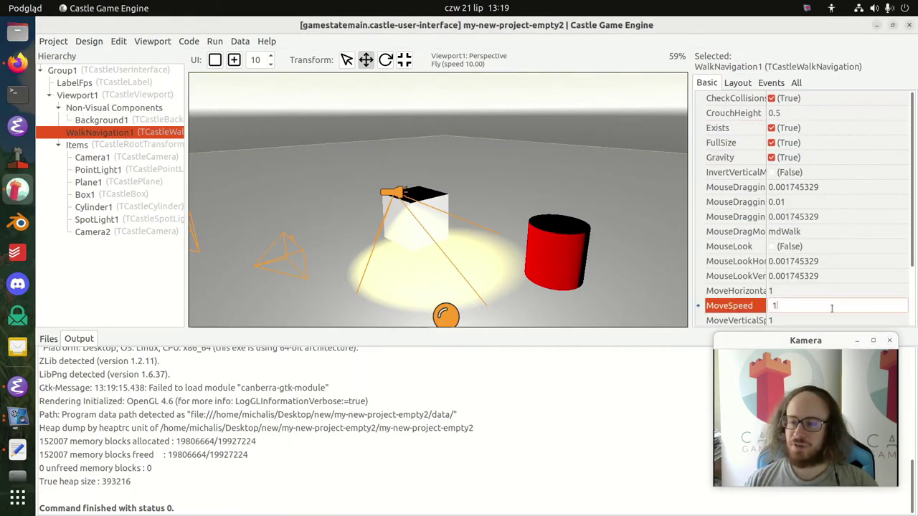
{"action": "key", "text": "BackSpace"}
{"action": "type", "text": "20"}
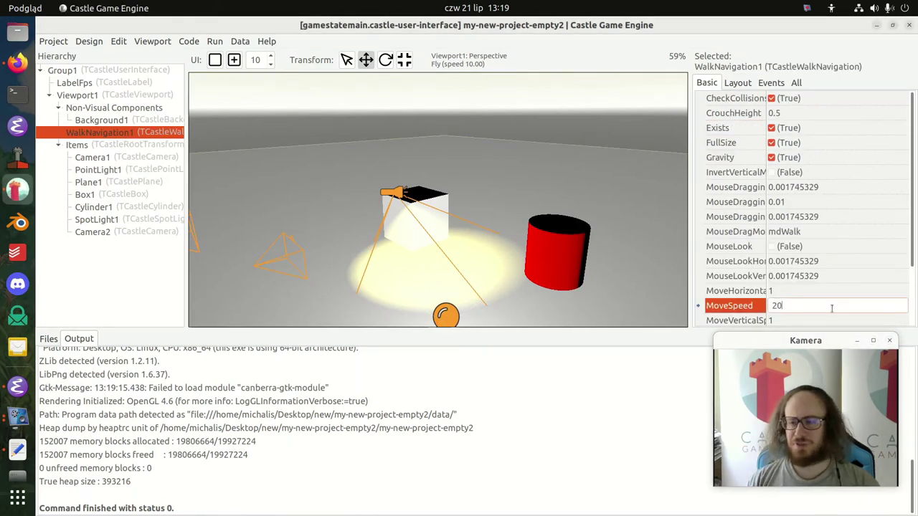
{"action": "key", "text": "Return"}
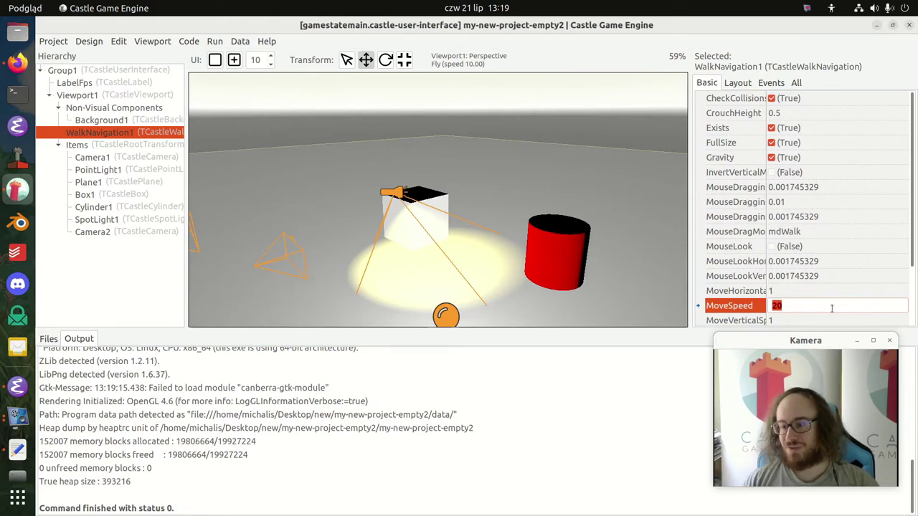
Step: Run the project without compiling it again
{"action": "left_click", "coordinate": [214, 42]}
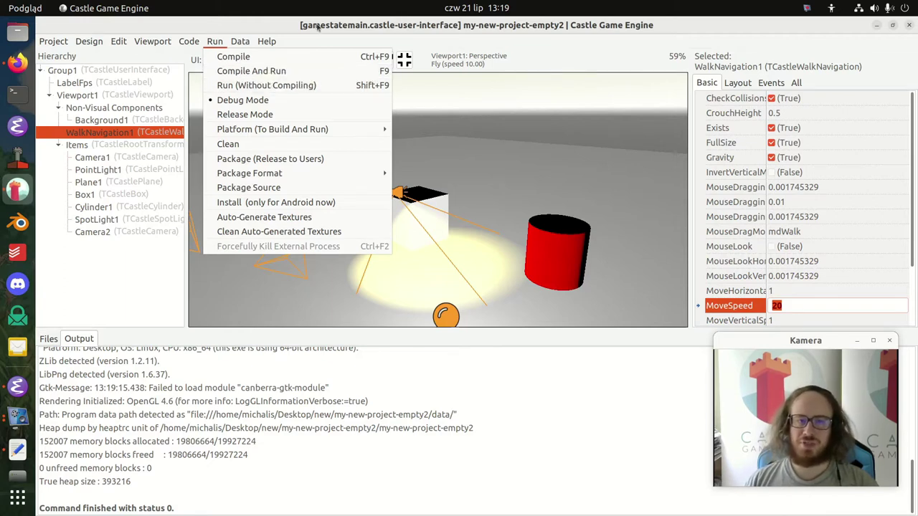
{"action": "mouse_move", "coordinate": [89, 41]}
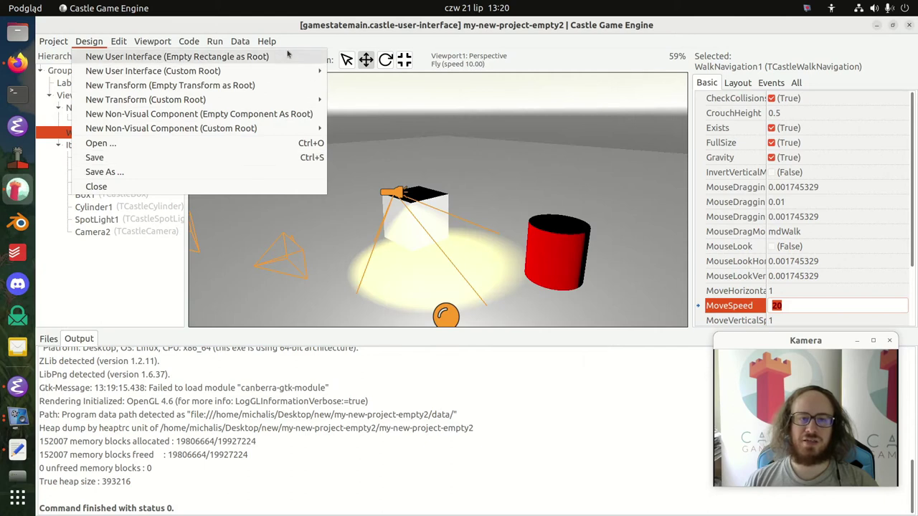
{"action": "left_click", "coordinate": [207, 41]}
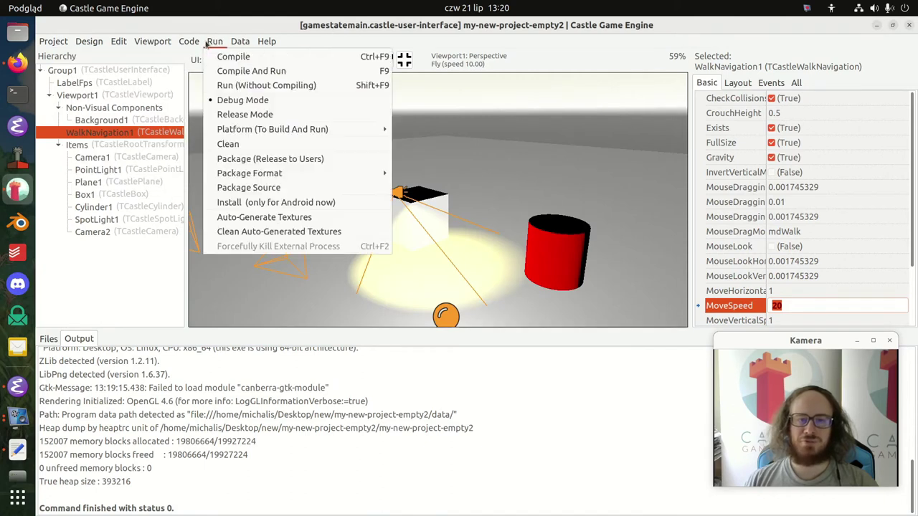
{"action": "left_click", "coordinate": [265, 85]}
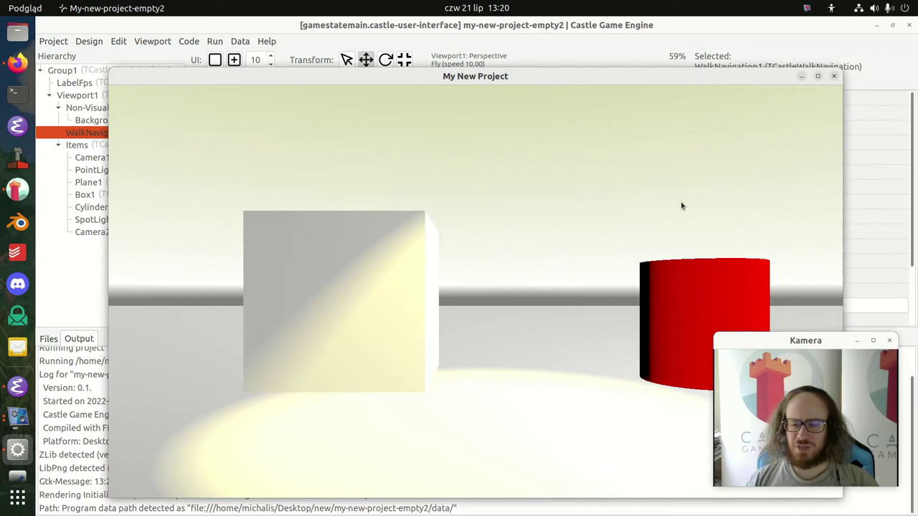
Step: Walk around the box and cylinder in the running project to check the new movement speed, and close its window
{"action": "key", "text": "s"}
{"action": "key", "text": "w"}
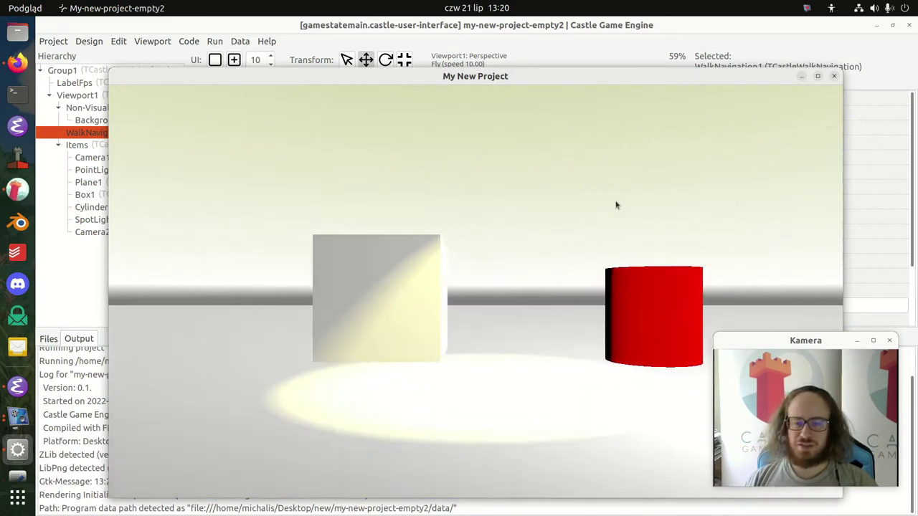
{"action": "key", "text": "a"}
{"action": "key", "text": "Right"}
{"action": "key", "text": "w"}
{"action": "key", "text": "d"}
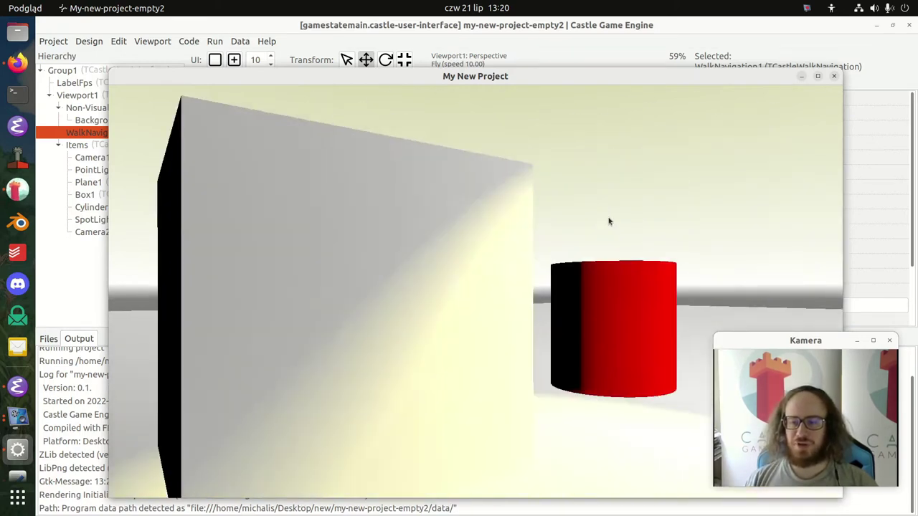
{"action": "key", "text": "Right"}
{"action": "left_click", "coordinate": [834, 76]}
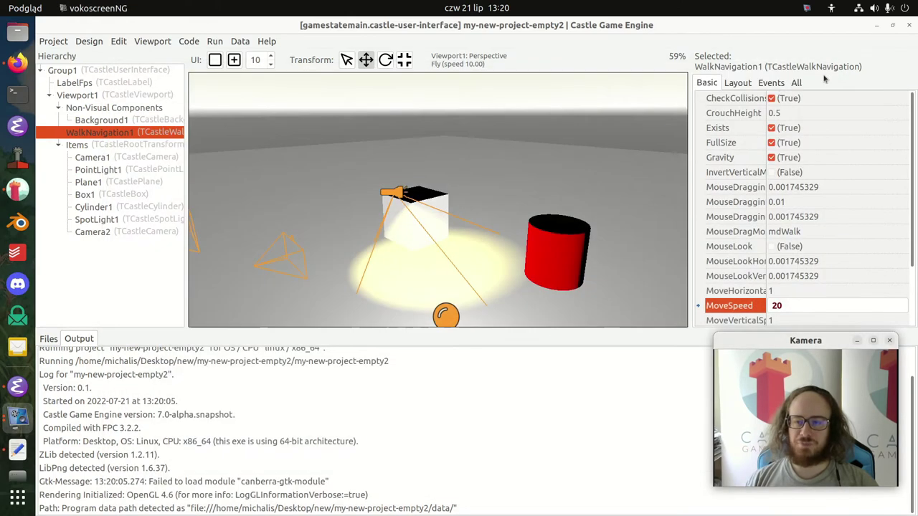
{"action": "left_click", "coordinate": [773, 249]}
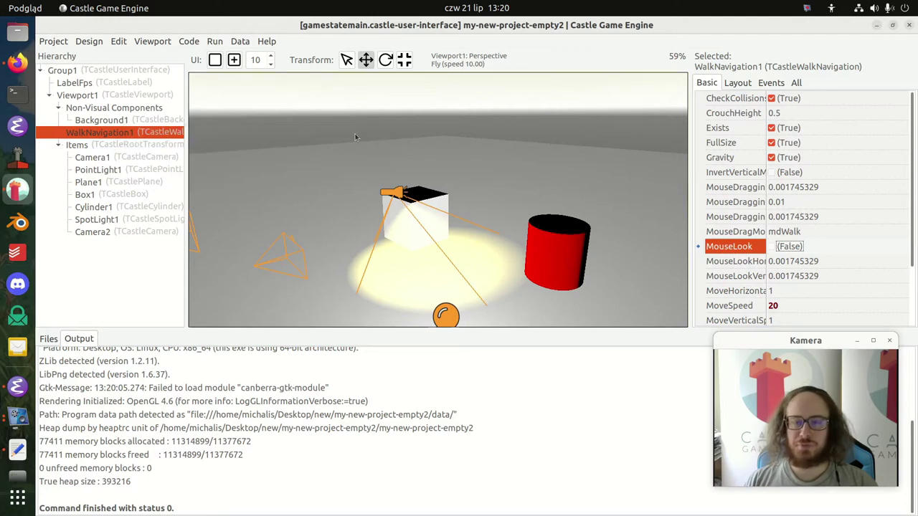
{"action": "left_click", "coordinate": [152, 99]}
{"action": "left_click", "coordinate": [132, 133]}
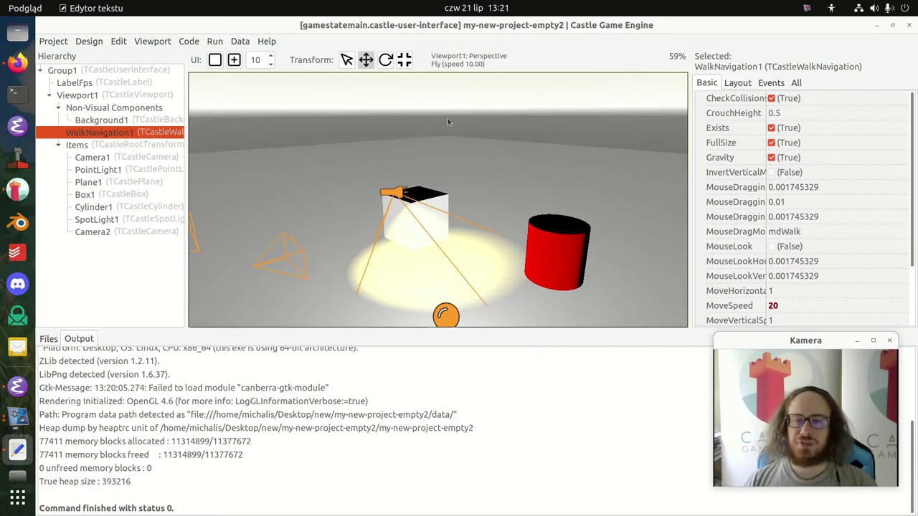
Step: Fly around the scene in the editor viewport to examine the box, cylinder, lights and cameras from several sides
{"action": "right_click_drag", "start_coordinate": [448, 119], "coordinate": [488, 104]}
{"action": "mouse_move", "coordinate": [452, 150]}
{"action": "right_mouse_down"}
{"action": "mouse_move", "coordinate": [466, 122]}
{"action": "mouse_move", "coordinate": [488, 143]}
{"action": "mouse_move", "coordinate": [466, 147]}
{"action": "mouse_move", "coordinate": [552, 96]}
{"action": "mouse_move", "coordinate": [480, 194]}
{"action": "mouse_move", "coordinate": [638, 111]}
{"action": "mouse_move", "coordinate": [405, 222]}
{"action": "mouse_move", "coordinate": [438, 119]}
{"action": "mouse_move", "coordinate": [426, 269]}
{"action": "mouse_move", "coordinate": [645, 251]}
{"action": "mouse_move", "coordinate": [663, 287]}
{"action": "mouse_move", "coordinate": [444, 187]}
{"action": "mouse_move", "coordinate": [645, 273]}
{"action": "mouse_move", "coordinate": [502, 180]}
{"action": "mouse_move", "coordinate": [372, 244]}
{"action": "mouse_move", "coordinate": [462, 139]}
{"action": "mouse_move", "coordinate": [455, 154]}
{"action": "right_mouse_up"}
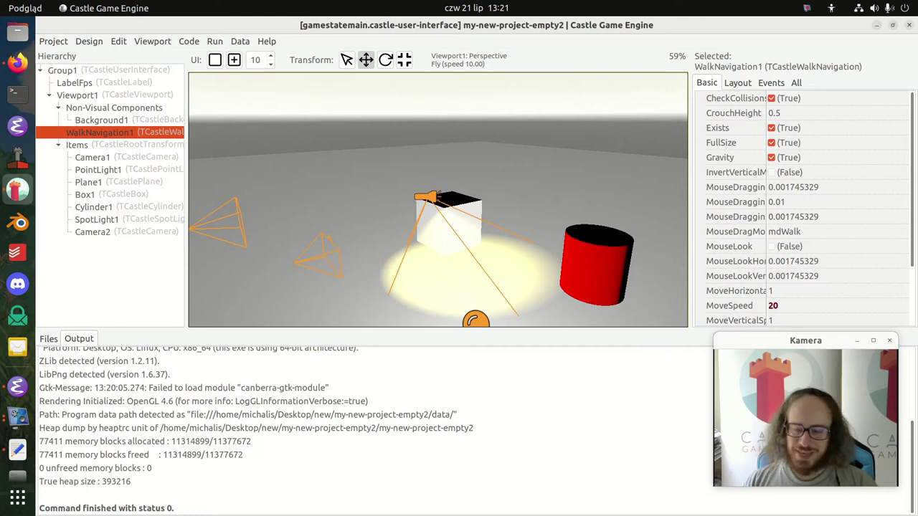
{"action": "key", "text": "d"}
{"action": "right_click_drag", "start_coordinate": [455, 155], "coordinate": [373, 133]}
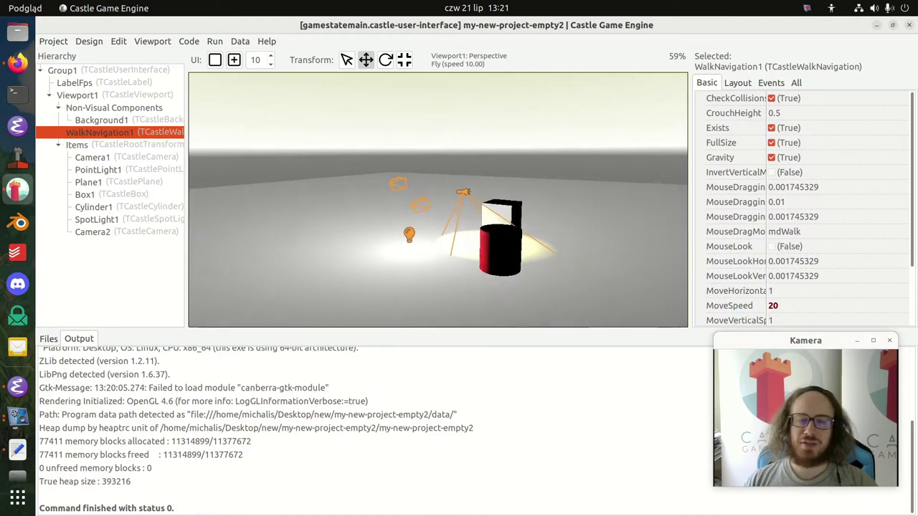
{"action": "key", "text": "d"}
{"action": "right_click_drag", "start_coordinate": [438, 199], "coordinate": [329, 218]}
{"action": "key", "text": "w"}
{"action": "right_click_drag", "start_coordinate": [438, 199], "coordinate": [391, 162]}
{"action": "key", "text": "a"}
{"action": "key", "text": "d"}
{"action": "key", "text": "s"}
{"action": "key", "text": "s"}
{"action": "key", "text": "d"}
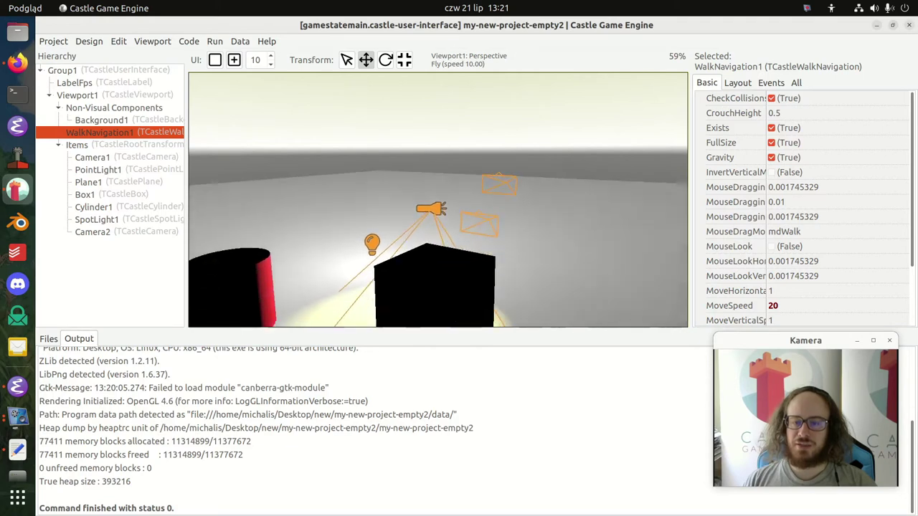
Step: Keep flying through the viewport, up close and from a distance, to examine the layout of the primitives, lights and cameras
{"action": "key", "text": "w"}
{"action": "right_click_drag", "start_coordinate": [390, 162], "coordinate": [552, 215]}
{"action": "key", "text": "s"}
{"action": "key", "text": "w"}
{"action": "key", "text": "e"}
{"action": "key", "text": "w"}
{"action": "key", "text": "s"}
{"action": "key", "text": "q"}
{"action": "key", "text": "w"}
{"action": "key", "text": "w"}
{"action": "key", "text": "s"}
{"action": "key", "text": "e"}
{"action": "key", "text": "s"}
{"action": "key", "text": "s"}
{"action": "key", "text": "w"}
{"action": "key", "text": "w"}
{"action": "key", "text": "s"}
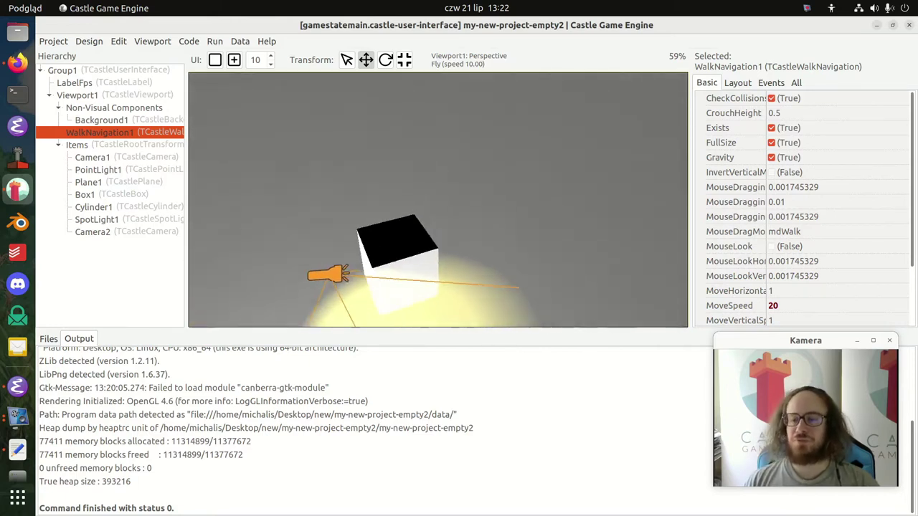
{"action": "key", "text": "s"}
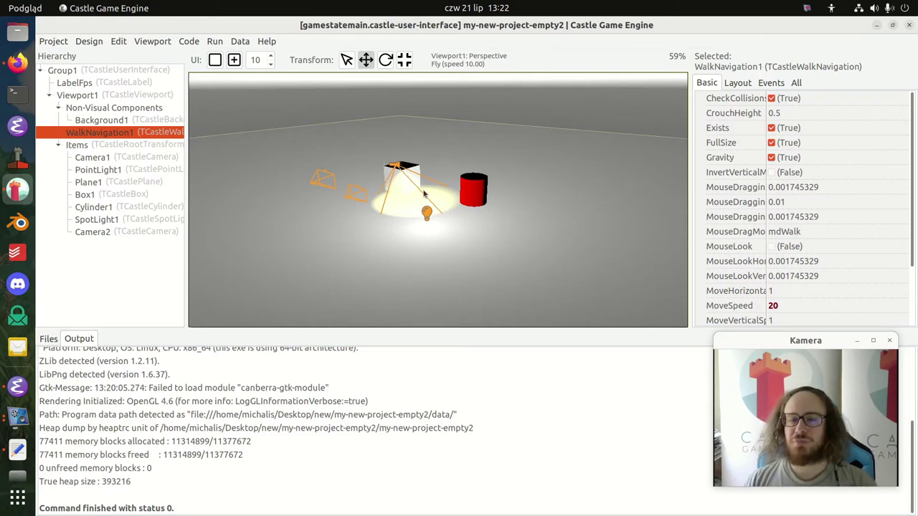
{"action": "right_click_drag", "start_coordinate": [437, 200], "coordinate": [422, 224]}
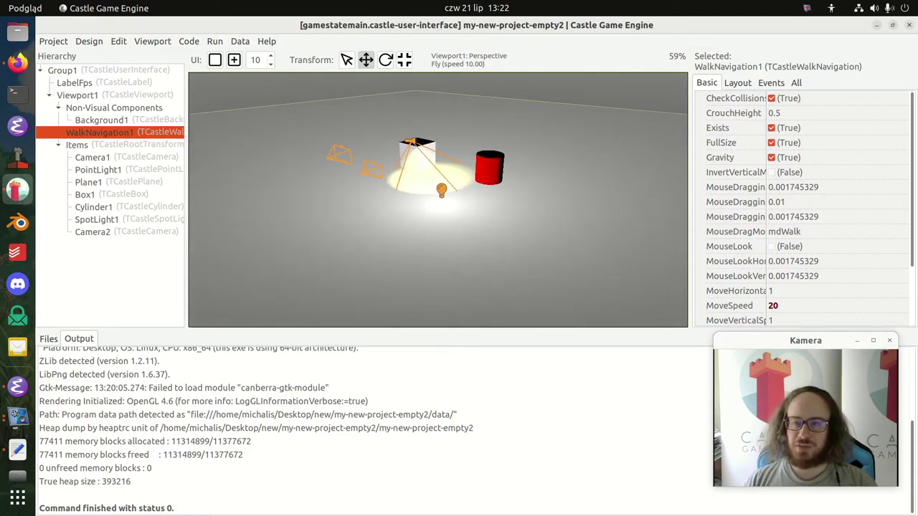
Step: Raise the viewport's fly speed to 54.12 and fly around the scene at the faster pace
{"action": "key", "text": "w"}
{"action": "key", "text": "plus"}
{"action": "key", "text": "w"}
{"action": "key", "text": "plus"}
{"action": "key", "text": "s"}
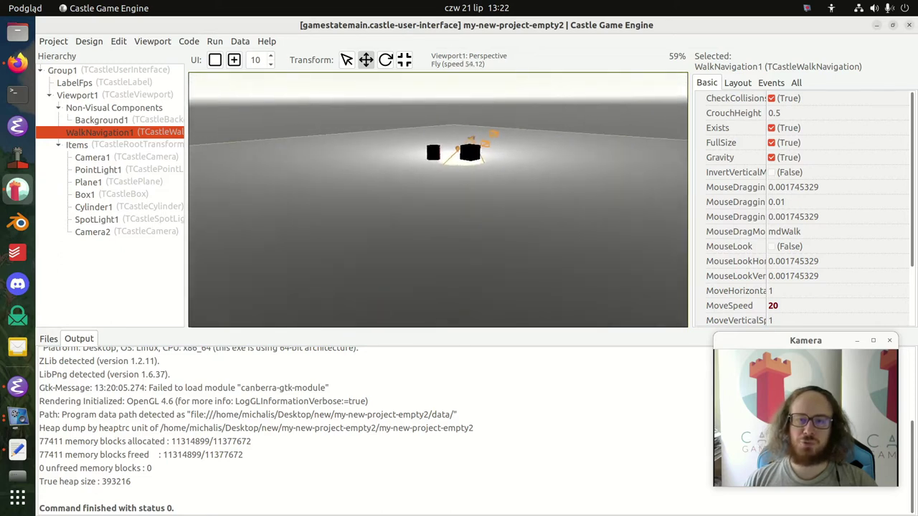
{"action": "key", "text": "w"}
{"action": "right_click_drag", "start_coordinate": [438, 199], "coordinate": [645, 187]}
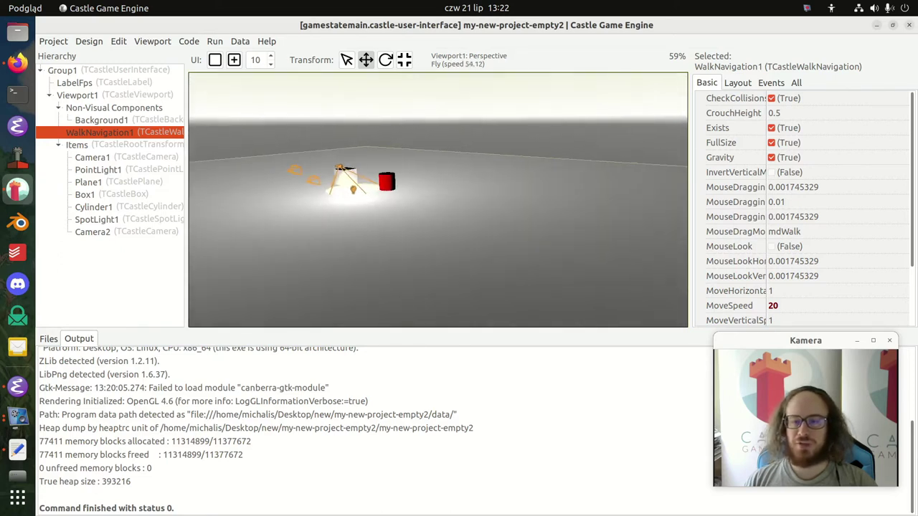
{"action": "key", "text": "w"}
{"action": "right_click_drag", "start_coordinate": [437, 199], "coordinate": [645, 172]}
{"action": "key", "text": "s"}
{"action": "right_click_drag", "start_coordinate": [437, 200], "coordinate": [393, 275]}
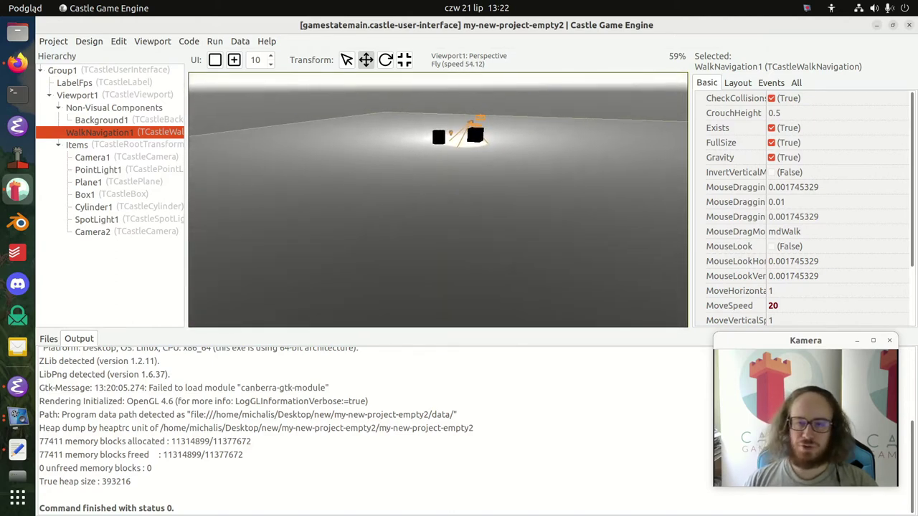
Step: Lower the viewport's fly speed to 2.00 and fly slowly toward the box and cylinder
{"action": "scroll", "coordinate": [473, 117], "scroll_direction": "down", "scroll_amount": 6}
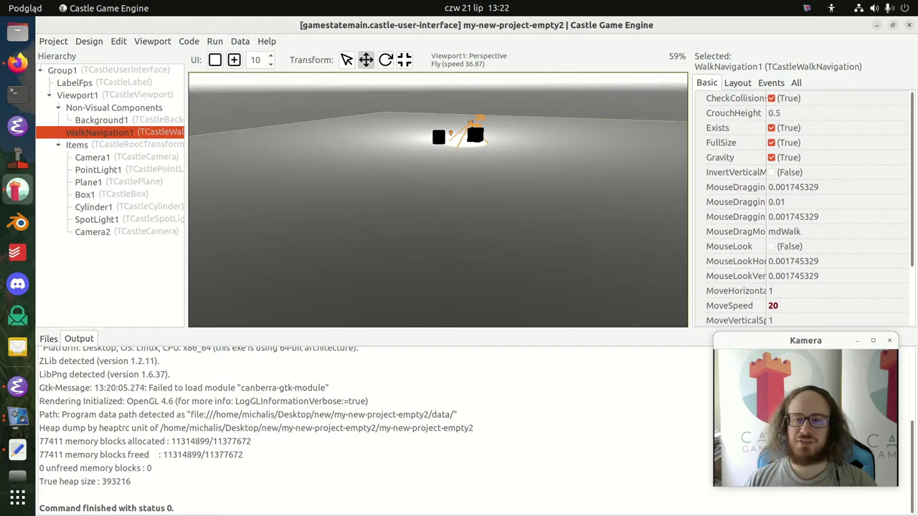
{"action": "key", "text": "w"}
{"action": "scroll", "coordinate": [438, 199], "scroll_direction": "down", "scroll_amount": 6}
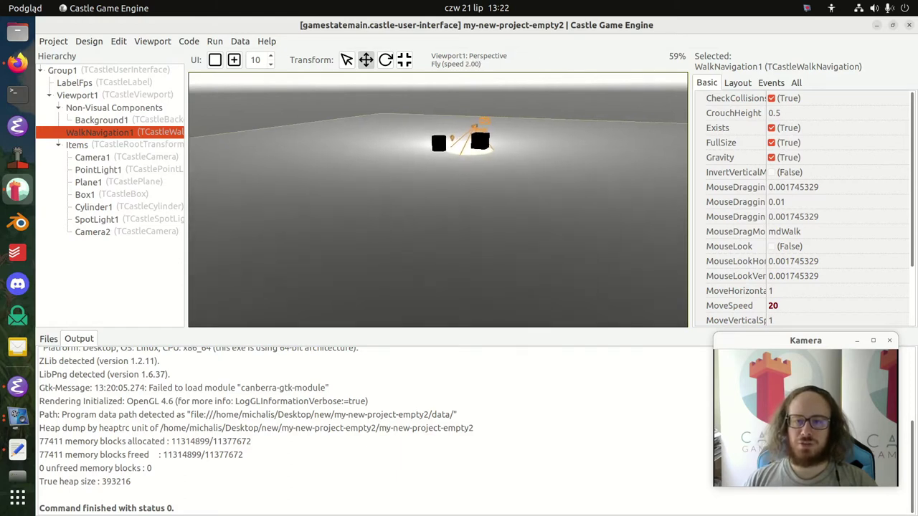
{"action": "right_click_drag", "start_coordinate": [438, 200], "coordinate": [447, 202]}
{"action": "scroll", "coordinate": [465, 126], "scroll_direction": "down", "scroll_amount": 1}
{"action": "key", "text": "w"}
Step: Fly up close to the box while varying the fly speed, ending at 2.33
{"action": "scroll", "coordinate": [437, 200], "scroll_direction": "up", "scroll_amount": 9}
{"action": "key", "text": "w"}
{"action": "scroll", "coordinate": [437, 200], "scroll_direction": "down", "scroll_amount": 3}
{"action": "right_click_drag", "start_coordinate": [437, 199], "coordinate": [438, 128]}
{"action": "key", "text": "w"}
{"action": "scroll", "coordinate": [437, 199], "scroll_direction": "down", "scroll_amount": 3}
{"action": "key", "text": "q"}
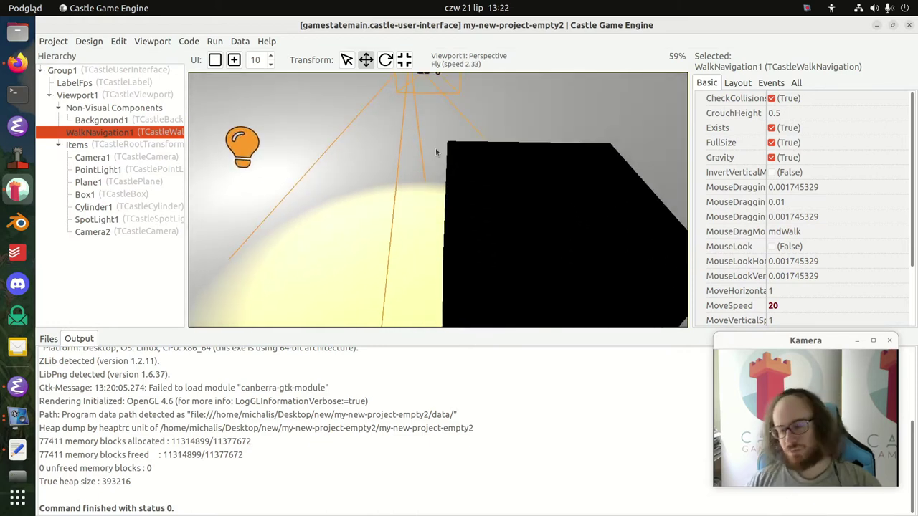
Step: Raise the viewport's fly speed to 9.26 and fly back and upward from the box
{"action": "right_click_drag", "start_coordinate": [437, 199], "coordinate": [438, 254]}
{"action": "scroll", "coordinate": [438, 200], "scroll_direction": "up", "scroll_amount": 6}
{"action": "key", "text": "s"}
{"action": "key", "text": "a"}
{"action": "key", "text": "e"}
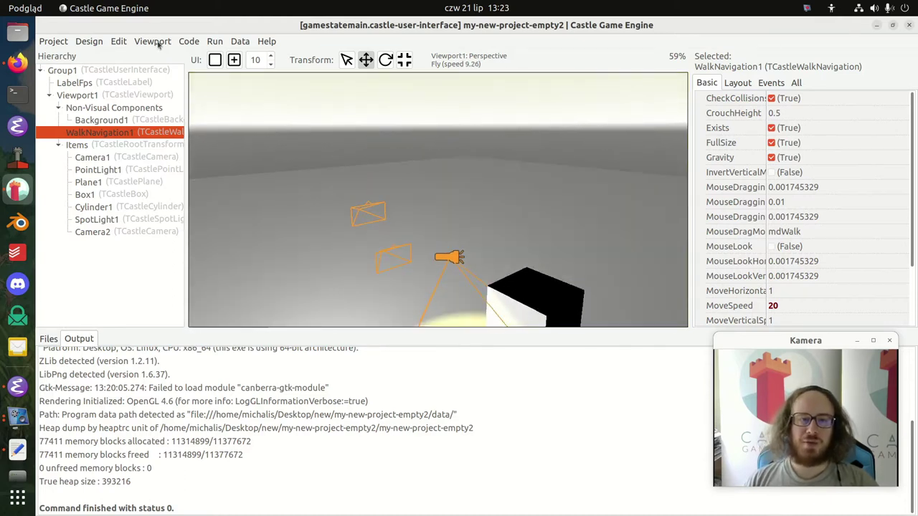
Step: Look through the viewport's navigation commands, including Focus Selected Transform, and select Box1
{"action": "left_click", "coordinate": [154, 42]}
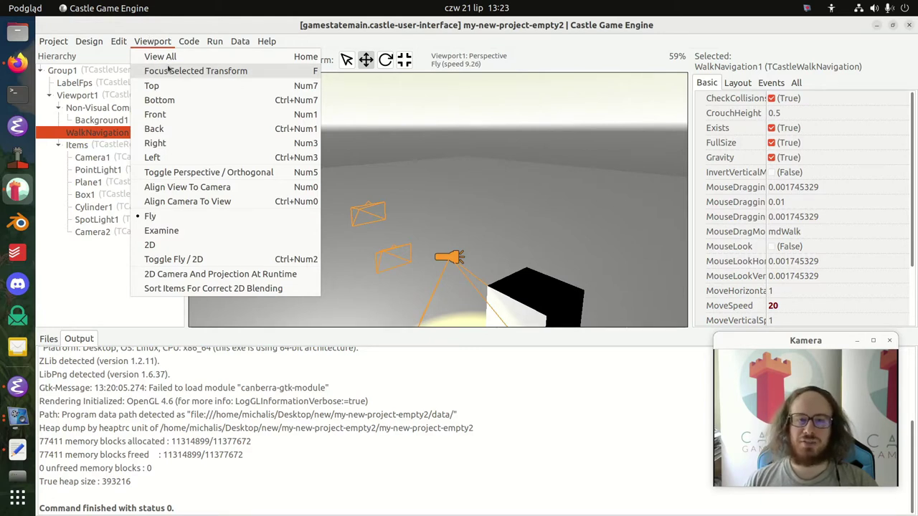
{"action": "left_click", "coordinate": [292, 72]}
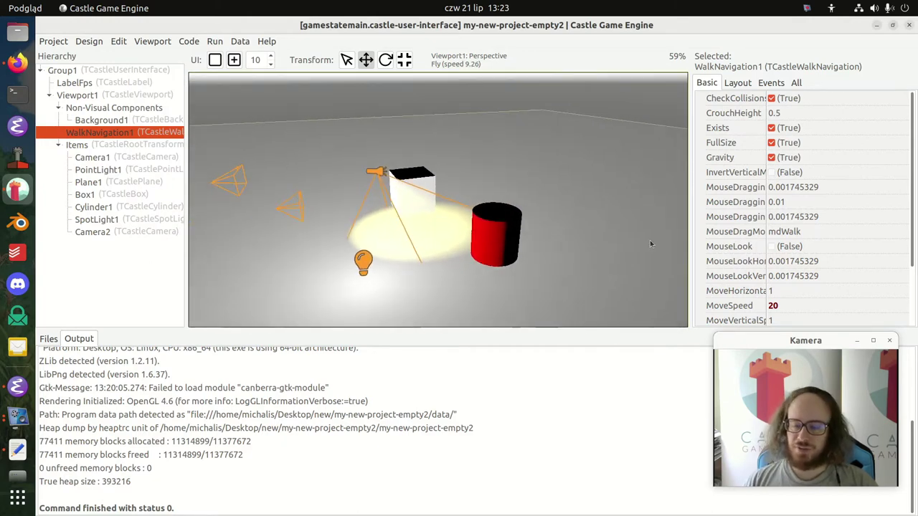
{"action": "left_click", "coordinate": [133, 169]}
{"action": "left_click", "coordinate": [131, 195]}
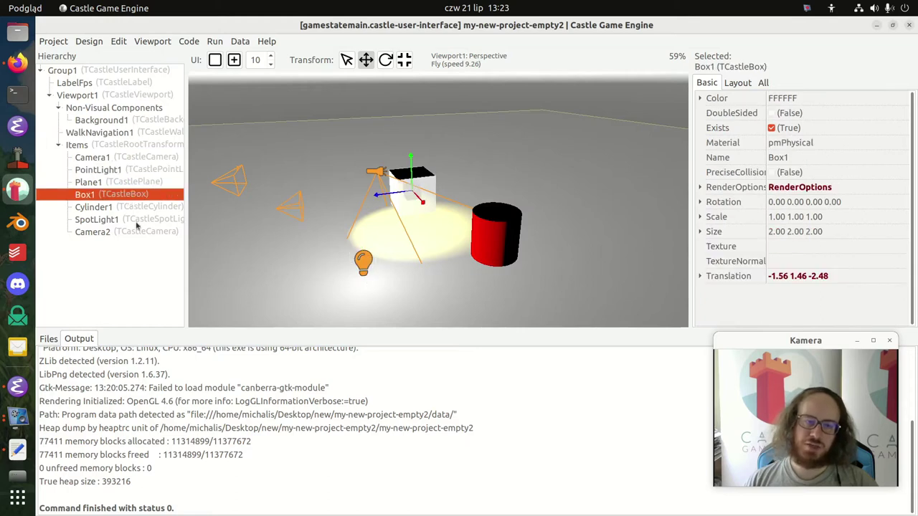
Step: Select Camera2, close its preview and leave the transform tool in plain selection mode
{"action": "left_click", "coordinate": [136, 230]}
{"action": "left_click", "coordinate": [346, 60]}
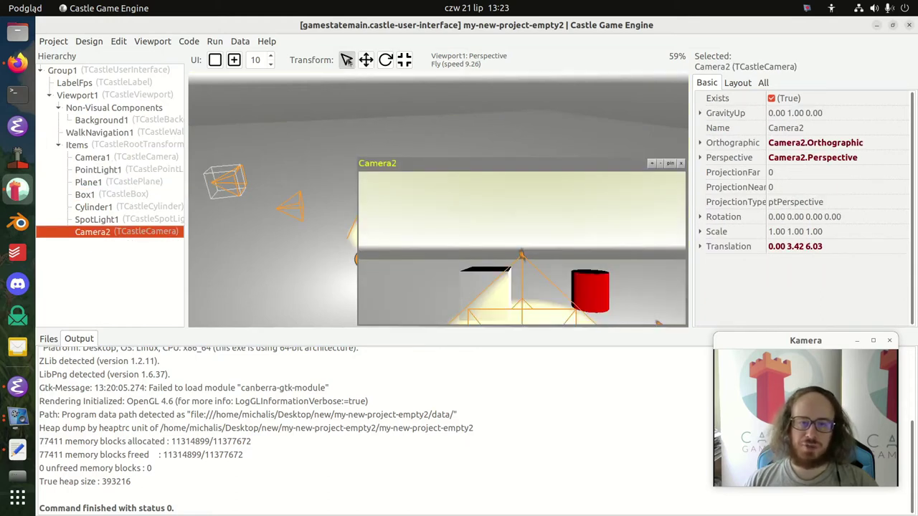
{"action": "left_click", "coordinate": [681, 164]}
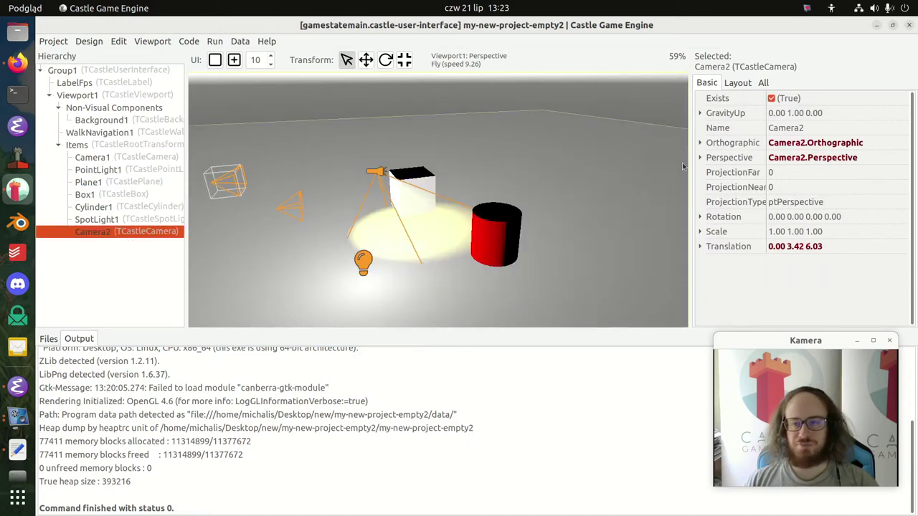
{"action": "left_click", "coordinate": [366, 60]}
{"action": "left_click", "coordinate": [346, 60]}
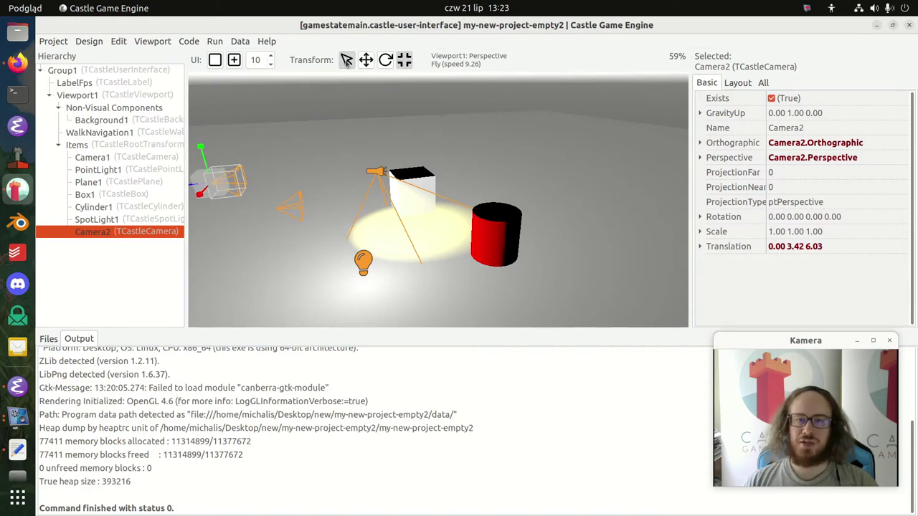
Step: Select the box, cylinder, point light and cameras in turn in the scene, and close the camera preview
{"action": "left_click", "coordinate": [415, 188]}
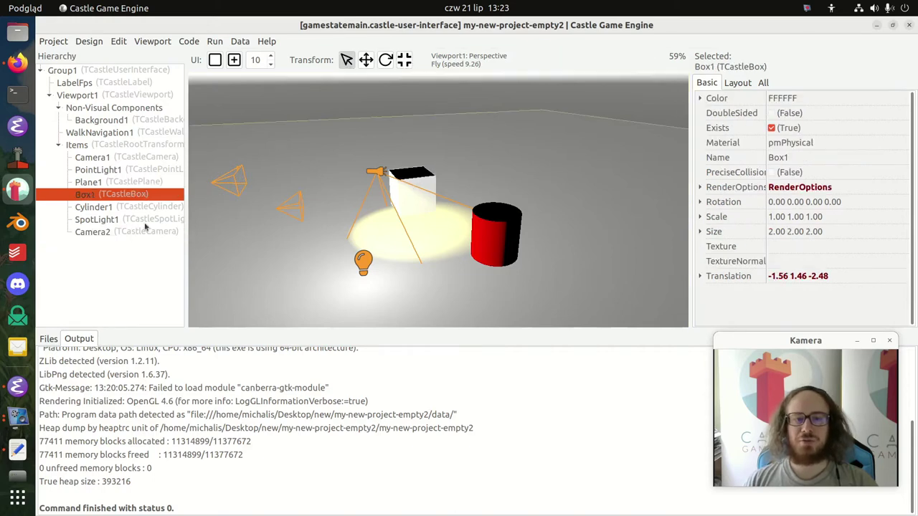
{"action": "left_click", "coordinate": [144, 220]}
{"action": "left_click", "coordinate": [490, 239]}
{"action": "left_click", "coordinate": [362, 264]}
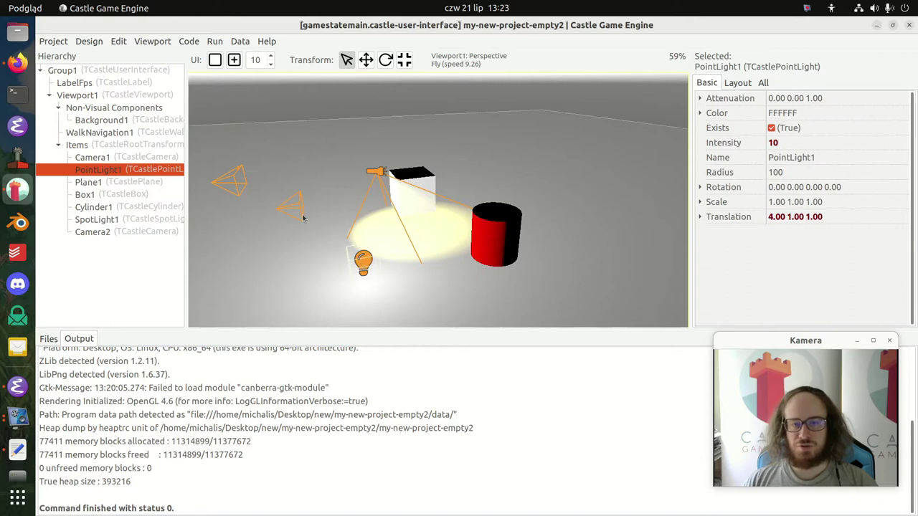
{"action": "left_click", "coordinate": [230, 181]}
{"action": "left_click", "coordinate": [291, 207]}
{"action": "left_click", "coordinate": [681, 164]}
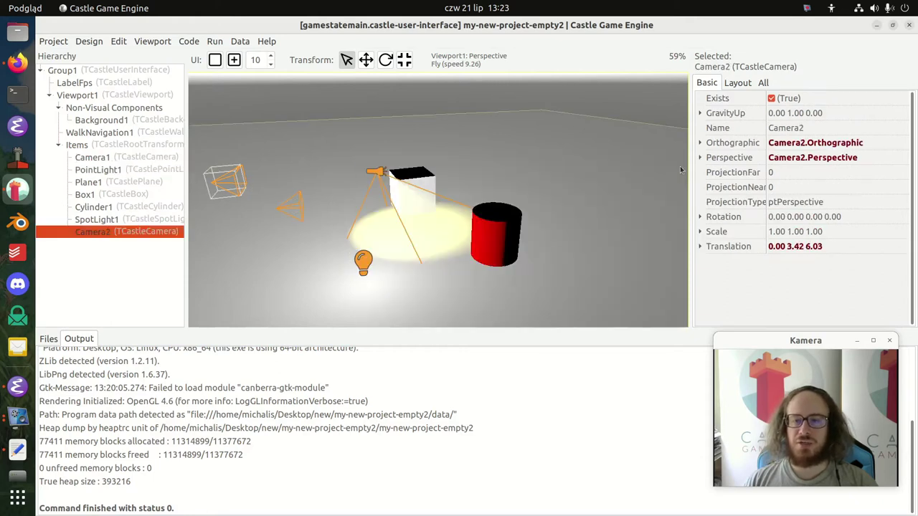
Step: Select Box1, focus the viewport on it and fly back until the surrounding objects are in view
{"action": "key", "text": "a"}
{"action": "right_click_drag", "start_coordinate": [542, 175], "coordinate": [559, 213]}
{"action": "key", "text": "a"}
{"action": "key", "text": "s"}
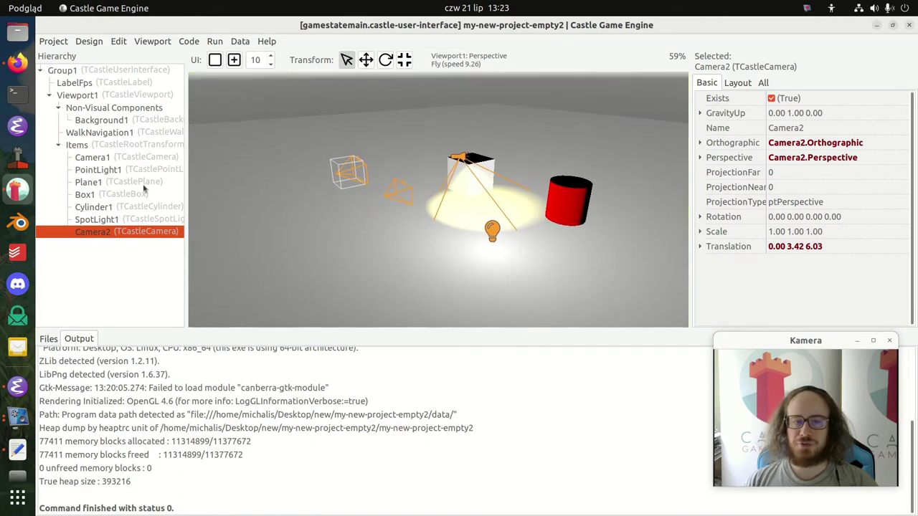
{"action": "left_click", "coordinate": [135, 194]}
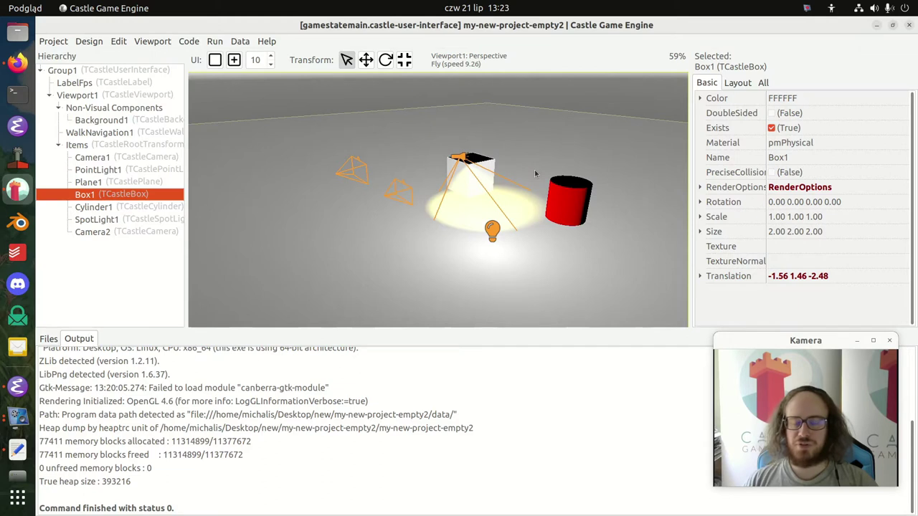
{"action": "key", "text": "w"}
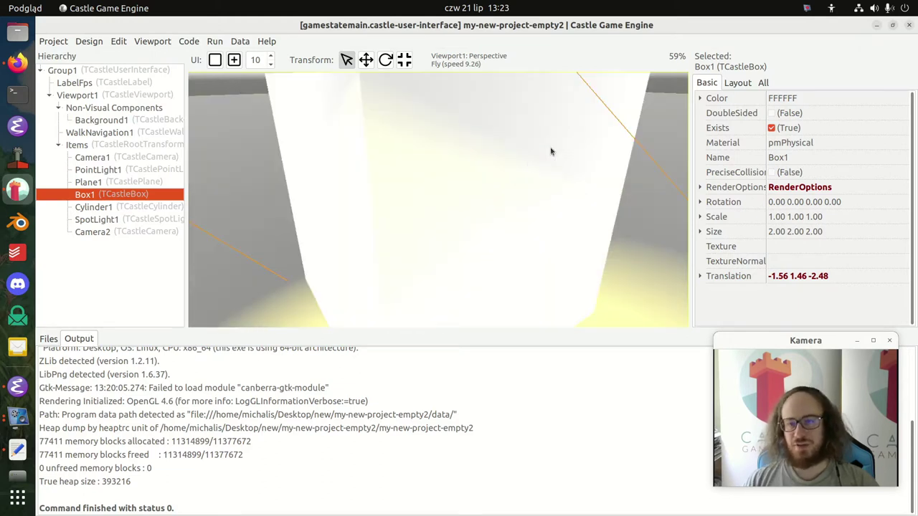
{"action": "key", "text": "s"}
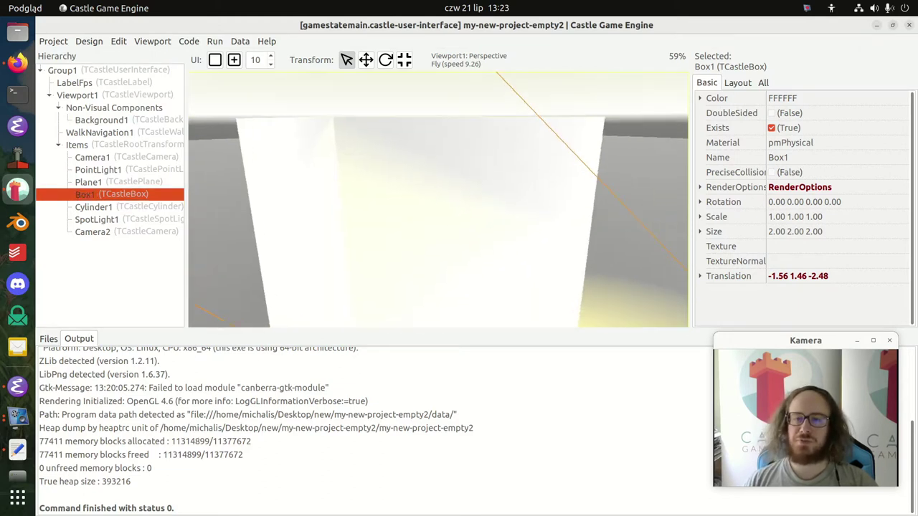
{"action": "key", "text": "s"}
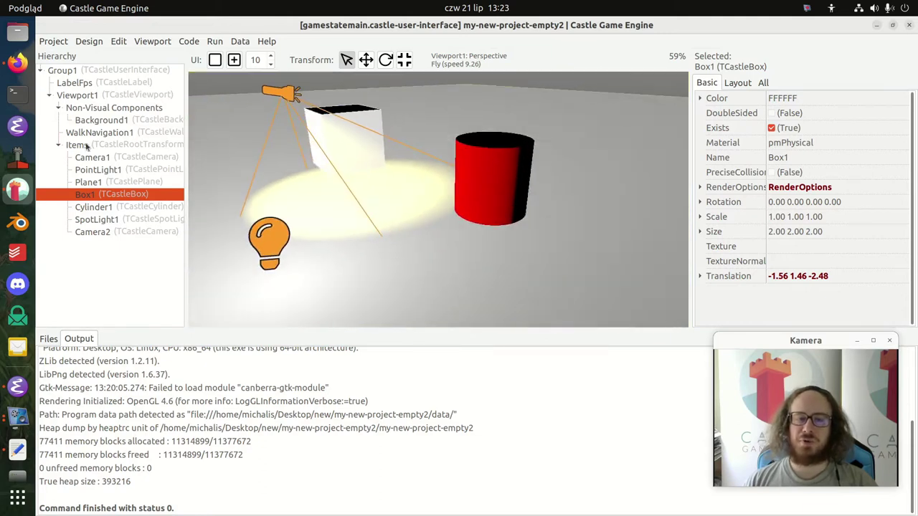
Step: Focus the viewport on Cylinder1, Box1 and Plane1 in turn, and return to Box1
{"action": "double_click", "coordinate": [131, 213]}
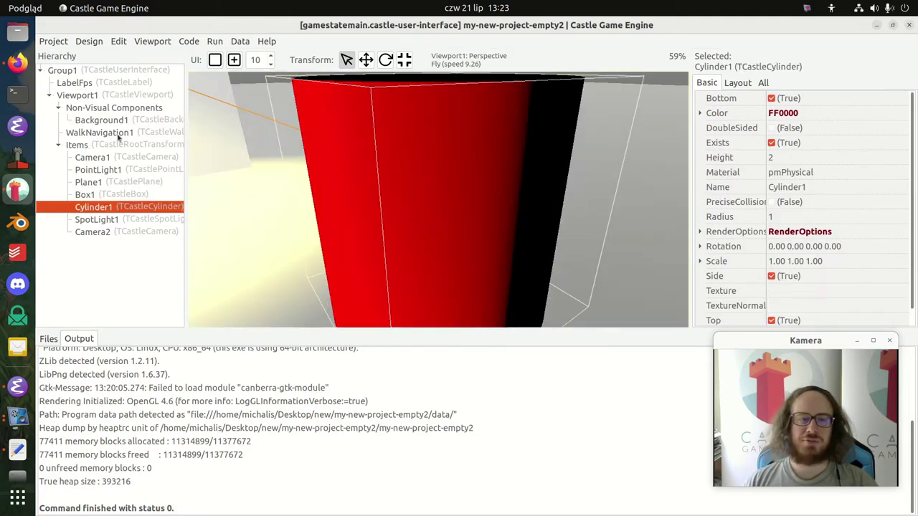
{"action": "left_click", "coordinate": [104, 182]}
{"action": "double_click", "coordinate": [144, 195]}
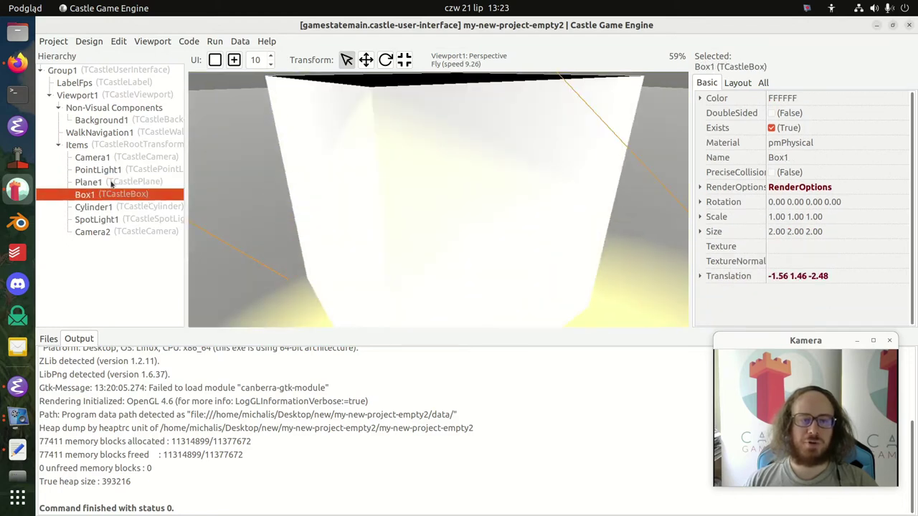
{"action": "double_click", "coordinate": [112, 182]}
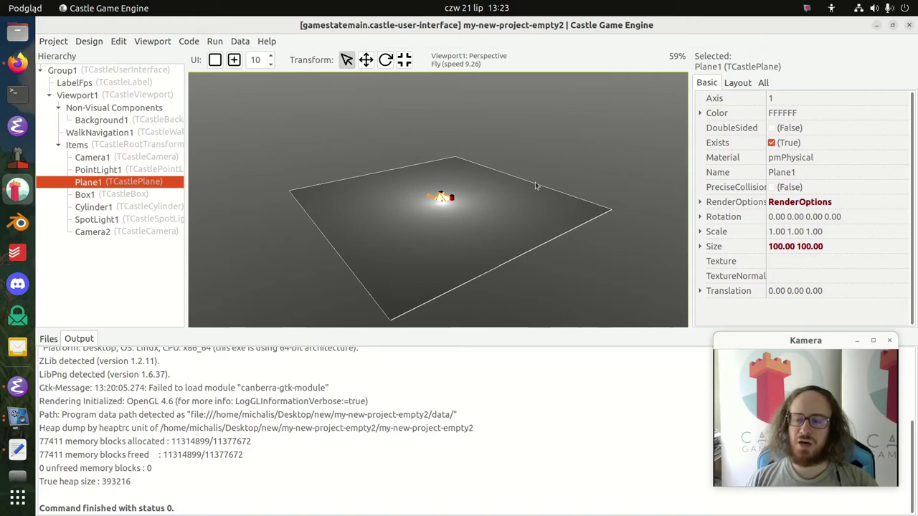
{"action": "left_click", "coordinate": [97, 195]}
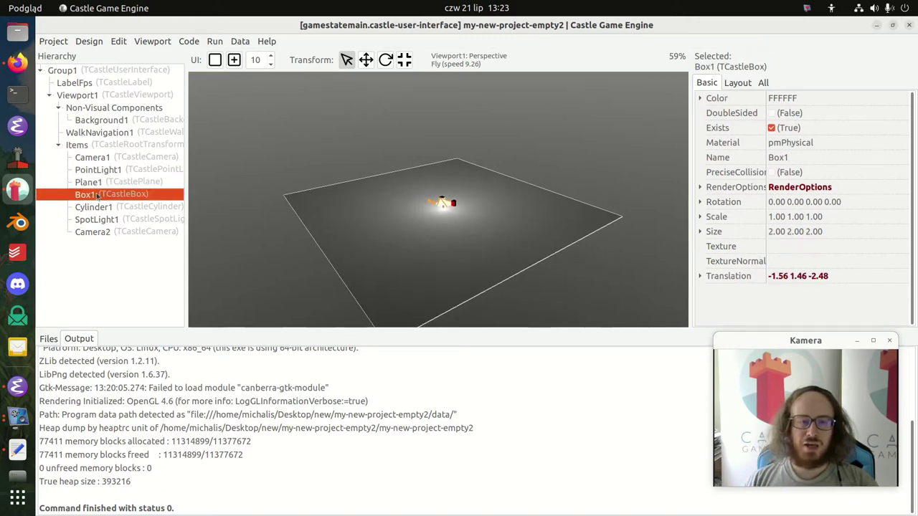
Step: Fit the whole scene in the viewport with View All and slightly adjust the viewing direction
{"action": "left_click", "coordinate": [161, 43]}
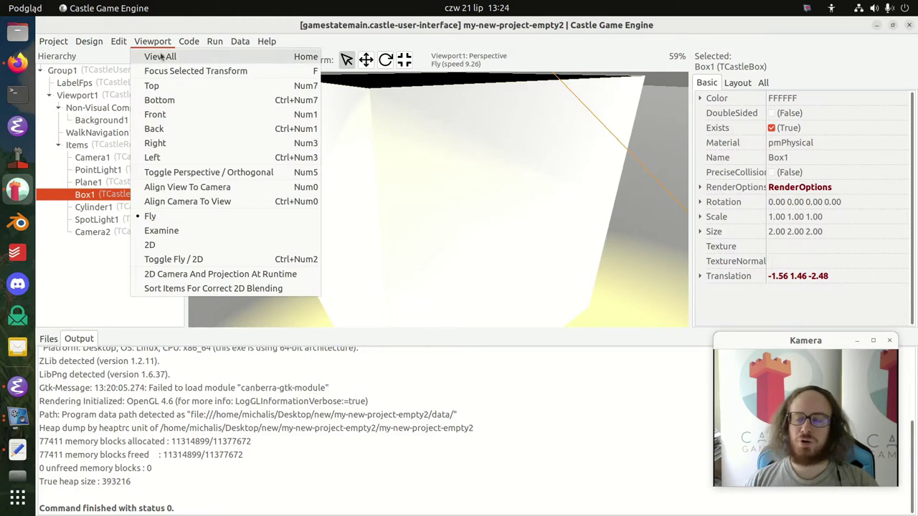
{"action": "left_click", "coordinate": [160, 56]}
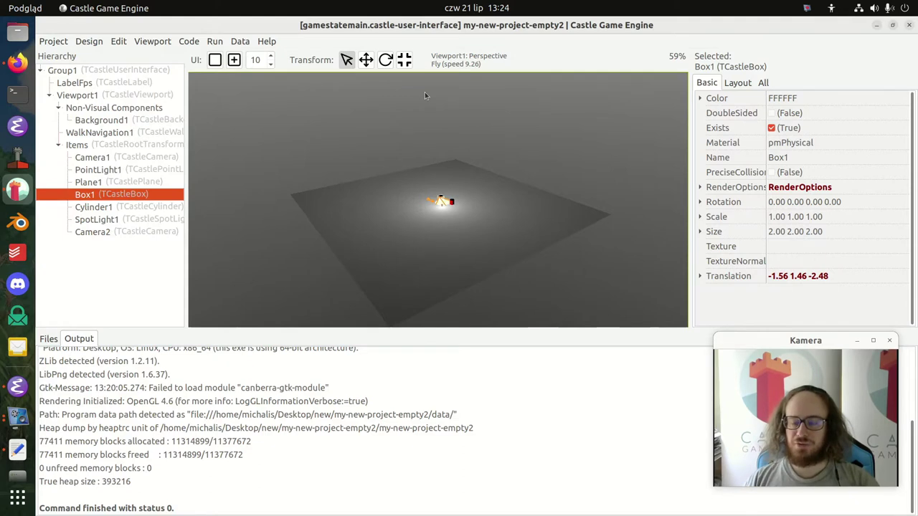
{"action": "right_click_drag", "start_coordinate": [443, 149], "coordinate": [450, 181]}
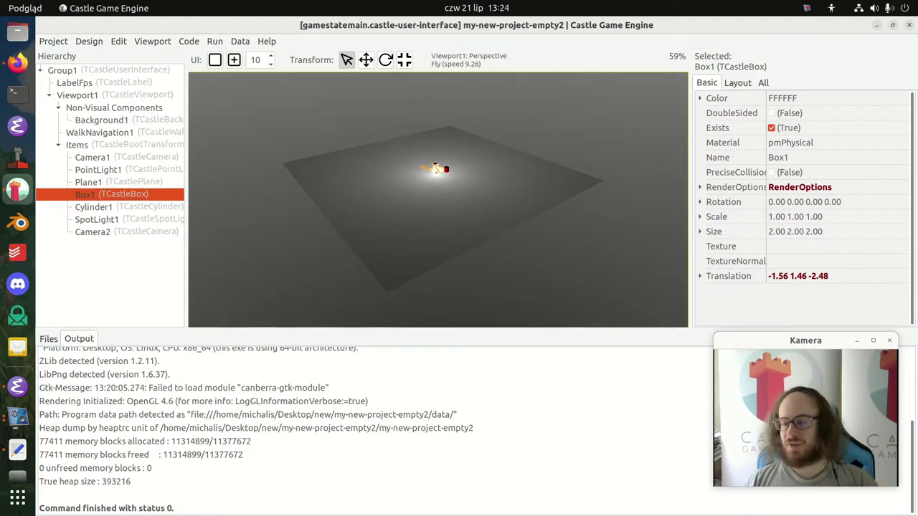
{"action": "mouse_move", "coordinate": [442, 172]}
{"action": "right_mouse_down"}
{"action": "mouse_move", "coordinate": [470, 169]}
{"action": "mouse_move", "coordinate": [470, 188]}
{"action": "mouse_move", "coordinate": [446, 172]}
{"action": "right_mouse_up"}
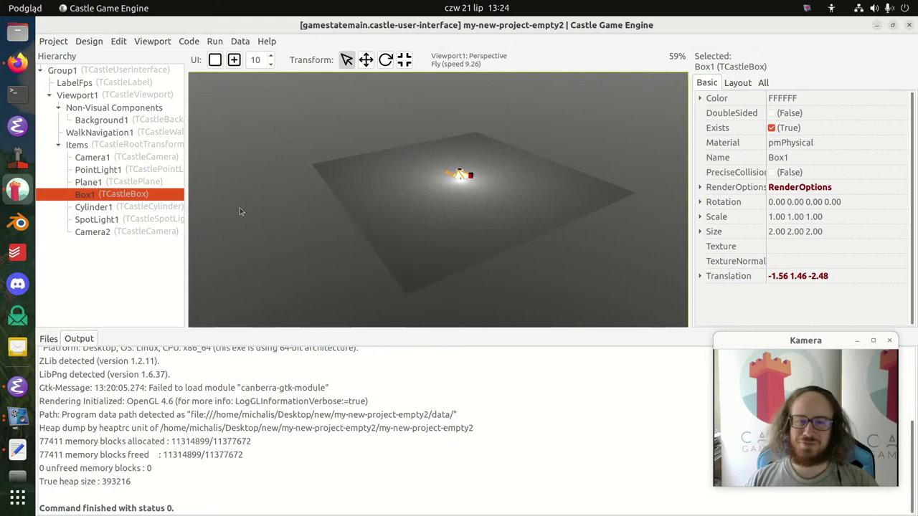
Step: Select Plane1 in the scene and review the viewport's preset views such as Top, Front and Right
{"action": "left_click", "coordinate": [491, 169]}
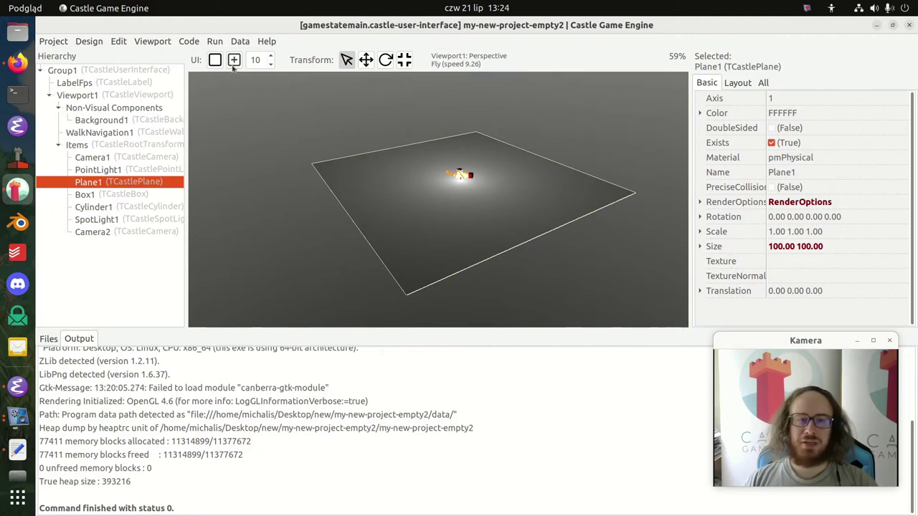
{"action": "left_click", "coordinate": [153, 41]}
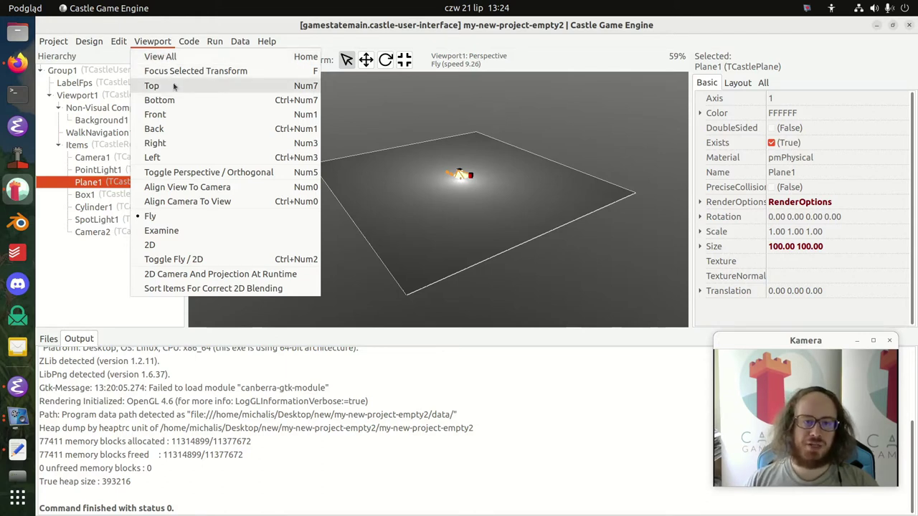
{"action": "left_click", "coordinate": [496, 169]}
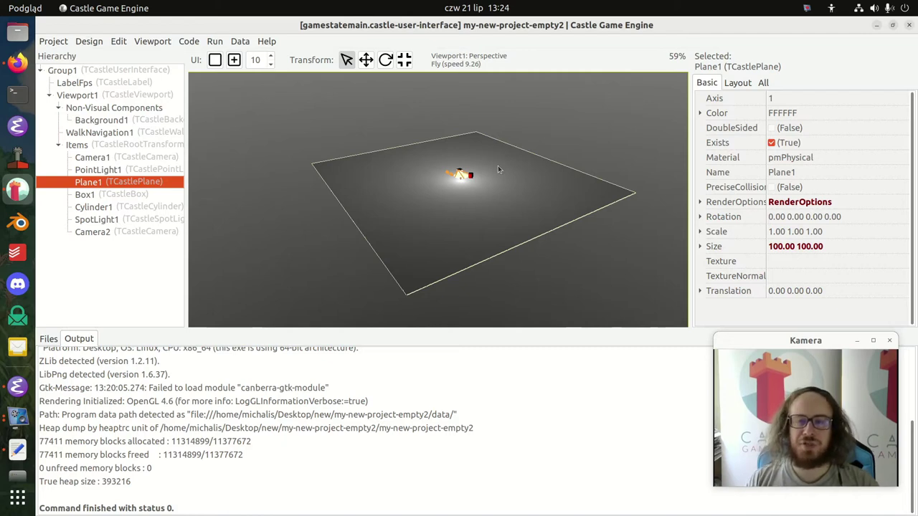
Step: View Plane1 and the scene from the Top, Bottom, Front, Back, Right and Left preset views in turn
{"action": "left_click", "coordinate": [164, 43]}
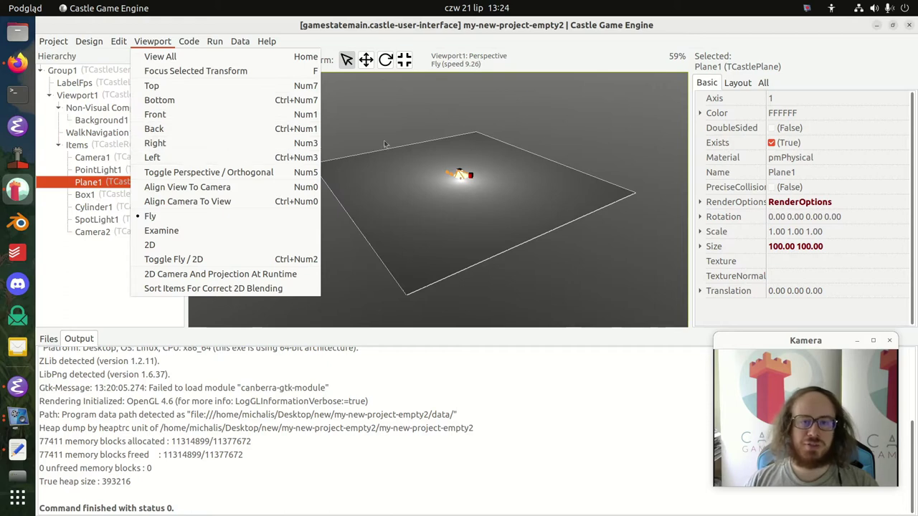
{"action": "left_click", "coordinate": [475, 144]}
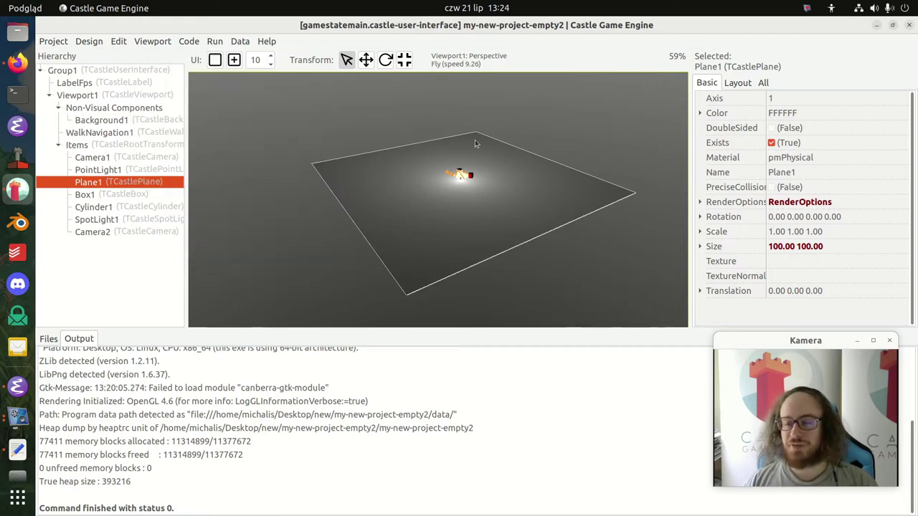
{"action": "key", "text": "7"}
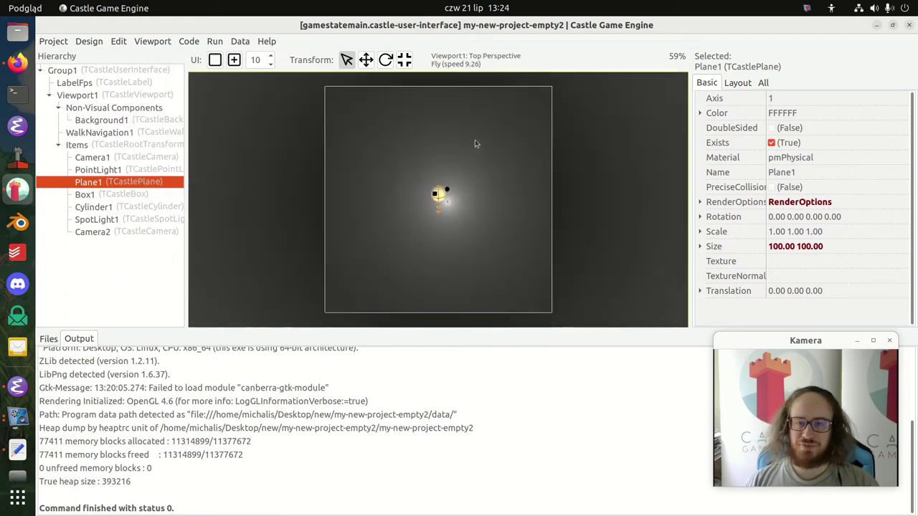
{"action": "key", "text": "ctrl+7"}
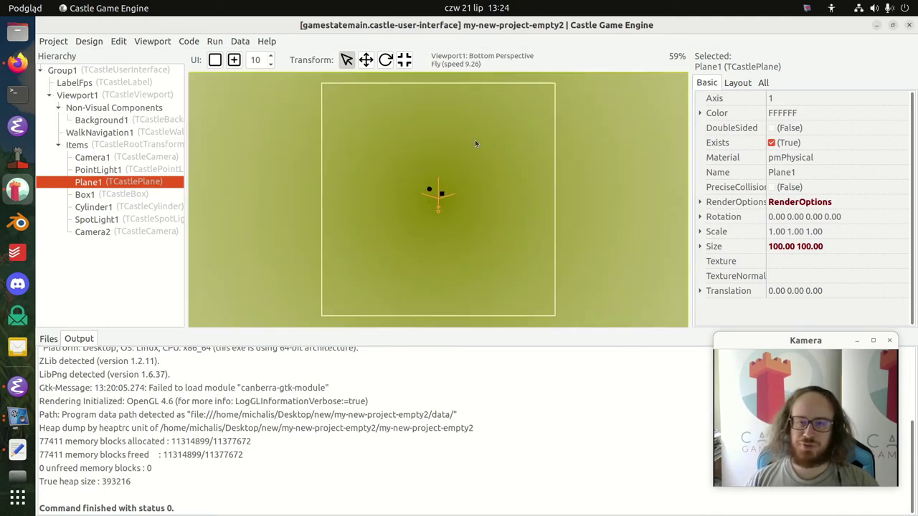
{"action": "key", "text": "1"}
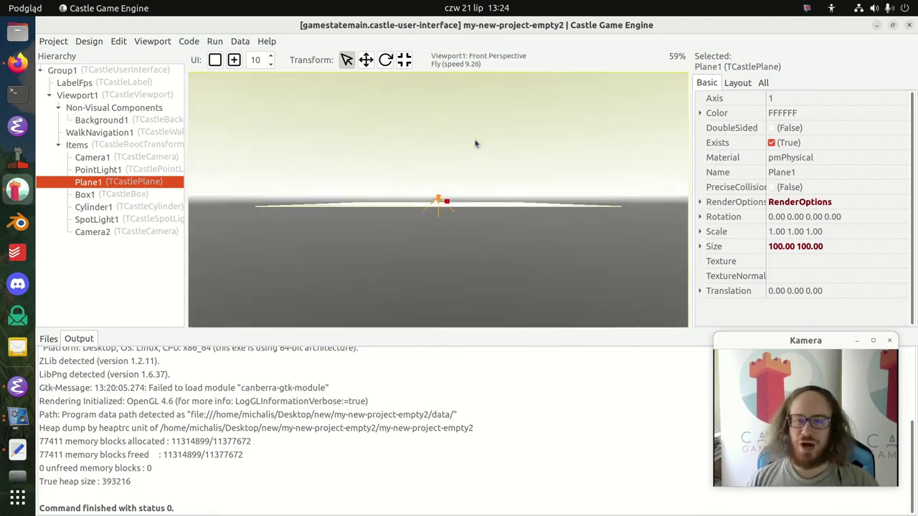
{"action": "key", "text": "ctrl+1"}
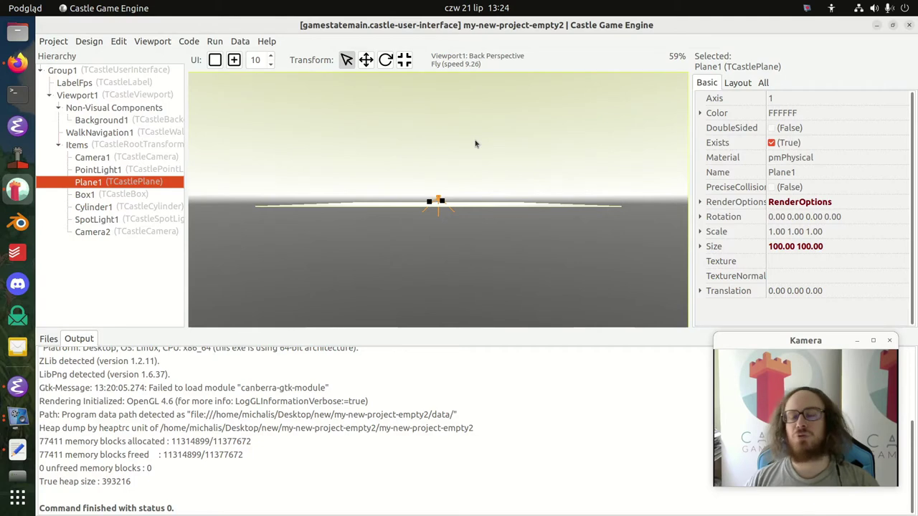
{"action": "key", "text": "3"}
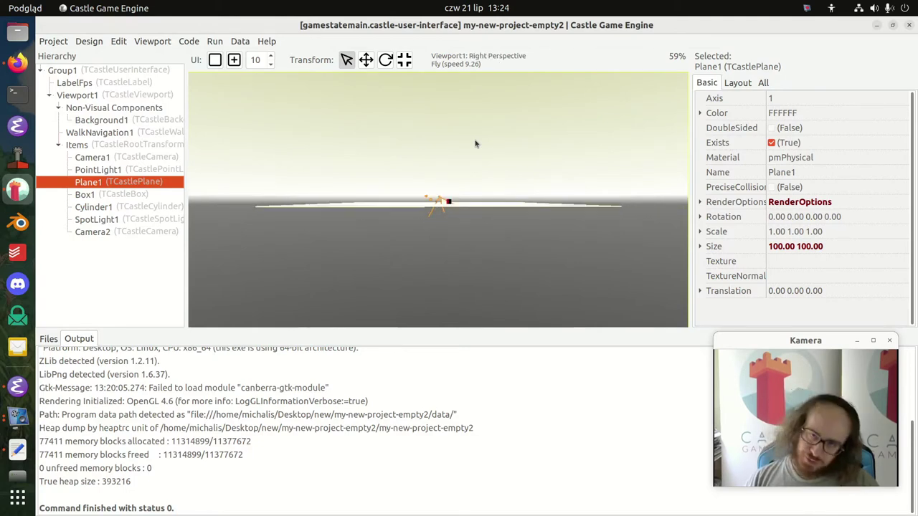
{"action": "key", "text": "ctrl+3"}
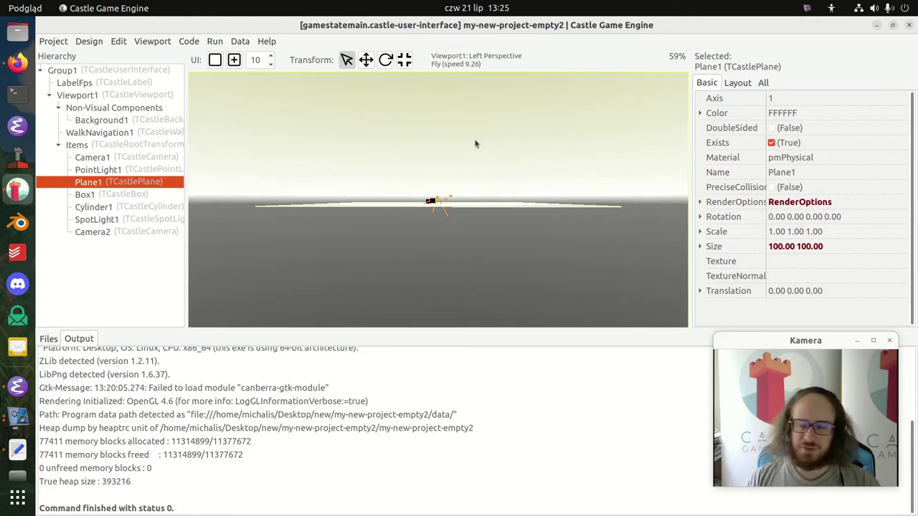
Step: Raise the fly speed to 21.54, fly close to the box and cylinder, and circle them to examine both sides
{"action": "right_click_drag", "start_coordinate": [475, 143], "coordinate": [531, 231]}
{"action": "key", "text": "e"}
{"action": "scroll", "coordinate": [438, 199], "scroll_direction": "up", "scroll_amount": 11}
{"action": "key", "text": "w"}
{"action": "key", "text": "e"}
{"action": "key", "text": "w"}
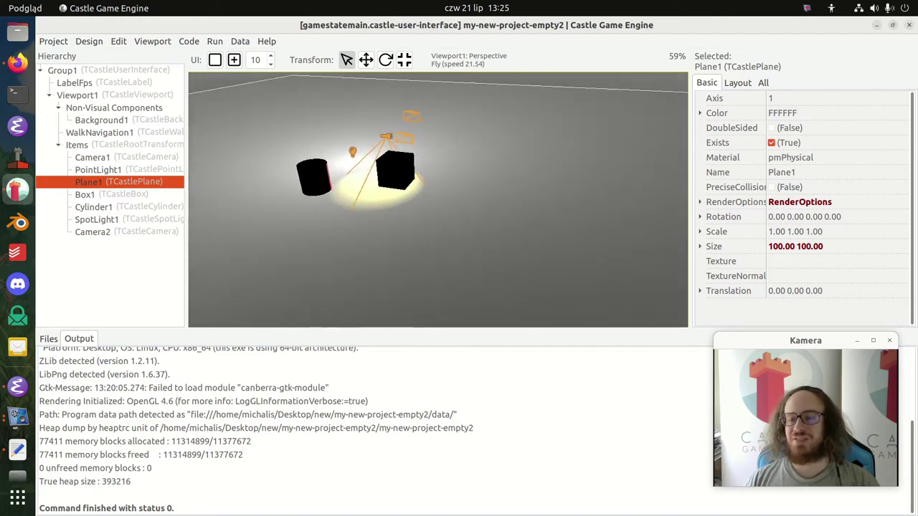
{"action": "right_click_drag", "start_coordinate": [465, 184], "coordinate": [516, 205]}
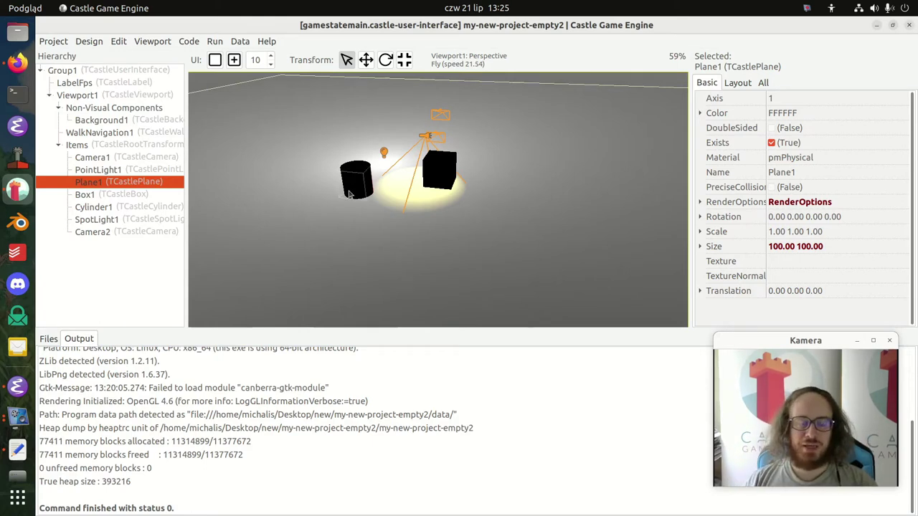
{"action": "right_click_drag", "start_coordinate": [426, 164], "coordinate": [459, 192]}
{"action": "key", "text": "w"}
{"action": "key", "text": "a"}
{"action": "key", "text": "s"}
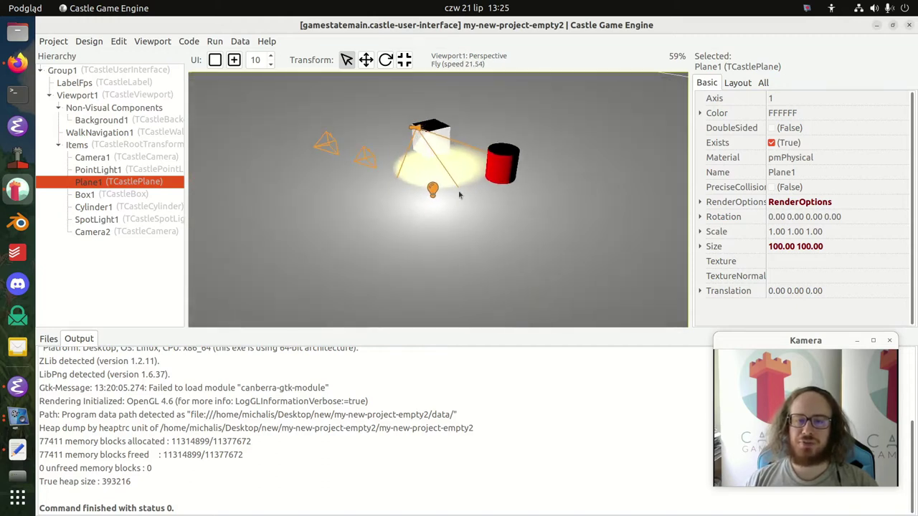
Step: Select Camera1 and shrink its preview one size so the camera and nearby objects stay in view
{"action": "key", "text": "alt+Tab"}
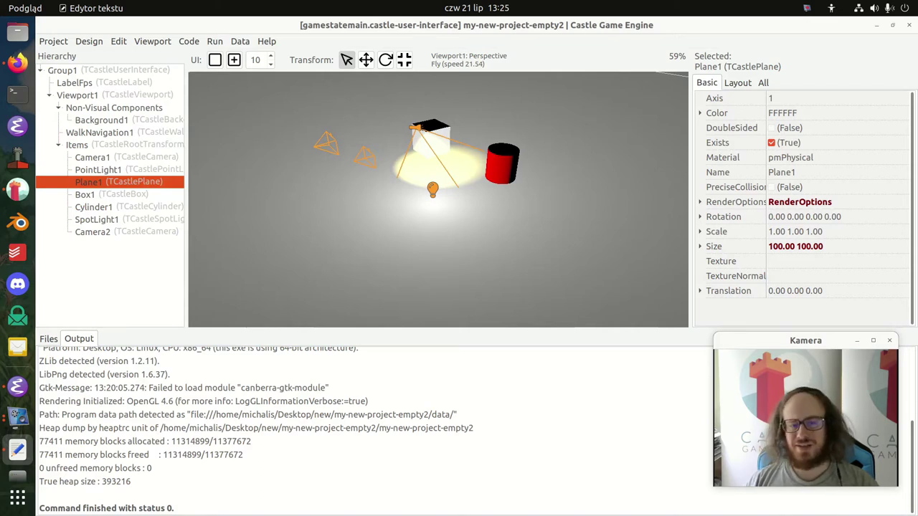
{"action": "left_click", "coordinate": [146, 157]}
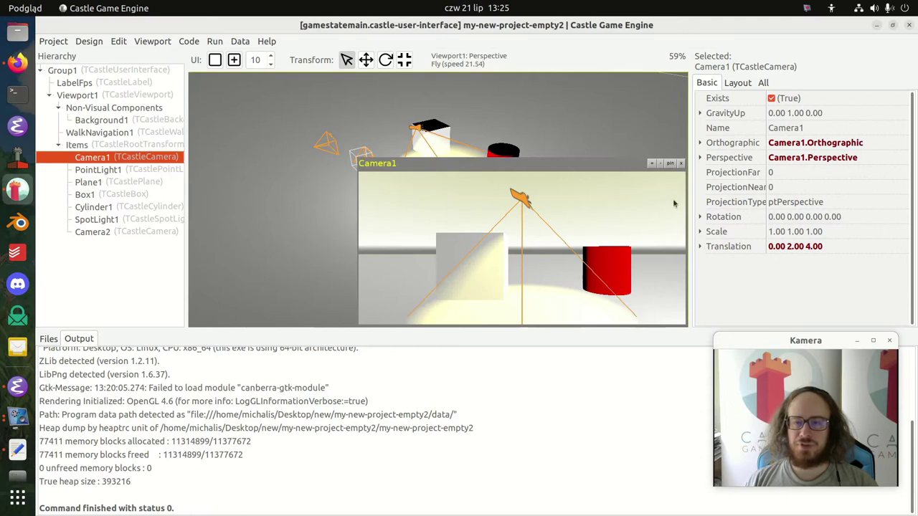
{"action": "left_click", "coordinate": [661, 164]}
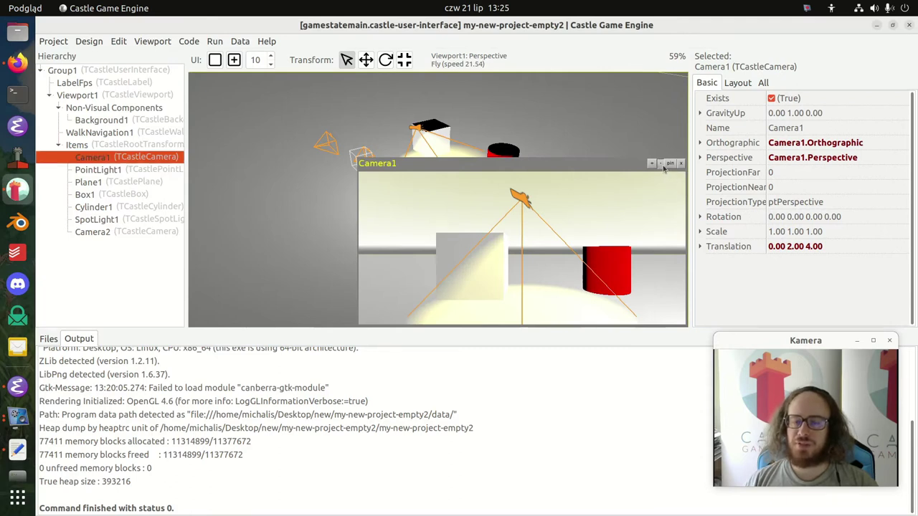
{"action": "right_click_drag", "start_coordinate": [352, 196], "coordinate": [339, 182]}
{"action": "key", "text": "q"}
{"action": "key", "text": "e"}
{"action": "key", "text": "w"}
{"action": "key", "text": "s"}
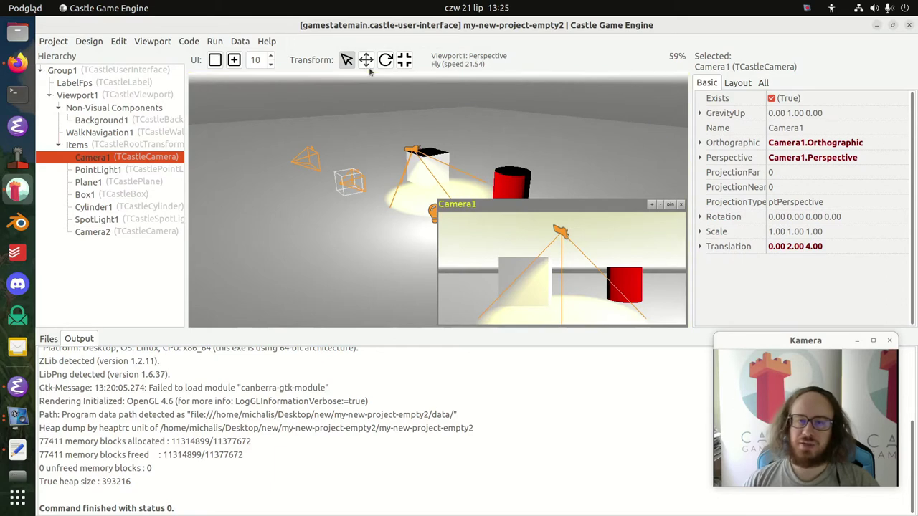
Step: Move Camera1 with the translate gizmo to about 0.49, 1.33, 5.11
{"action": "left_click", "coordinate": [366, 60]}
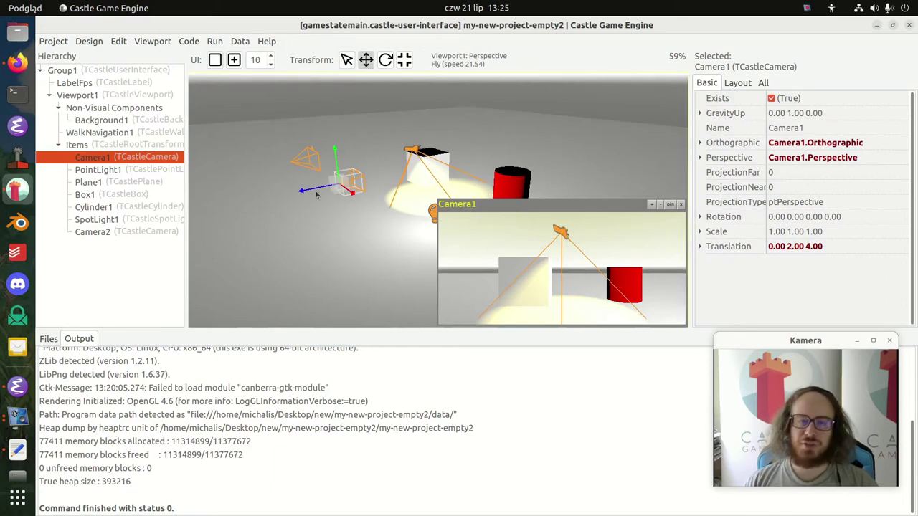
{"action": "mouse_move", "coordinate": [305, 191]}
{"action": "left_mouse_down"}
{"action": "mouse_move", "coordinate": [215, 198]}
{"action": "mouse_move", "coordinate": [359, 195]}
{"action": "mouse_move", "coordinate": [229, 227]}
{"action": "mouse_move", "coordinate": [223, 215]}
{"action": "mouse_move", "coordinate": [345, 179]}
{"action": "mouse_move", "coordinate": [313, 192]}
{"action": "left_mouse_up"}
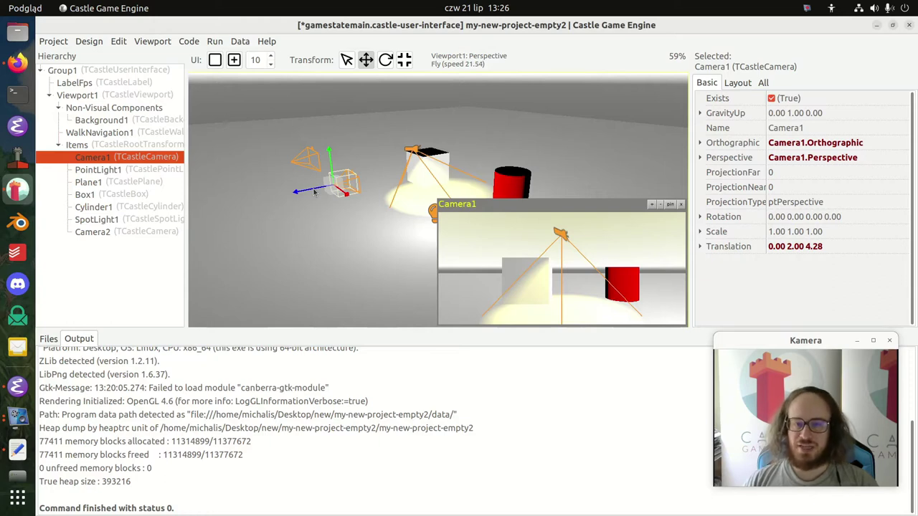
{"action": "left_click_drag", "start_coordinate": [313, 191], "coordinate": [301, 213]}
{"action": "key", "text": "a"}
{"action": "right_click_drag", "start_coordinate": [301, 214], "coordinate": [479, 233]}
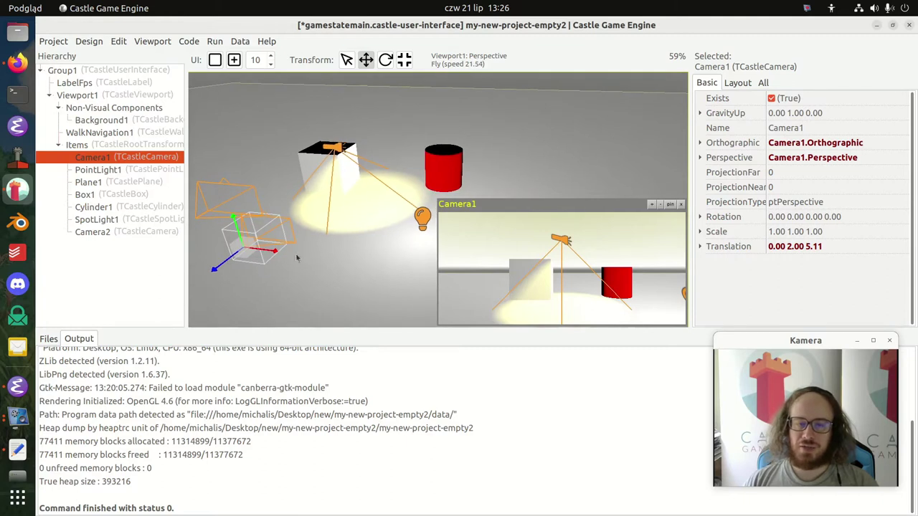
{"action": "left_click_drag", "start_coordinate": [274, 253], "coordinate": [256, 237]}
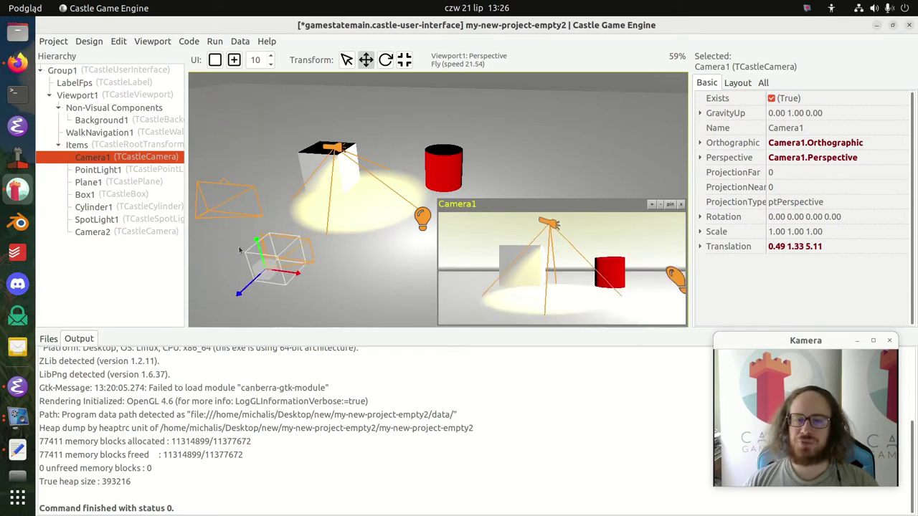
Step: Rotate Camera1 about its vertical Y axis by about 0.24 with the rotation gizmo
{"action": "left_click", "coordinate": [385, 60]}
{"action": "right_click_drag", "start_coordinate": [302, 250], "coordinate": [266, 309]}
{"action": "key", "text": "w"}
{"action": "right_click_drag", "start_coordinate": [358, 194], "coordinate": [349, 179]}
{"action": "right_click_drag", "start_coordinate": [252, 166], "coordinate": [205, 136]}
{"action": "key", "text": "w"}
{"action": "right_click_drag", "start_coordinate": [287, 281], "coordinate": [296, 287]}
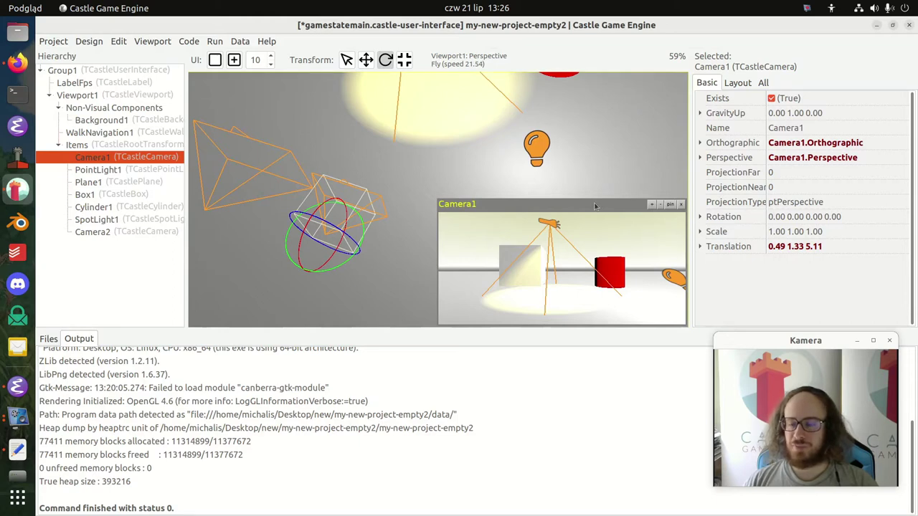
{"action": "right_click_drag", "start_coordinate": [360, 265], "coordinate": [416, 170]}
{"action": "key", "text": "w"}
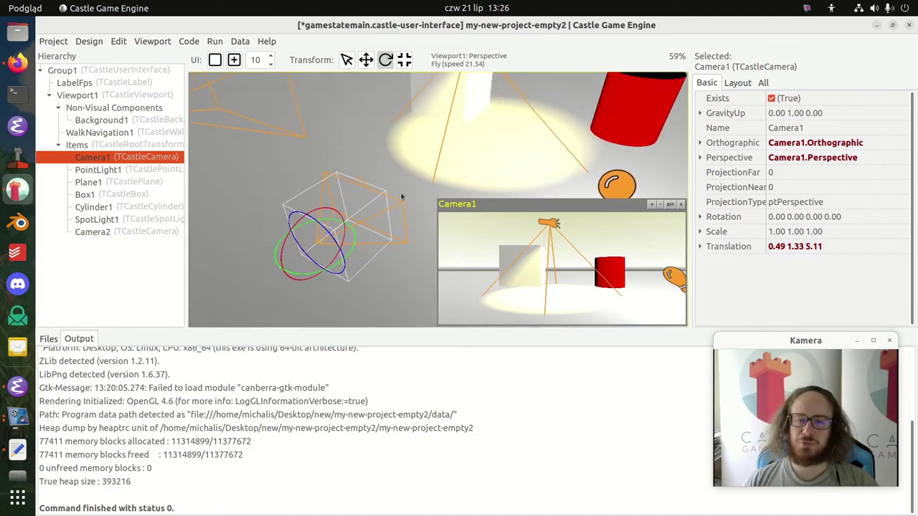
{"action": "left_click_drag", "start_coordinate": [345, 262], "coordinate": [264, 237]}
{"action": "right_click_drag", "start_coordinate": [245, 232], "coordinate": [305, 244]}
{"action": "key", "text": "s"}
{"action": "key", "text": "s"}
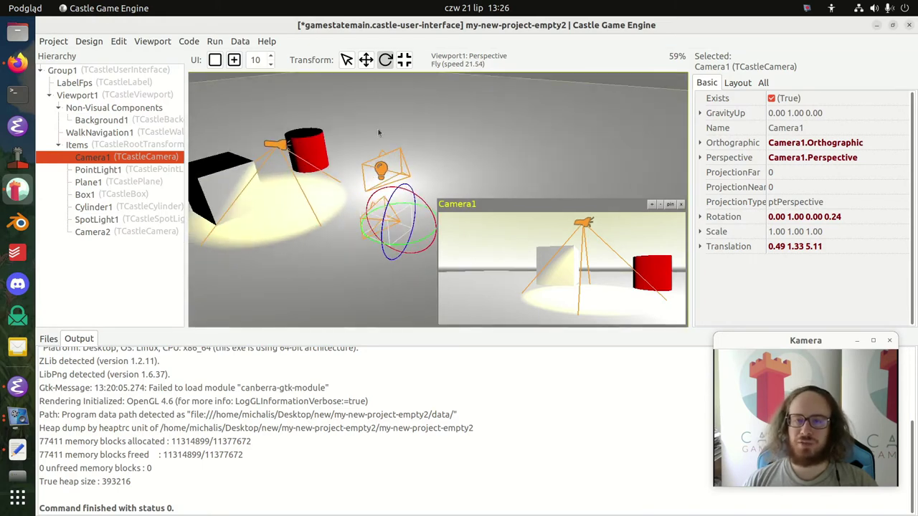
Step: Shrink the Camera1 preview one more size and align Camera1 to the current viewport view
{"action": "right_click_drag", "start_coordinate": [342, 181], "coordinate": [314, 182]}
{"action": "left_click", "coordinate": [660, 205]}
{"action": "right_click_drag", "start_coordinate": [500, 174], "coordinate": [430, 166]}
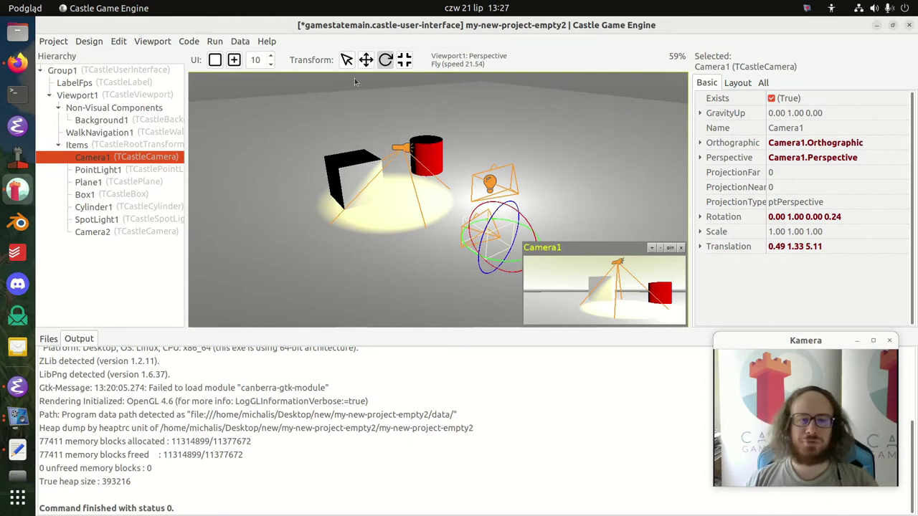
{"action": "left_click", "coordinate": [162, 43]}
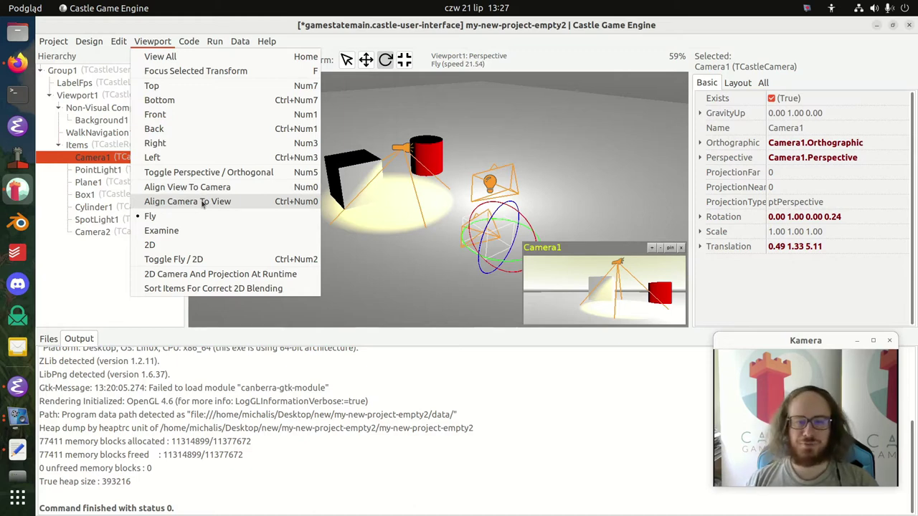
{"action": "left_click", "coordinate": [203, 201]}
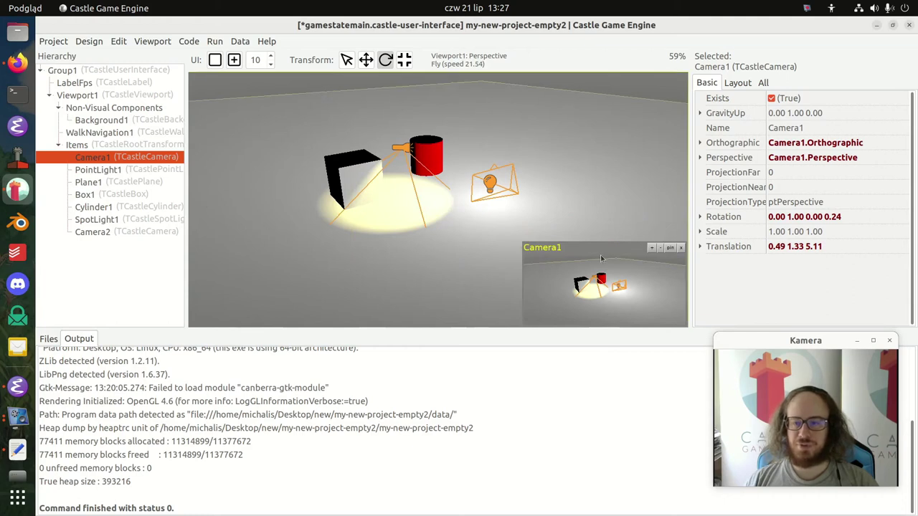
{"action": "left_click", "coordinate": [651, 247]}
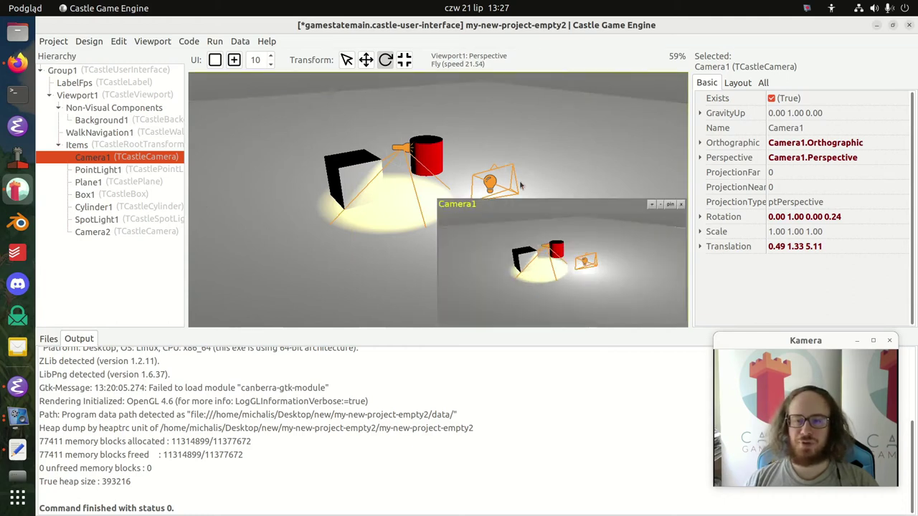
{"action": "left_click", "coordinate": [660, 205]}
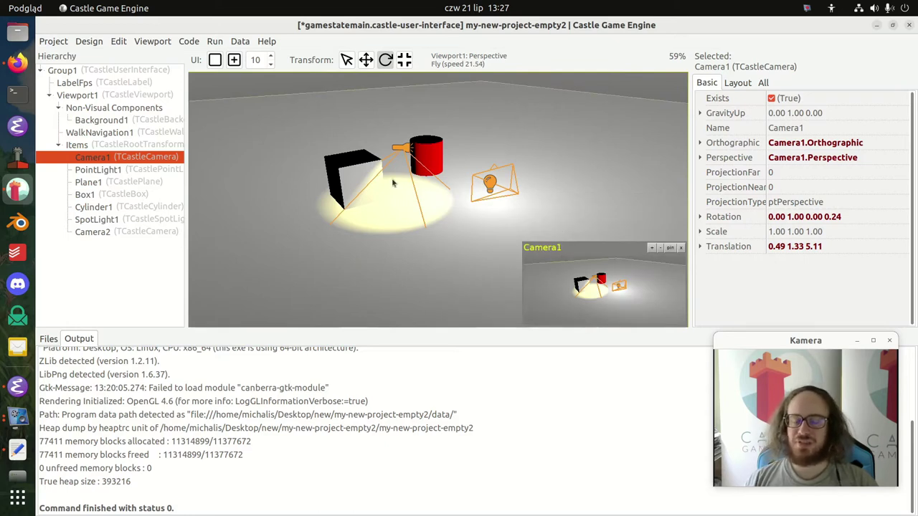
Step: Fly to a higher viewpoint on the cylinder's side of the scene and align Camera1 to that view
{"action": "key", "text": "a"}
{"action": "right_click_drag", "start_coordinate": [438, 199], "coordinate": [614, 268]}
{"action": "key", "text": "s"}
{"action": "key", "text": "a"}
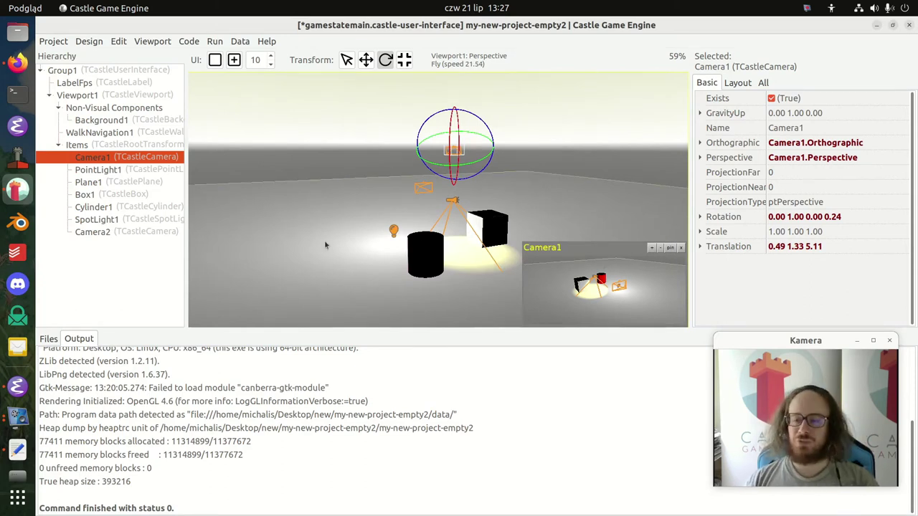
{"action": "key", "text": "ctrl+KP_0"}
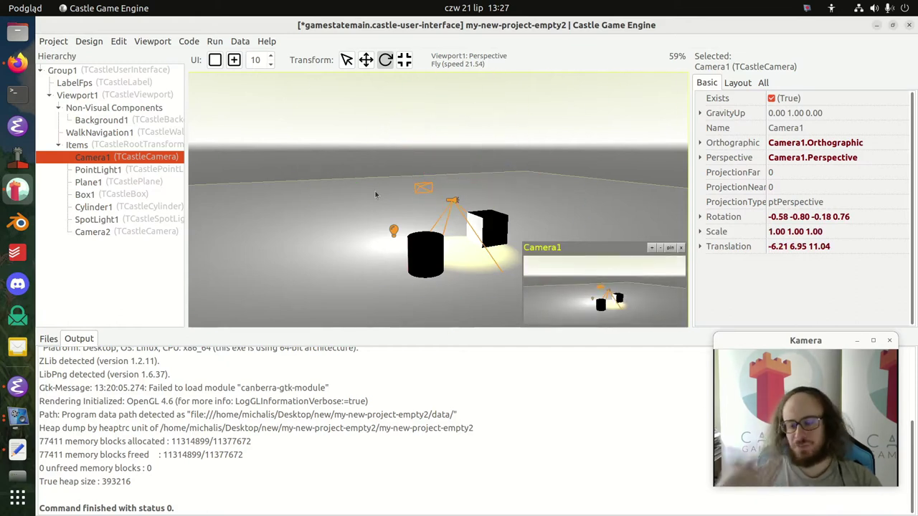
Step: Fly away from Camera1 to examine its placement from outside, and switch to the translate gizmo
{"action": "right_click_drag", "start_coordinate": [399, 193], "coordinate": [287, 106]}
{"action": "key", "text": "w"}
{"action": "key", "text": "s"}
{"action": "key", "text": "w"}
{"action": "key", "text": "d"}
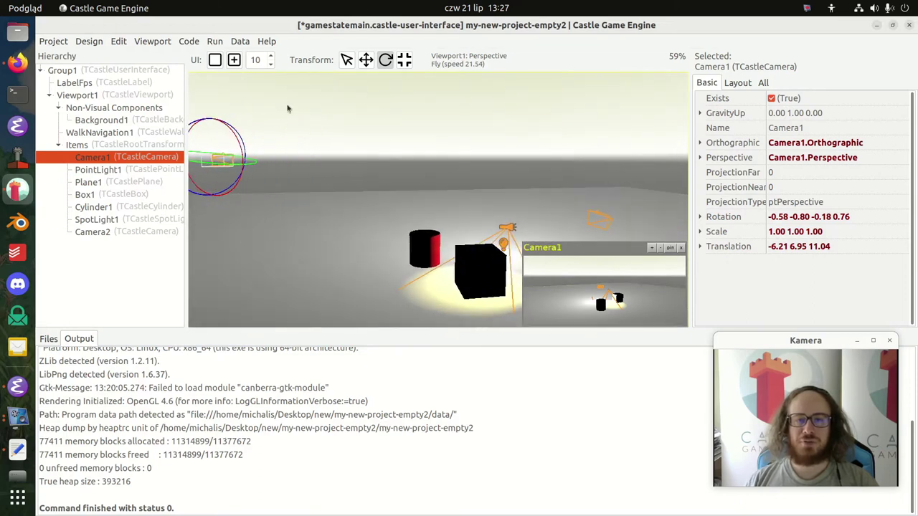
{"action": "left_click", "coordinate": [362, 66]}
{"action": "right_click_drag", "start_coordinate": [462, 170], "coordinate": [364, 165]}
{"action": "key", "text": "s"}
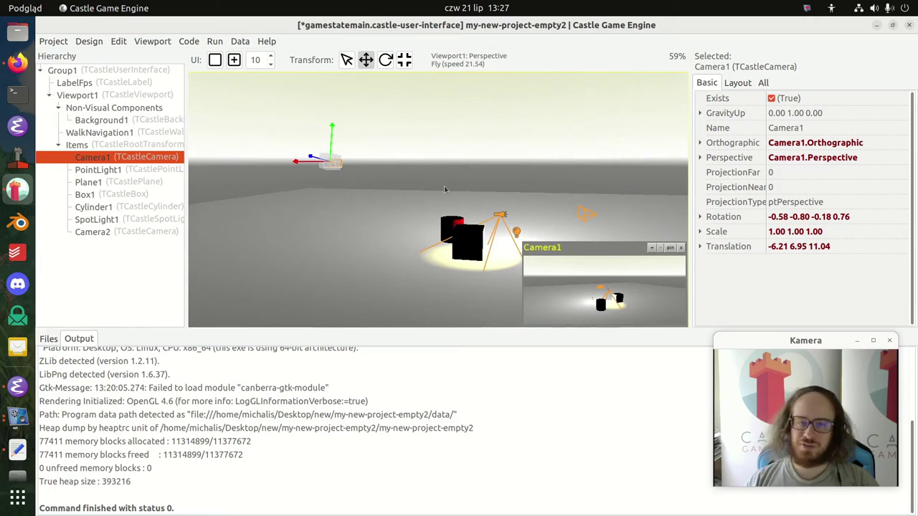
Step: Fly the viewport away from the objects and align the view back to Camera1
{"action": "left_click", "coordinate": [152, 41]}
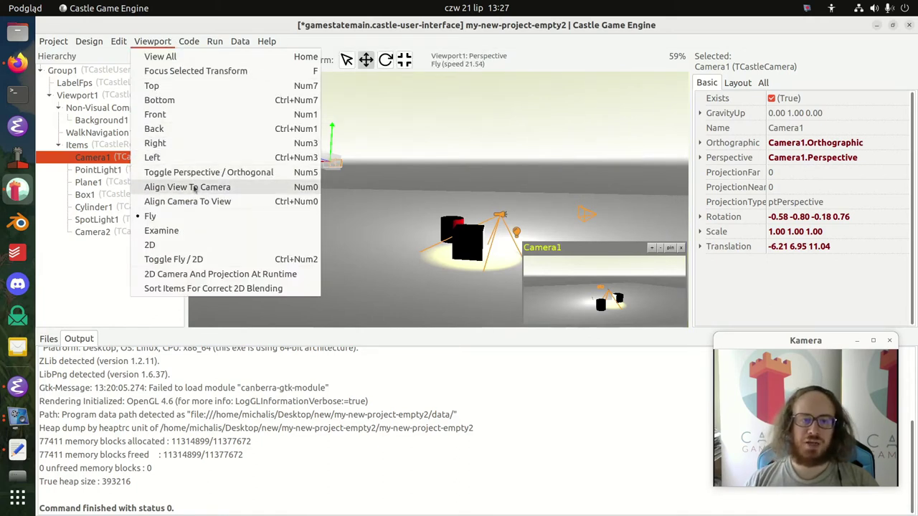
{"action": "left_click", "coordinate": [393, 170]}
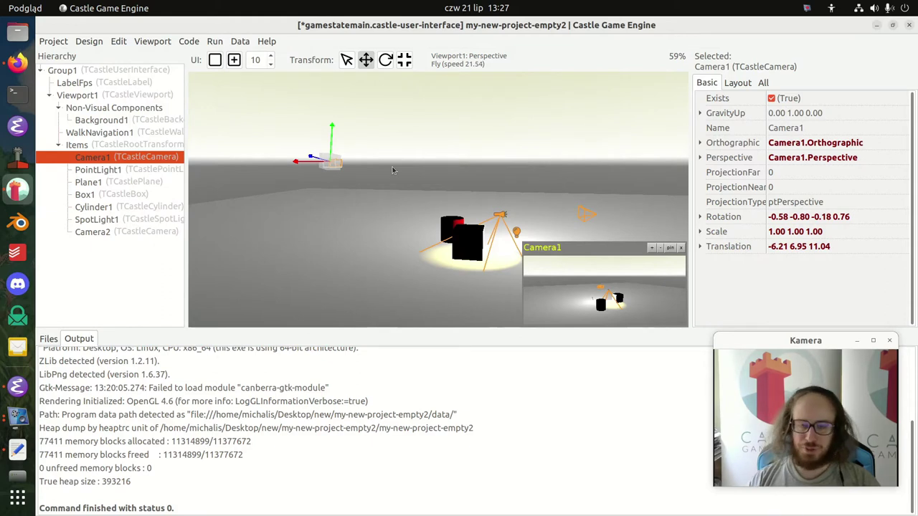
{"action": "key", "text": "ctrl+0"}
{"action": "key", "text": "w"}
{"action": "key", "text": "a"}
{"action": "right_click_drag", "start_coordinate": [392, 170], "coordinate": [392, 170]}
{"action": "key", "text": "w"}
{"action": "key", "text": "s"}
{"action": "right_click_drag", "start_coordinate": [358, 196], "coordinate": [437, 203]}
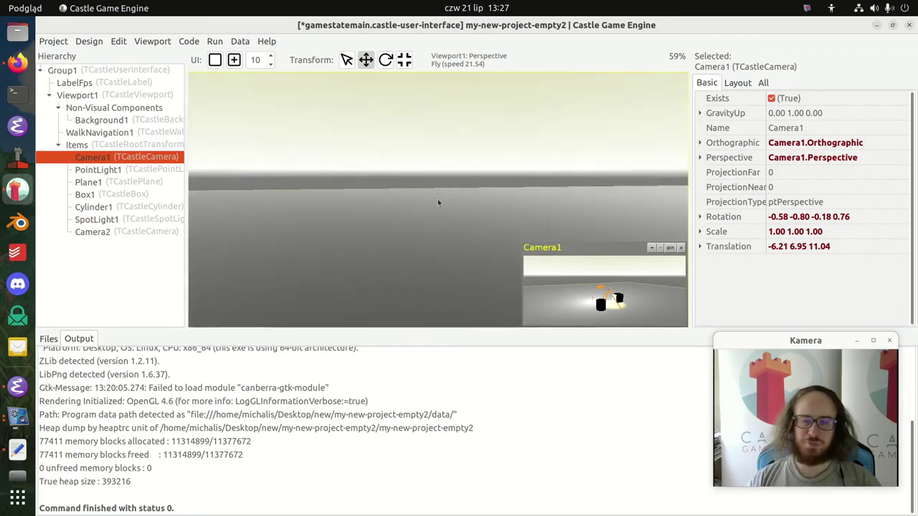
{"action": "key", "text": "KP_0"}
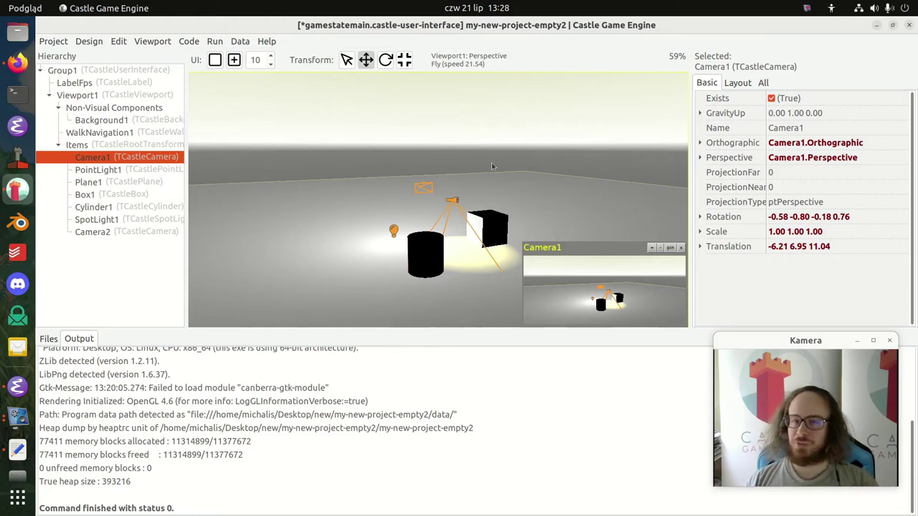
Step: Select Camera2 in the viewport and raise it along the Y axis to about 4.39
{"action": "left_click", "coordinate": [423, 188]}
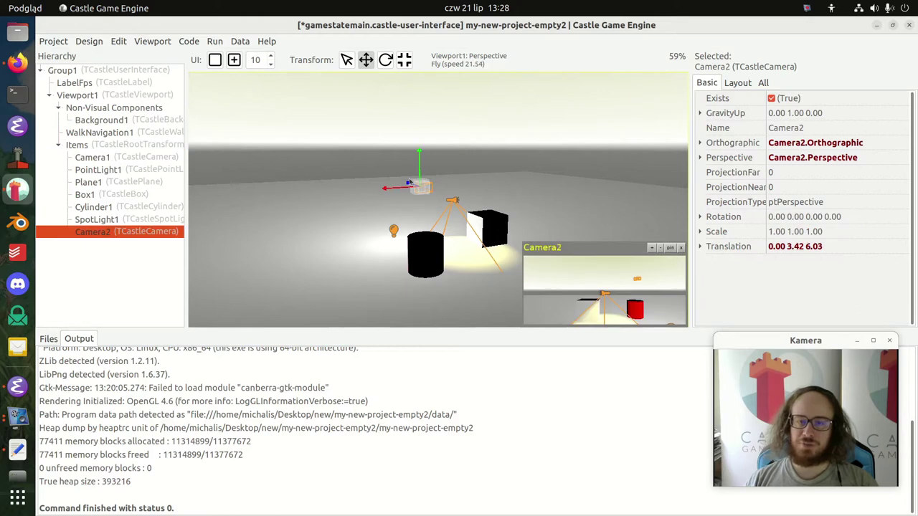
{"action": "mouse_move", "coordinate": [422, 176]}
{"action": "left_mouse_down"}
{"action": "mouse_move", "coordinate": [428, 153]}
{"action": "mouse_move", "coordinate": [431, 166]}
{"action": "left_mouse_up"}
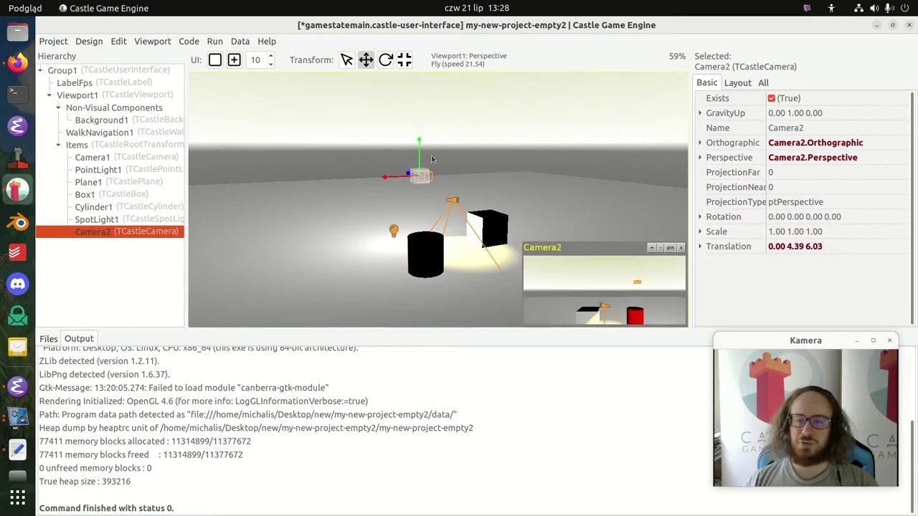
{"action": "left_click", "coordinate": [153, 42]}
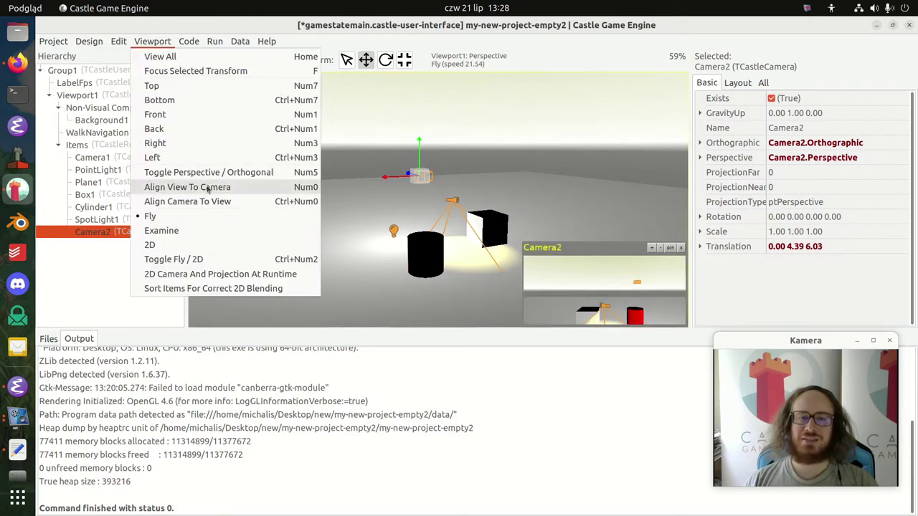
{"action": "left_click", "coordinate": [535, 180]}
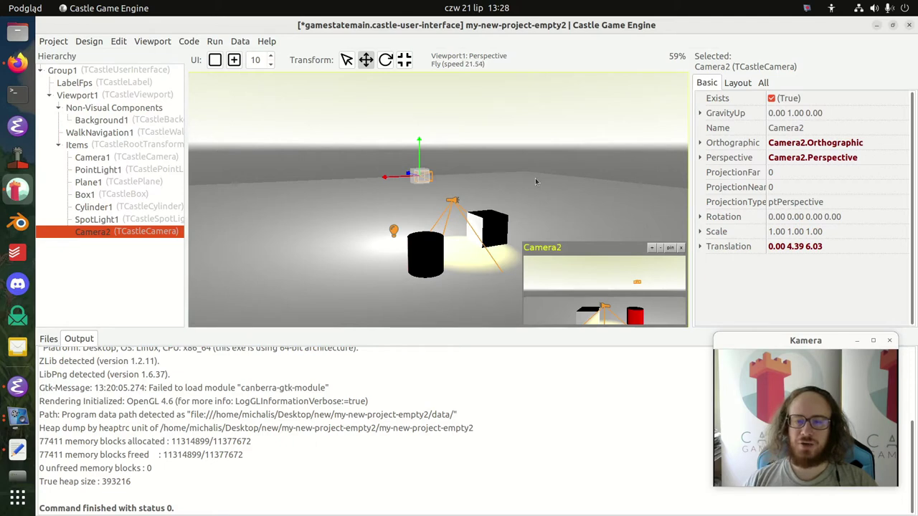
Step: Enlarge the Camera2 preview and select Camera1, Camera2 and other components in turn to compare how the preview follows the selection
{"action": "left_click", "coordinate": [651, 249]}
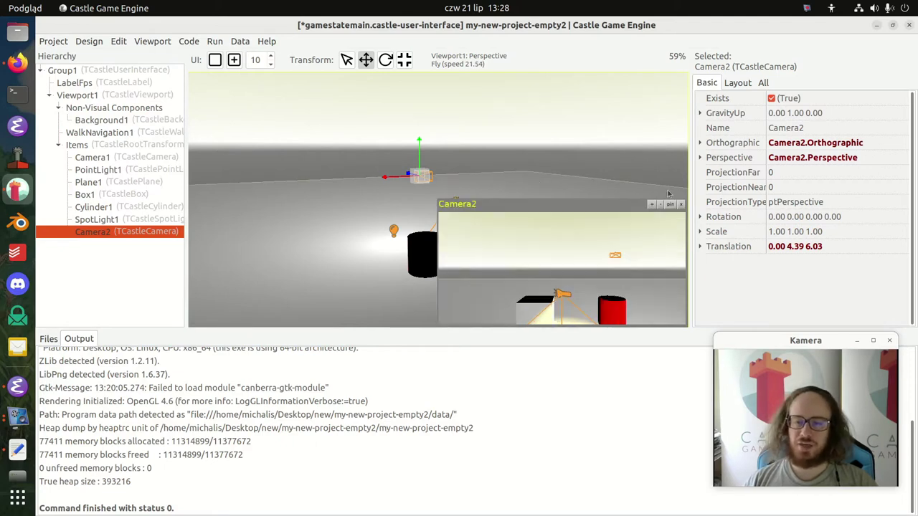
{"action": "left_click", "coordinate": [126, 220]}
{"action": "left_click", "coordinate": [121, 183]}
{"action": "left_click", "coordinate": [124, 232]}
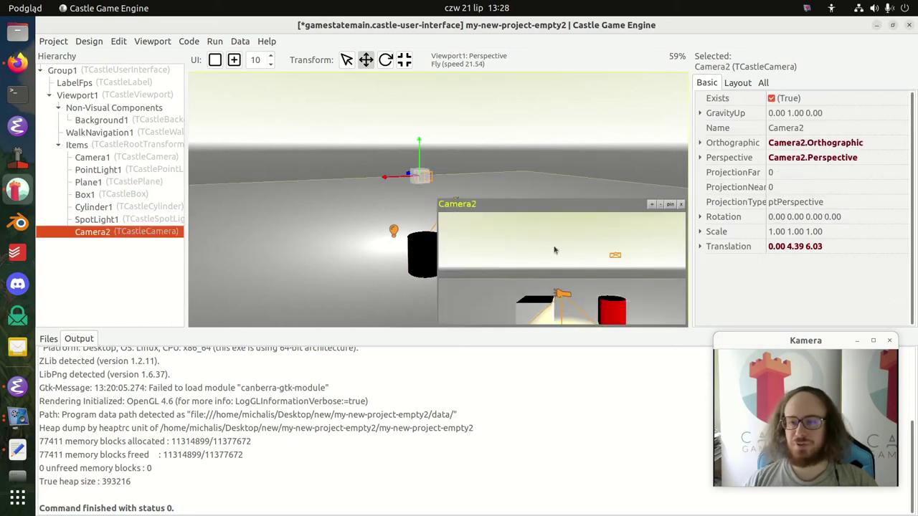
{"action": "left_click", "coordinate": [123, 158]}
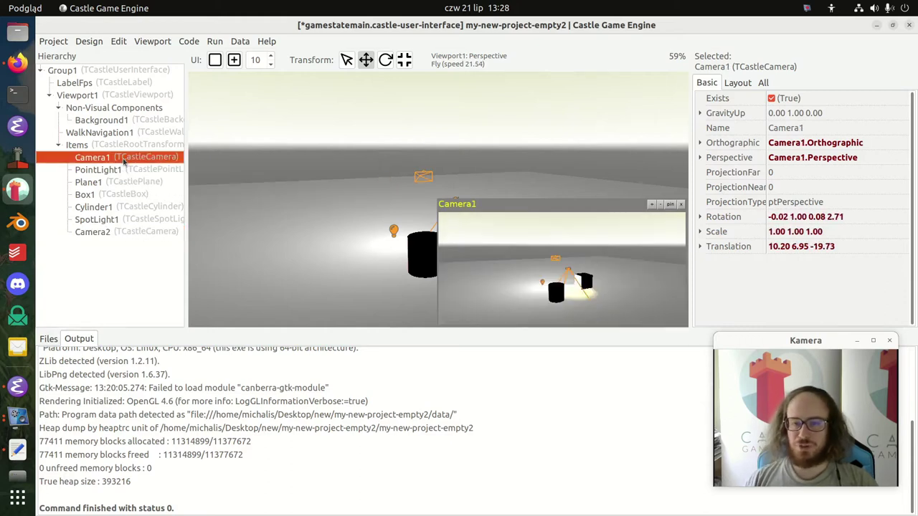
{"action": "left_click", "coordinate": [117, 233]}
{"action": "left_click", "coordinate": [115, 208]}
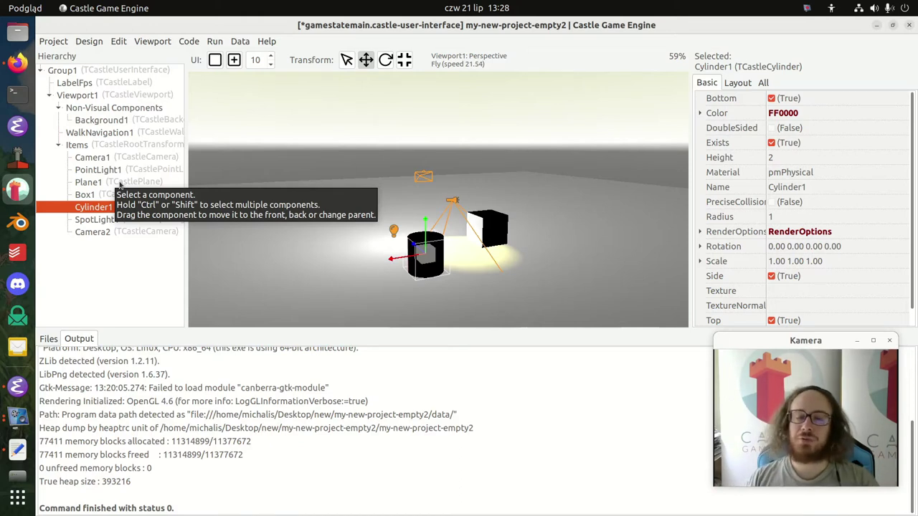
{"action": "left_click", "coordinate": [123, 233]}
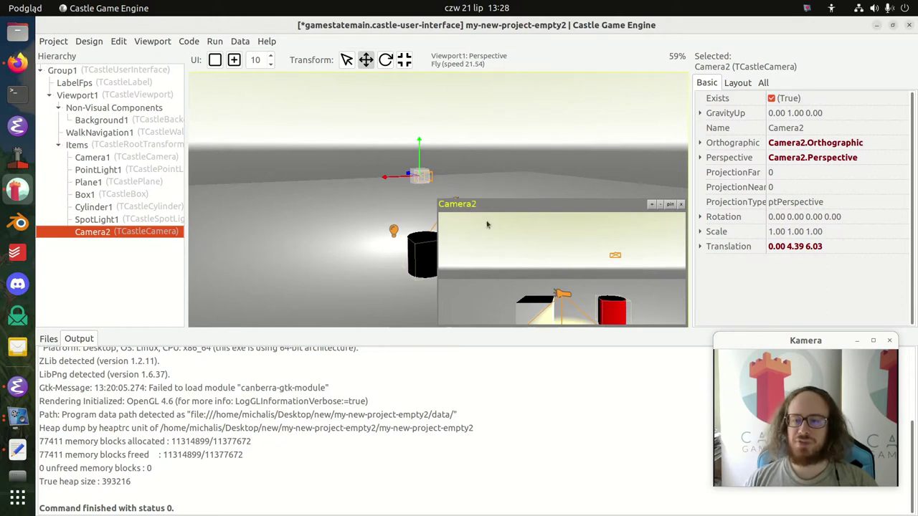
Step: Pin the Camera2 preview and select several other components, ending on the root Items transform, to check the pinned preview
{"action": "left_click", "coordinate": [672, 207]}
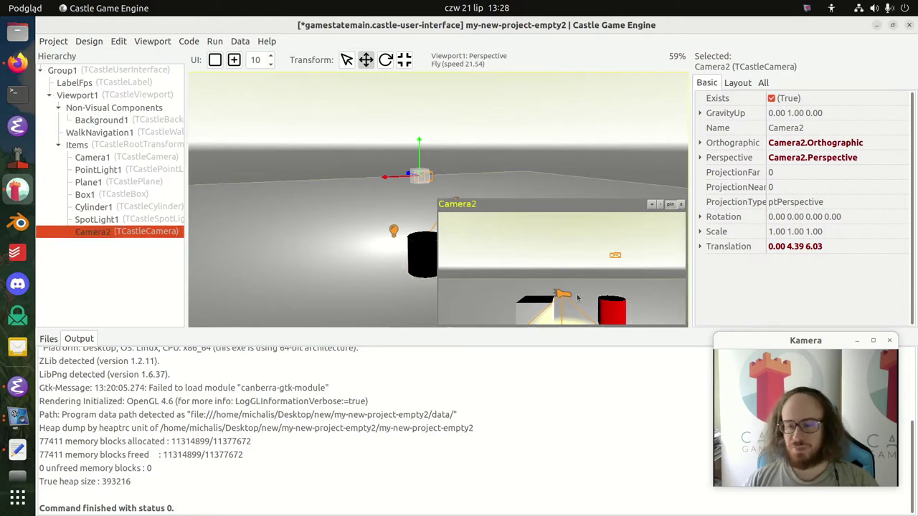
{"action": "left_click", "coordinate": [107, 183]}
{"action": "left_click", "coordinate": [122, 120]}
{"action": "left_click", "coordinate": [123, 146]}
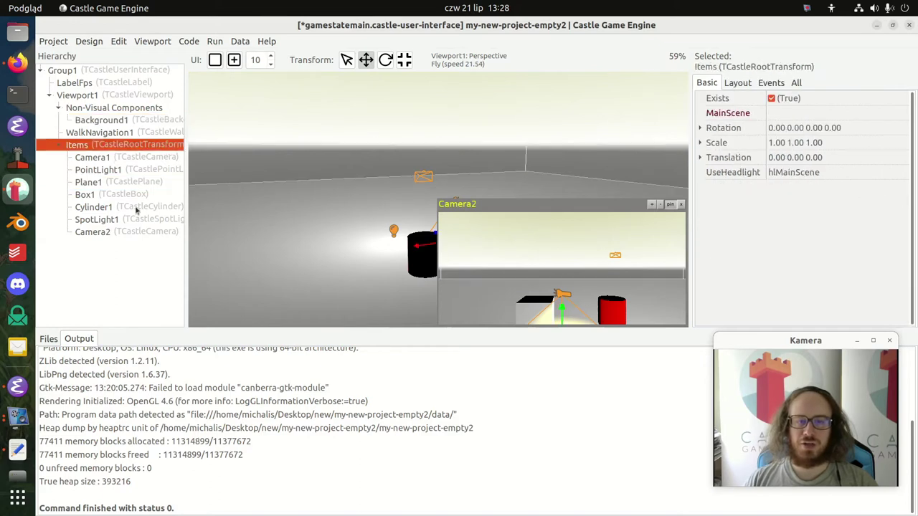
{"action": "left_click", "coordinate": [136, 207]}
{"action": "left_click", "coordinate": [143, 232]}
{"action": "left_click", "coordinate": [146, 198]}
{"action": "left_click", "coordinate": [149, 145]}
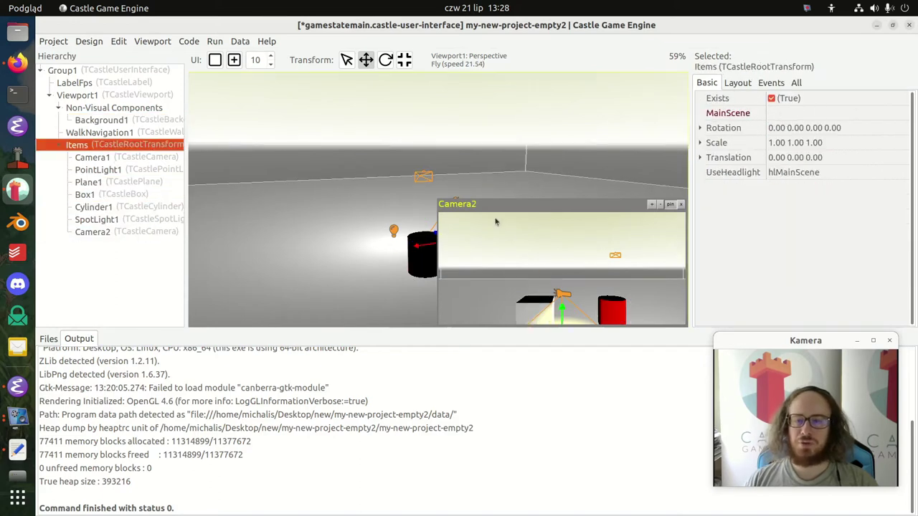
Step: Look at the scene from a higher side angle and translate Camera2 horizontally and down along its vertical axis
{"action": "right_click_drag", "start_coordinate": [333, 200], "coordinate": [411, 184]}
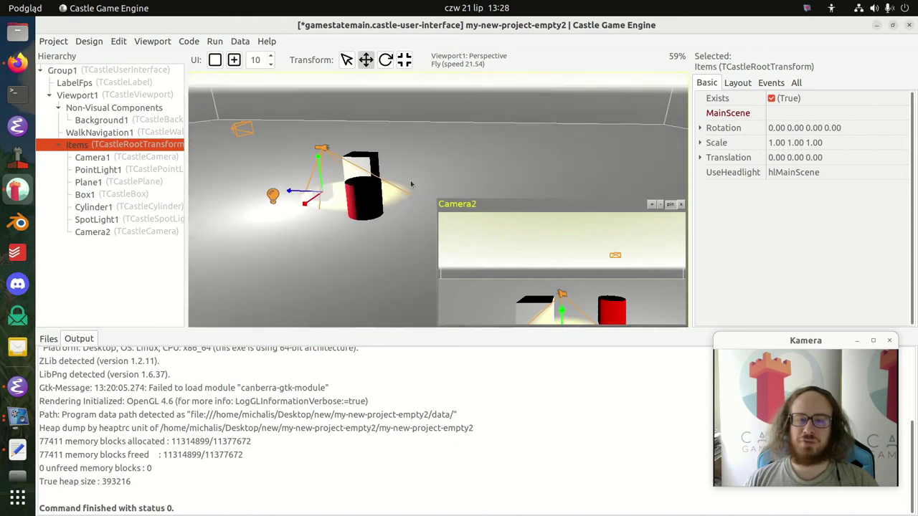
{"action": "left_click", "coordinate": [243, 131]}
{"action": "left_click_drag", "start_coordinate": [202, 131], "coordinate": [241, 138]}
{"action": "left_click_drag", "start_coordinate": [252, 89], "coordinate": [253, 132]}
Step: Move Box1 along the X axis to about 2.48 and close the pinned Camera2 preview
{"action": "left_click", "coordinate": [366, 160]}
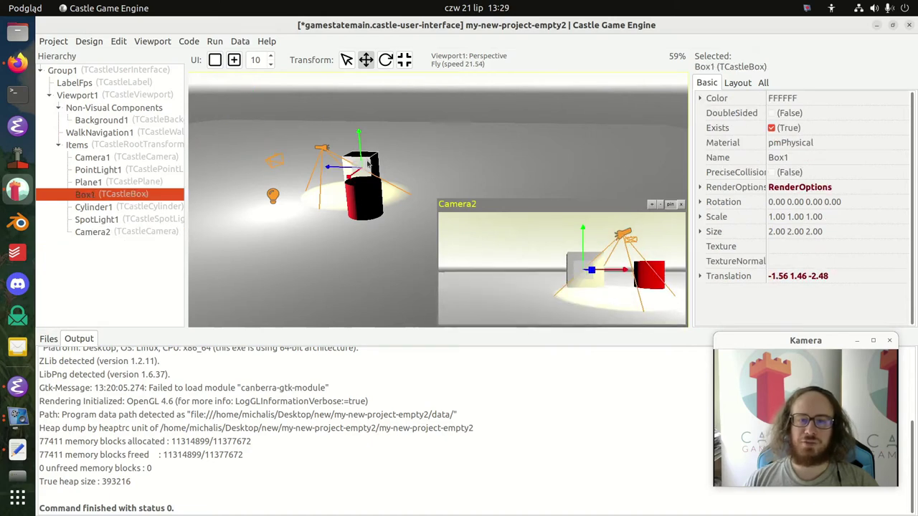
{"action": "left_click_drag", "start_coordinate": [350, 182], "coordinate": [315, 229]}
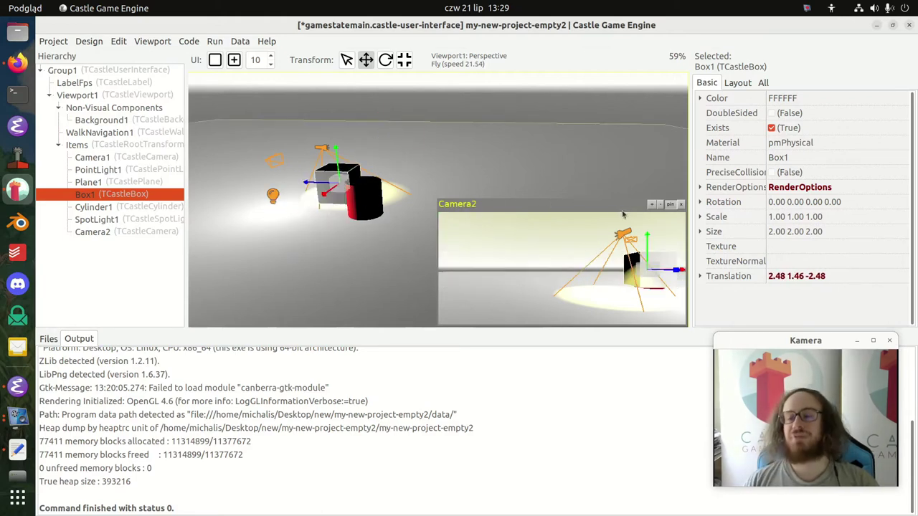
{"action": "left_click", "coordinate": [682, 205]}
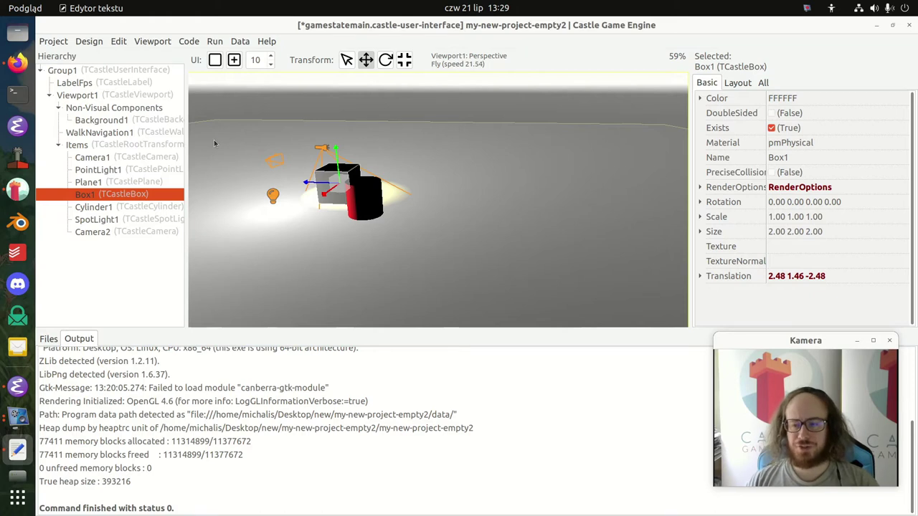
Step: Switch the viewport navigation to Examine, then orbit and zoom around the scene to see it from above
{"action": "left_click", "coordinate": [163, 41]}
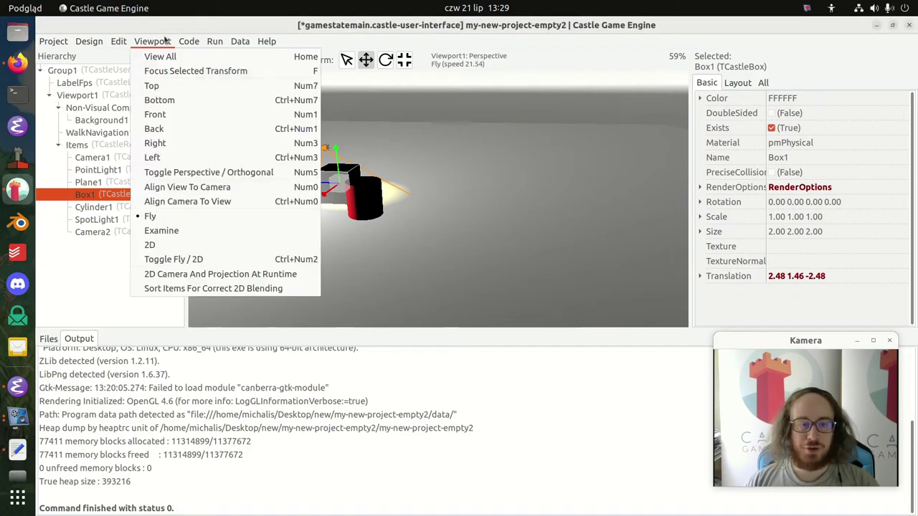
{"action": "left_click", "coordinate": [204, 230]}
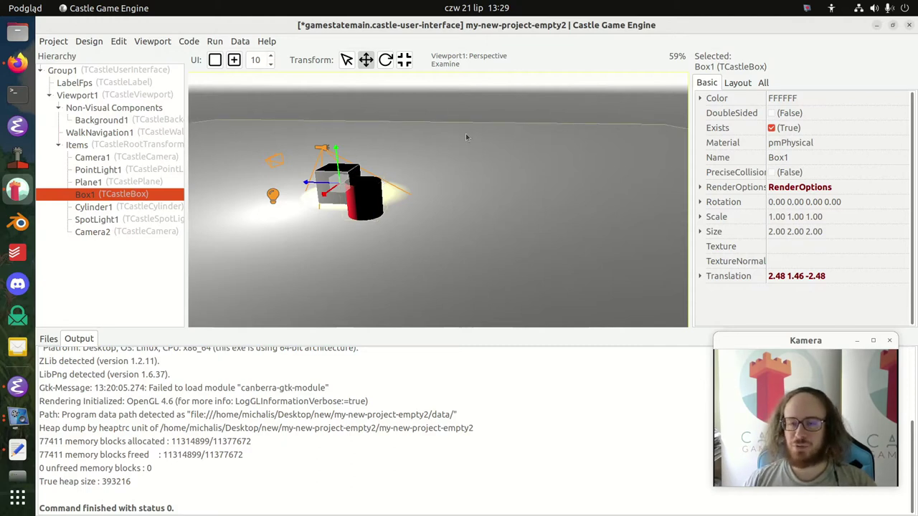
{"action": "middle_click_drag", "start_coordinate": [520, 136], "coordinate": [621, 104]}
{"action": "left_click_drag", "start_coordinate": [621, 104], "coordinate": [312, 174]}
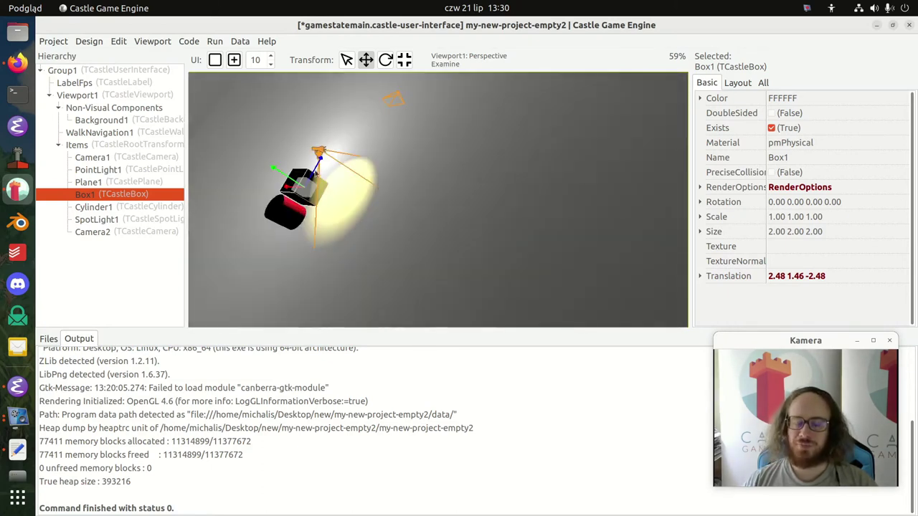
{"action": "left_click_drag", "start_coordinate": [452, 128], "coordinate": [404, 133]}
{"action": "scroll", "coordinate": [402, 143], "scroll_direction": "down", "scroll_amount": 4}
{"action": "scroll", "coordinate": [399, 151], "scroll_direction": "up", "scroll_amount": 8}
{"action": "scroll", "coordinate": [398, 157], "scroll_direction": "down", "scroll_amount": 6}
{"action": "scroll", "coordinate": [399, 157], "scroll_direction": "down", "scroll_amount": 4}
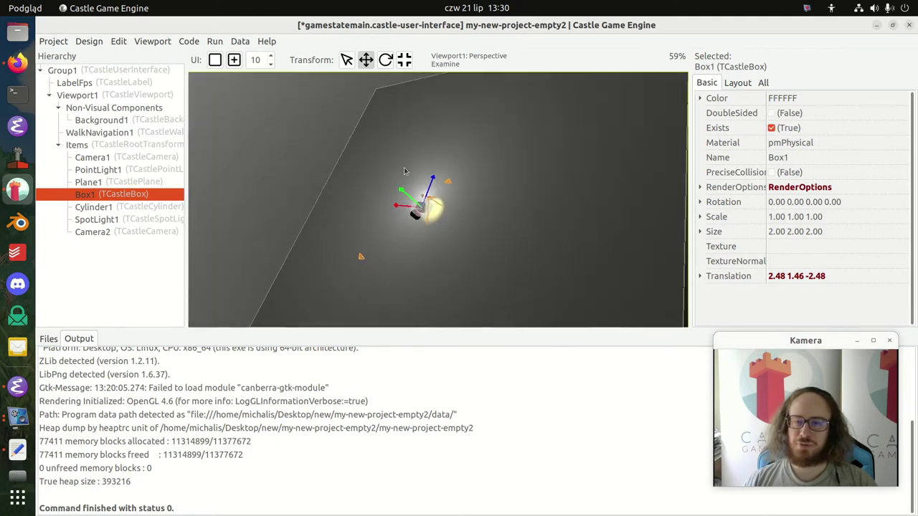
{"action": "scroll", "coordinate": [405, 172], "scroll_direction": "up", "scroll_amount": 9}
{"action": "scroll", "coordinate": [405, 173], "scroll_direction": "down", "scroll_amount": 6}
{"action": "scroll", "coordinate": [404, 177], "scroll_direction": "up", "scroll_amount": 4}
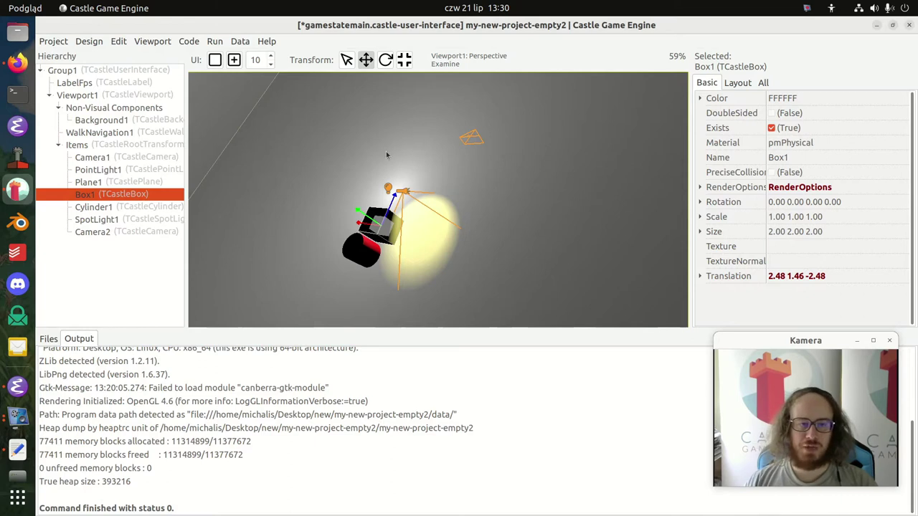
Step: Save the current design and leave the project to return to the project chooser
{"action": "left_click", "coordinate": [152, 41]}
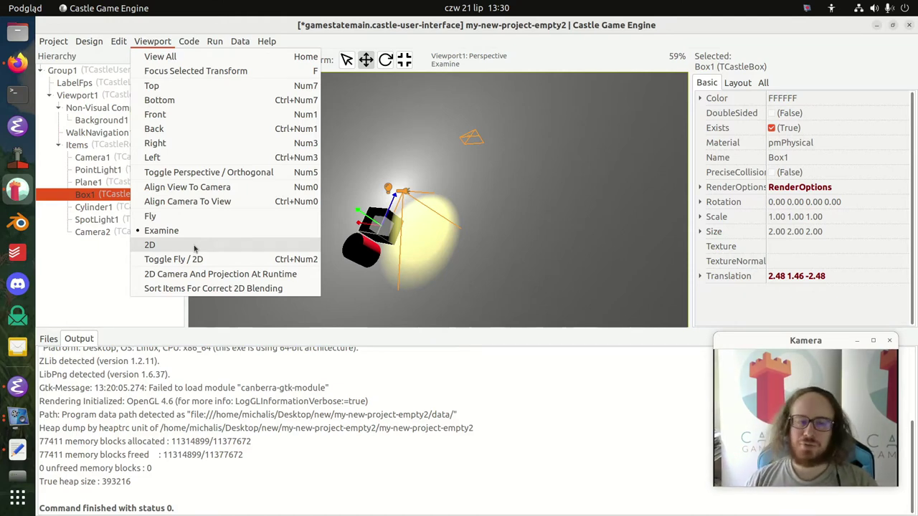
{"action": "key", "text": "Escape"}
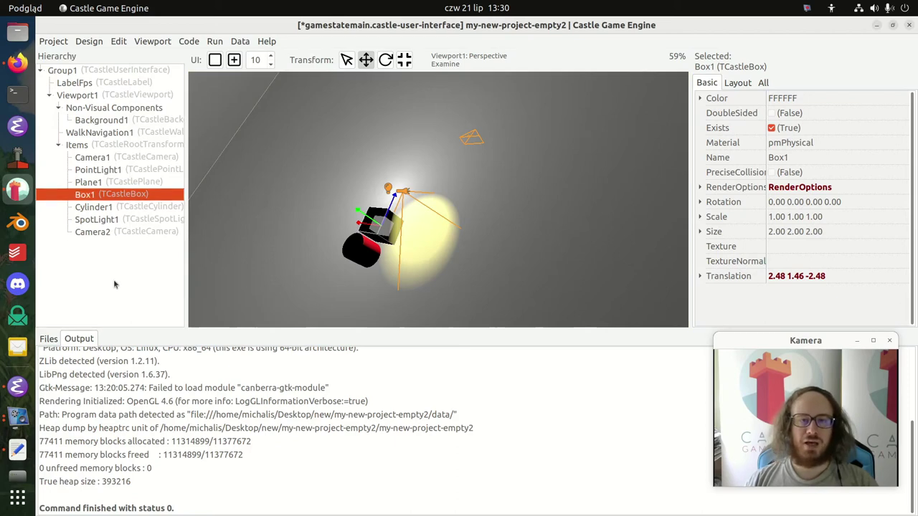
{"action": "key", "text": "ctrl+s"}
{"action": "left_click", "coordinate": [53, 41]}
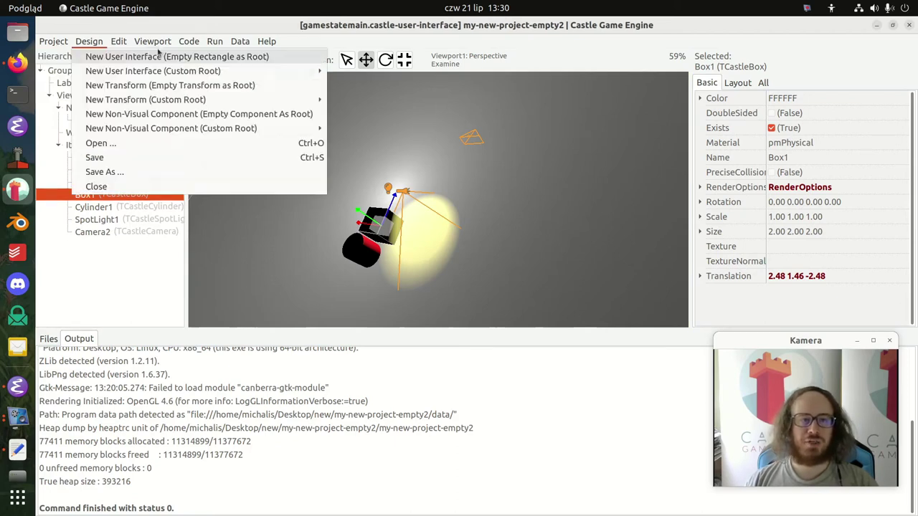
{"action": "left_click", "coordinate": [72, 85]}
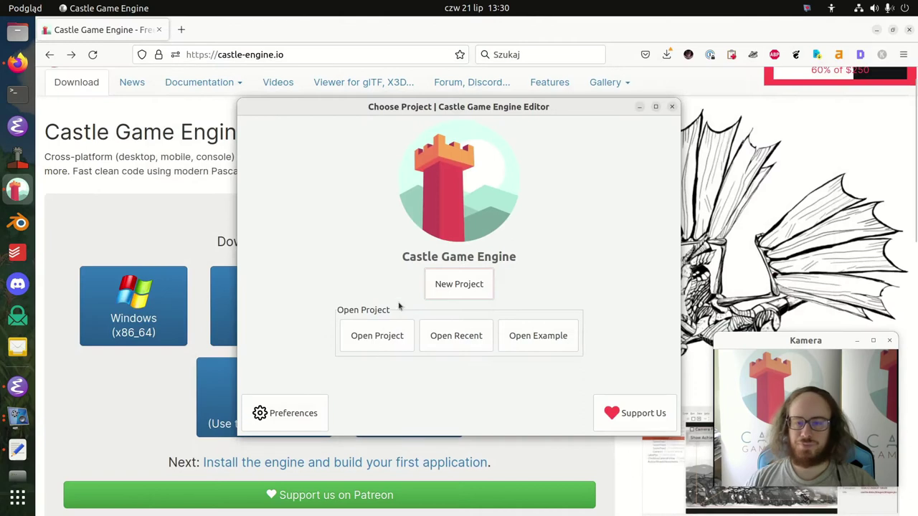
Step: Create an Empty-template project named my-new-project-empty-to-2d and open its gamestatemain.castle-user-interface design from the data folder
{"action": "left_click", "coordinate": [461, 340]}
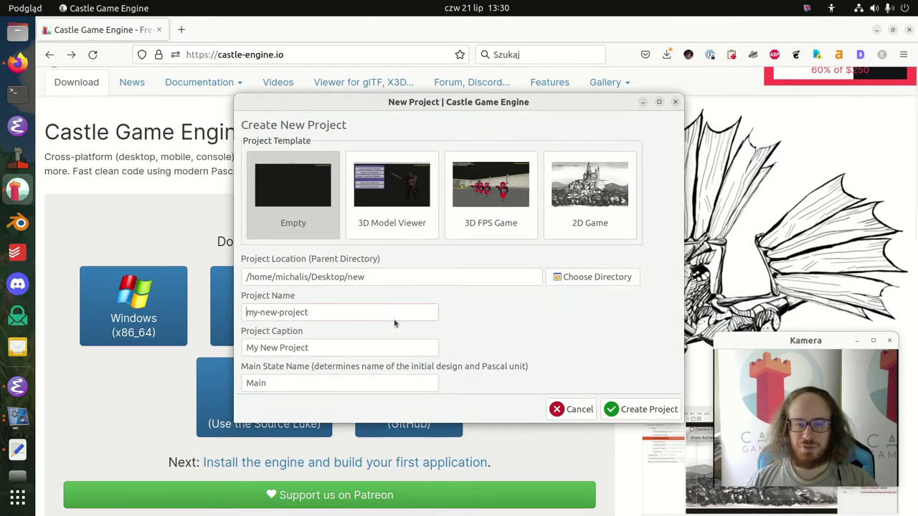
{"action": "type", "text": "-empty"}
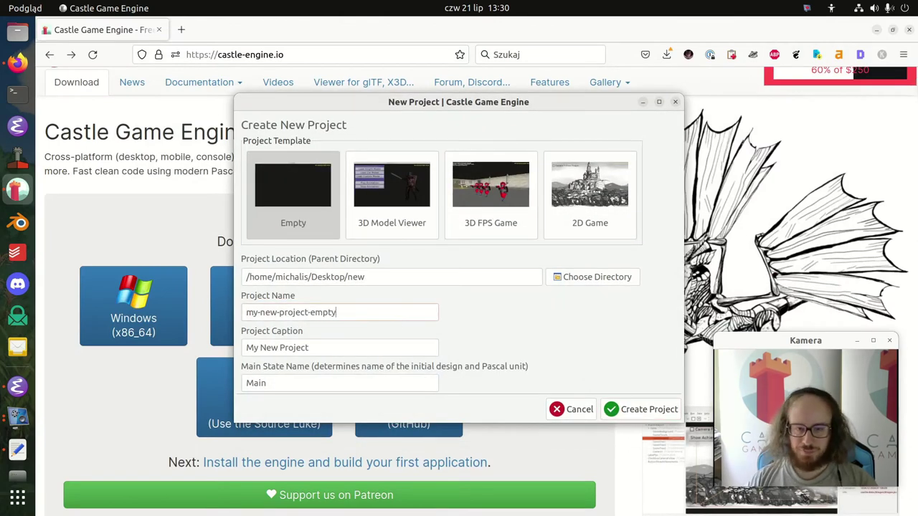
{"action": "type", "text": "-to-2d"}
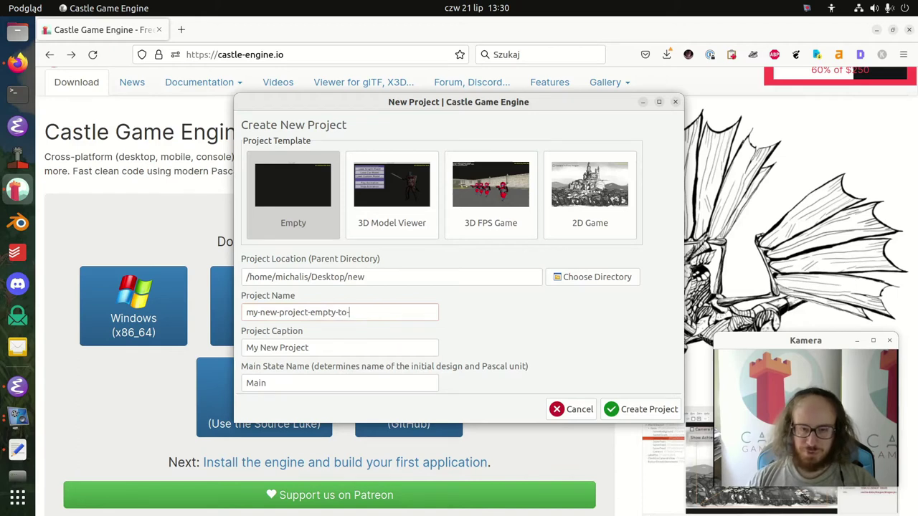
{"action": "left_click", "coordinate": [627, 409]}
{"action": "double_click", "coordinate": [213, 380]}
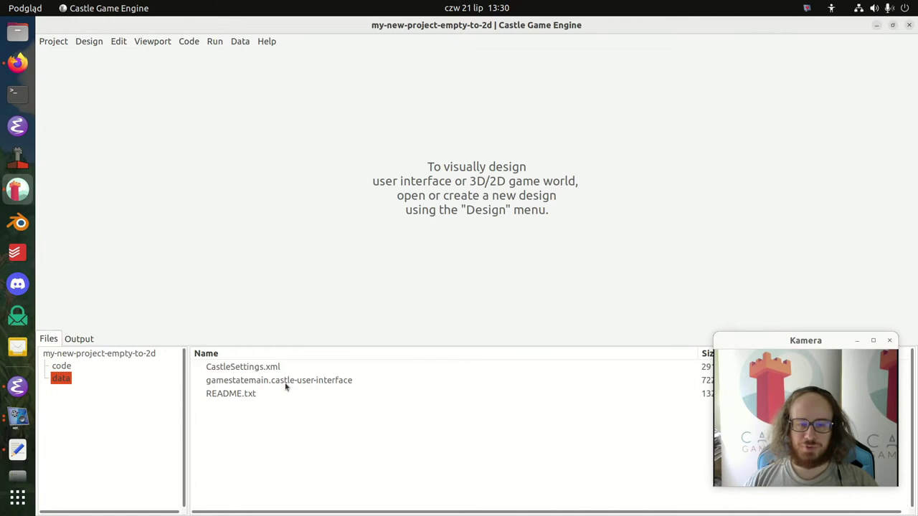
{"action": "double_click", "coordinate": [285, 381]}
Step: Add a Viewport (2D) component under Group1
{"action": "right_click", "coordinate": [140, 71]}
{"action": "mouse_move", "coordinate": [243, 80]}
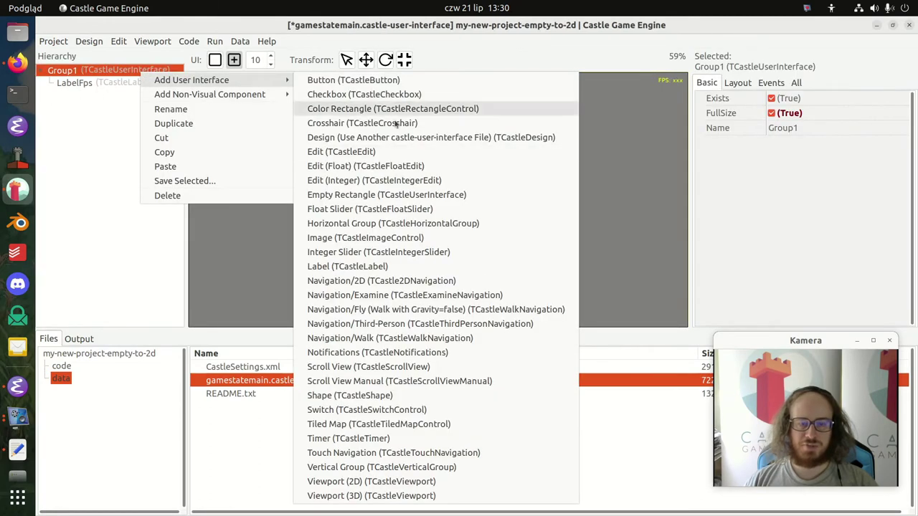
{"action": "left_click", "coordinate": [373, 481]}
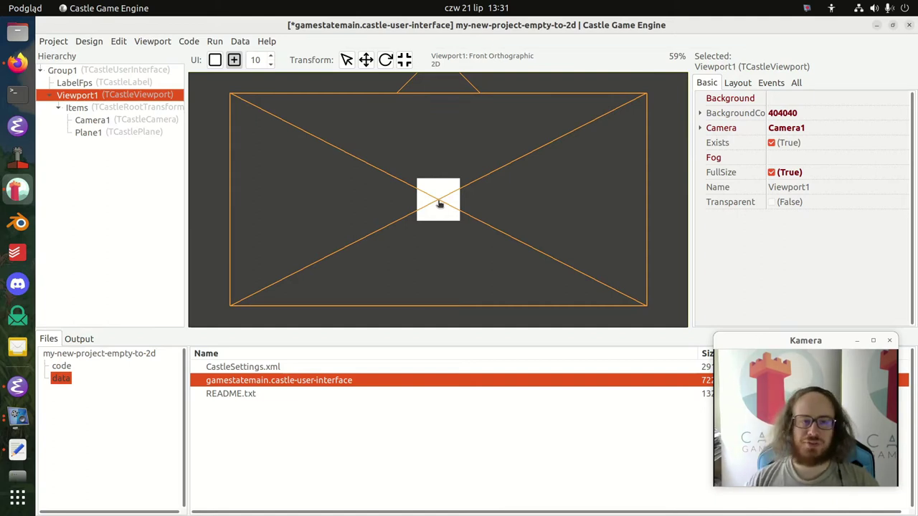
Step: Inspect the properties of Camera1 and Plane1 in the 2D viewport and open Plane1's Size for editing
{"action": "left_click", "coordinate": [142, 120]}
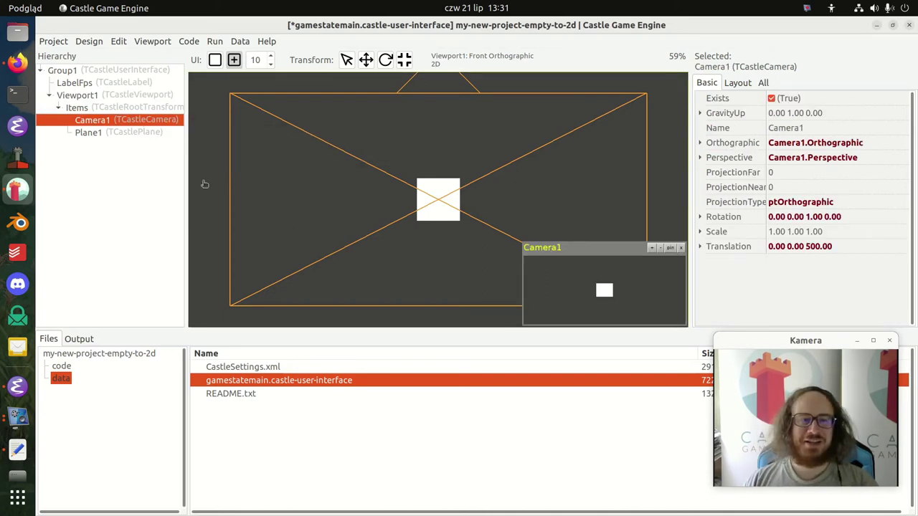
{"action": "left_click", "coordinate": [148, 138]}
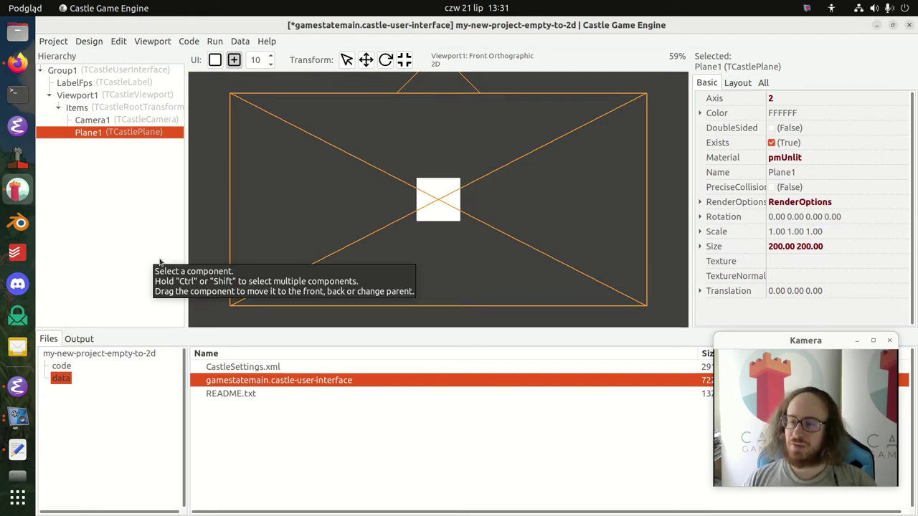
{"action": "left_click", "coordinate": [793, 248]}
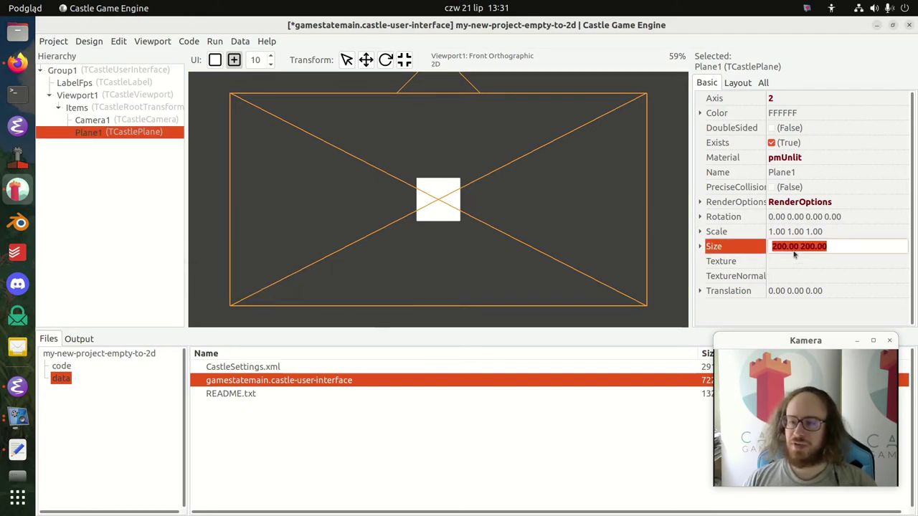
{"action": "left_click", "coordinate": [855, 247]}
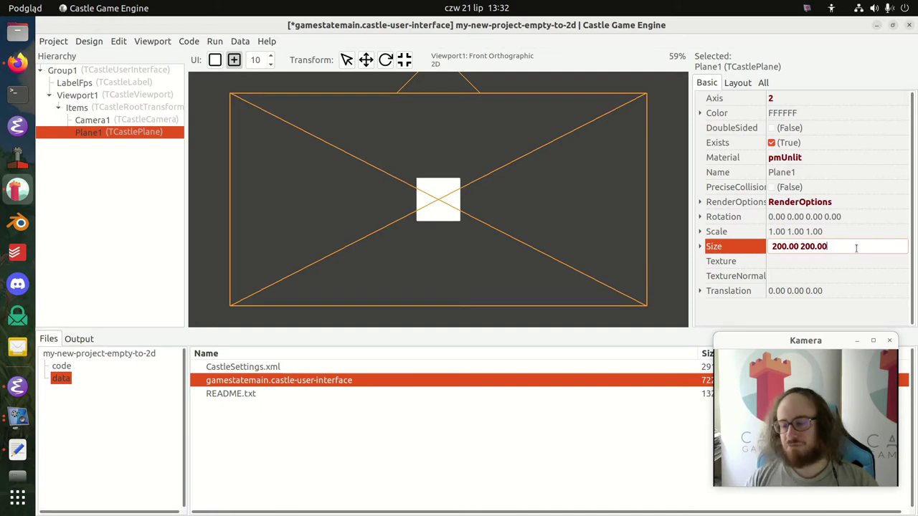
Step: Examine the orthographic Height of Viewport1's camera and compare it with Plane1's Size
{"action": "key", "text": "ctrl+a"}
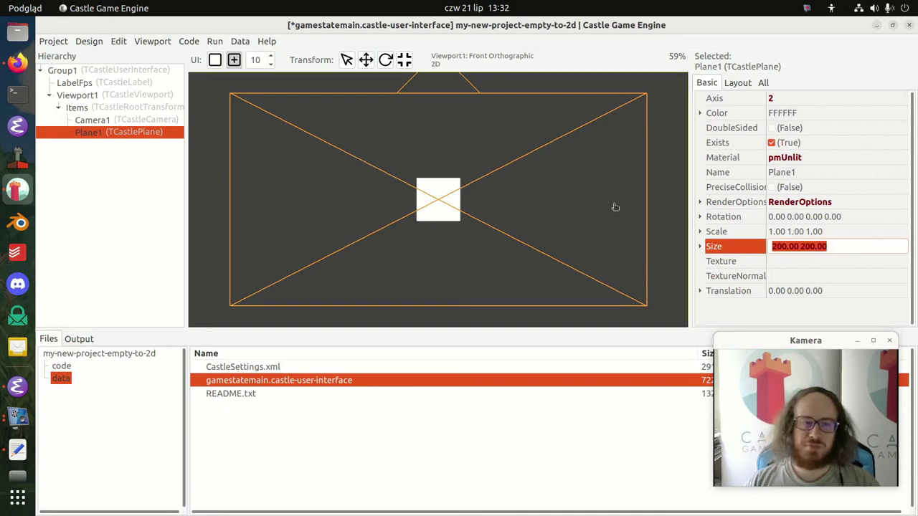
{"action": "left_click", "coordinate": [139, 86]}
{"action": "left_click", "coordinate": [139, 94]}
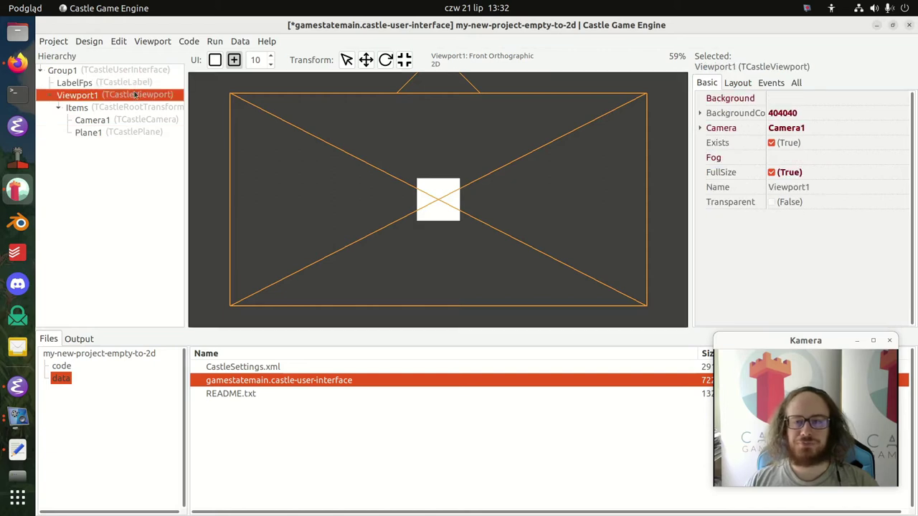
{"action": "left_click", "coordinate": [699, 130]}
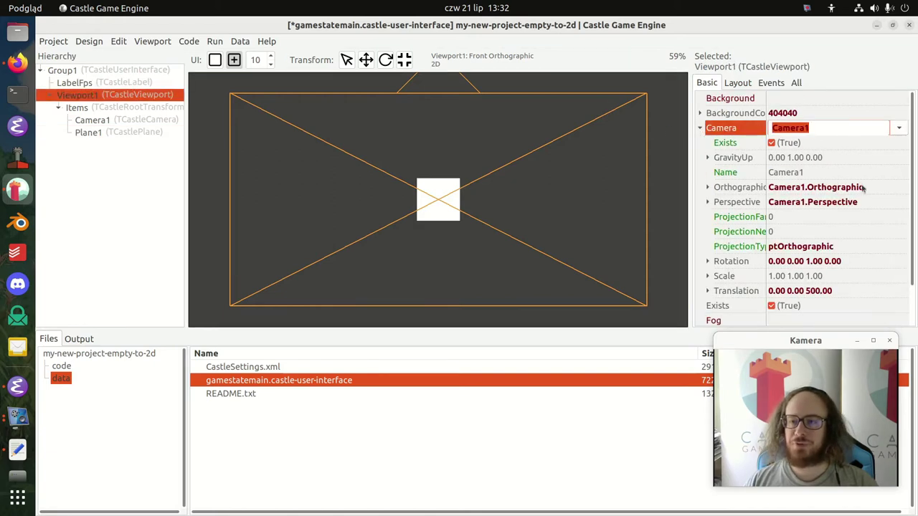
{"action": "left_click", "coordinate": [707, 187]}
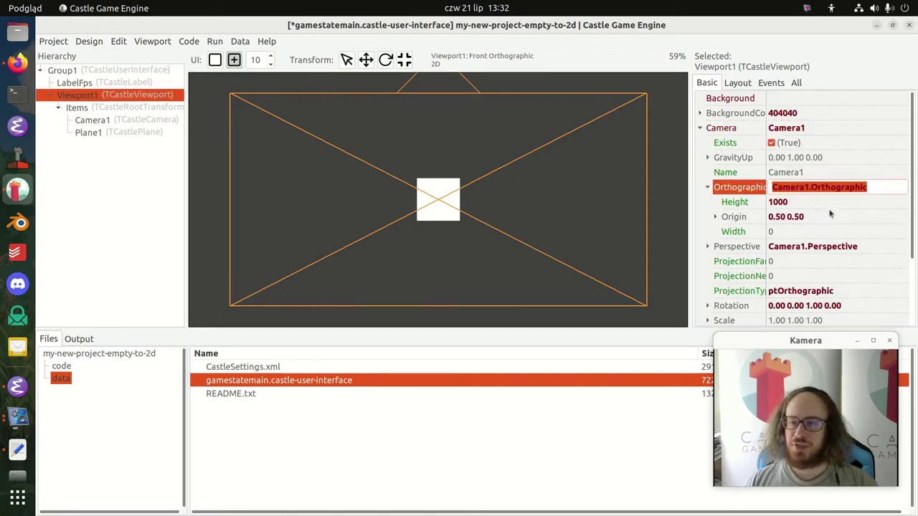
{"action": "left_click", "coordinate": [828, 204]}
{"action": "double_click", "coordinate": [828, 205]}
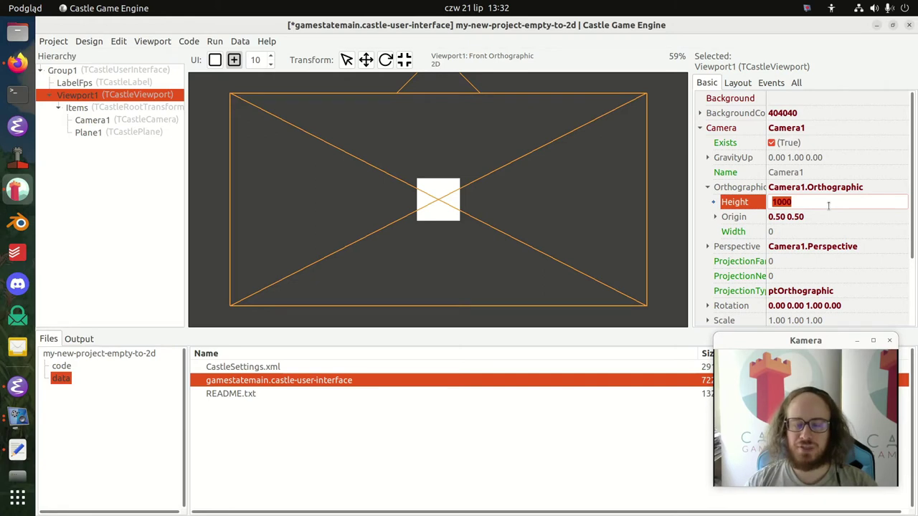
{"action": "left_click", "coordinate": [124, 134]}
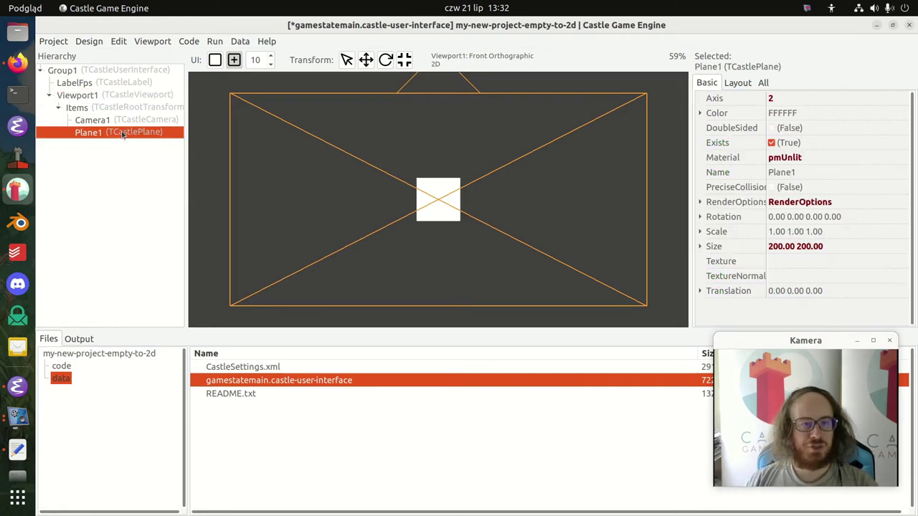
{"action": "left_click", "coordinate": [781, 248]}
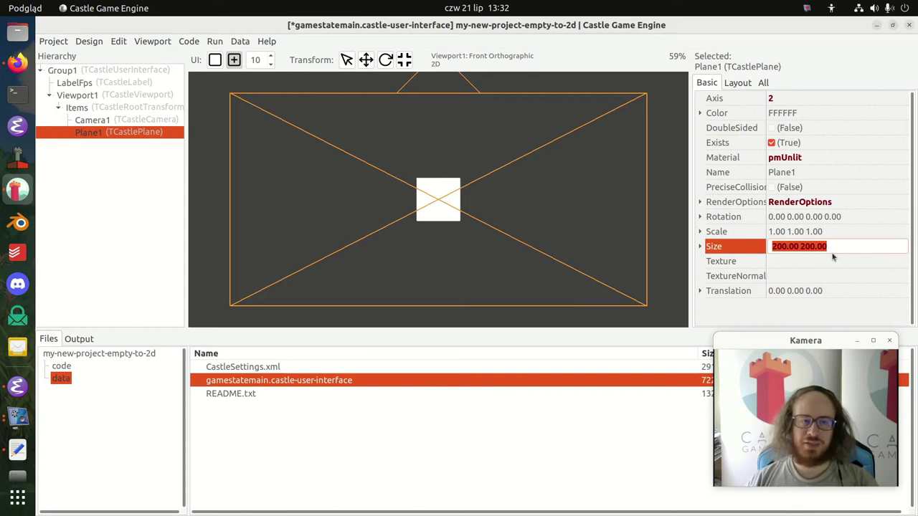
Step: Select Camera1 and enlarge its preview by two steps to view the plane, and shrink it back to its original size
{"action": "left_click", "coordinate": [148, 96]}
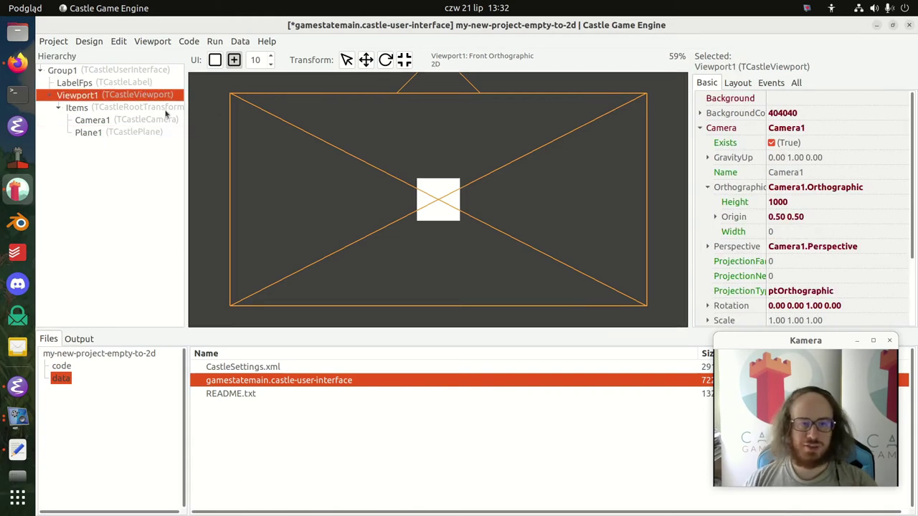
{"action": "left_click", "coordinate": [142, 121]}
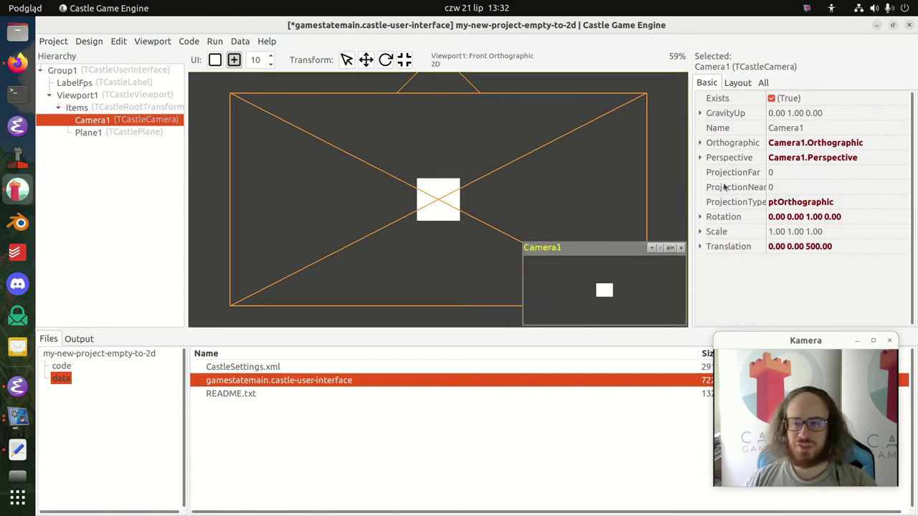
{"action": "left_click", "coordinate": [651, 248]}
{"action": "left_click", "coordinate": [651, 205]}
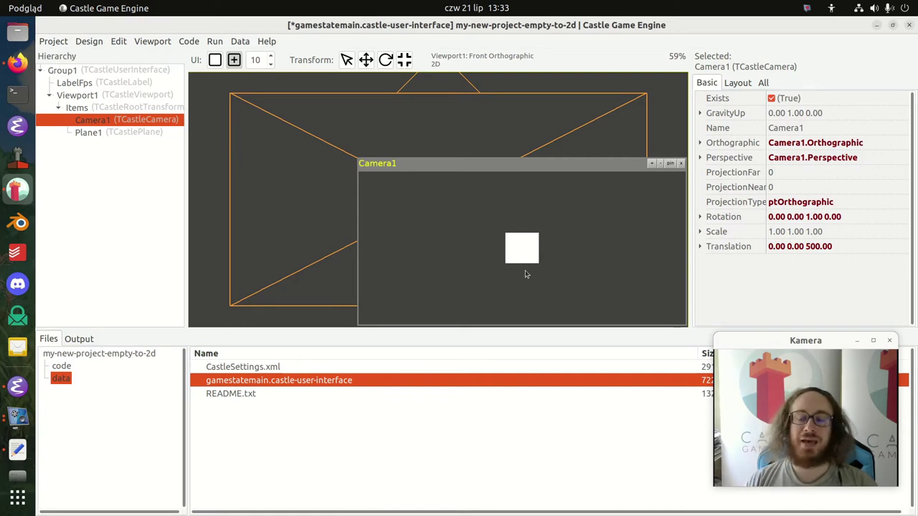
{"action": "left_click", "coordinate": [660, 164]}
{"action": "left_click", "coordinate": [661, 205]}
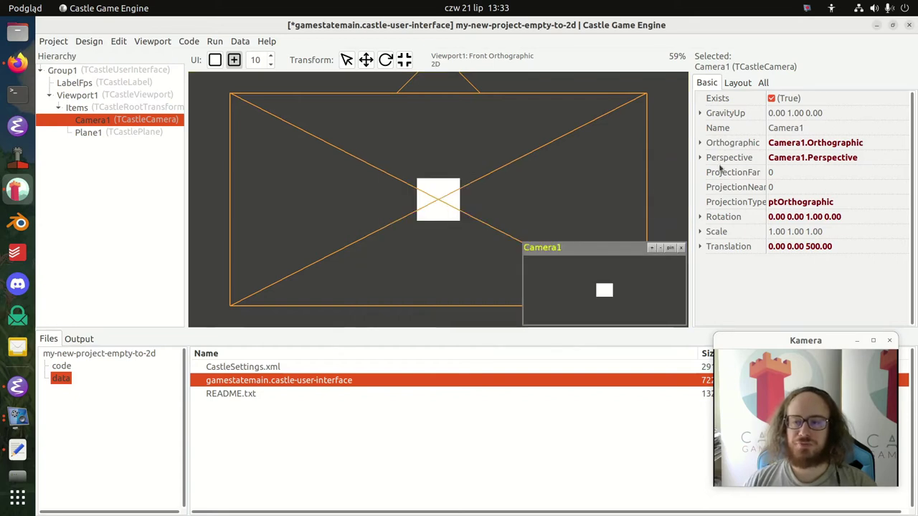
Step: Expand Camera1's Orthographic settings to check the Height, and review Plane1's properties again
{"action": "left_click", "coordinate": [701, 143]}
{"action": "left_click", "coordinate": [826, 157]}
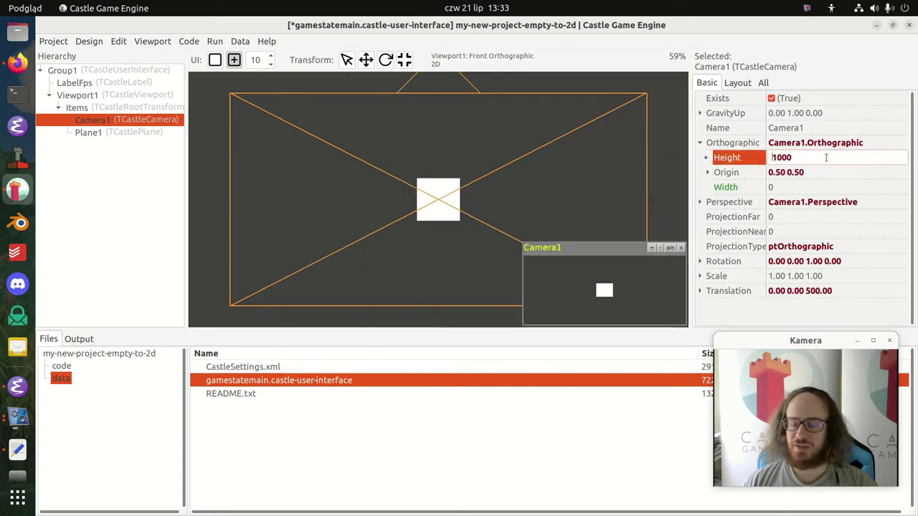
{"action": "left_click", "coordinate": [135, 134]}
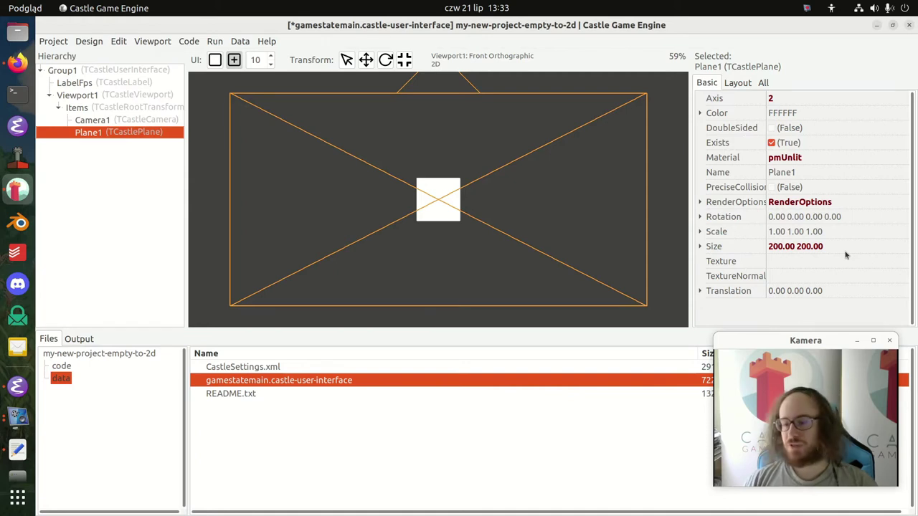
Step: Display the transform types available to add under Viewport1's Items
{"action": "right_click", "coordinate": [129, 108]}
{"action": "mouse_move", "coordinate": [229, 117]}
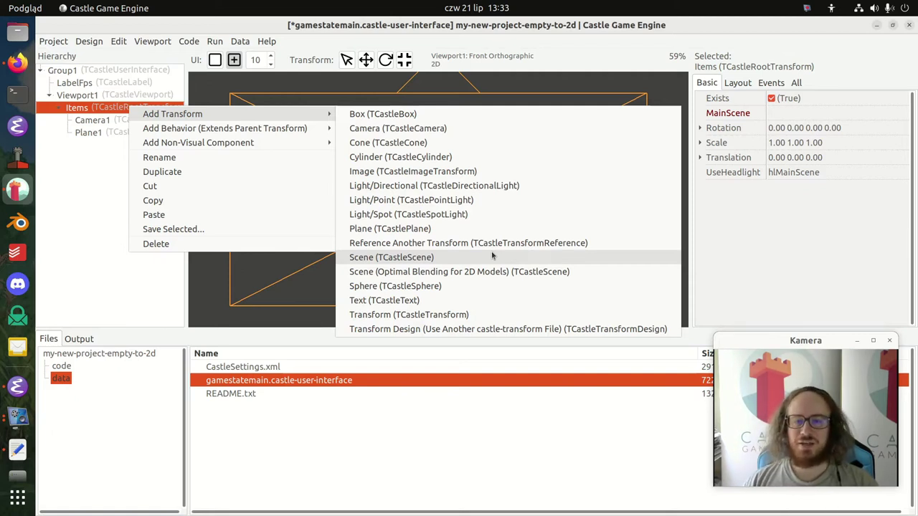
Step: Add a second plane (TCastlePlane) as a child of the viewport's Items
{"action": "left_click", "coordinate": [354, 101]}
{"action": "left_click", "coordinate": [98, 133]}
{"action": "right_click", "coordinate": [127, 101]}
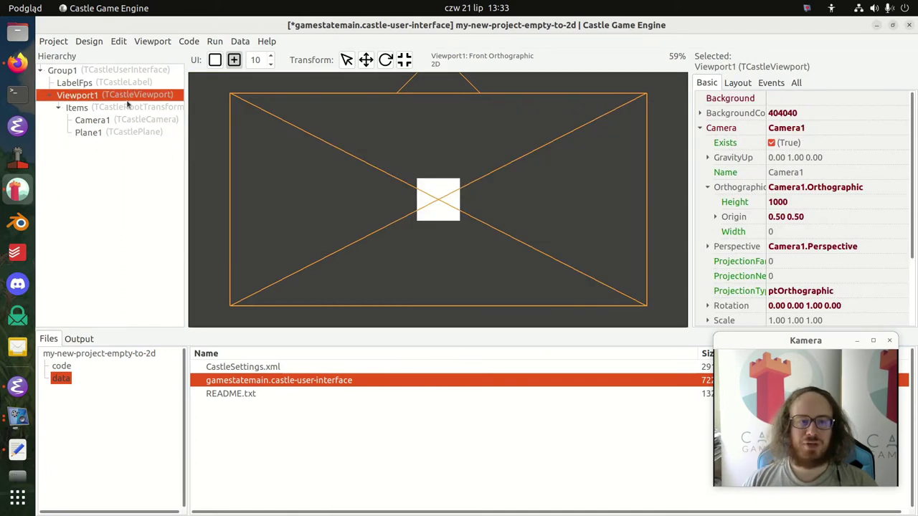
{"action": "left_click", "coordinate": [98, 107]}
{"action": "right_click", "coordinate": [99, 107]}
{"action": "mouse_move", "coordinate": [104, 113]}
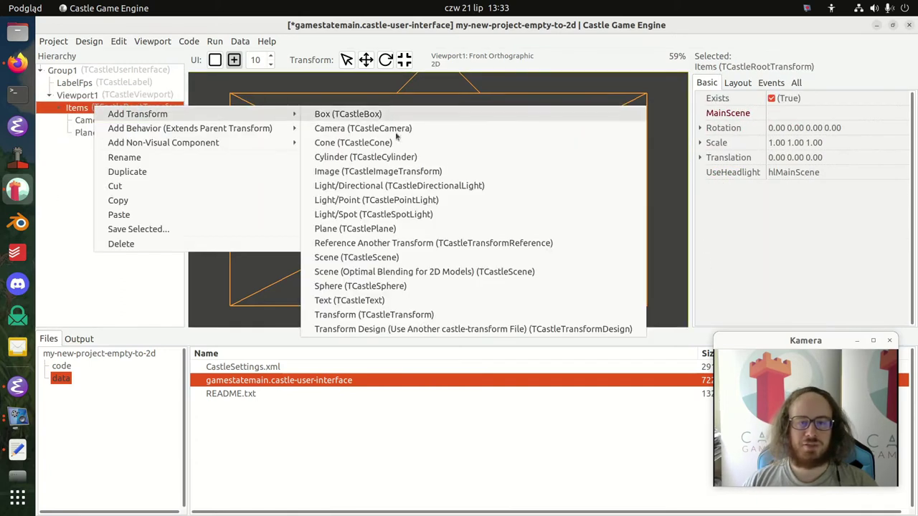
{"action": "left_click", "coordinate": [398, 231]}
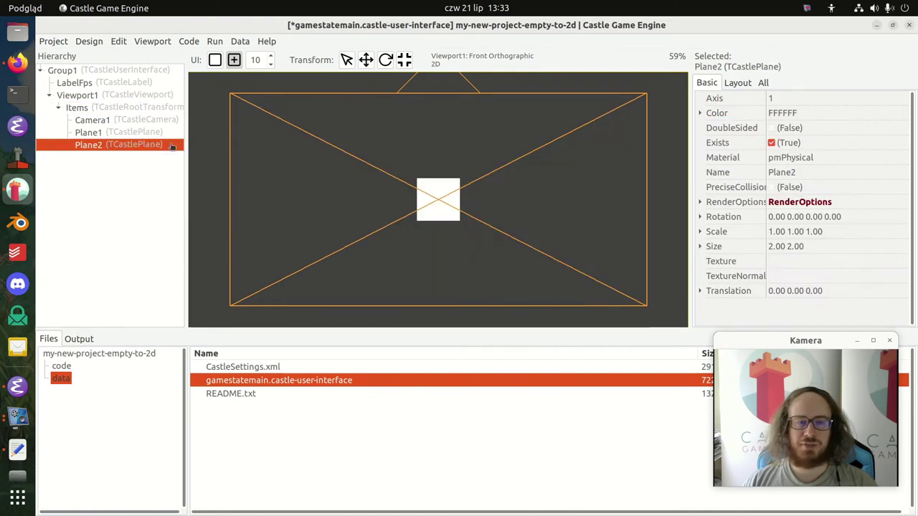
Step: Set the new plane's size to 200 by 200 and move it up along Y to about 247
{"action": "left_click", "coordinate": [837, 248]}
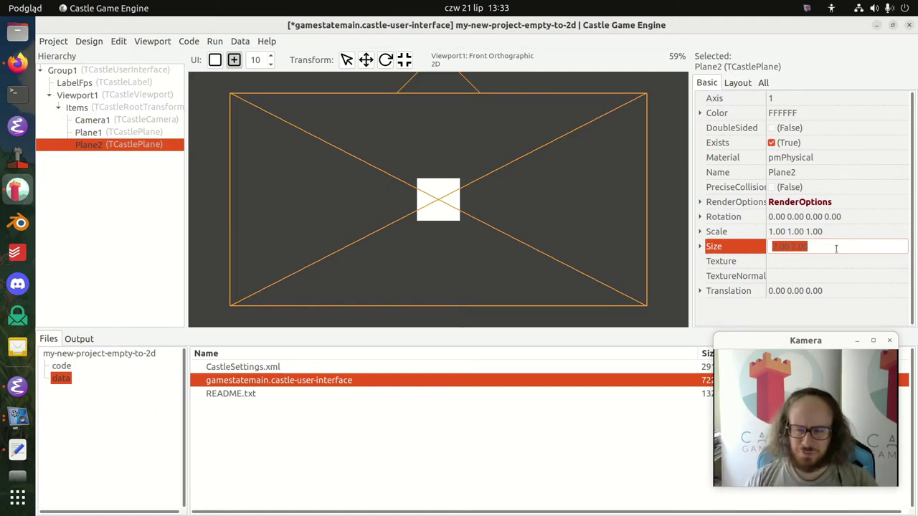
{"action": "type", "text": "200 200"}
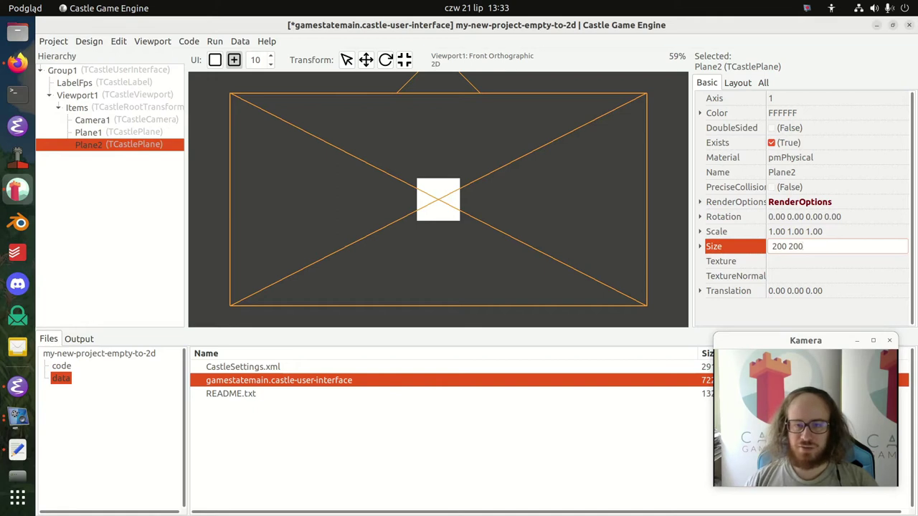
{"action": "key", "text": "Return"}
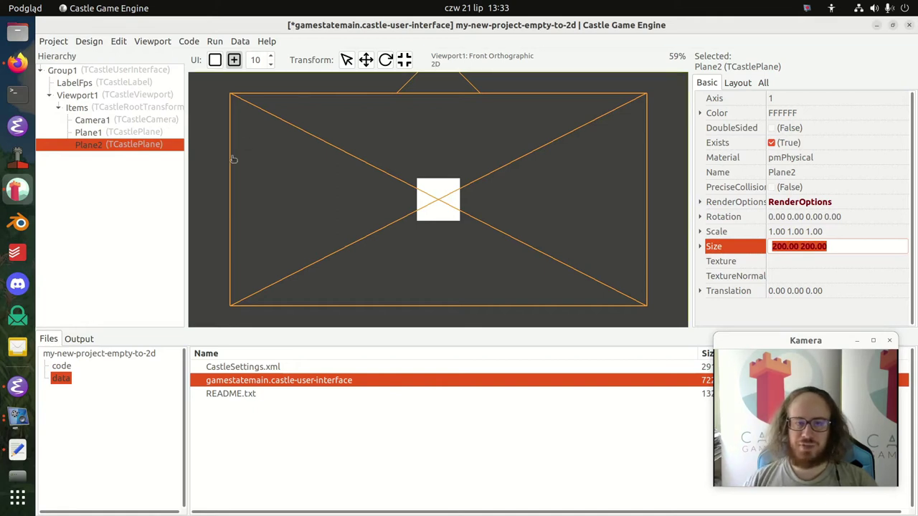
{"action": "left_click", "coordinate": [366, 60]}
{"action": "left_click_drag", "start_coordinate": [440, 170], "coordinate": [440, 115]}
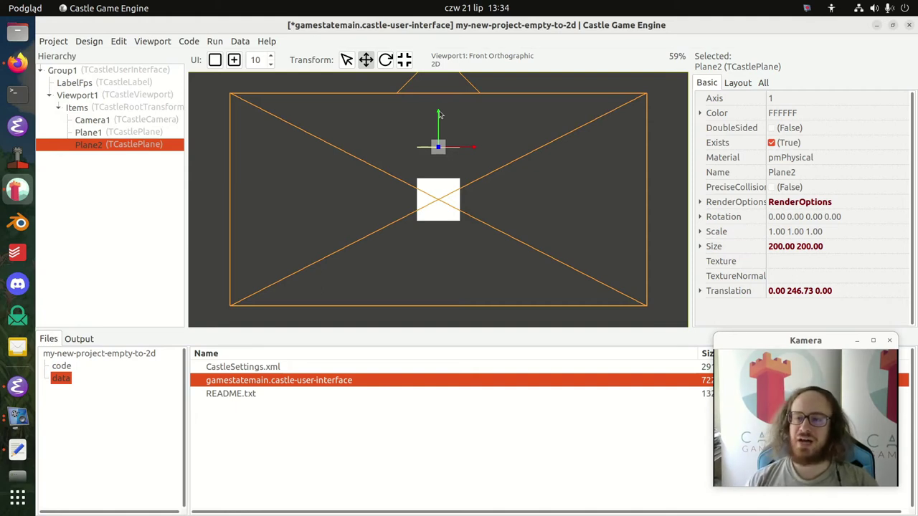
Step: Set the second plane's Axis to 2
{"action": "left_click", "coordinate": [822, 99]}
{"action": "type", "text": "2"}
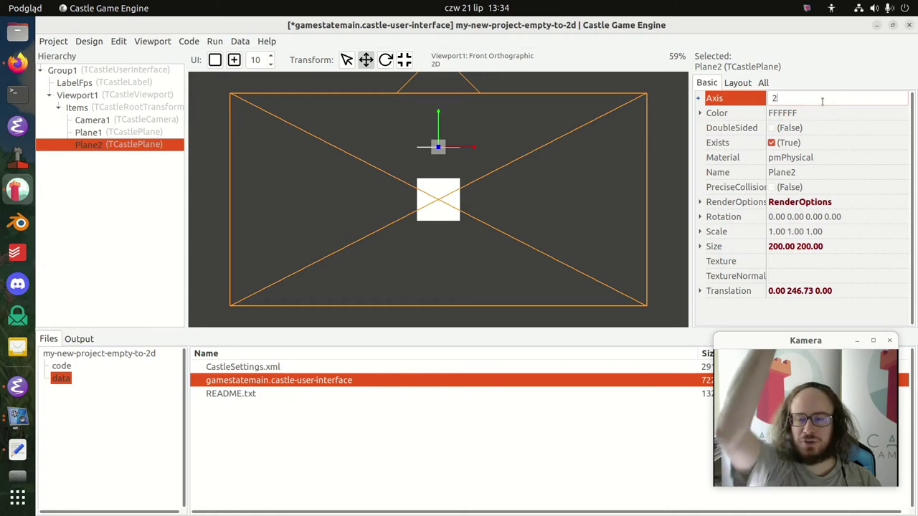
{"action": "key", "text": "Return"}
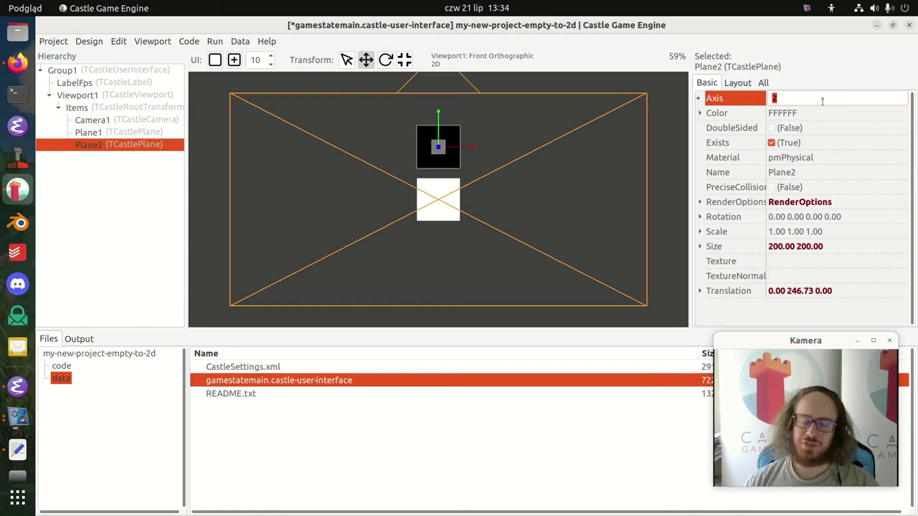
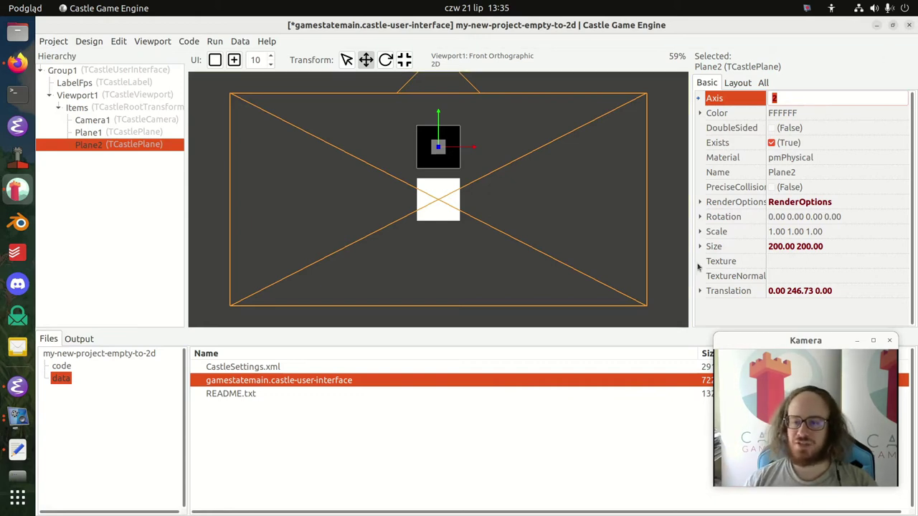
Step: Set the second plane's Z translation to 100
{"action": "left_click", "coordinate": [698, 291]}
{"action": "scroll", "coordinate": [832, 291], "scroll_direction": "down", "scroll_amount": 1}
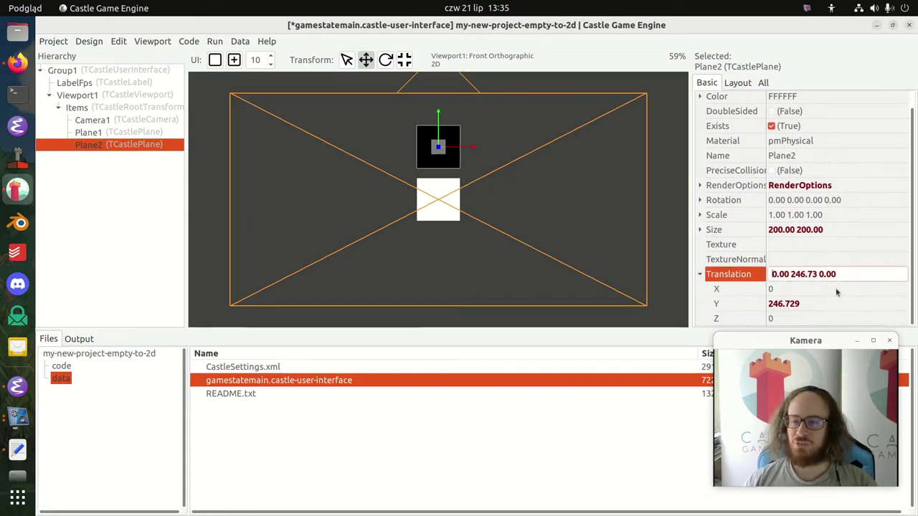
{"action": "left_click", "coordinate": [799, 318]}
{"action": "type", "text": "2"}
{"action": "double_click", "coordinate": [799, 318]}
{"action": "left_click", "coordinate": [799, 318]}
{"action": "double_click", "coordinate": [799, 318]}
{"action": "type", "text": "100"}
{"action": "key", "text": "Return"}
{"action": "type", "text": "100"}
{"action": "key", "text": "Return"}
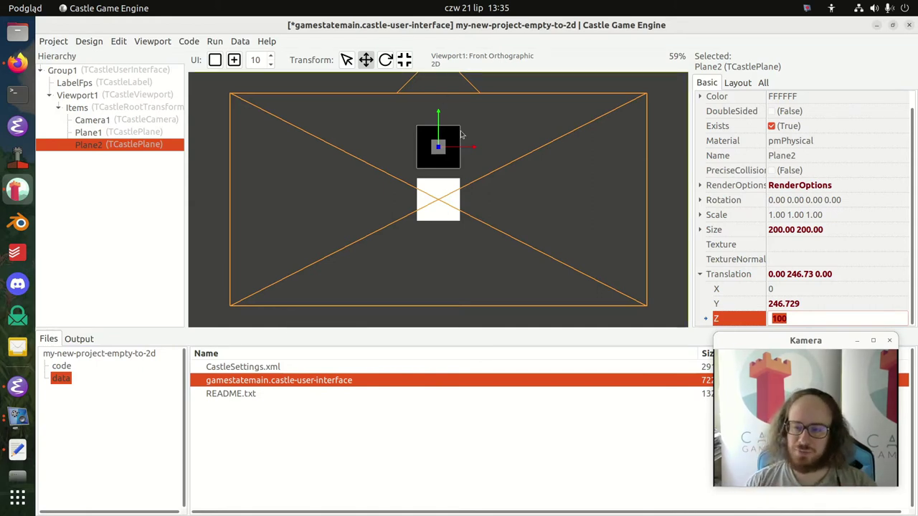
Step: Set the second plane's X and Y translation to 100 each so it overlaps the first plane
{"action": "key", "text": "Up"}
{"action": "key", "text": "Up"}
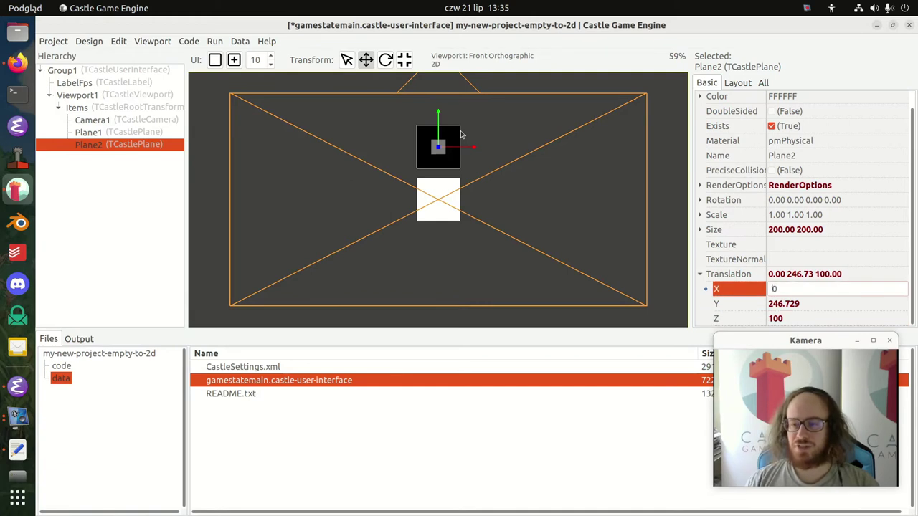
{"action": "type", "text": "100"}
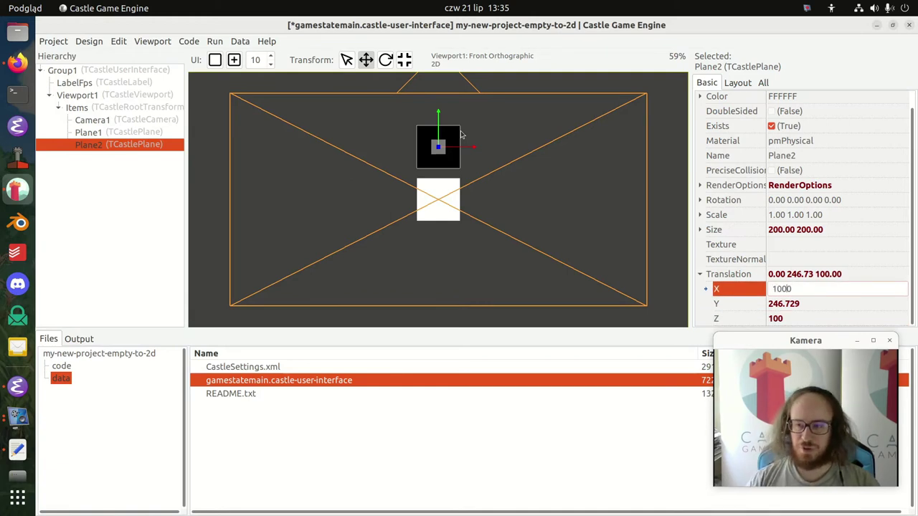
{"action": "key", "text": "Return"}
{"action": "key", "text": "Down"}
{"action": "key", "text": "ctrl+a"}
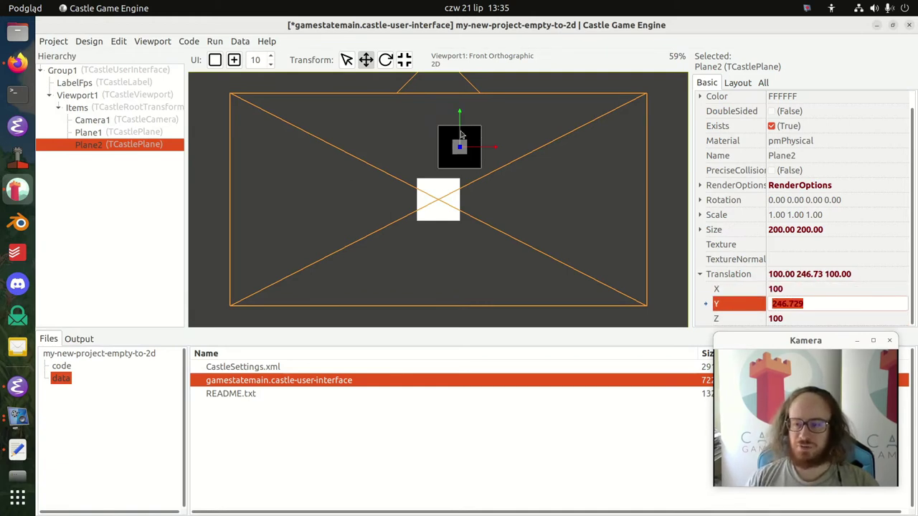
{"action": "type", "text": "100"}
{"action": "key", "text": "Return"}
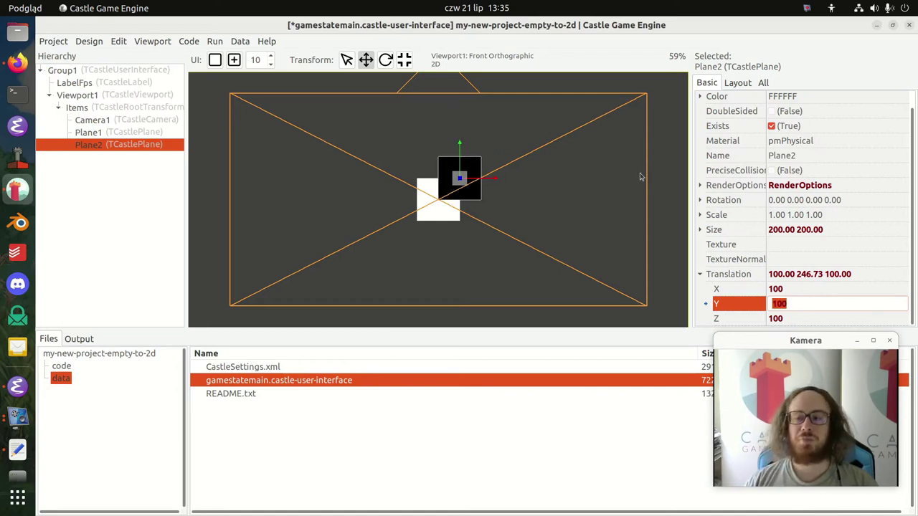
Step: Change the second plane's material to pmUnlit
{"action": "scroll", "coordinate": [703, 204], "scroll_direction": "up", "scroll_amount": 1}
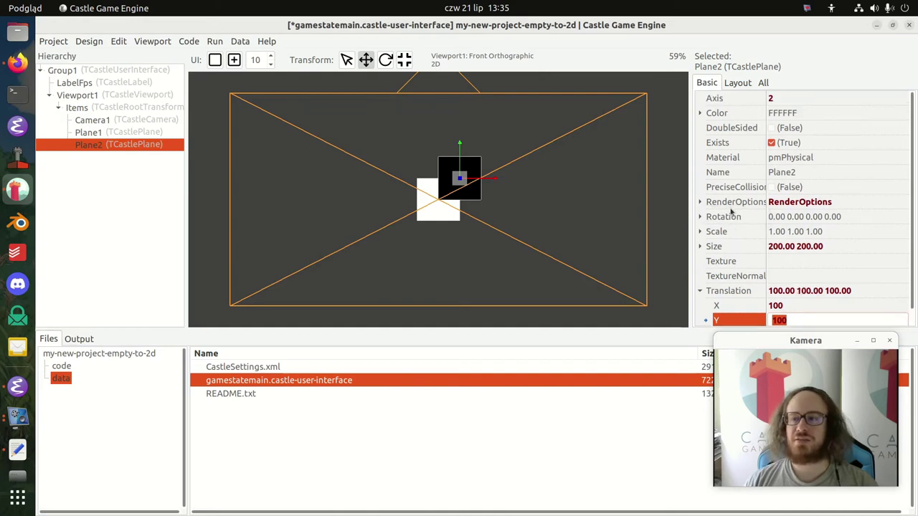
{"action": "left_click", "coordinate": [805, 113]}
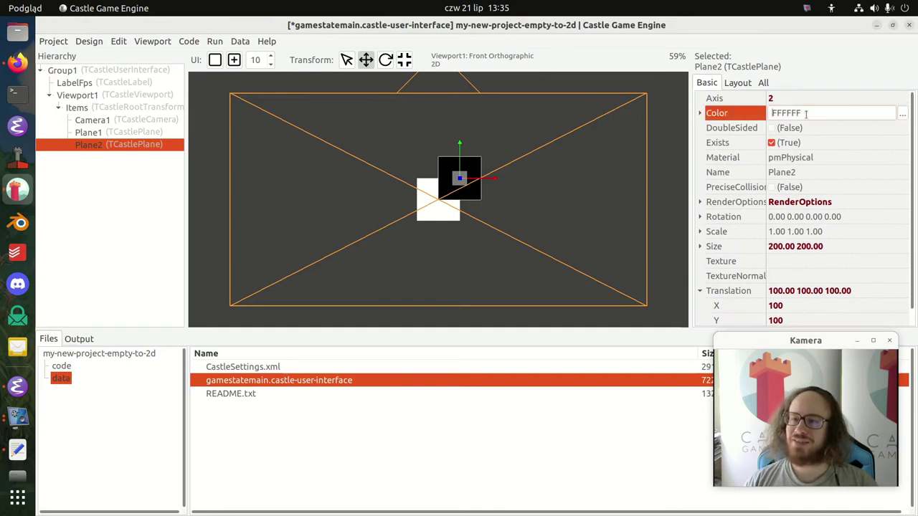
{"action": "left_click", "coordinate": [884, 160]}
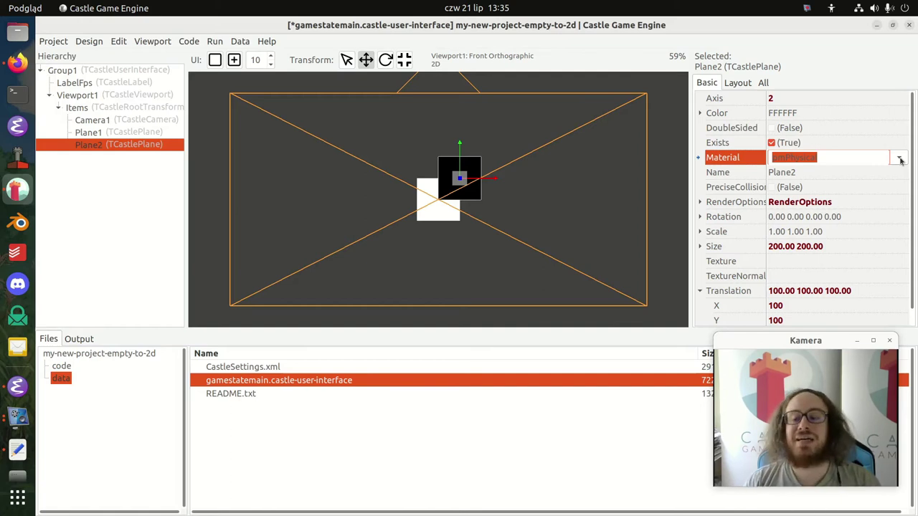
{"action": "left_click", "coordinate": [901, 160]}
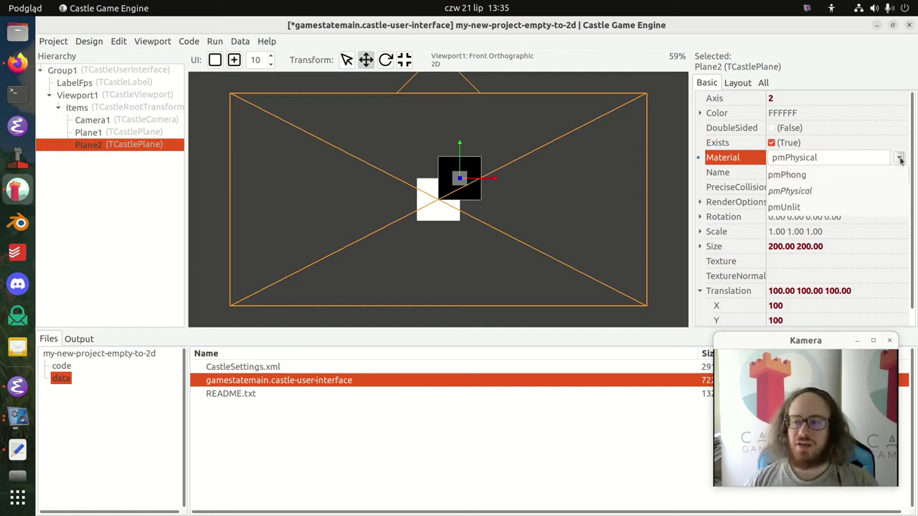
{"action": "left_click", "coordinate": [770, 206]}
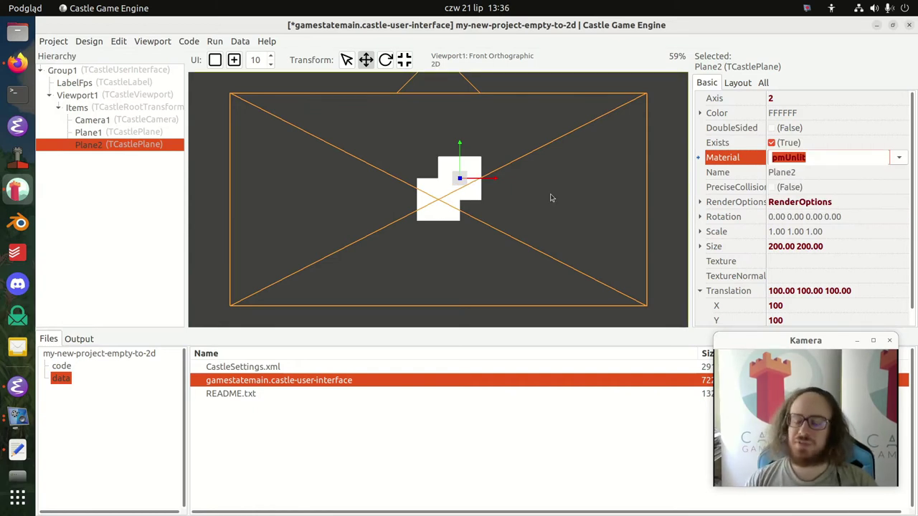
Step: Color the second plane red (FF0000) and move it to the upper-left area of the viewport, about X -616, Y 331
{"action": "left_click", "coordinate": [871, 112]}
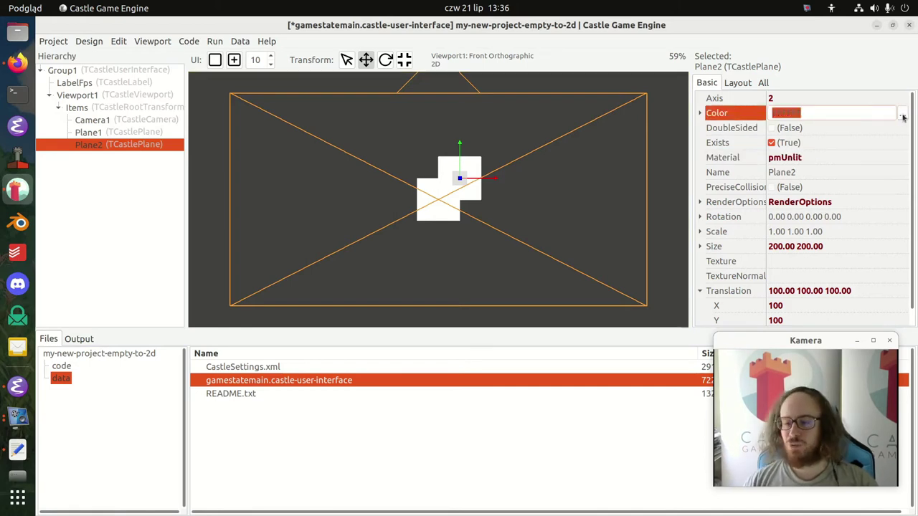
{"action": "left_click", "coordinate": [902, 115]}
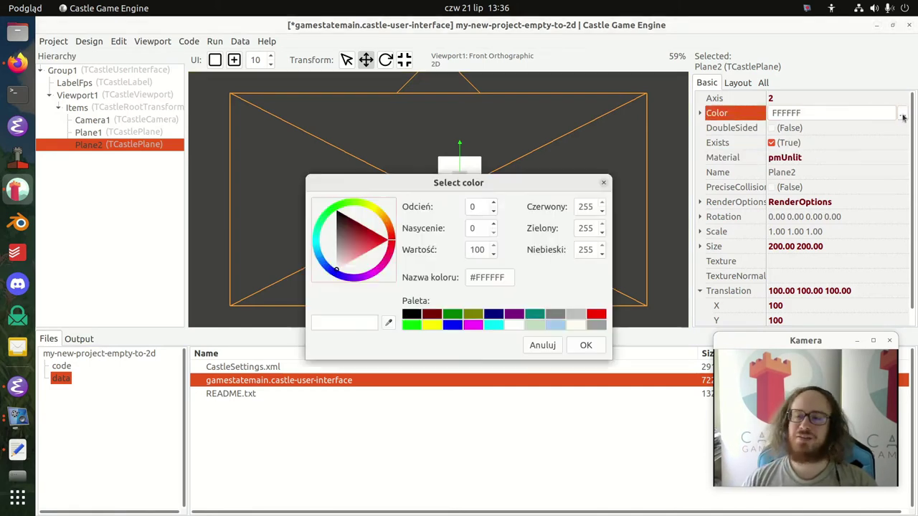
{"action": "left_click", "coordinate": [387, 239]}
{"action": "left_click", "coordinate": [585, 345]}
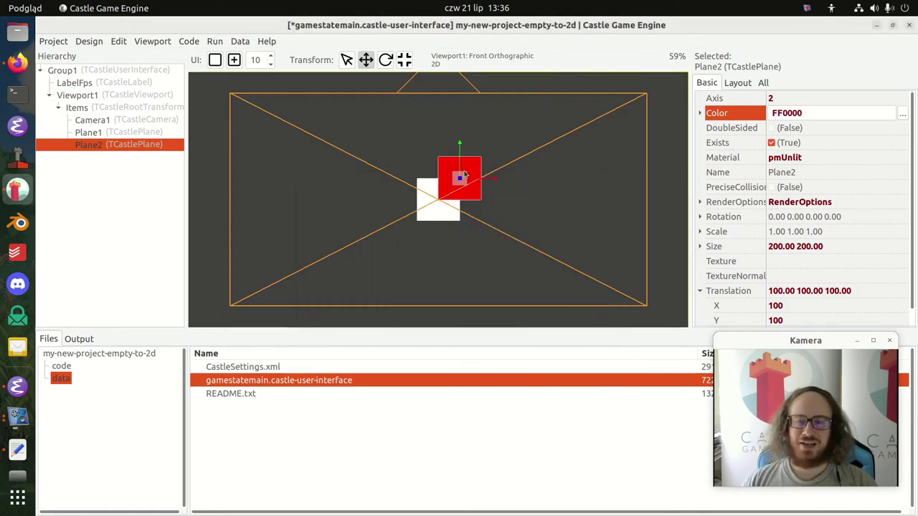
{"action": "left_click_drag", "start_coordinate": [461, 177], "coordinate": [307, 129]}
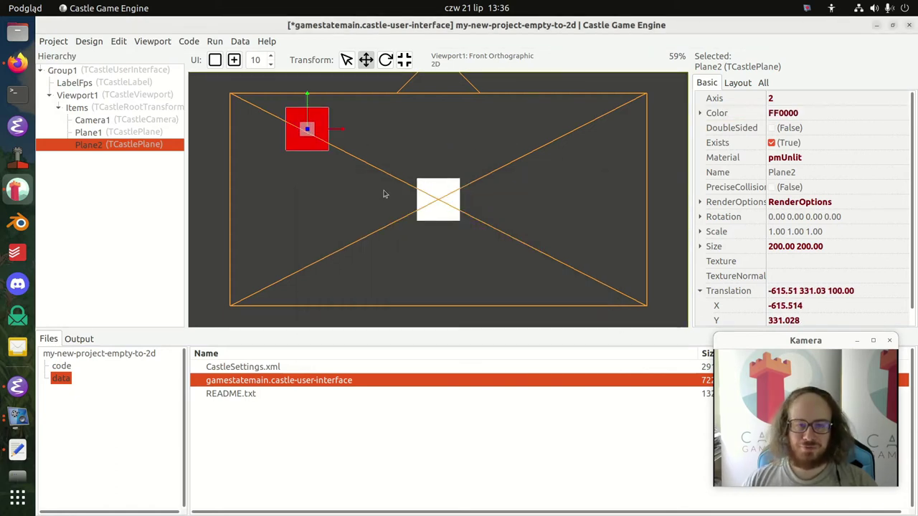
Step: Duplicate the red plane and move the copy beside the white plane, to about X -250, Y -50
{"action": "left_click", "coordinate": [118, 40]}
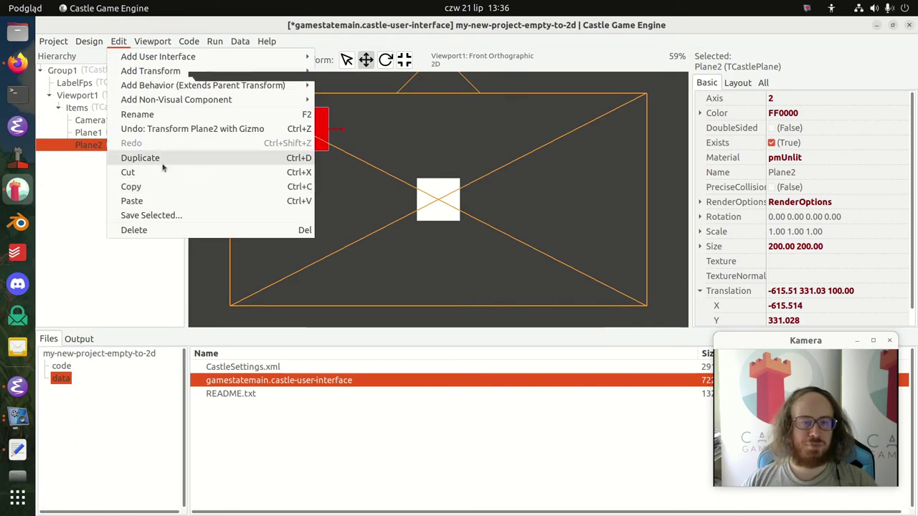
{"action": "left_click", "coordinate": [139, 156]}
{"action": "left_click_drag", "start_coordinate": [308, 130], "coordinate": [384, 208]}
Step: Change the duplicated plane's color to blue (0000FF)
{"action": "left_click", "coordinate": [832, 113]}
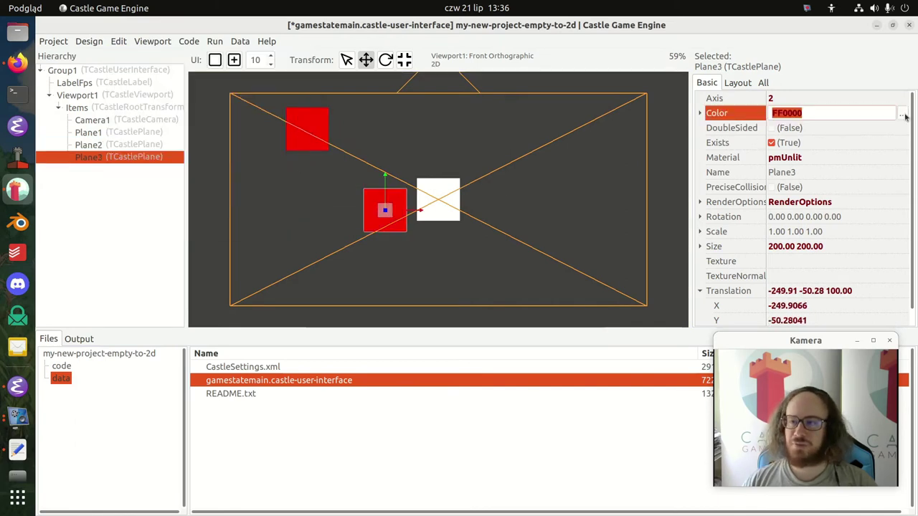
{"action": "left_click", "coordinate": [902, 114]}
{"action": "left_click", "coordinate": [453, 324]}
{"action": "left_click", "coordinate": [585, 345]}
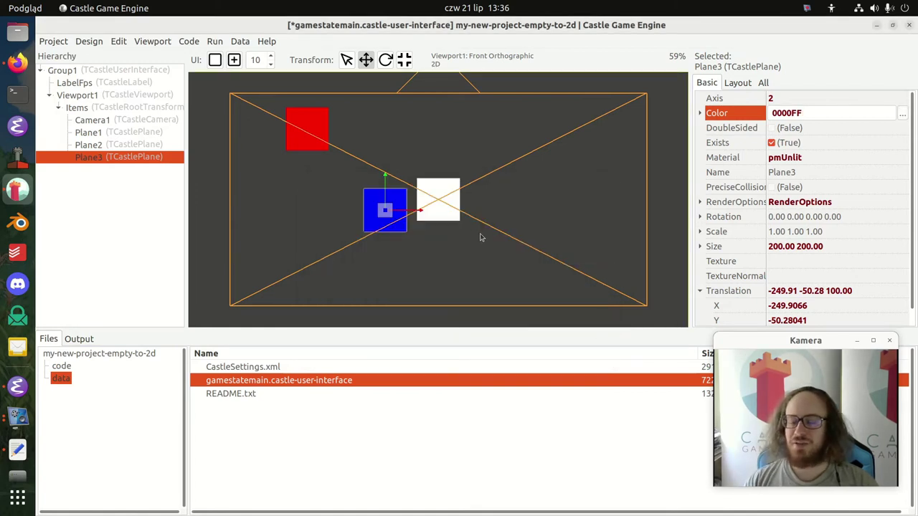
Step: Add a cone (TCastleCone) to the viewport's Items and move it above the white plane, to about Y 253
{"action": "left_click", "coordinate": [106, 107]}
{"action": "right_click", "coordinate": [105, 107]}
{"action": "mouse_move", "coordinate": [196, 115]}
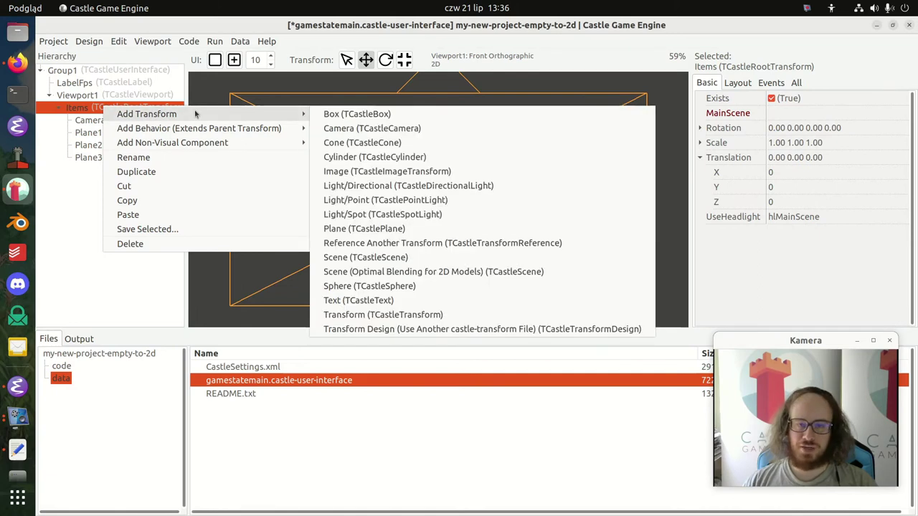
{"action": "left_click", "coordinate": [371, 143]}
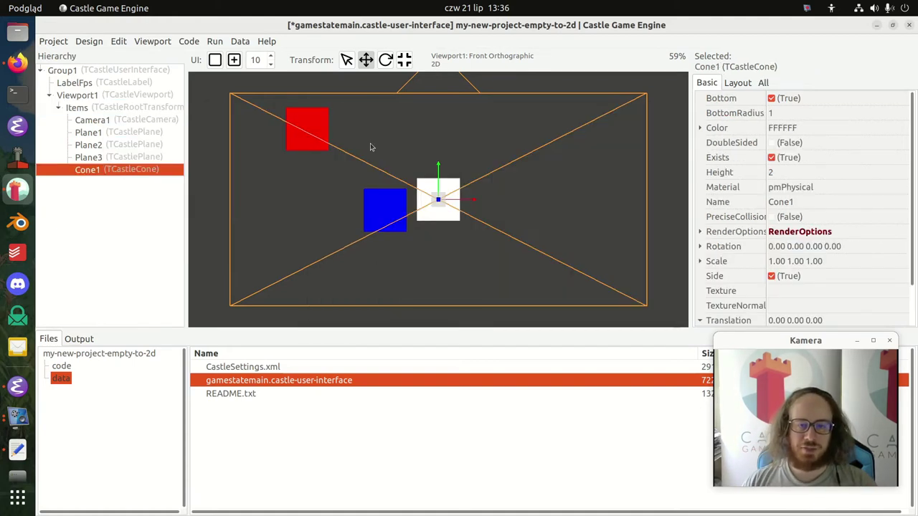
{"action": "left_click_drag", "start_coordinate": [440, 168], "coordinate": [440, 115]}
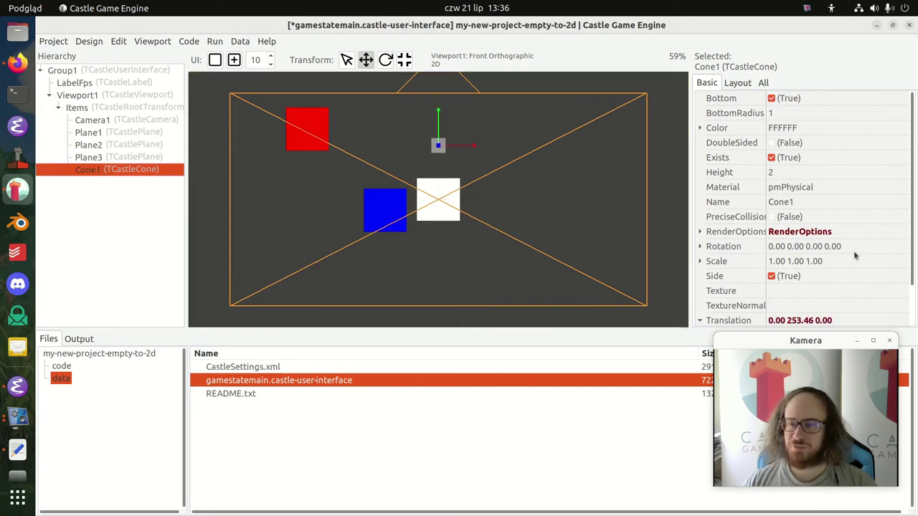
Step: Scale the cone uniformly to 100 on all axes
{"action": "left_click", "coordinate": [825, 263]}
{"action": "type", "text": "100"}
{"action": "key", "text": "Return"}
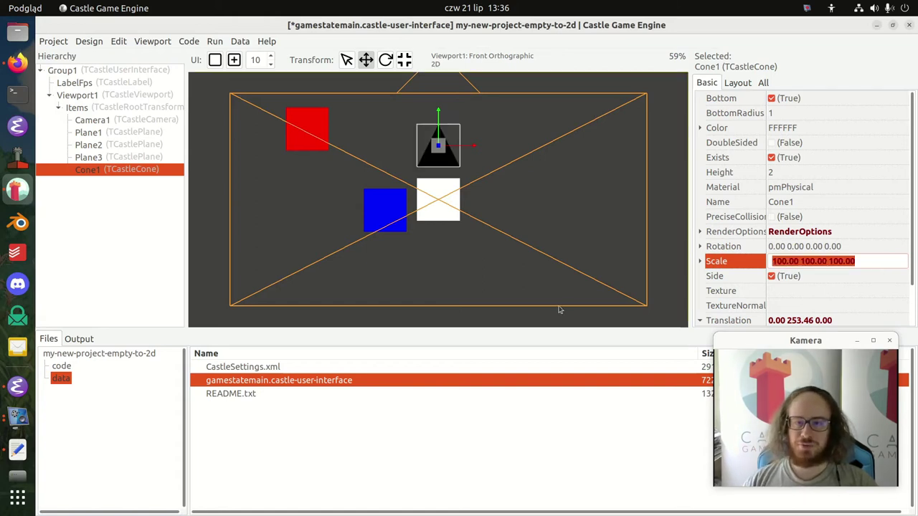
Step: Change the cone's material to pmUnlit
{"action": "middle_click_drag", "start_coordinate": [458, 154], "coordinate": [465, 193]}
{"action": "scroll", "coordinate": [372, 152], "scroll_direction": "up", "scroll_amount": 3}
{"action": "right_click_drag", "start_coordinate": [465, 195], "coordinate": [469, 192]}
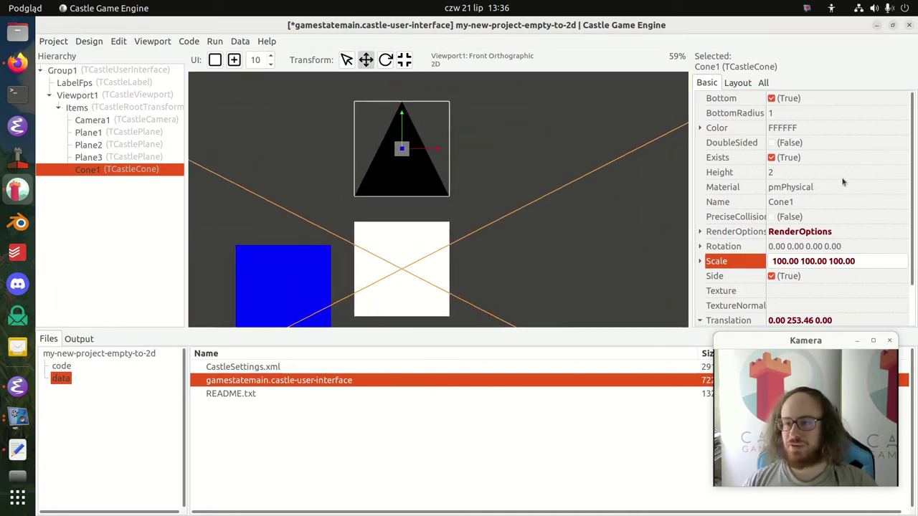
{"action": "left_click", "coordinate": [903, 190]}
{"action": "left_click", "coordinate": [830, 239]}
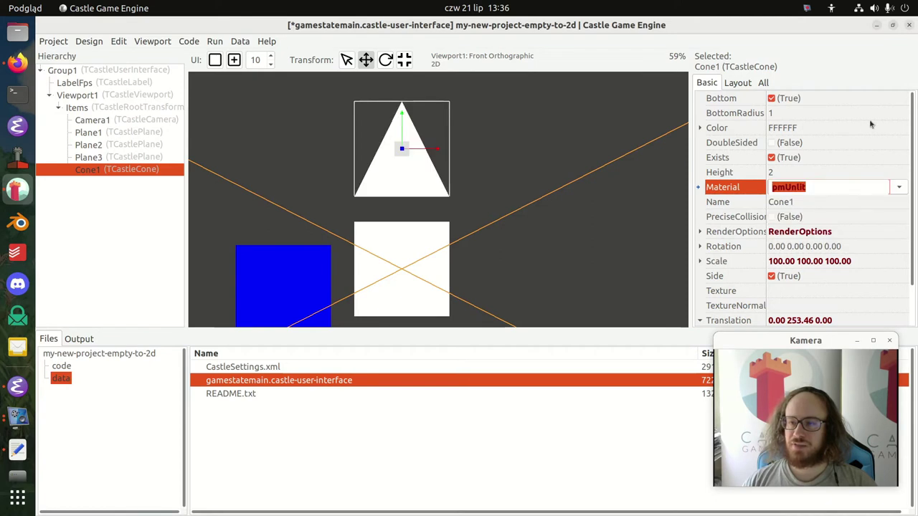
Step: Change the cone's color to magenta (FF00FF)
{"action": "left_click", "coordinate": [902, 128]}
{"action": "left_click", "coordinate": [902, 128]}
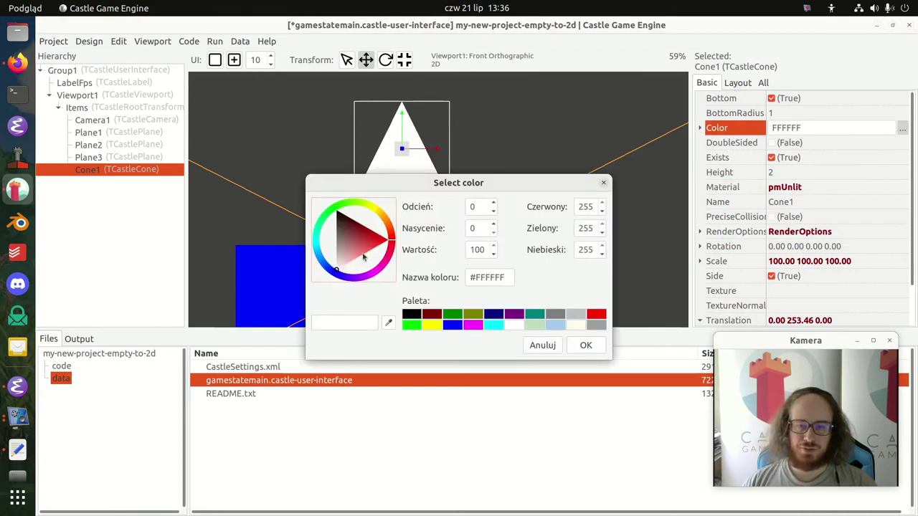
{"action": "left_click", "coordinate": [472, 326]}
{"action": "left_click", "coordinate": [585, 345]}
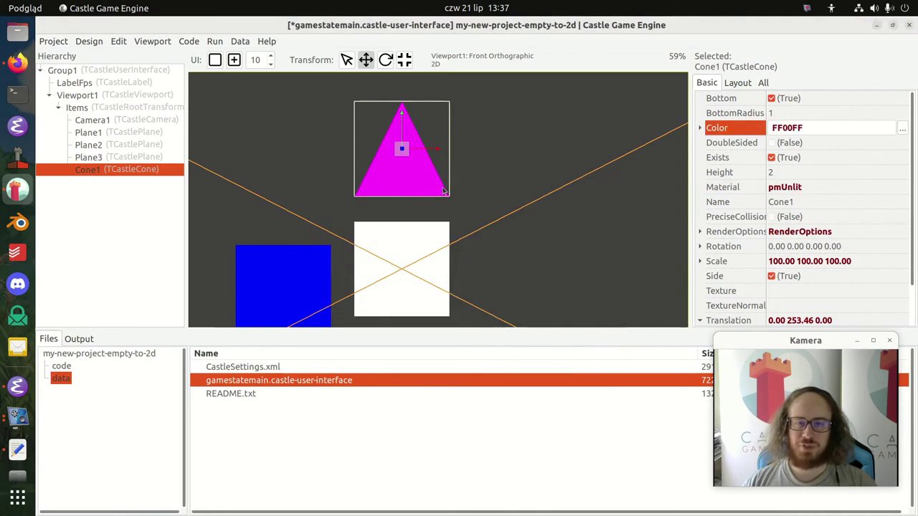
{"action": "scroll", "coordinate": [444, 194], "scroll_direction": "down", "scroll_amount": 5}
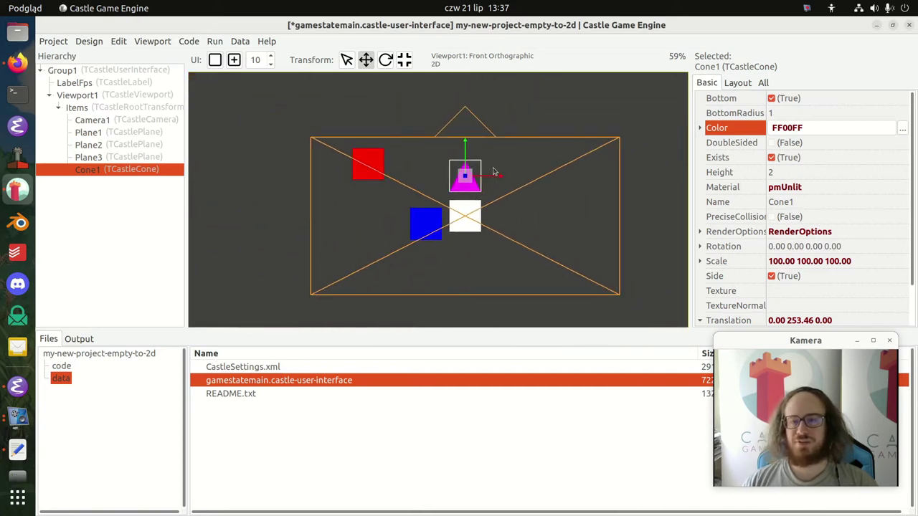
{"action": "scroll", "coordinate": [519, 208], "scroll_direction": "up", "scroll_amount": 3}
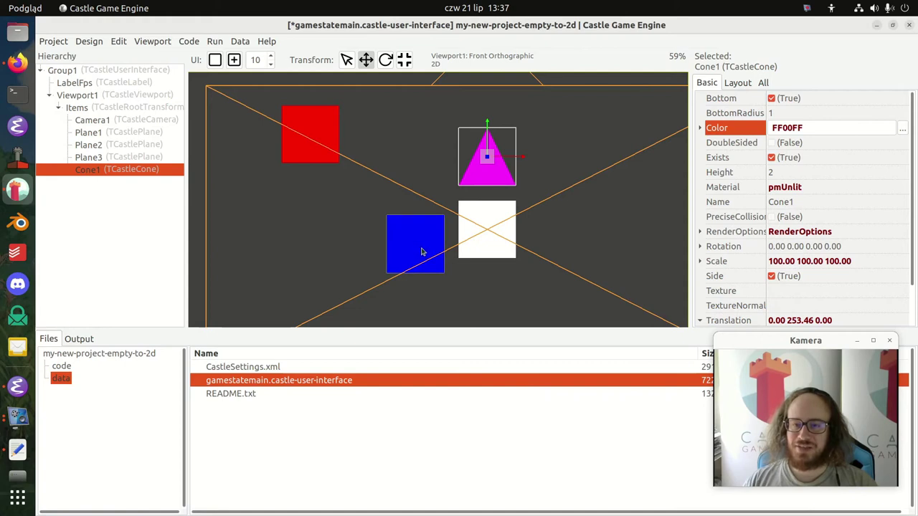
{"action": "scroll", "coordinate": [502, 232], "scroll_direction": "down", "scroll_amount": 2}
{"action": "scroll", "coordinate": [504, 229], "scroll_direction": "down", "scroll_amount": 1}
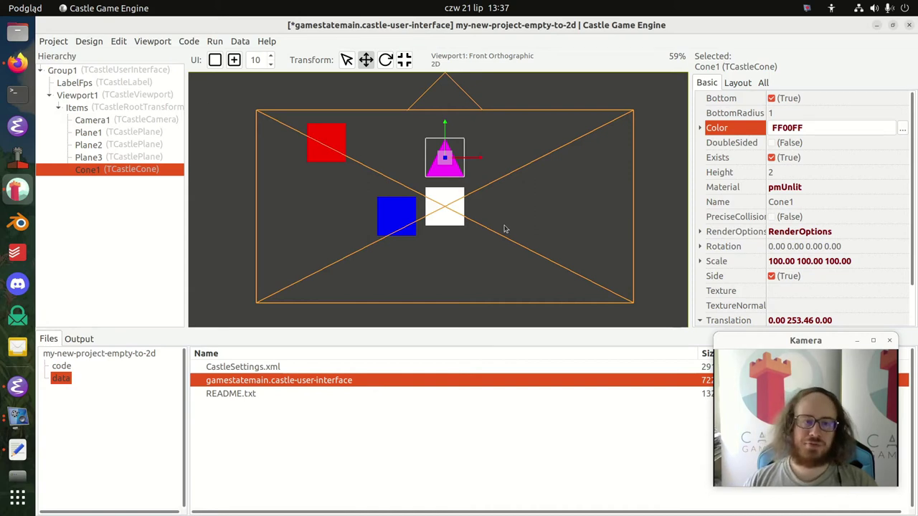
{"action": "right_click", "coordinate": [106, 108]}
{"action": "mouse_move", "coordinate": [133, 111]}
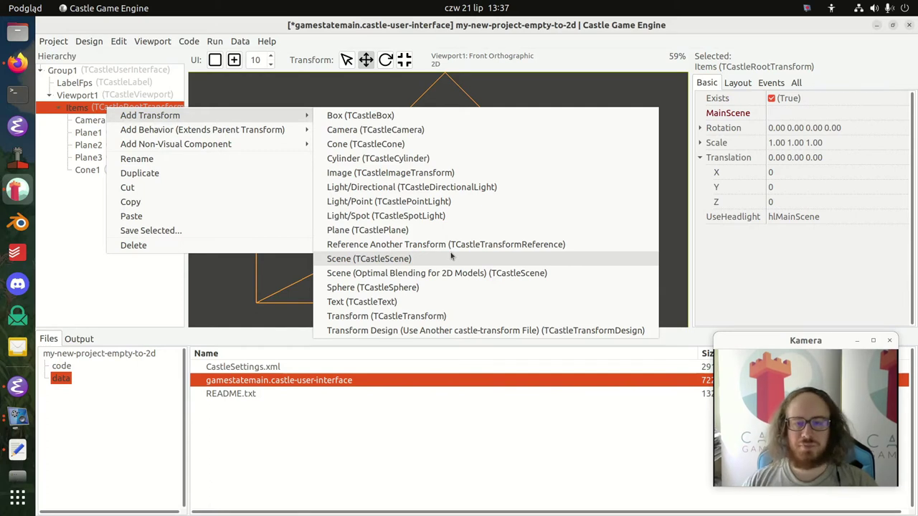
{"action": "left_click", "coordinate": [453, 175]}
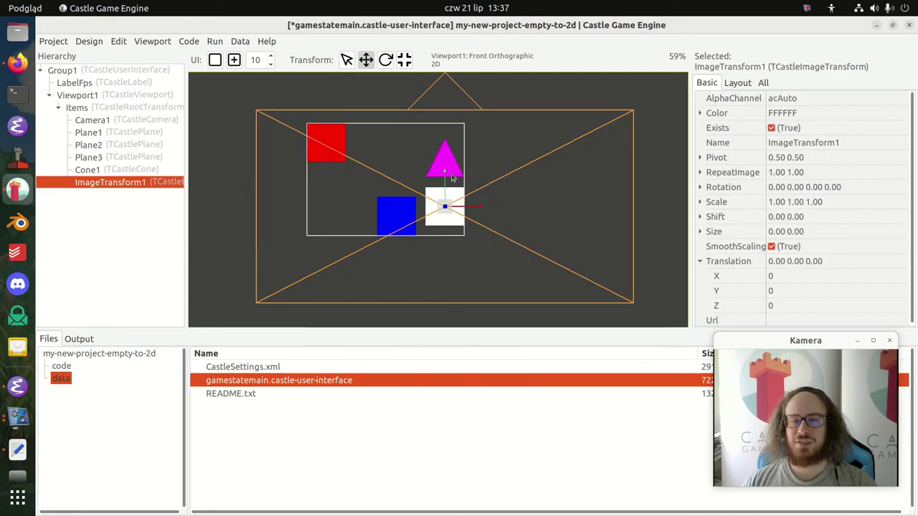
{"action": "left_click", "coordinate": [885, 323]}
{"action": "left_click", "coordinate": [902, 319]}
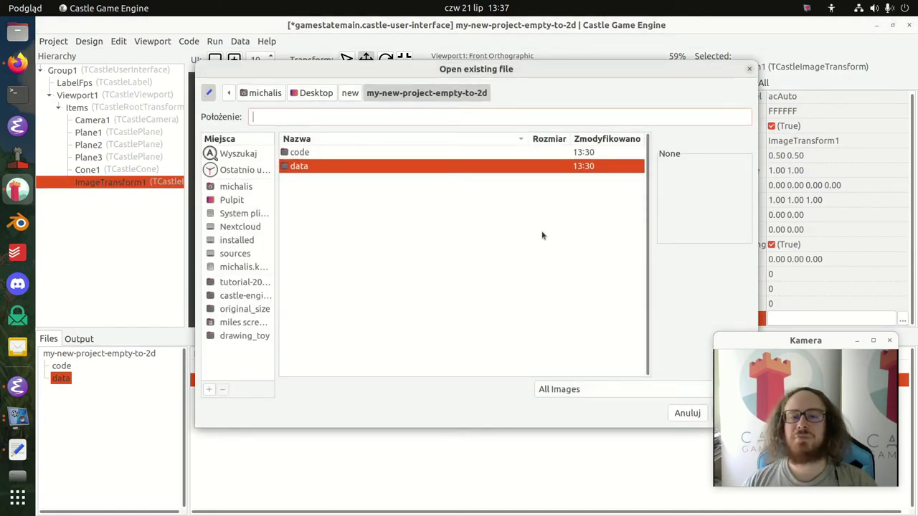
{"action": "key", "text": "Escape"}
{"action": "left_click", "coordinate": [107, 170]}
{"action": "left_click", "coordinate": [111, 184]}
{"action": "key", "text": "Delete"}
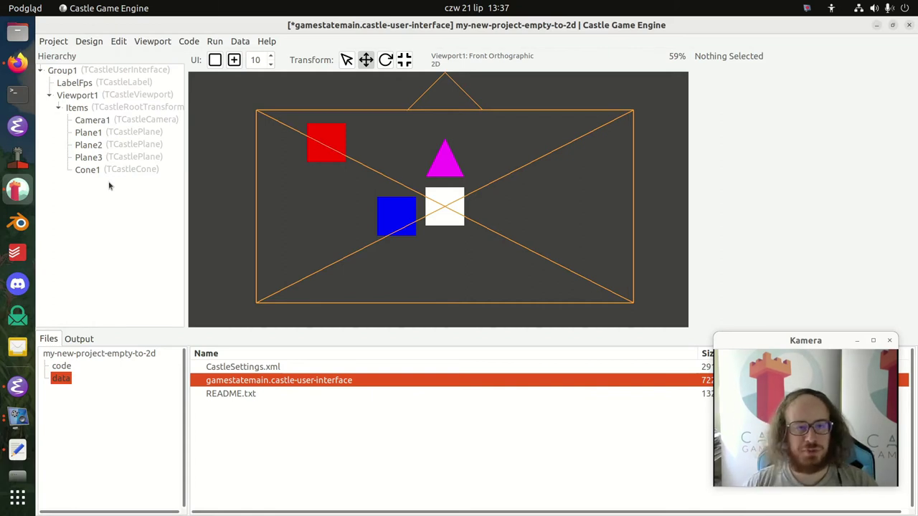
Step: Save the design, compile and run the project to check the scene, and close the game window
{"action": "left_click", "coordinate": [94, 119]}
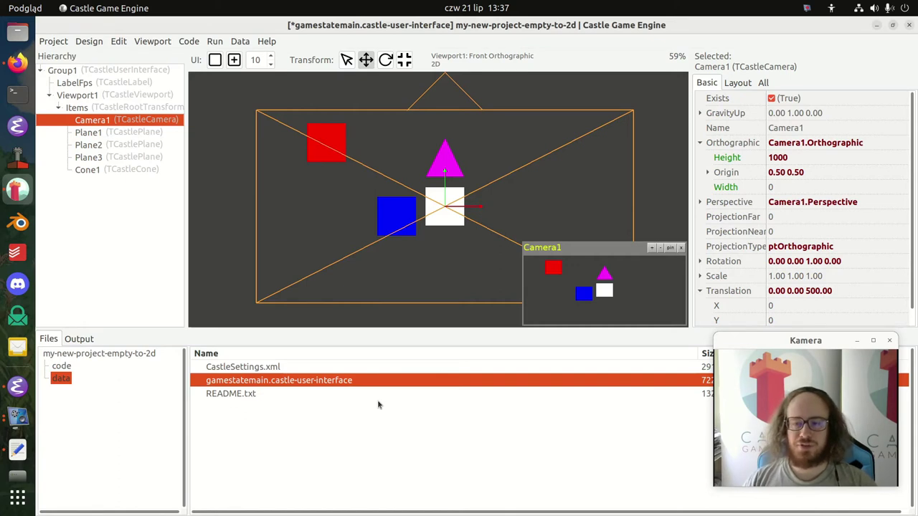
{"action": "key", "text": "ctrl+s"}
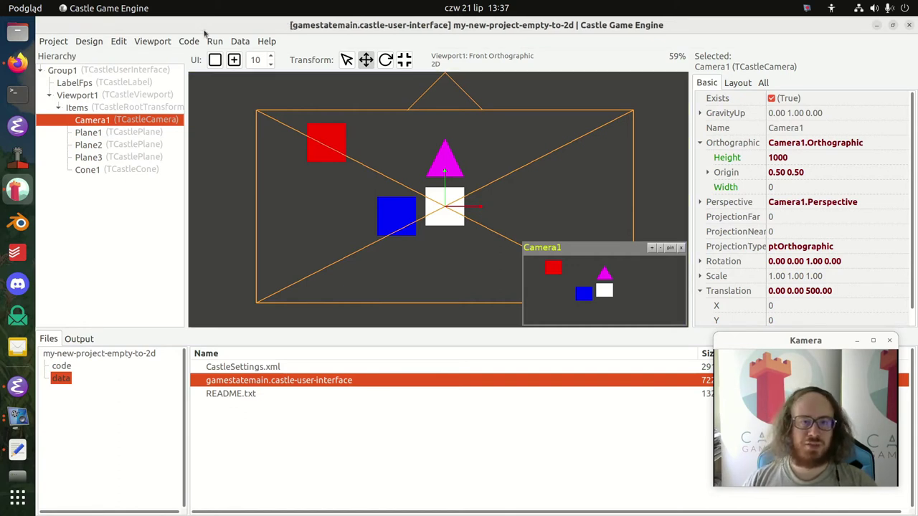
{"action": "left_click", "coordinate": [214, 41]}
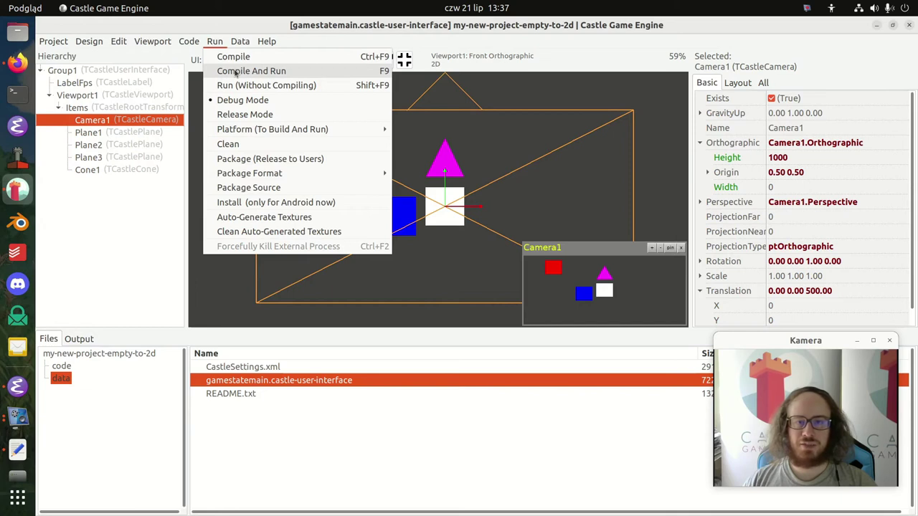
{"action": "left_click", "coordinate": [237, 71]}
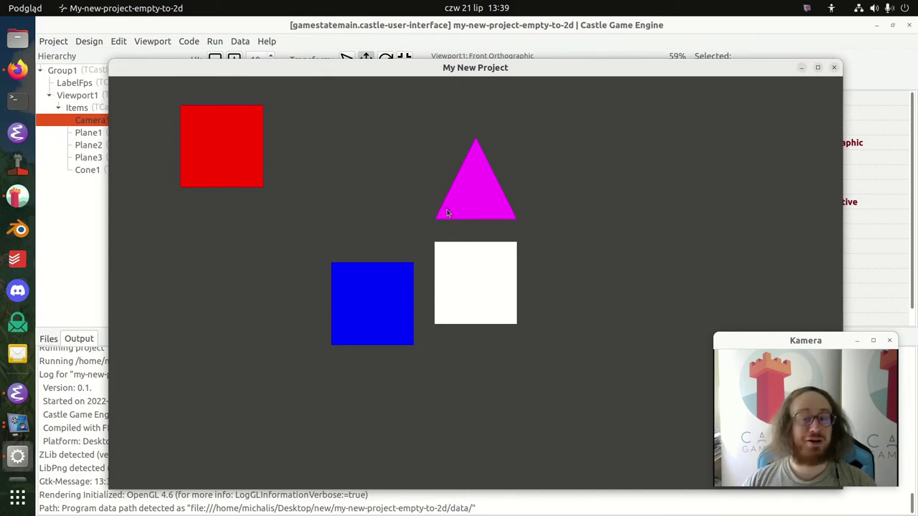
{"action": "middle_click_drag", "start_coordinate": [772, 107], "coordinate": [607, 156], "text": "super"}
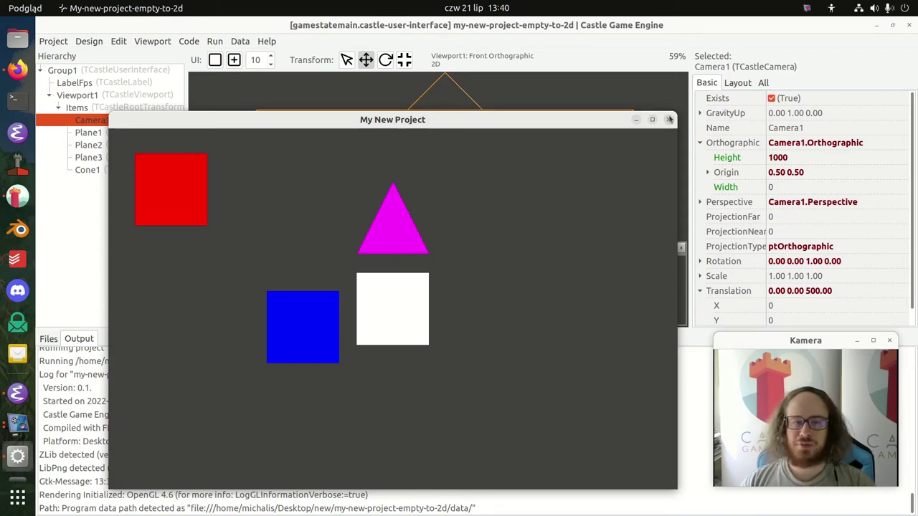
{"action": "left_click", "coordinate": [668, 119]}
{"action": "left_click", "coordinate": [155, 96]}
{"action": "right_click", "coordinate": [155, 96]}
{"action": "mouse_move", "coordinate": [208, 101]}
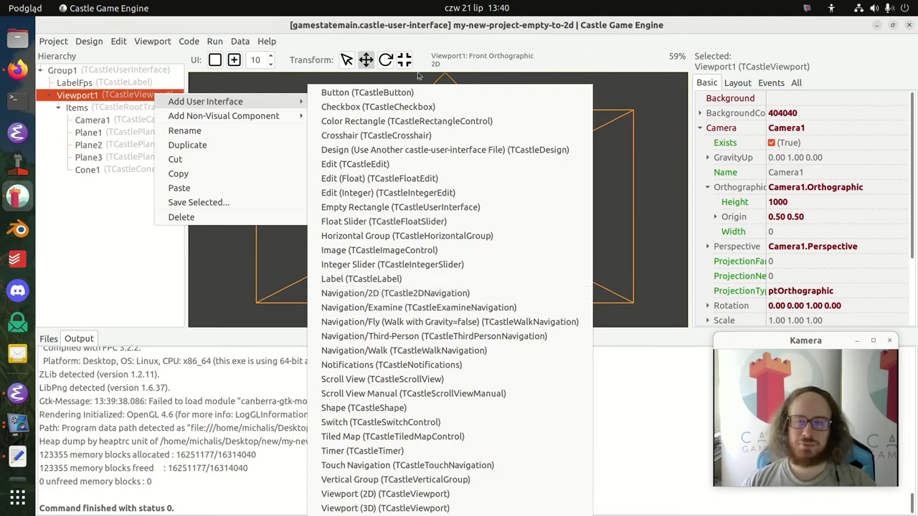
{"action": "left_click", "coordinate": [432, 32]}
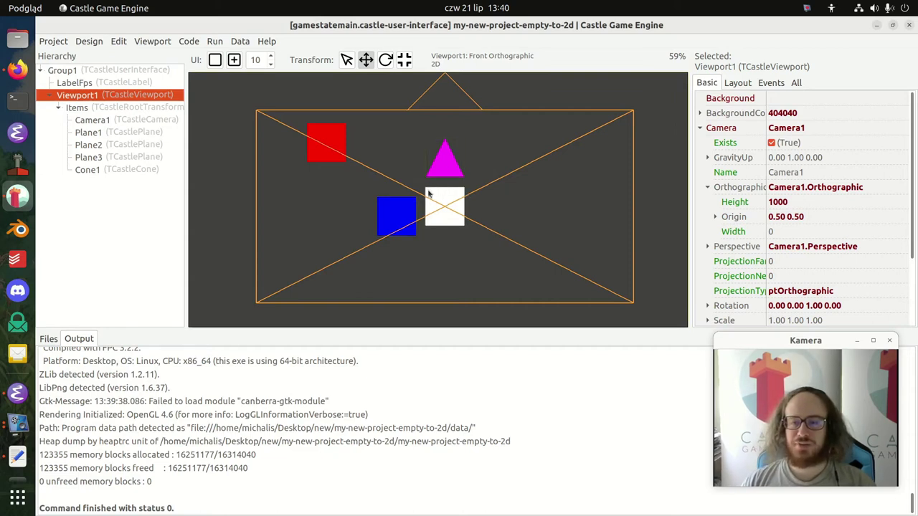
Step: Examine the planes, cone and camera frame by panning and zooming in the 2D viewport
{"action": "middle_click_drag", "start_coordinate": [430, 195], "coordinate": [449, 179]}
{"action": "scroll", "coordinate": [450, 179], "scroll_direction": "down", "scroll_amount": 3}
{"action": "scroll", "coordinate": [451, 183], "scroll_direction": "up", "scroll_amount": 3}
{"action": "scroll", "coordinate": [455, 185], "scroll_direction": "down", "scroll_amount": 2}
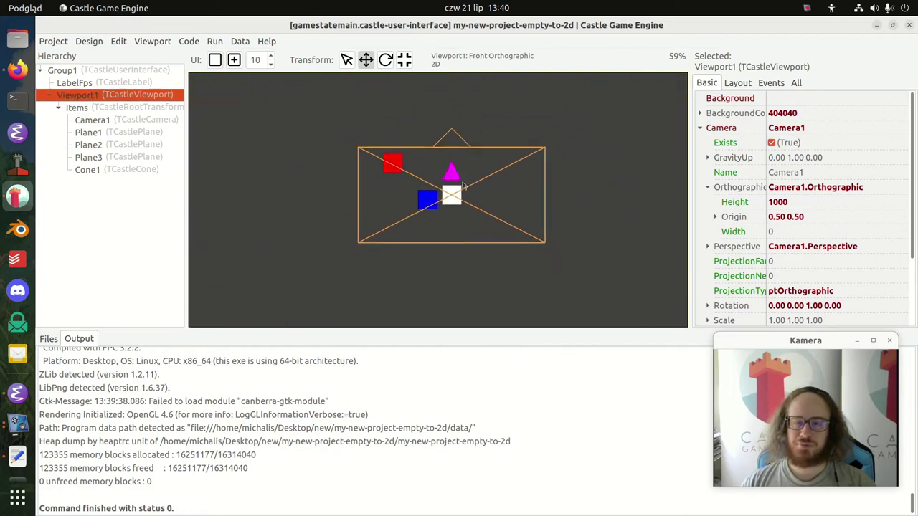
{"action": "scroll", "coordinate": [465, 191], "scroll_direction": "up", "scroll_amount": 5}
{"action": "scroll", "coordinate": [465, 192], "scroll_direction": "down", "scroll_amount": 4}
{"action": "scroll", "coordinate": [480, 184], "scroll_direction": "up", "scroll_amount": 3}
{"action": "scroll", "coordinate": [497, 168], "scroll_direction": "down", "scroll_amount": 2}
{"action": "scroll", "coordinate": [496, 168], "scroll_direction": "down", "scroll_amount": 3}
{"action": "scroll", "coordinate": [452, 207], "scroll_direction": "up", "scroll_amount": 1}
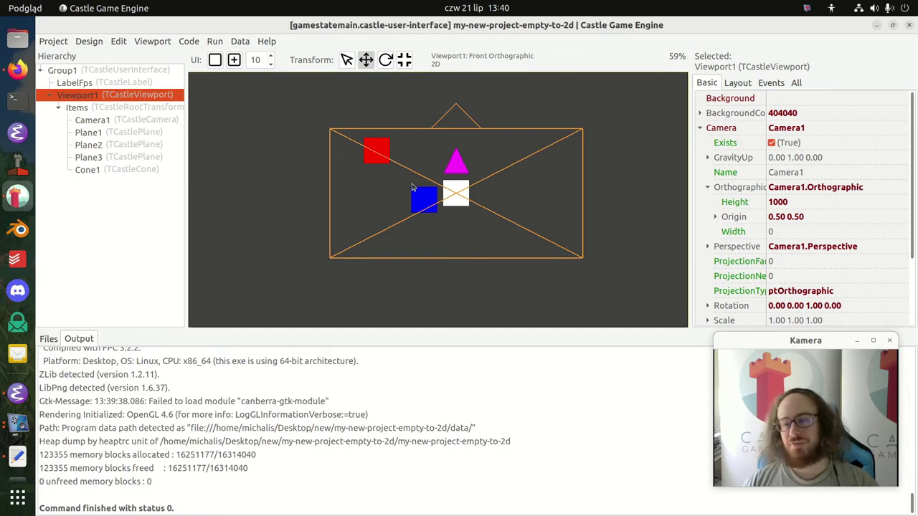
Step: Switch the viewport navigation to Fly, turn the view to an angle and raise the fly speed to 501.19
{"action": "left_click", "coordinate": [165, 43]}
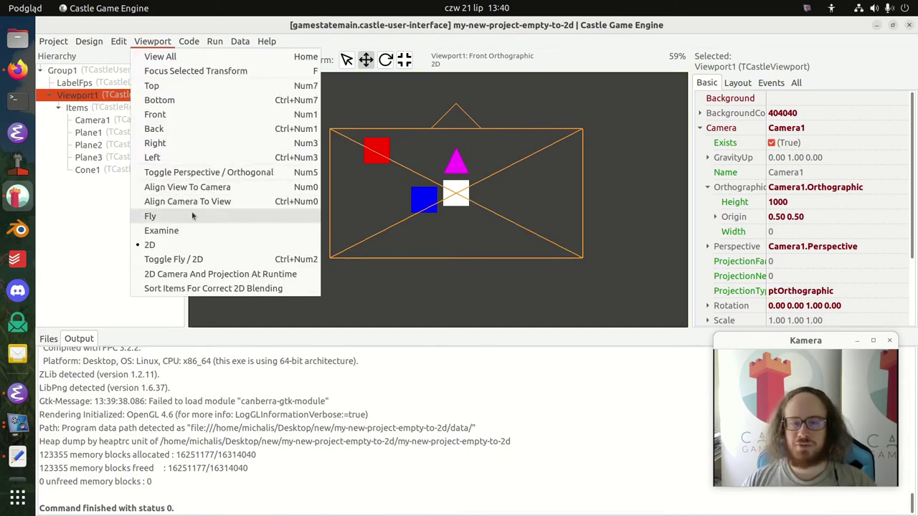
{"action": "left_click", "coordinate": [152, 215]}
{"action": "right_click_drag", "start_coordinate": [506, 187], "coordinate": [439, 195]}
{"action": "scroll", "coordinate": [505, 191], "scroll_direction": "up", "scroll_amount": 8}
{"action": "scroll", "coordinate": [505, 191], "scroll_direction": "up", "scroll_amount": 20}
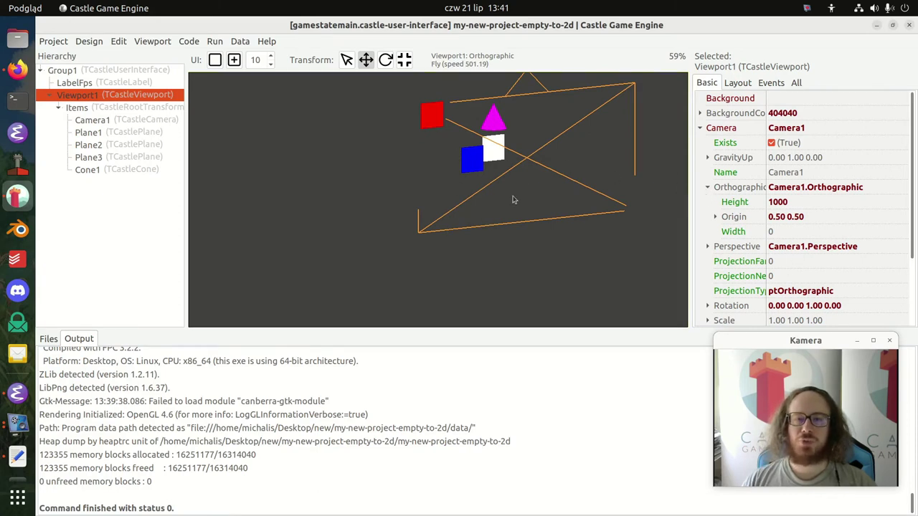
Step: Toggle the viewport to perspective projection and fly around the scene, starting from a focus on the blue plane
{"action": "left_click", "coordinate": [152, 40]}
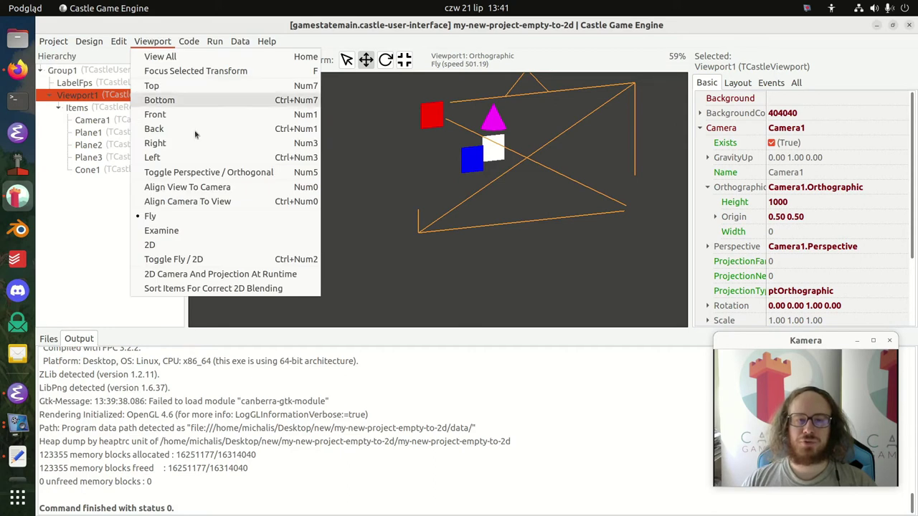
{"action": "left_click", "coordinate": [226, 173]}
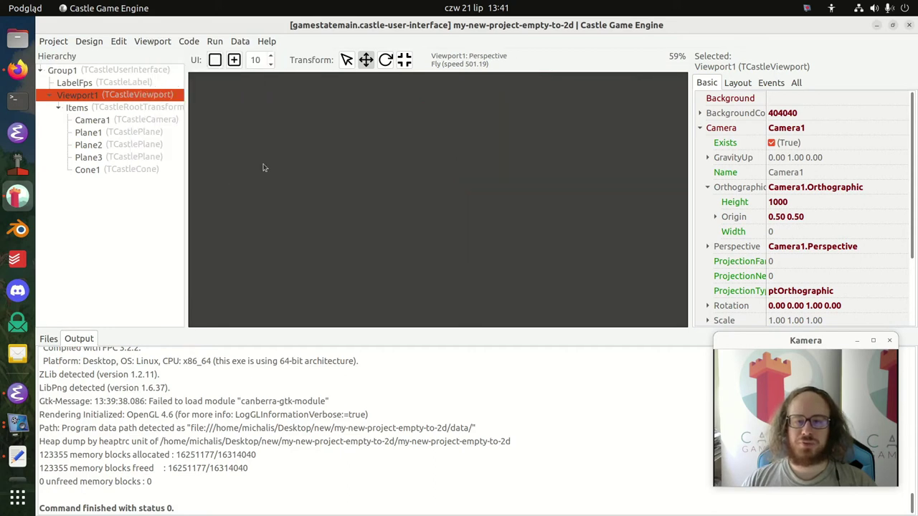
{"action": "left_click", "coordinate": [112, 157]}
{"action": "key", "text": "f"}
{"action": "key", "text": "s"}
{"action": "right_click_drag", "start_coordinate": [545, 190], "coordinate": [323, 212]}
{"action": "key", "text": "w"}
{"action": "key", "text": "d"}
{"action": "key", "text": "d"}
{"action": "key", "text": "e"}
{"action": "key", "text": "a"}
{"action": "key", "text": "w"}
{"action": "key", "text": "d"}
{"action": "key", "text": "s"}
{"action": "key", "text": "a"}
{"action": "right_click_drag", "start_coordinate": [412, 172], "coordinate": [459, 210]}
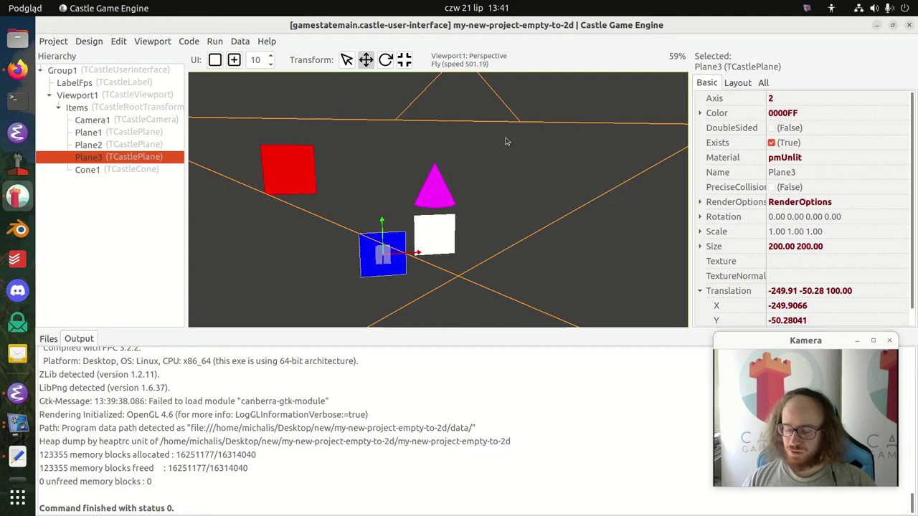
Step: Return the viewport to an orthographic front view with 2D navigation
{"action": "left_click", "coordinate": [153, 41]}
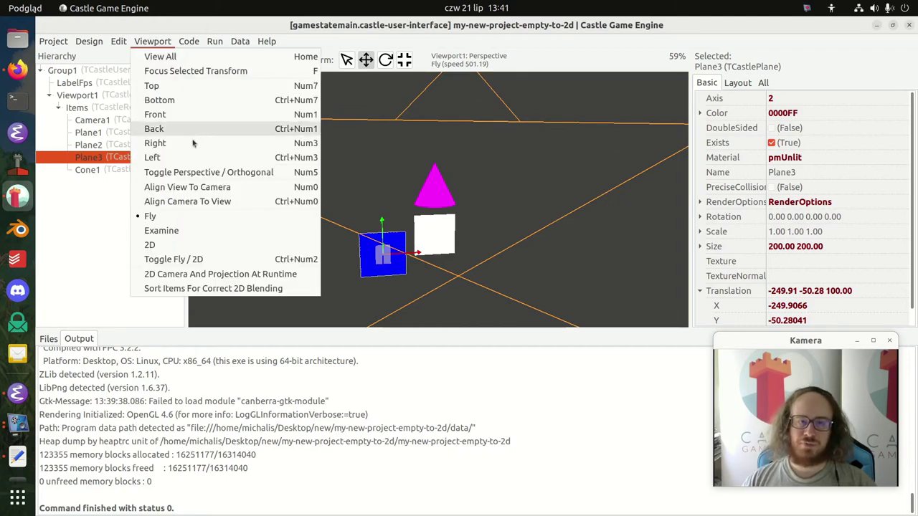
{"action": "left_click", "coordinate": [230, 172]}
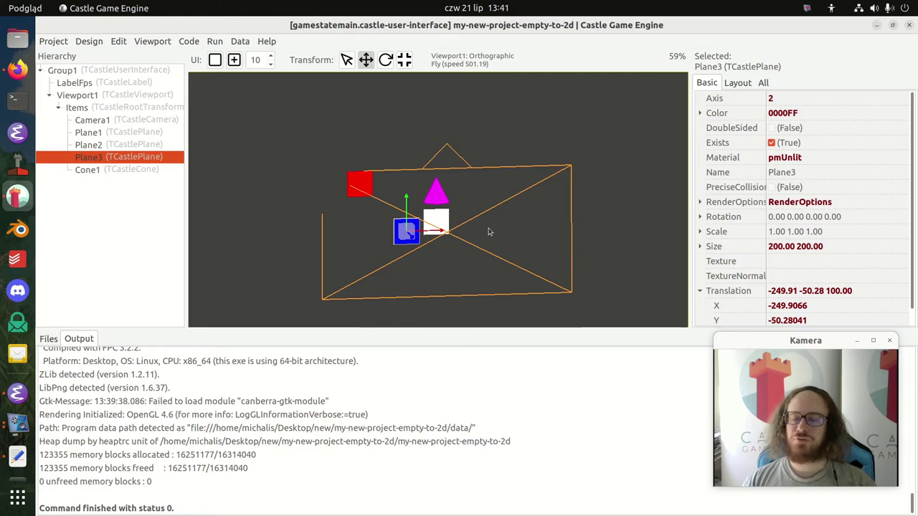
{"action": "key", "text": "KP_1"}
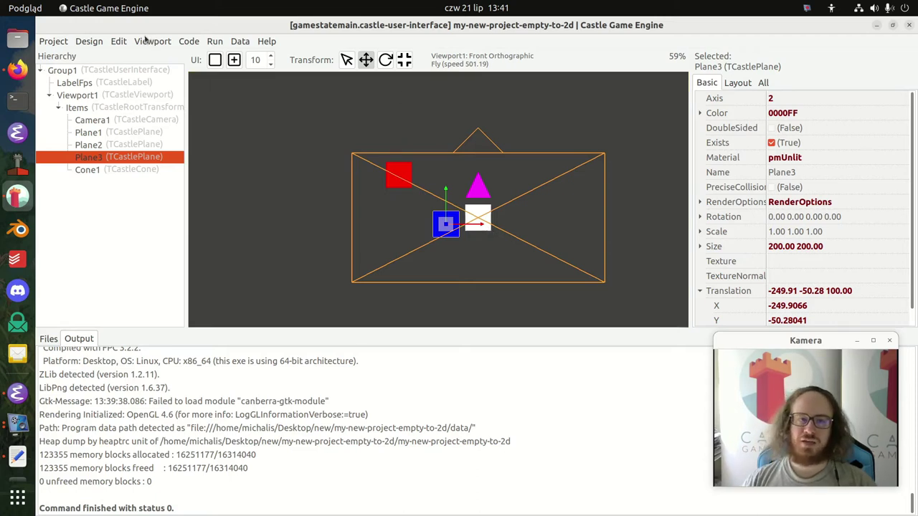
{"action": "left_click", "coordinate": [147, 41]}
{"action": "left_click", "coordinate": [181, 245]}
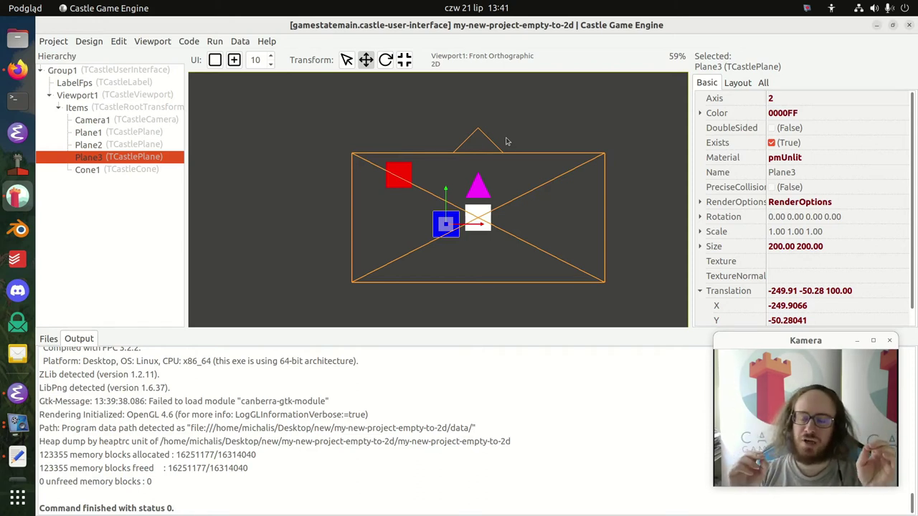
{"action": "left_click", "coordinate": [153, 41]}
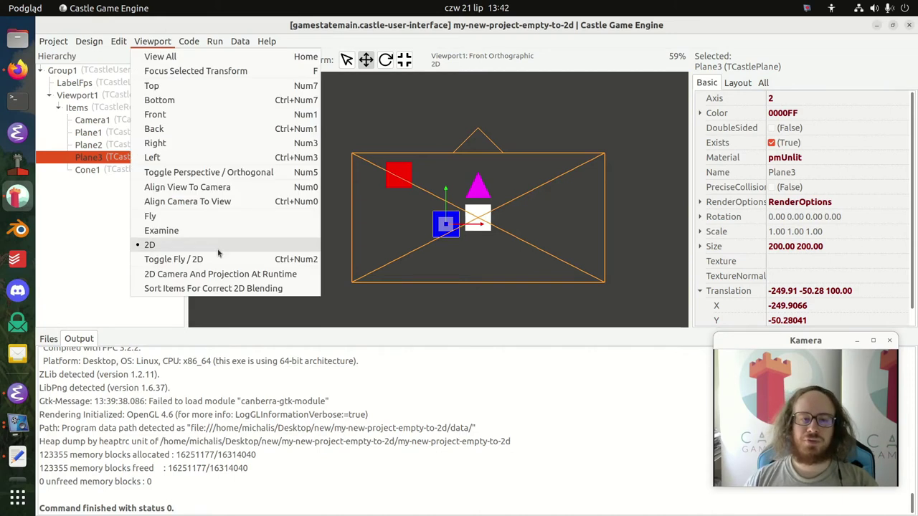
{"action": "left_click", "coordinate": [564, 154]}
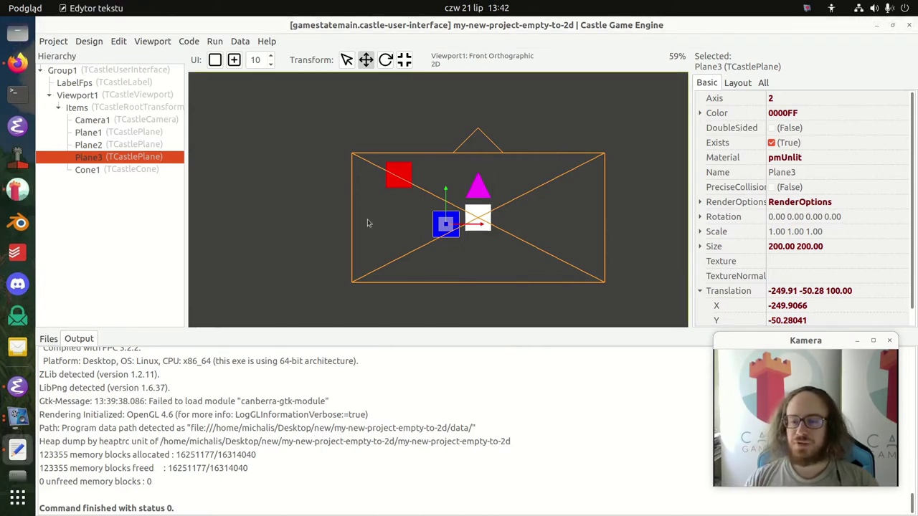
Step: Switch to the recent project my-new-project-empty2 and open its gamestatemain.castle-user-interface design
{"action": "left_click", "coordinate": [53, 41]}
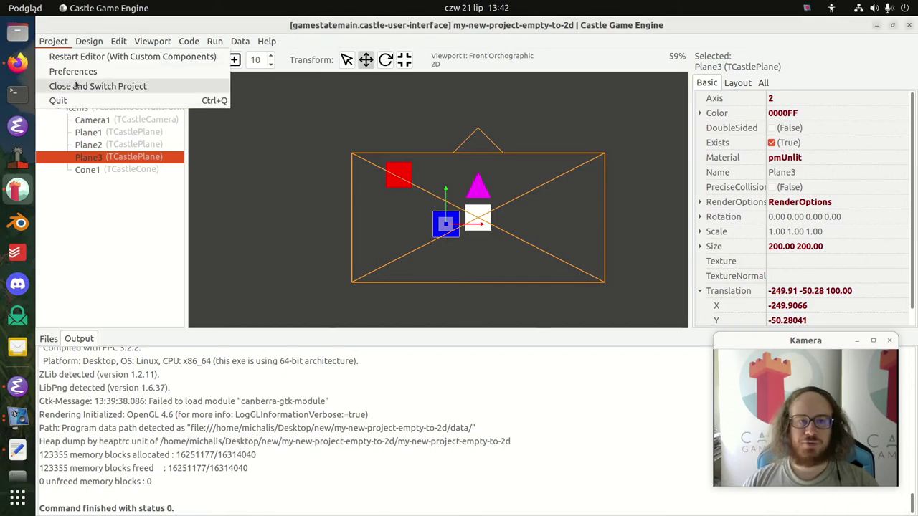
{"action": "left_click", "coordinate": [74, 83]}
{"action": "left_click", "coordinate": [456, 336]}
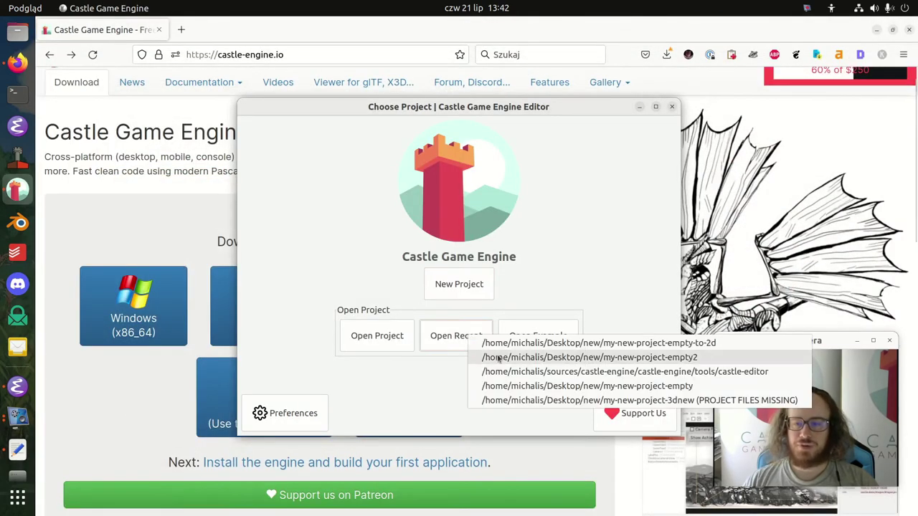
{"action": "left_click", "coordinate": [485, 357]}
{"action": "left_click", "coordinate": [62, 379]}
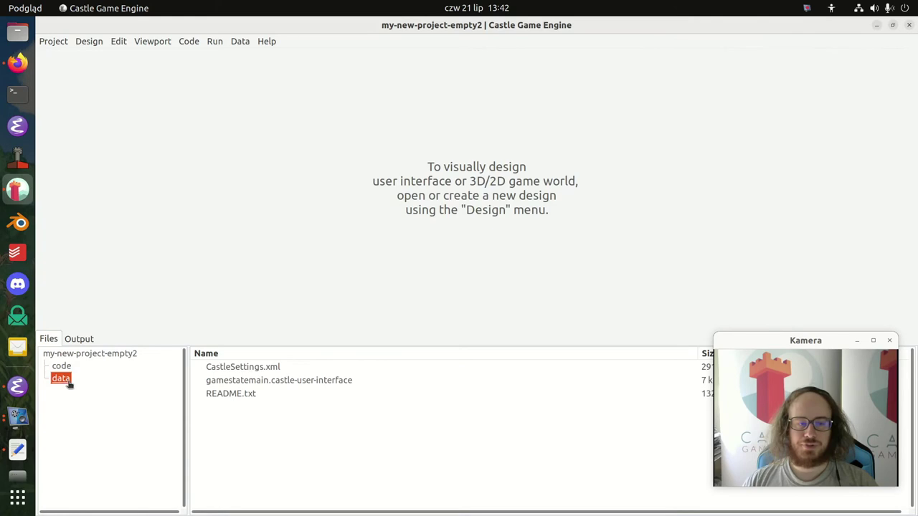
{"action": "double_click", "coordinate": [500, 380]}
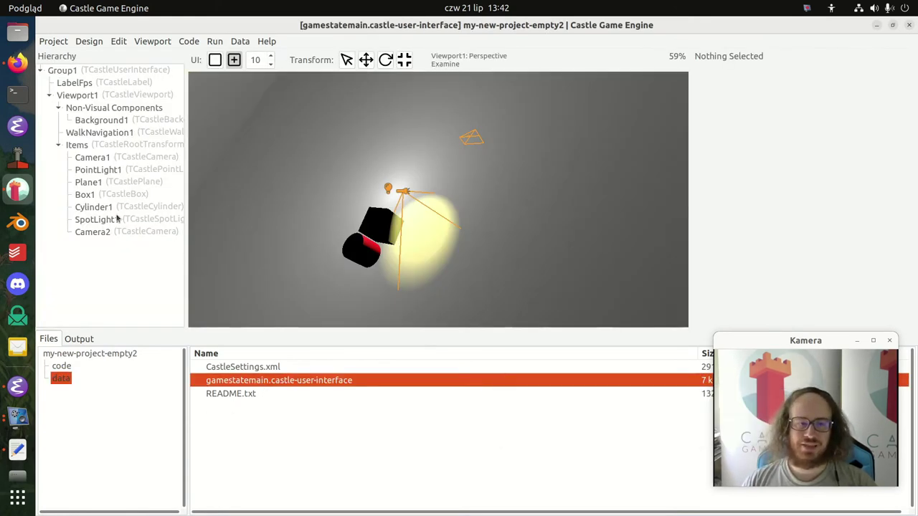
Step: Compare the camera previews of Camera1 and Camera2 in the 3D design
{"action": "left_click", "coordinate": [111, 157]}
{"action": "left_click", "coordinate": [103, 233]}
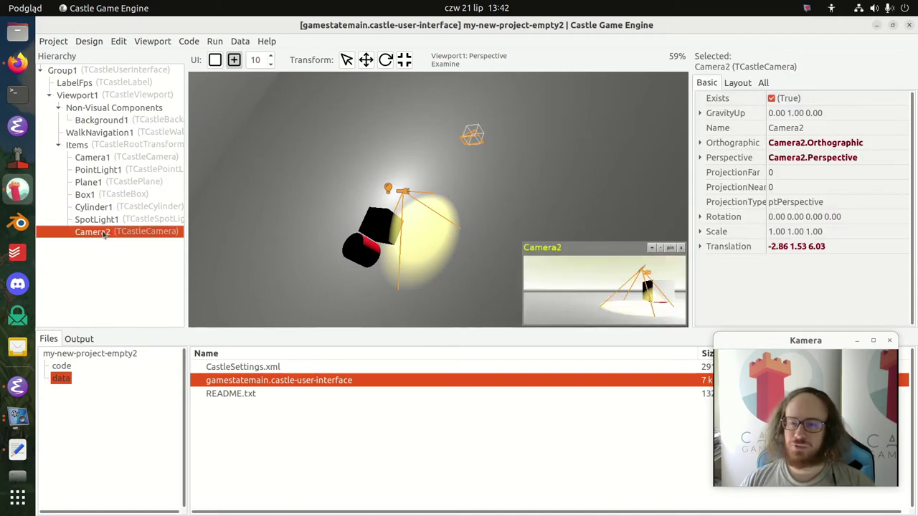
{"action": "left_click", "coordinate": [149, 159]}
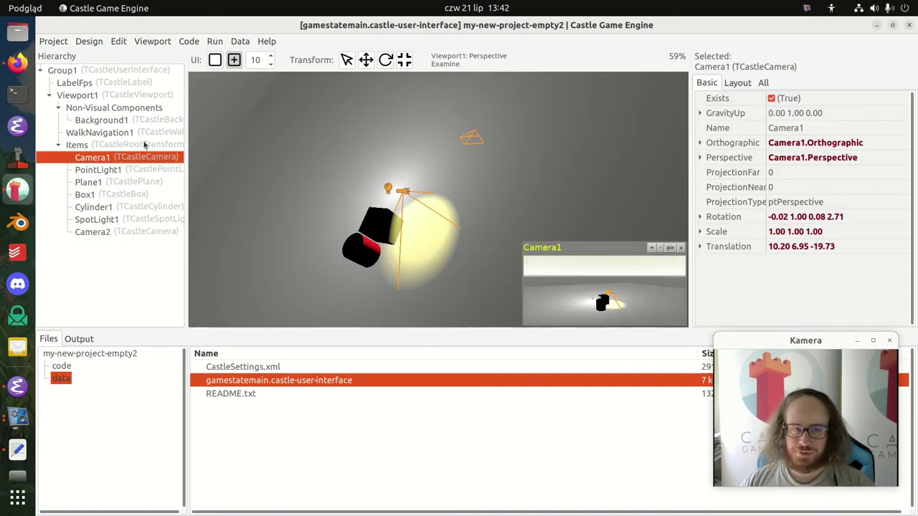
Step: Switch the viewport to Fly navigation and fly around to view Camera1 from the side, together with the box and cylinder
{"action": "left_click", "coordinate": [144, 144]}
{"action": "left_click", "coordinate": [136, 160]}
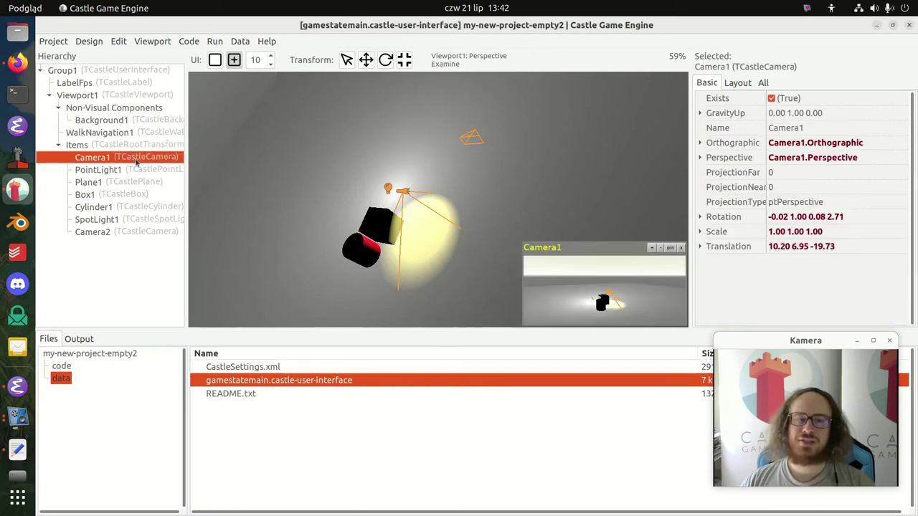
{"action": "middle_click_drag", "start_coordinate": [361, 182], "coordinate": [200, 208]}
{"action": "key", "text": "f"}
{"action": "middle_click_drag", "start_coordinate": [443, 207], "coordinate": [423, 190]}
{"action": "key", "text": "KP_7"}
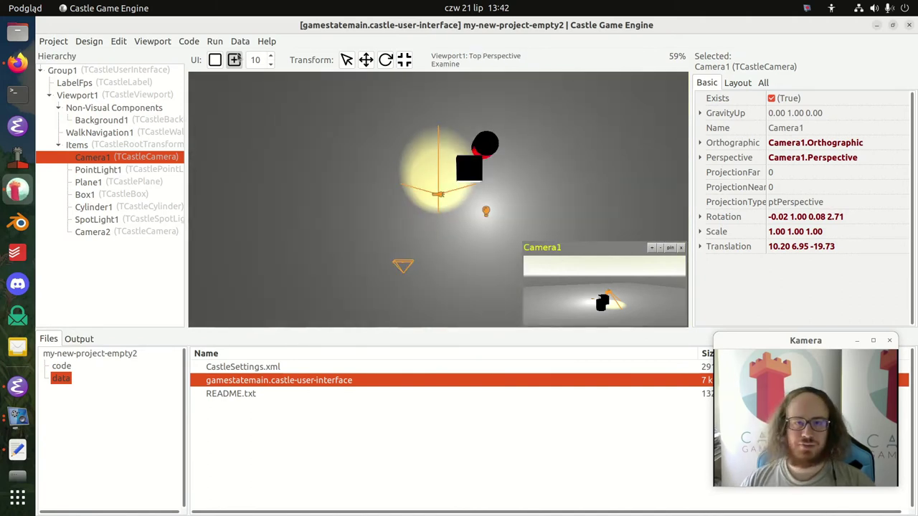
{"action": "left_click", "coordinate": [165, 41]}
{"action": "left_click", "coordinate": [185, 216]}
{"action": "right_click_drag", "start_coordinate": [430, 230], "coordinate": [527, 163]}
{"action": "key", "text": "s"}
{"action": "key", "text": "w"}
{"action": "right_click_drag", "start_coordinate": [420, 205], "coordinate": [416, 205]}
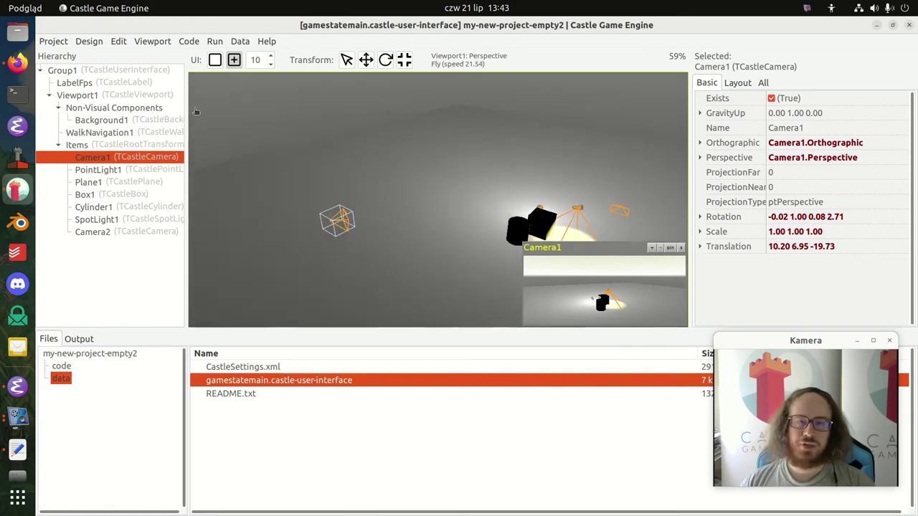
Step: Move Camera1 closer to the box and cylinder, to a translation of about 6.68, 5.53, -12.23
{"action": "left_click", "coordinate": [365, 60]}
{"action": "left_click_drag", "start_coordinate": [312, 223], "coordinate": [432, 230]}
{"action": "right_click_drag", "start_coordinate": [447, 246], "coordinate": [501, 174]}
{"action": "key", "text": "q"}
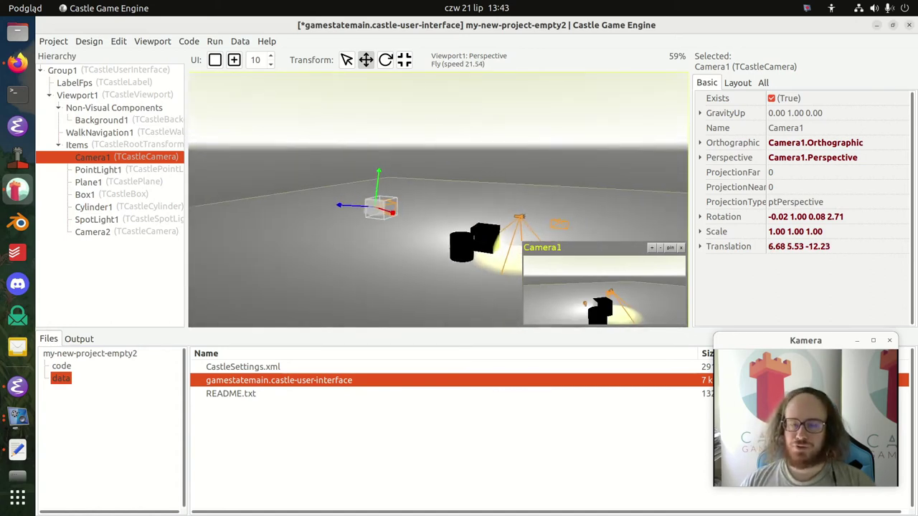
Step: Add a box as a child of Camera1 and move it in front of the camera to about -2.97 on Z
{"action": "key", "text": "w"}
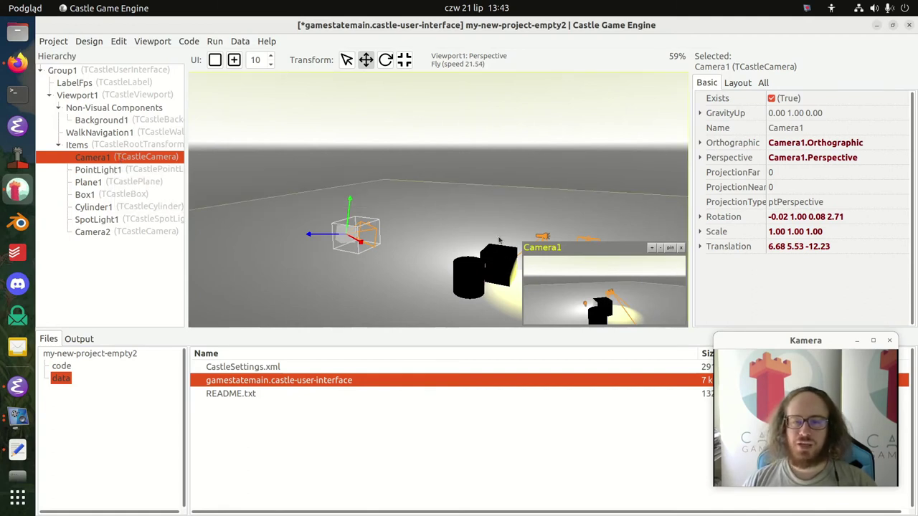
{"action": "right_click_drag", "start_coordinate": [438, 200], "coordinate": [466, 244]}
{"action": "key", "text": "w"}
{"action": "key", "text": "s"}
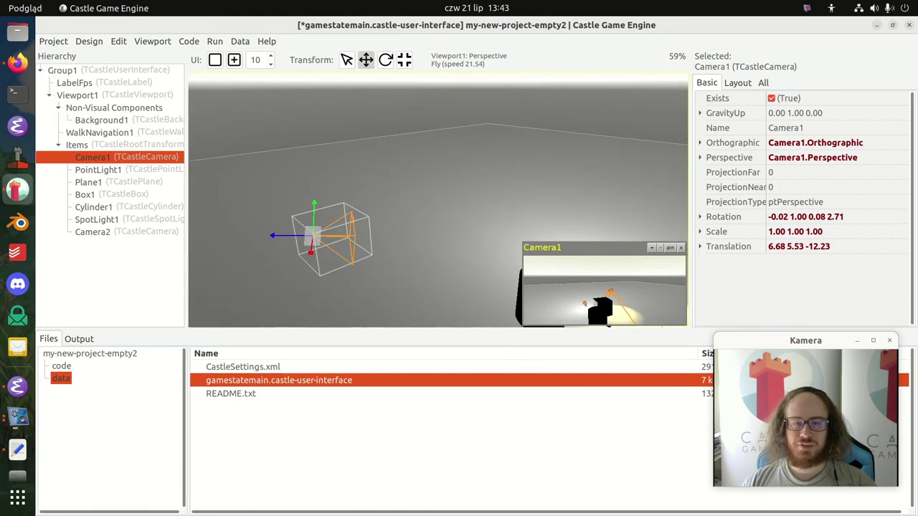
{"action": "right_click", "coordinate": [143, 164]}
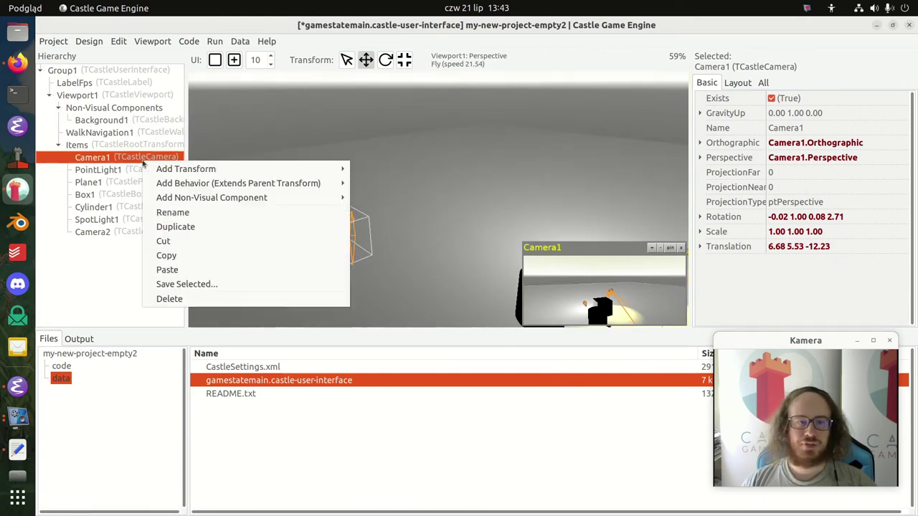
{"action": "mouse_move", "coordinate": [225, 170]}
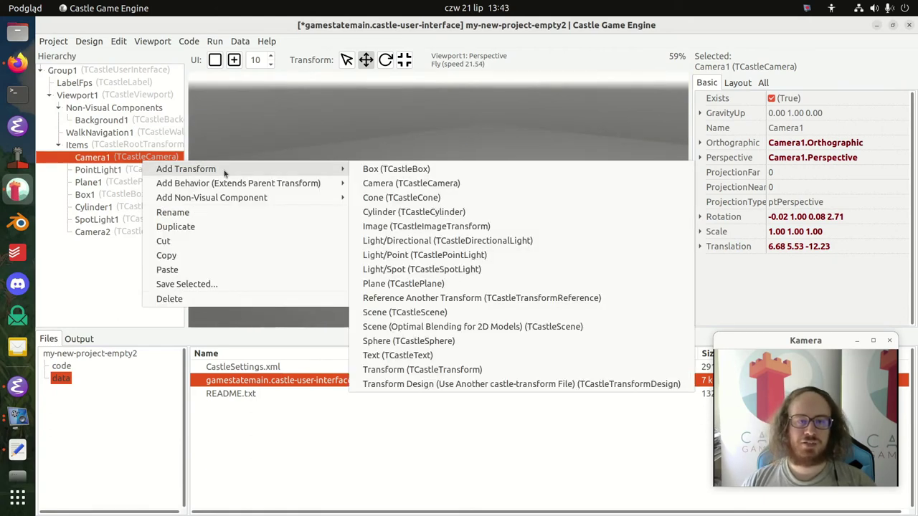
{"action": "left_click", "coordinate": [430, 170]}
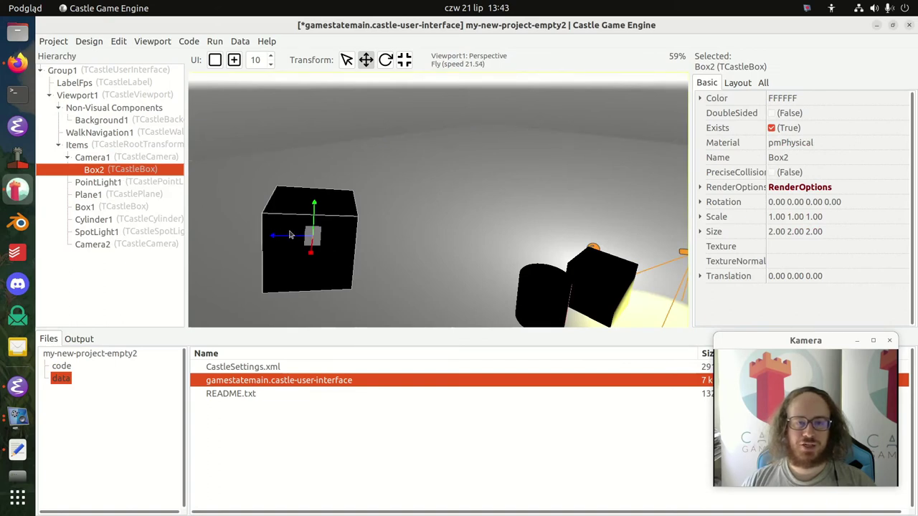
{"action": "left_click_drag", "start_coordinate": [276, 237], "coordinate": [421, 241]}
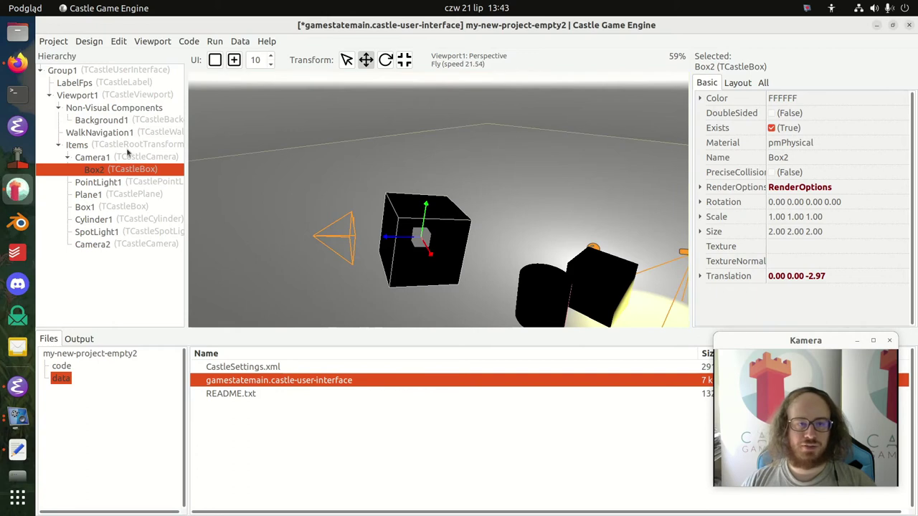
Step: Enlarge the Camera1 preview and scale Box2 down uniformly to about 0.37
{"action": "left_click", "coordinate": [120, 157]}
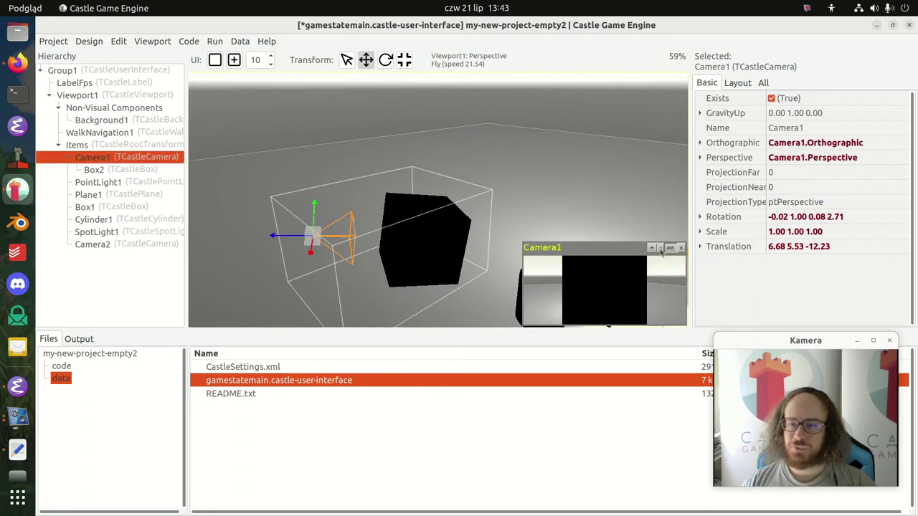
{"action": "left_click_drag", "start_coordinate": [652, 250], "coordinate": [567, 206]}
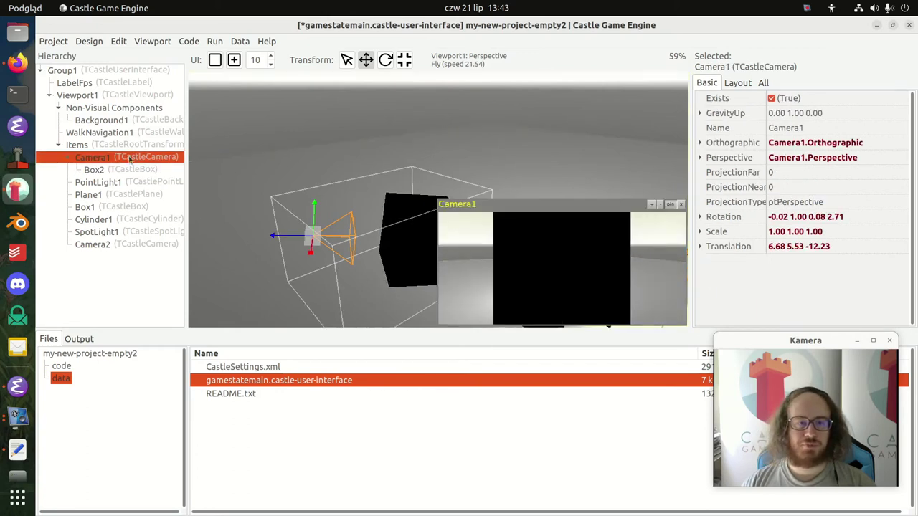
{"action": "left_click", "coordinate": [126, 171]}
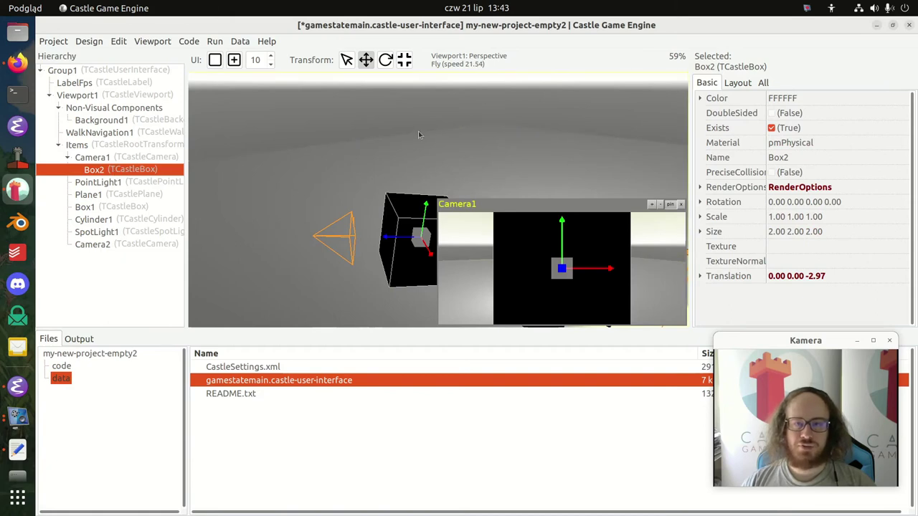
{"action": "right_click_drag", "start_coordinate": [418, 131], "coordinate": [504, 214]}
{"action": "left_click", "coordinate": [404, 59]}
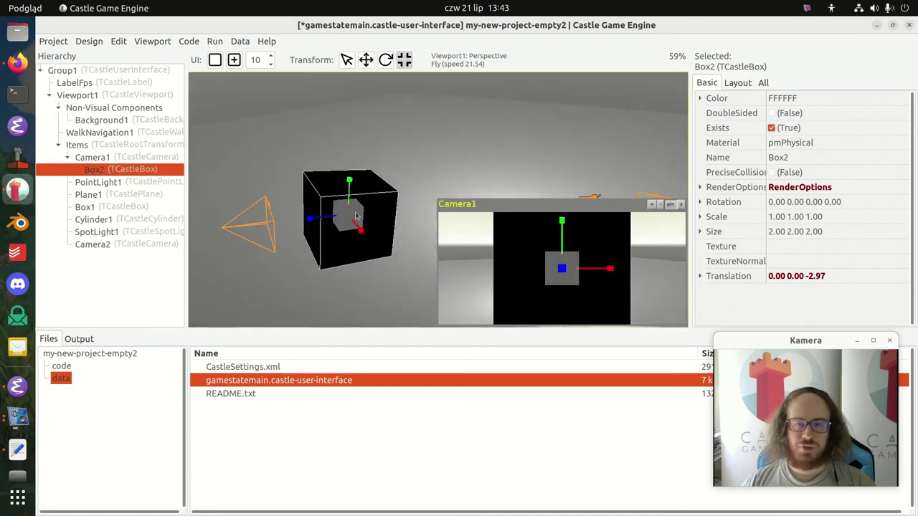
{"action": "left_click_drag", "start_coordinate": [357, 219], "coordinate": [435, 192]}
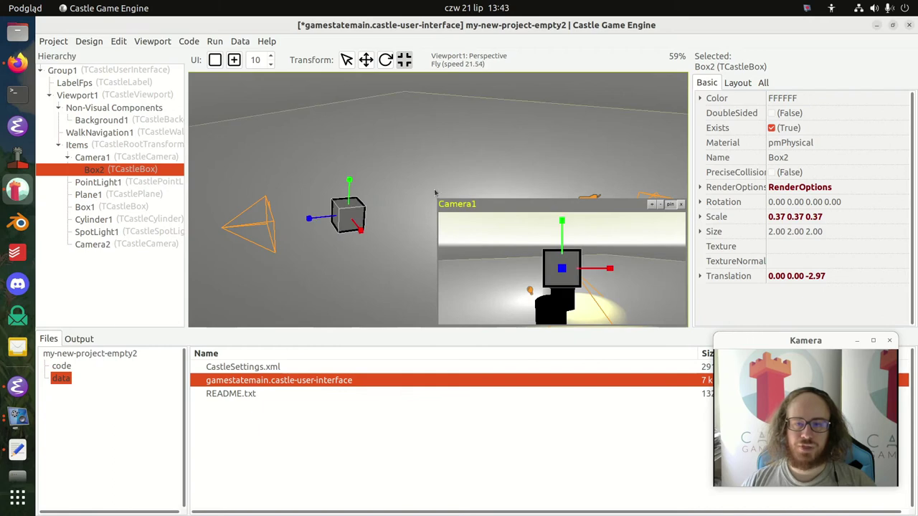
Step: Set Box2's material to pmUnlit and its color to blue (0000FF)
{"action": "left_click", "coordinate": [120, 157]}
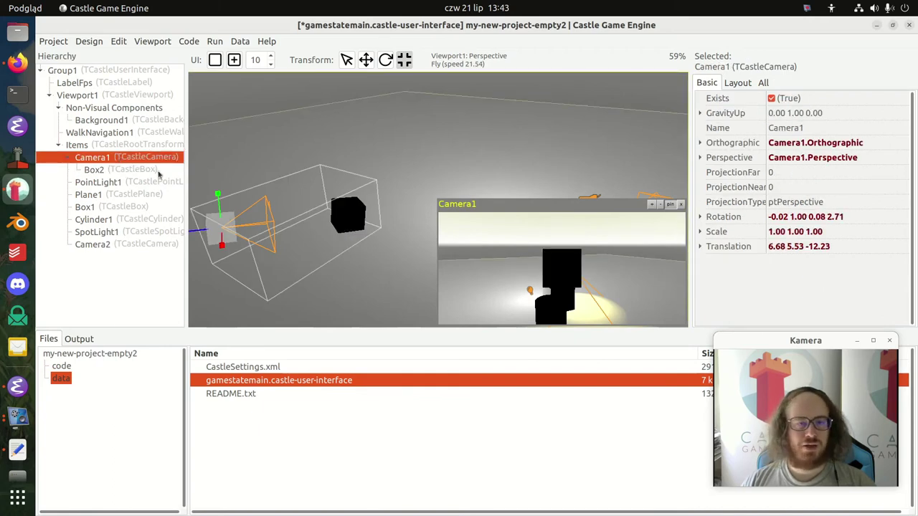
{"action": "left_click", "coordinate": [115, 169]}
{"action": "left_click", "coordinate": [897, 146]}
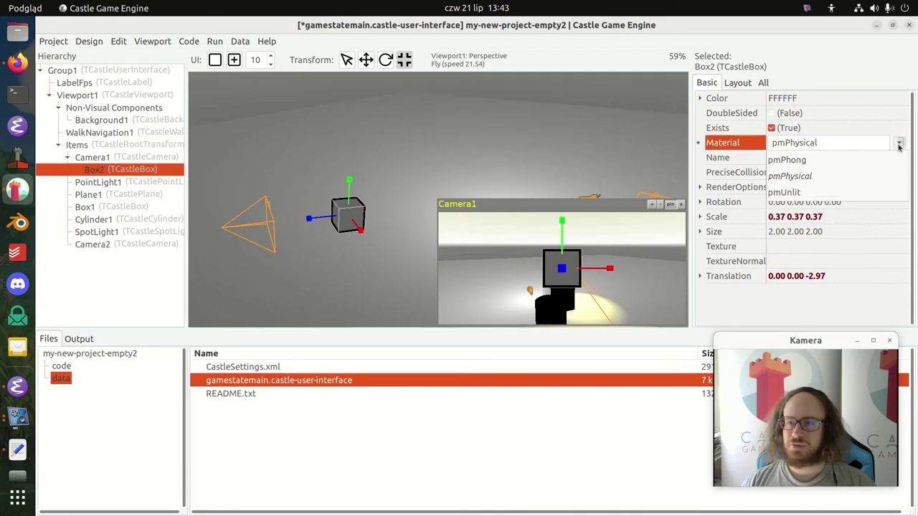
{"action": "left_click", "coordinate": [827, 192]}
{"action": "double_click", "coordinate": [863, 101]}
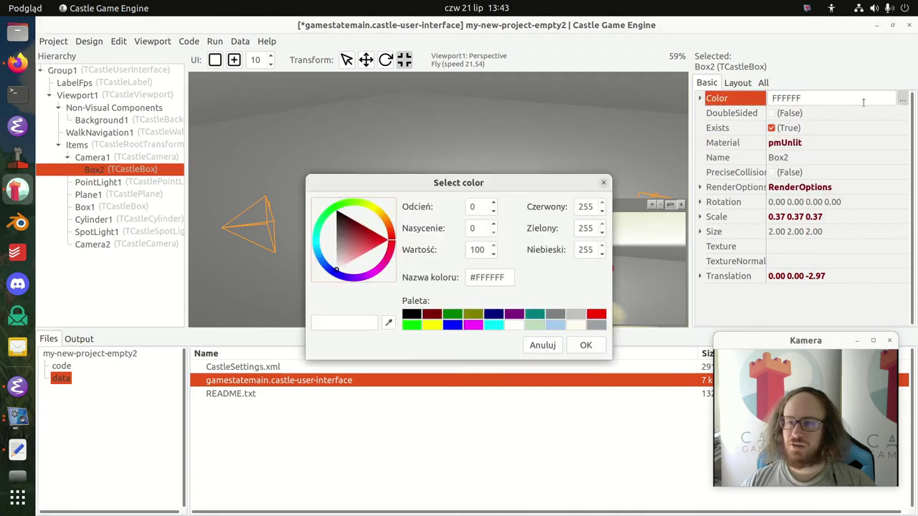
{"action": "left_click", "coordinate": [452, 324]}
{"action": "left_click", "coordinate": [588, 345]}
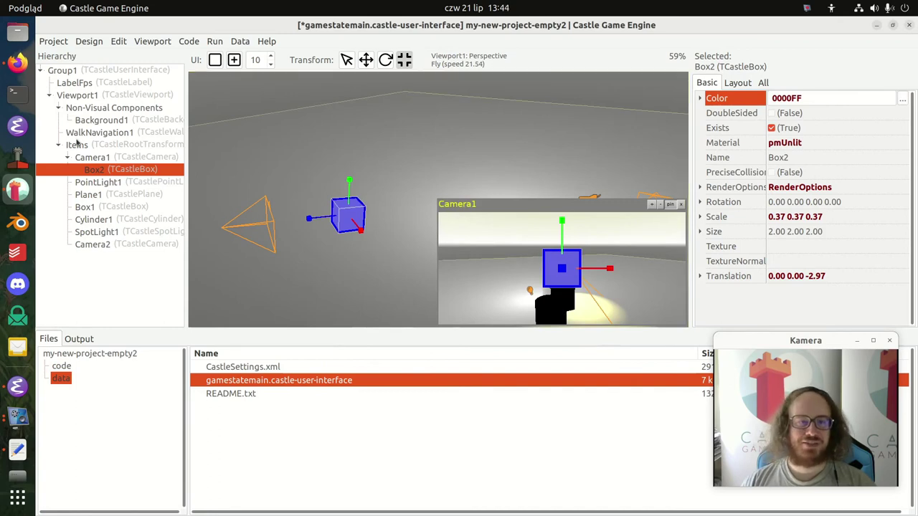
Step: Move Camera1 with its child box to about 5.98, 6.05, -10.73 and rotate it slightly to an angle of about 2.55
{"action": "left_click", "coordinate": [118, 159]}
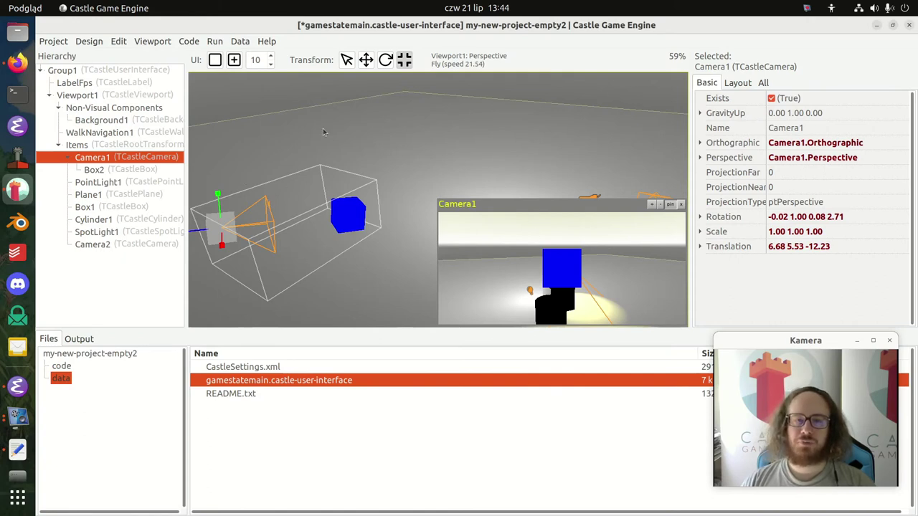
{"action": "left_click", "coordinate": [366, 60]}
{"action": "left_click_drag", "start_coordinate": [219, 198], "coordinate": [287, 86]}
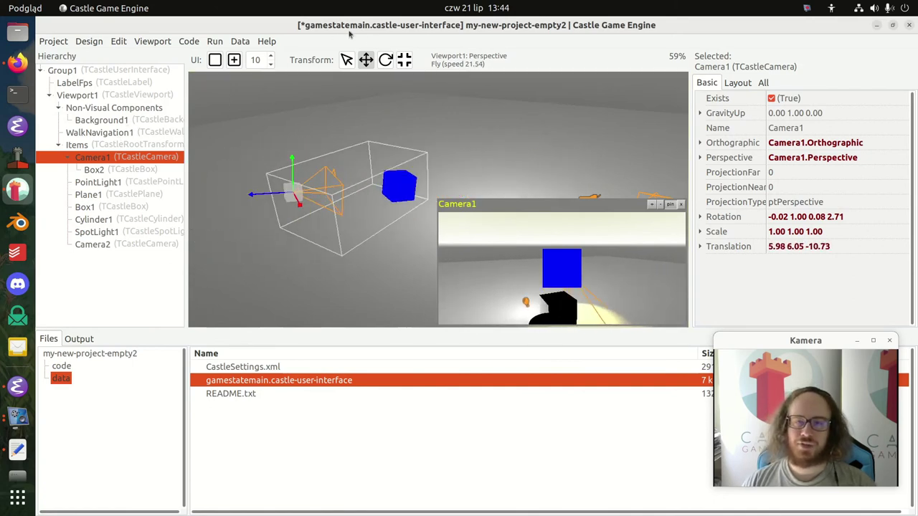
{"action": "left_click", "coordinate": [385, 60]}
{"action": "mouse_move", "coordinate": [286, 212]}
{"action": "left_mouse_down"}
{"action": "mouse_move", "coordinate": [258, 207]}
{"action": "mouse_move", "coordinate": [302, 204]}
{"action": "mouse_move", "coordinate": [276, 206]}
{"action": "mouse_move", "coordinate": [285, 205]}
{"action": "left_mouse_up"}
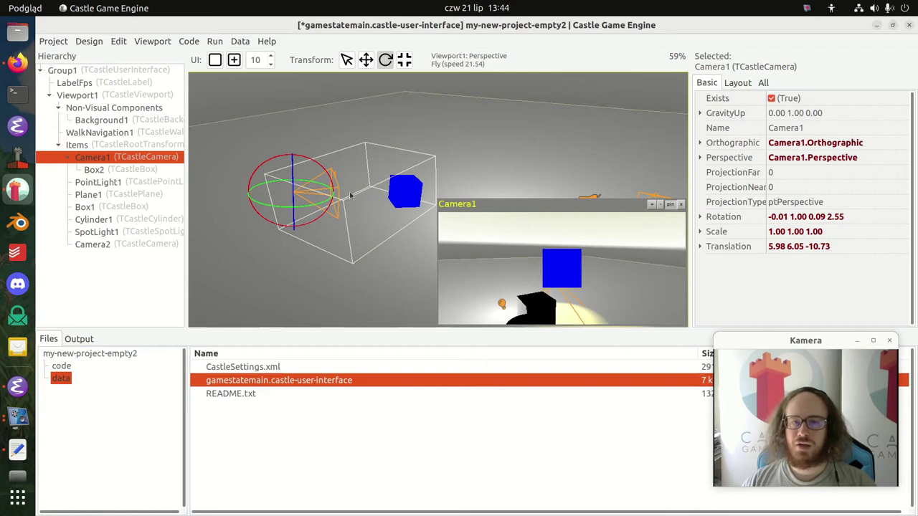
Step: Save the design and switch to the fps_game project from the engine's examples folder
{"action": "key", "text": "ctrl+s"}
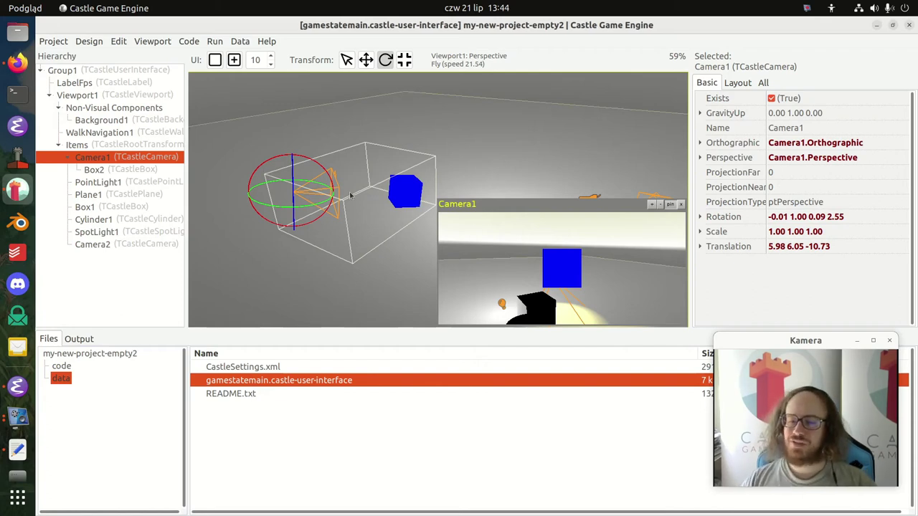
{"action": "left_click", "coordinate": [54, 41]}
{"action": "left_click", "coordinate": [98, 86]}
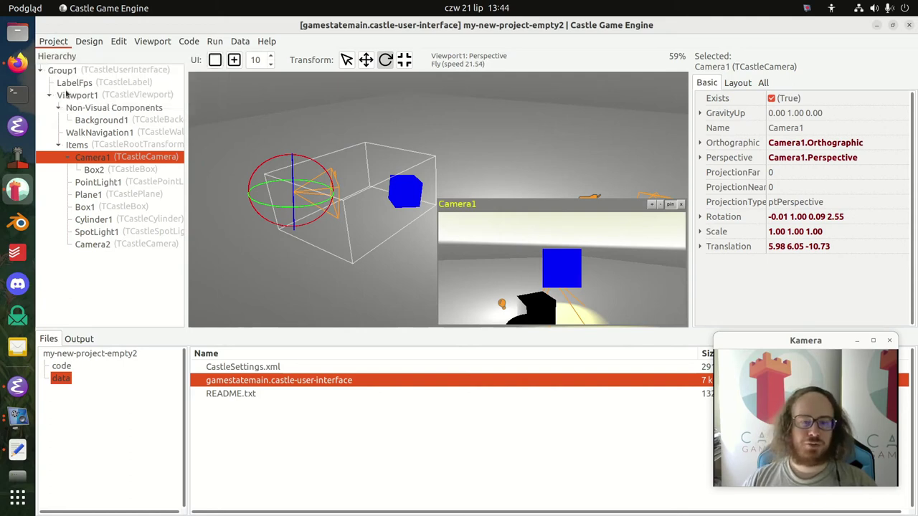
{"action": "left_click", "coordinate": [453, 337]}
{"action": "left_click", "coordinate": [379, 337]}
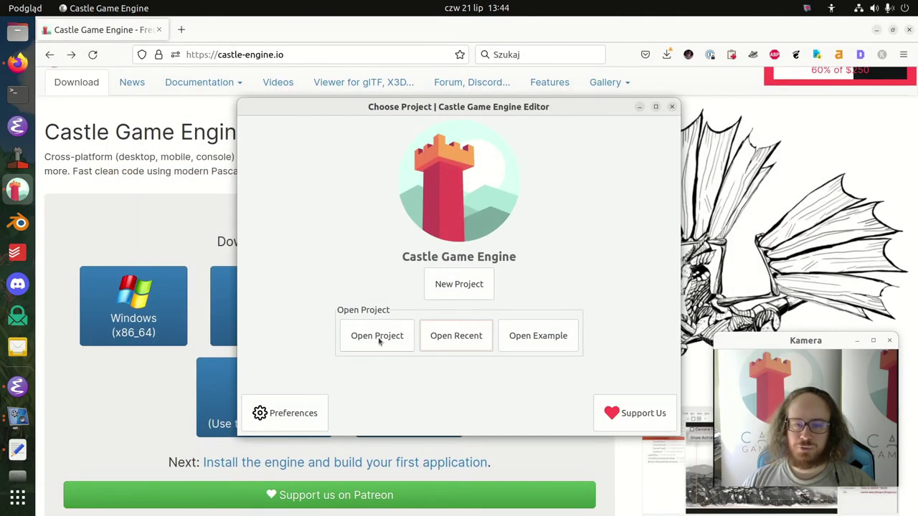
{"action": "left_click", "coordinate": [379, 337]}
{"action": "key", "text": "Escape"}
{"action": "left_click", "coordinate": [549, 338]}
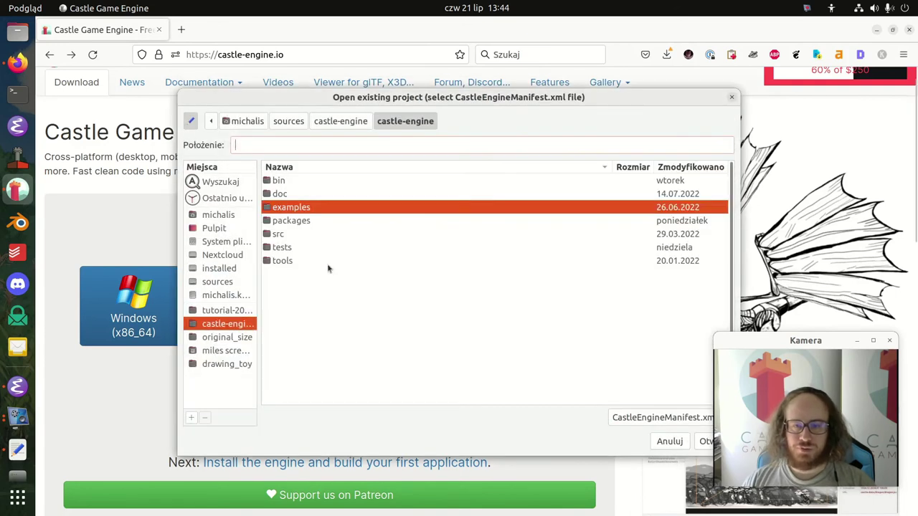
{"action": "double_click", "coordinate": [351, 207]}
{"action": "double_click", "coordinate": [292, 324]}
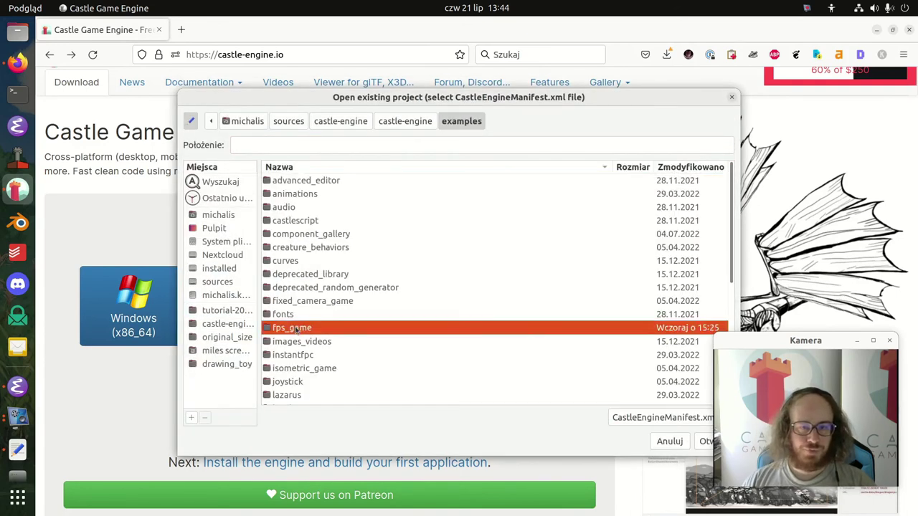
{"action": "double_click", "coordinate": [340, 223]}
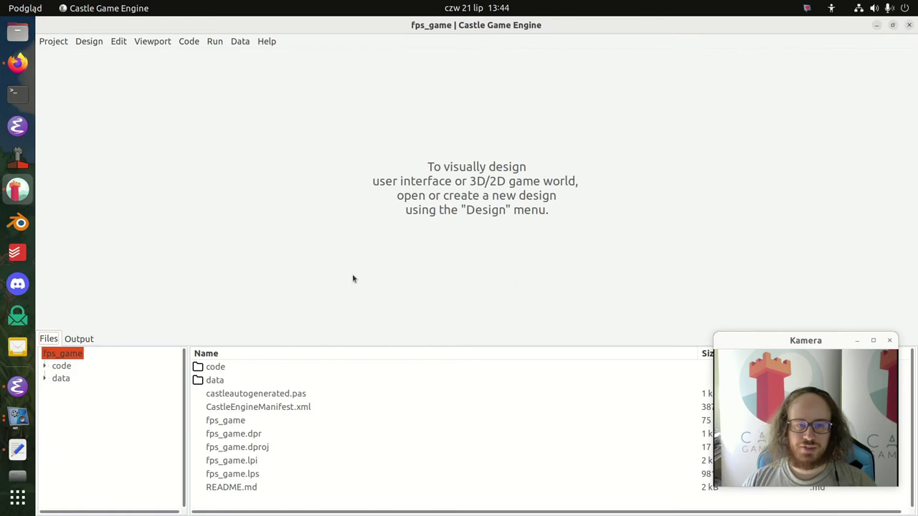
Step: Open the gamestatemain.castle-user-interface design from the fps_game data folder
{"action": "double_click", "coordinate": [242, 383]}
{"action": "scroll", "coordinate": [244, 462], "scroll_direction": "down", "scroll_amount": 1}
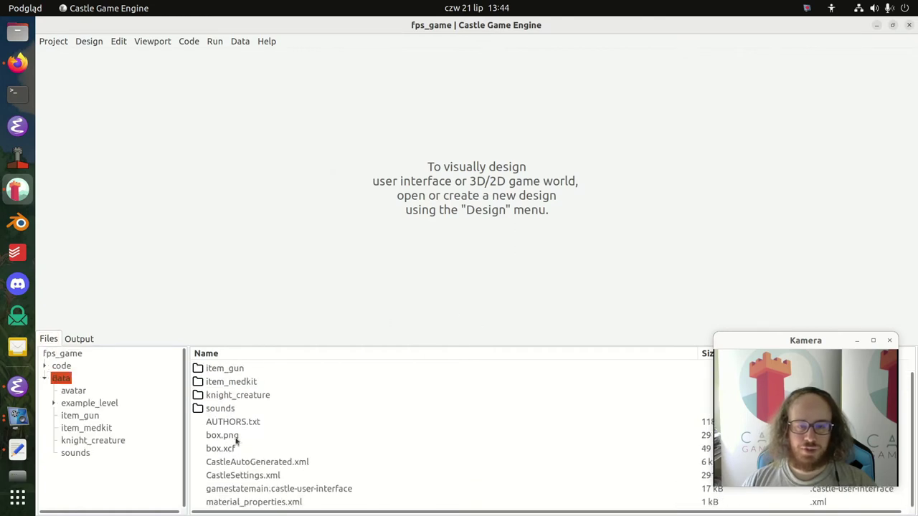
{"action": "left_click", "coordinate": [294, 491]}
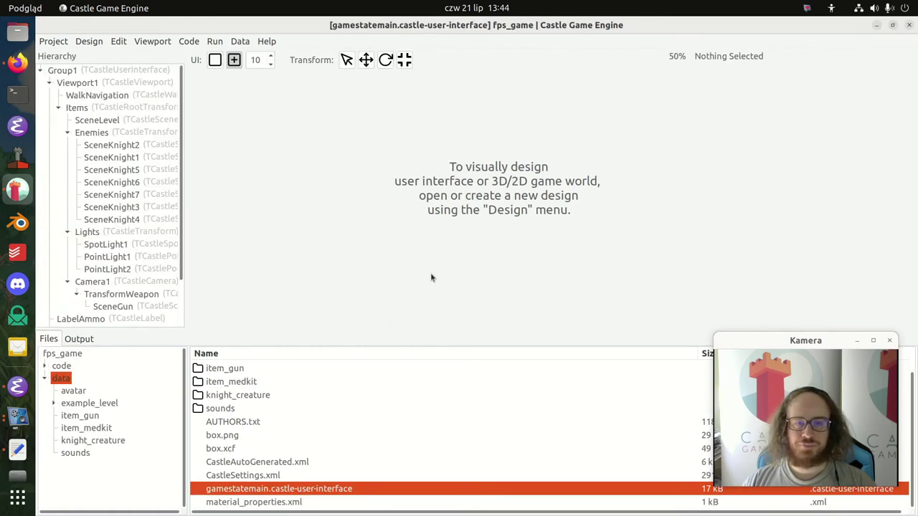
Step: Select Camera1, fly back to view it with its attached weapon, and enlarge the Camera1 preview
{"action": "left_click", "coordinate": [147, 282]}
{"action": "right_click_drag", "start_coordinate": [456, 207], "coordinate": [552, 215]}
{"action": "key", "text": "s"}
{"action": "key", "text": "a"}
{"action": "key", "text": "w"}
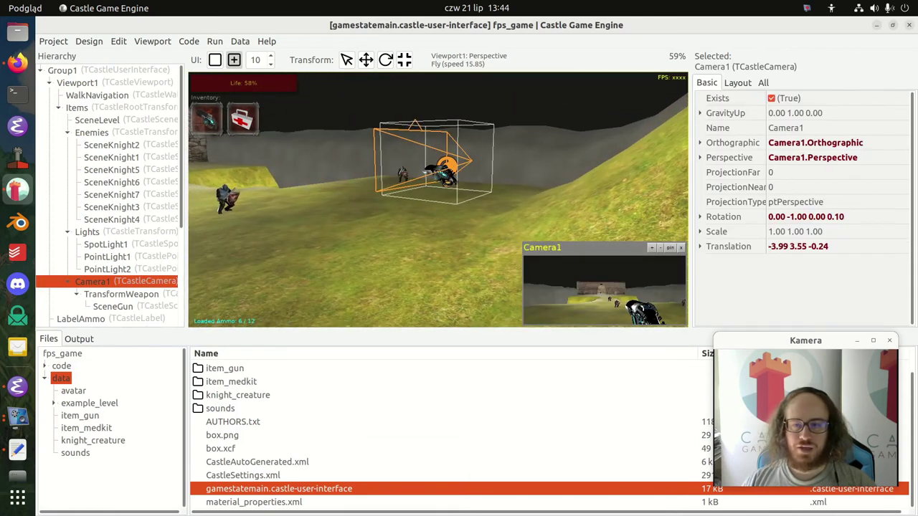
{"action": "left_click", "coordinate": [652, 248]}
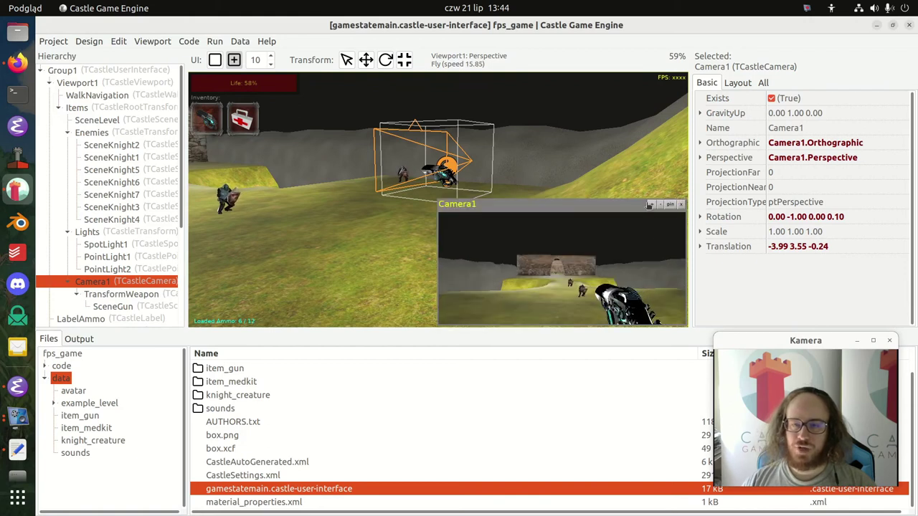
Step: Inspect the SceneGun model attached to the camera from nearby, and reselect Camera1 to compare its preview
{"action": "double_click", "coordinate": [112, 306]}
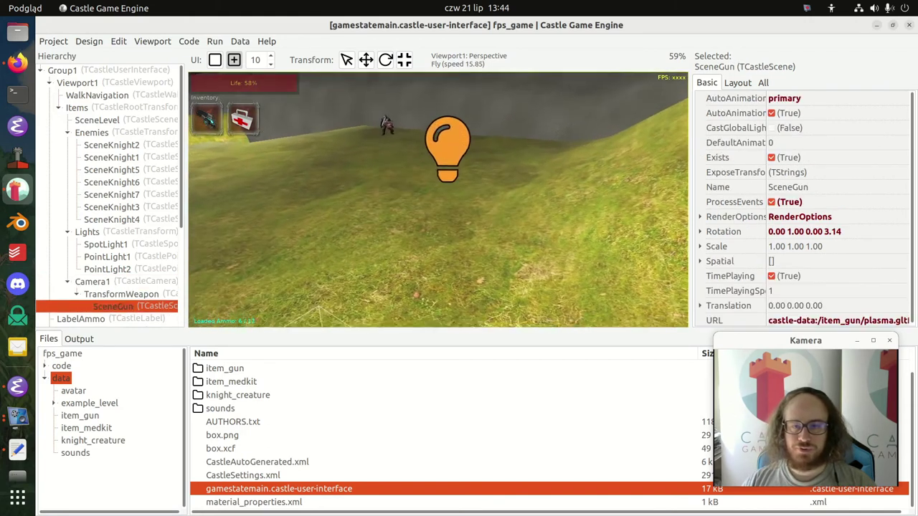
{"action": "key", "text": "s"}
{"action": "key", "text": "s"}
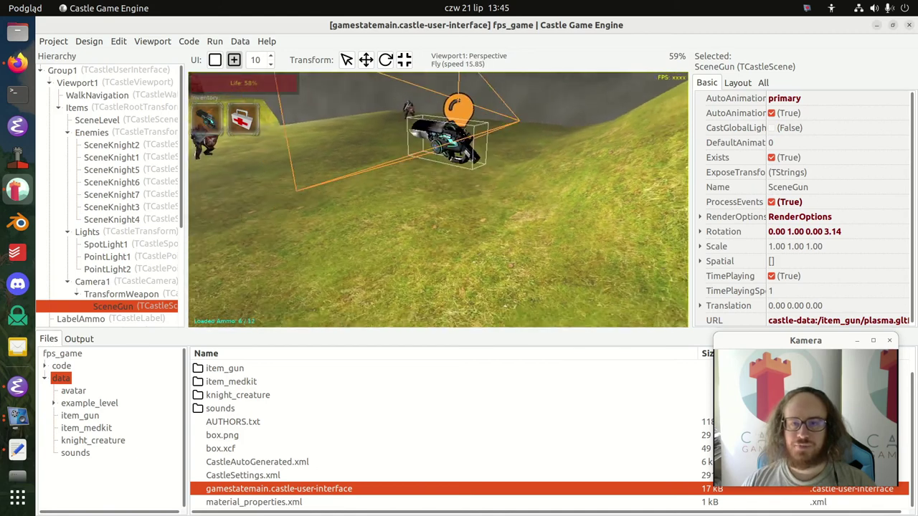
{"action": "right_click_drag", "start_coordinate": [430, 201], "coordinate": [430, 205]}
{"action": "left_click", "coordinate": [93, 281]}
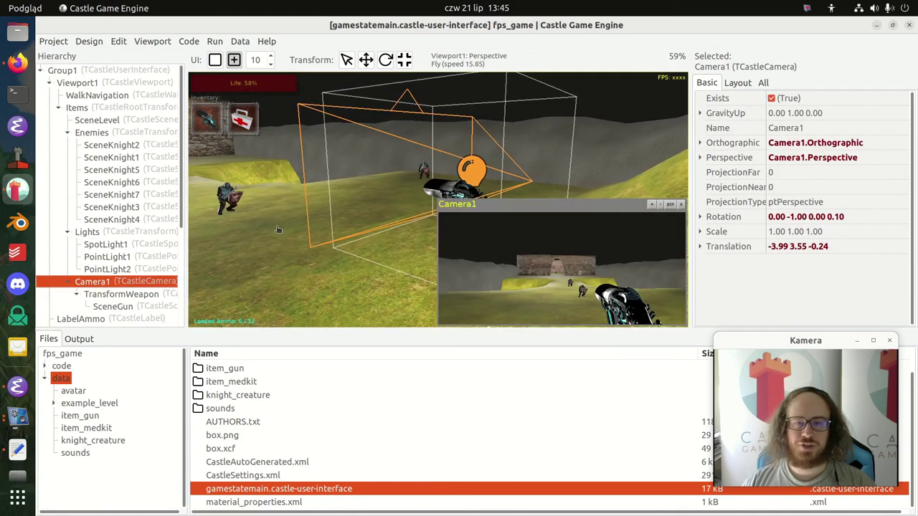
Step: Move Camera1 with its attached weapon through the level and back to about -4.00 3.55 -0.09
{"action": "key", "text": "s"}
{"action": "right_click_drag", "start_coordinate": [279, 229], "coordinate": [344, 230]}
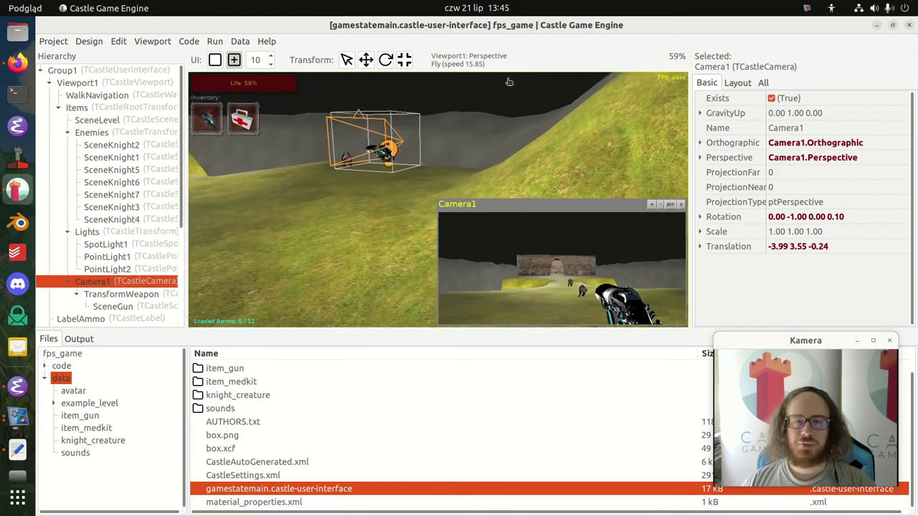
{"action": "left_click", "coordinate": [365, 60]}
{"action": "left_click_drag", "start_coordinate": [428, 144], "coordinate": [337, 150]}
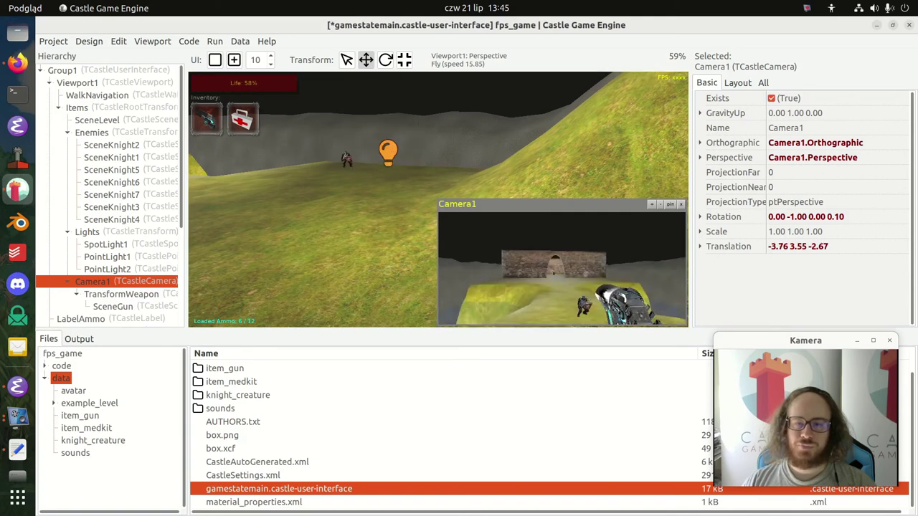
{"action": "left_click_drag", "start_coordinate": [143, 170], "coordinate": [344, 197]}
{"action": "right_click_drag", "start_coordinate": [474, 144], "coordinate": [412, 259]}
{"action": "left_click_drag", "start_coordinate": [354, 237], "coordinate": [188, 40]}
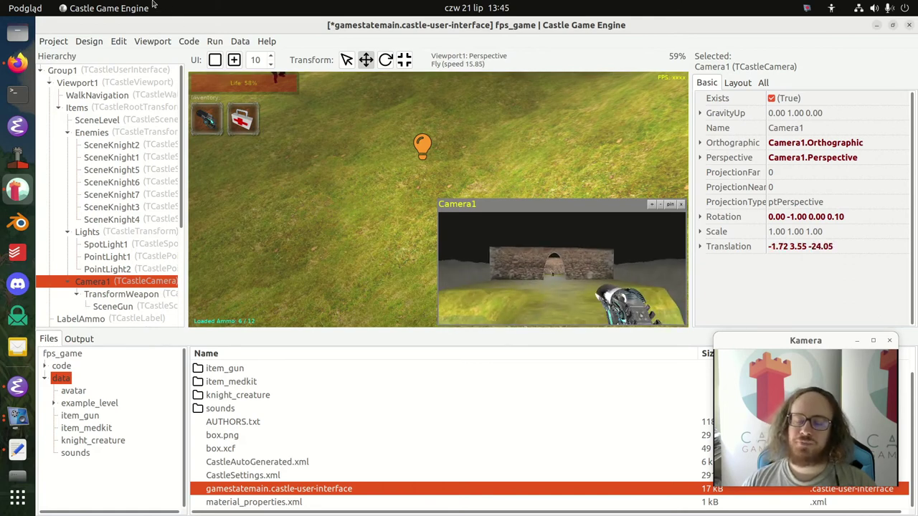
{"action": "left_click_drag", "start_coordinate": [161, 10], "coordinate": [362, 241]}
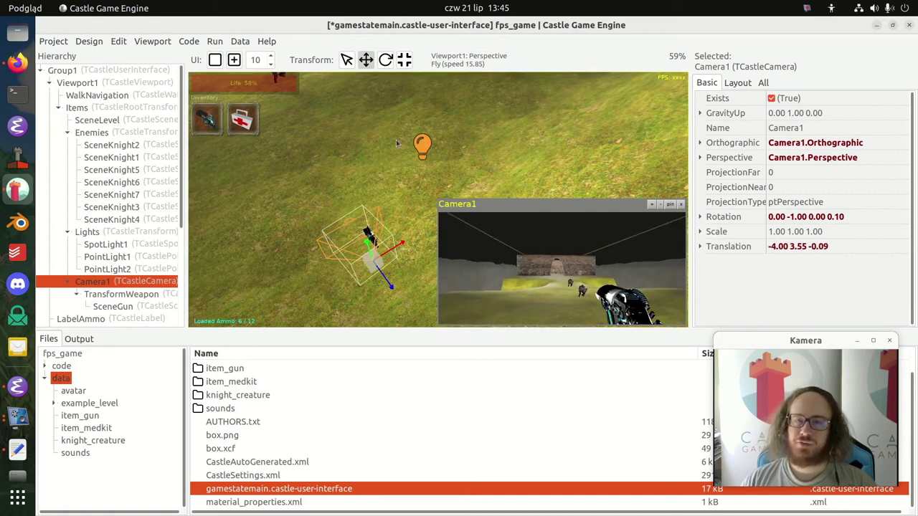
Step: Save the design, and compile and run the fps_game project
{"action": "key", "text": "ctrl+s"}
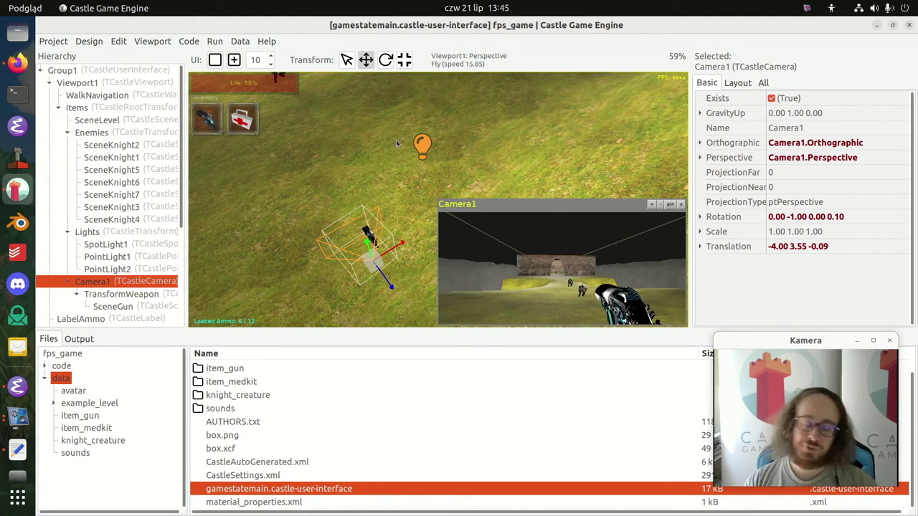
{"action": "left_click", "coordinate": [215, 41]}
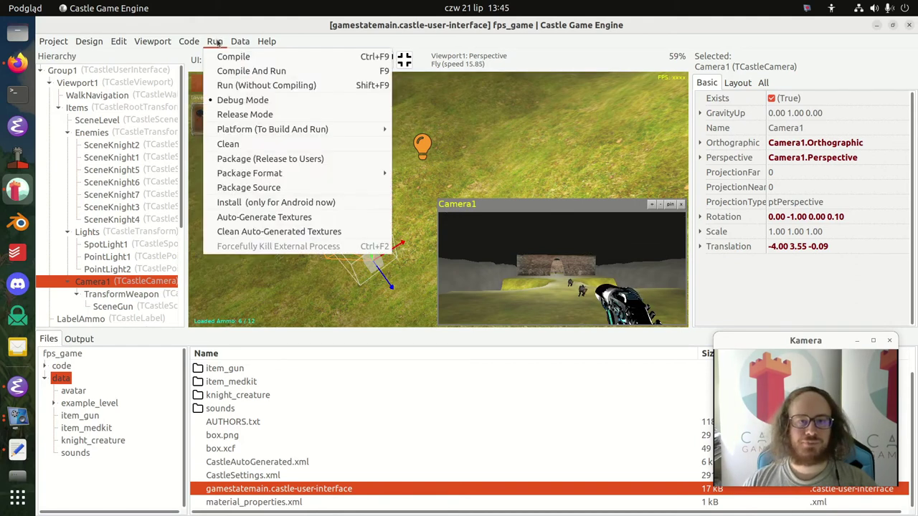
{"action": "left_click", "coordinate": [244, 69]}
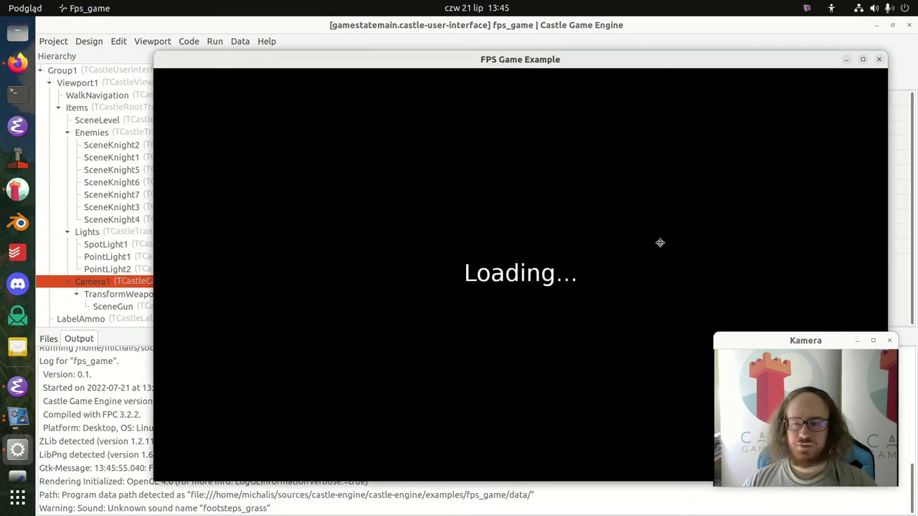
Step: Walk and turn around in the running game to check how the weapon follows the camera
{"action": "key", "text": "Up"}
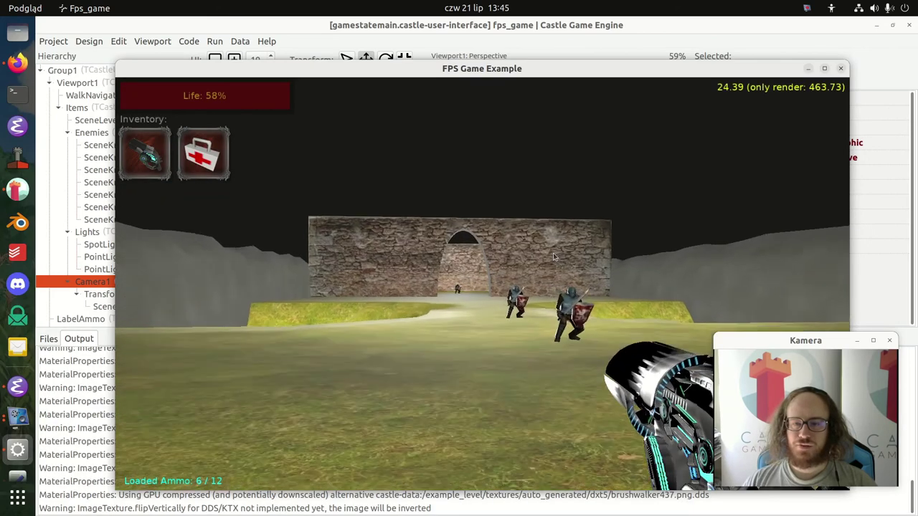
{"action": "key", "text": "Right"}
{"action": "key", "text": "Left"}
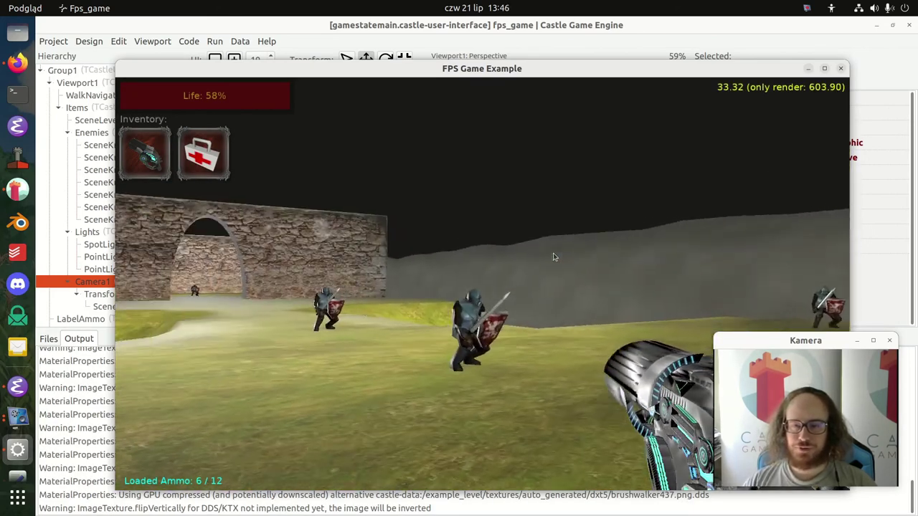
{"action": "key", "text": "Right"}
{"action": "key", "text": "Left"}
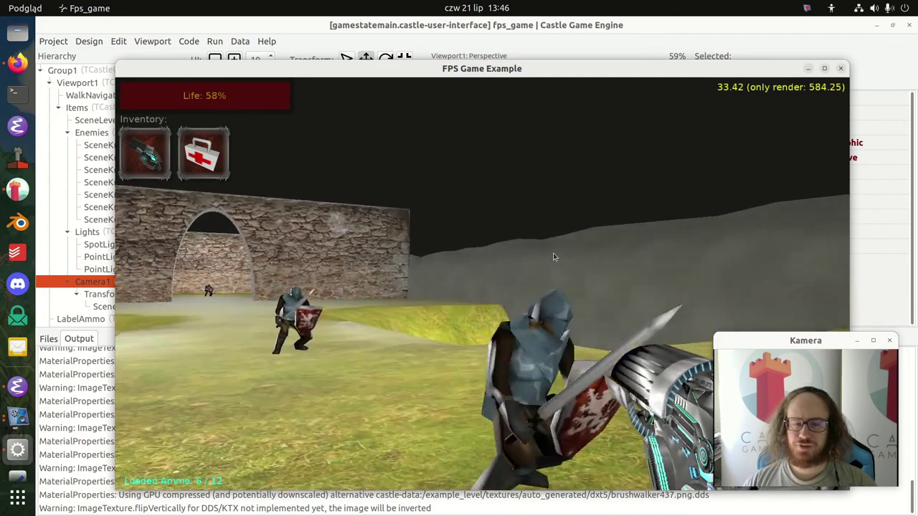
{"action": "key", "text": "Right"}
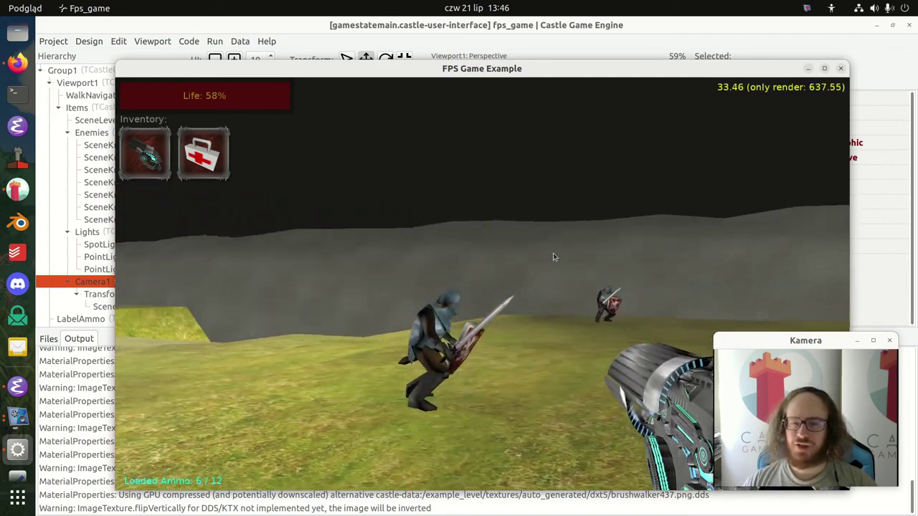
{"action": "key", "text": "Left"}
{"action": "key", "text": "Up"}
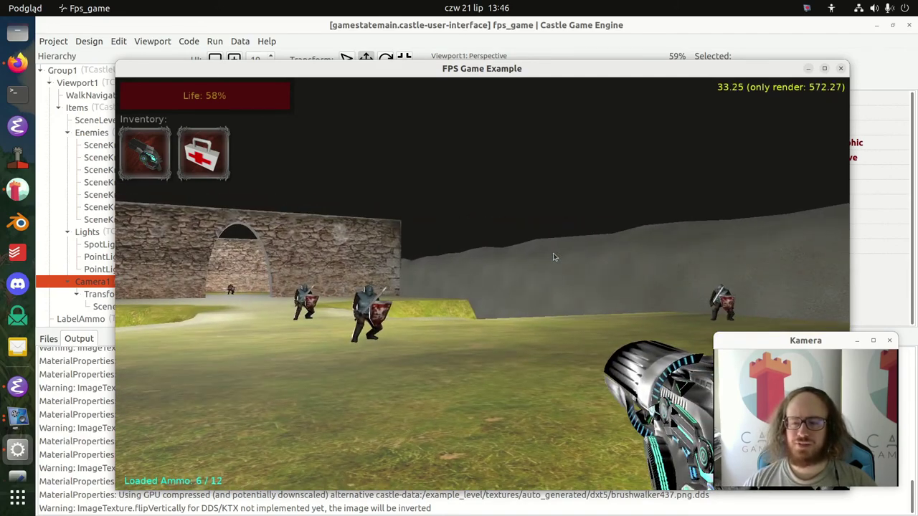
Step: Uncover the weapon briefly by moving the webcam window away and back, walk around once more, and close the game
{"action": "left_click_drag", "start_coordinate": [844, 340], "coordinate": [820, 91]}
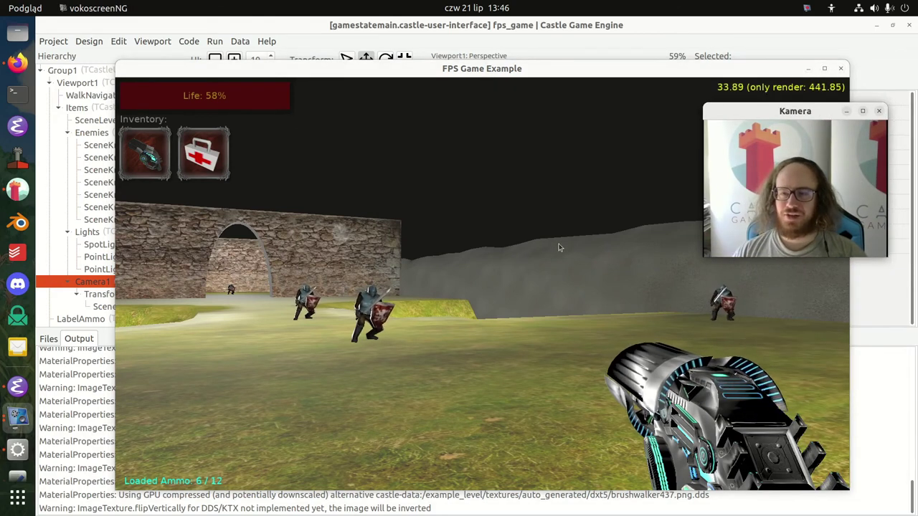
{"action": "left_click_drag", "start_coordinate": [767, 157], "coordinate": [773, 391]}
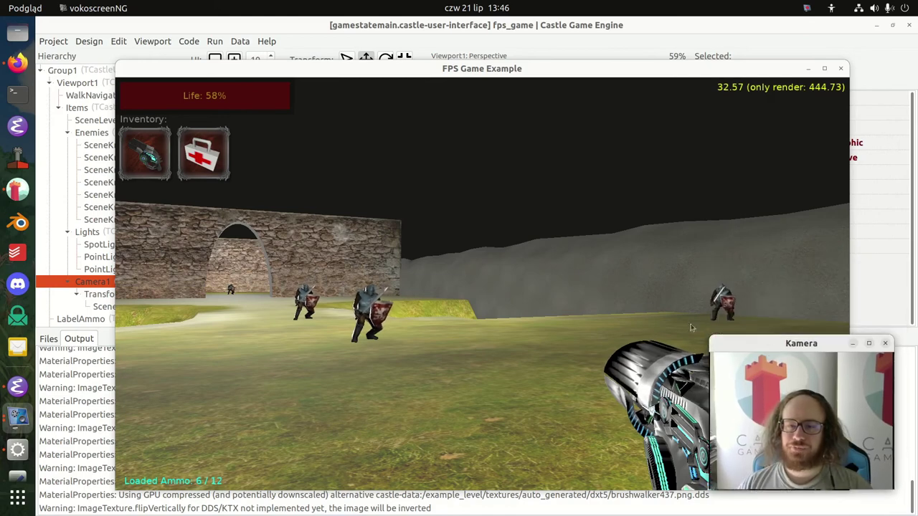
{"action": "left_click", "coordinate": [420, 299]}
{"action": "key", "text": "w"}
{"action": "key", "text": "a"}
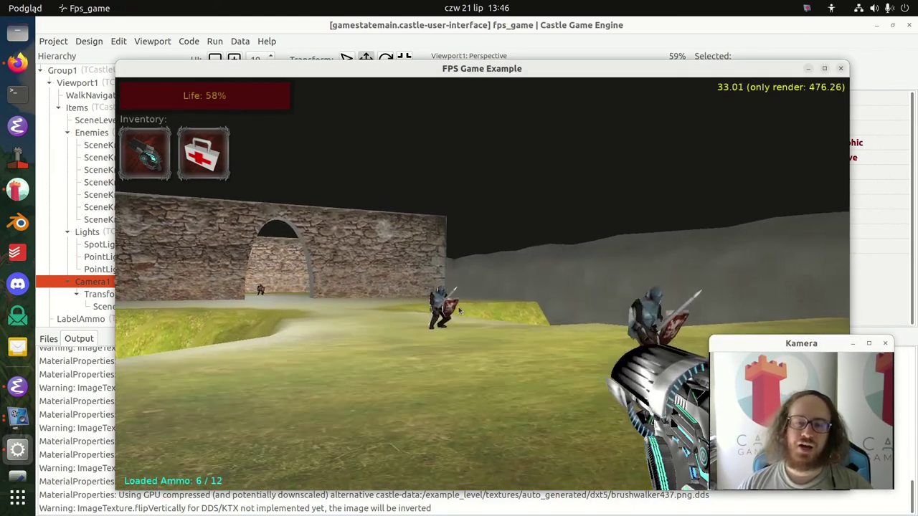
{"action": "key", "text": "d"}
{"action": "left_click", "coordinate": [842, 69]}
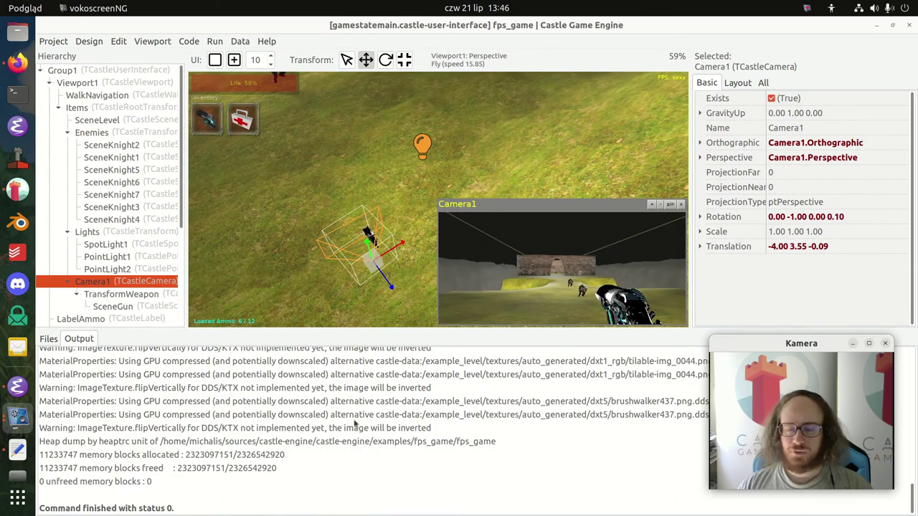
Step: Switch to Emacs and open gameinitialize.pas from the unstaged changes at the UPCOMING_FPS_GAME_REDESIGN define
{"action": "left_click", "coordinate": [18, 386]}
{"action": "key", "text": "ctrl+x"}
{"action": "key", "text": "1"}
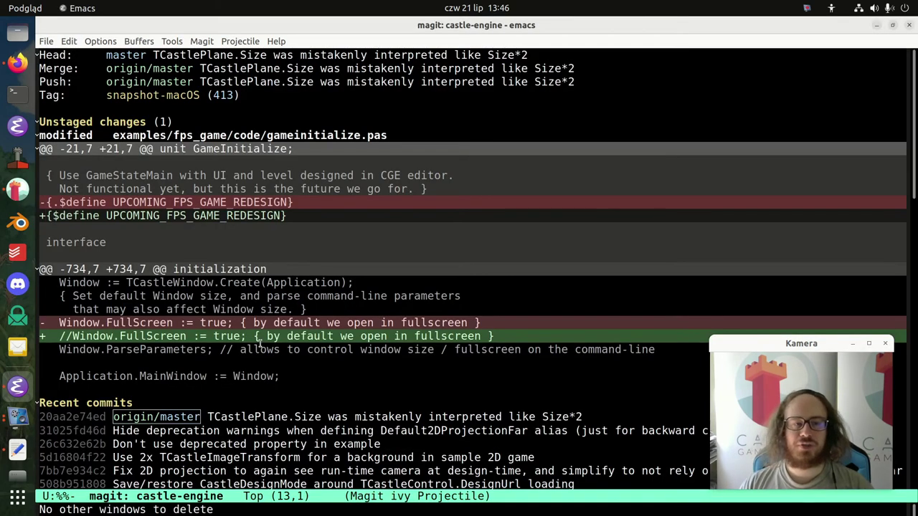
{"action": "key", "text": "Return"}
{"action": "key", "text": "ctrl+x"}
{"action": "key", "text": "ctrl+f"}
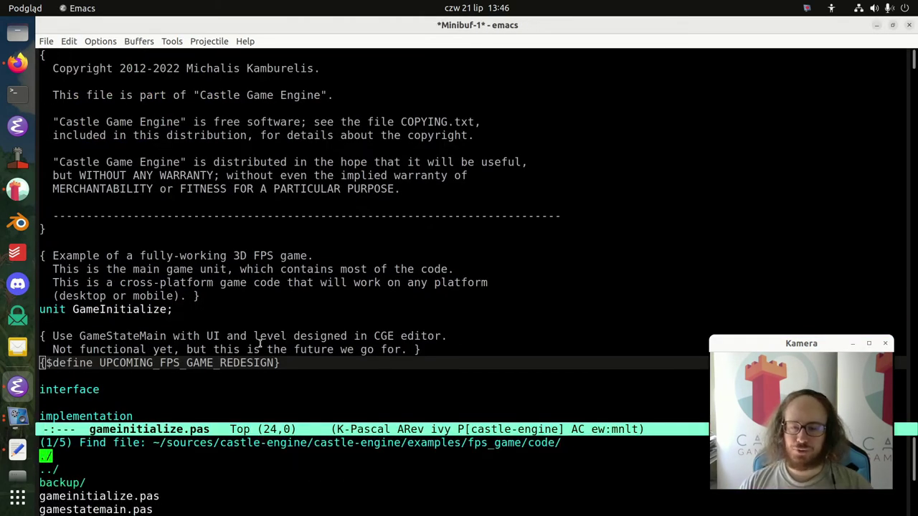
{"action": "key", "text": "Down"}
{"action": "key", "text": "Down"}
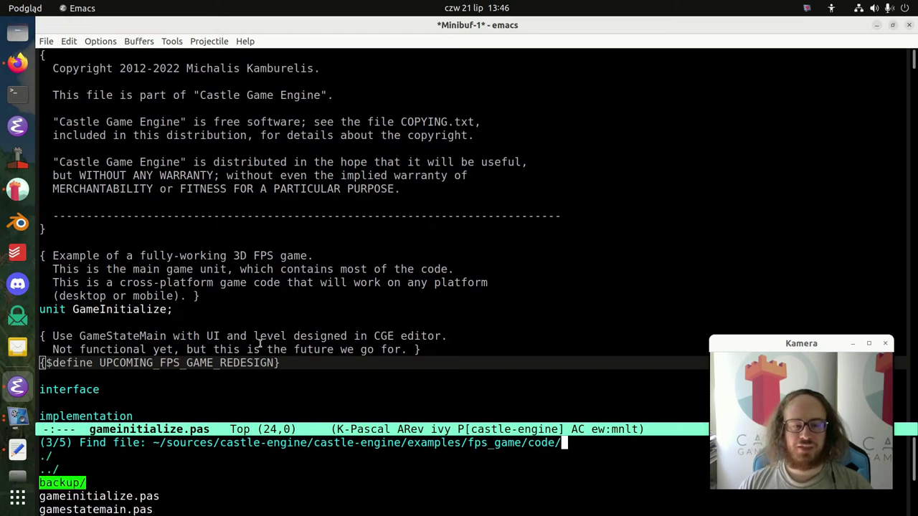
{"action": "key", "text": "ctrl+g"}
Step: Highlight and copy the UPCOMING_FPS_GAME_REDESIGN symbol name in the define line of gameinitialize.pas
{"action": "key", "text": "ctrl+e"}
{"action": "key", "text": "ctrl+b"}
{"action": "key", "text": "ctrl+space"}
{"action": "key", "text": "alt+b"}
{"action": "key", "text": "alt+b"}
{"action": "key", "text": "alt+b"}
{"action": "key", "text": "alt+b"}
{"action": "key", "text": "alt+b"}
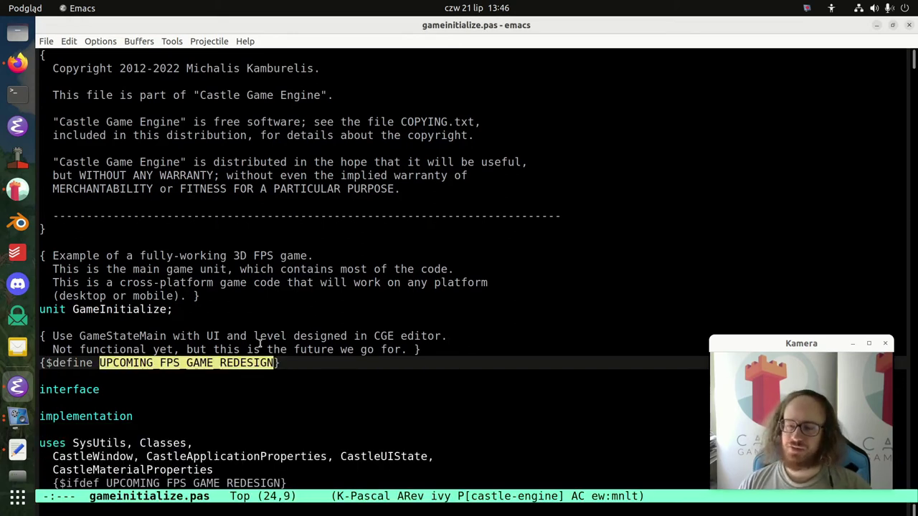
{"action": "key", "text": "alt+w"}
{"action": "key", "text": "ctrl+a"}
{"action": "key", "text": "ctrl+b"}
{"action": "key", "text": "ctrl+space"}
{"action": "key", "text": "alt+b"}
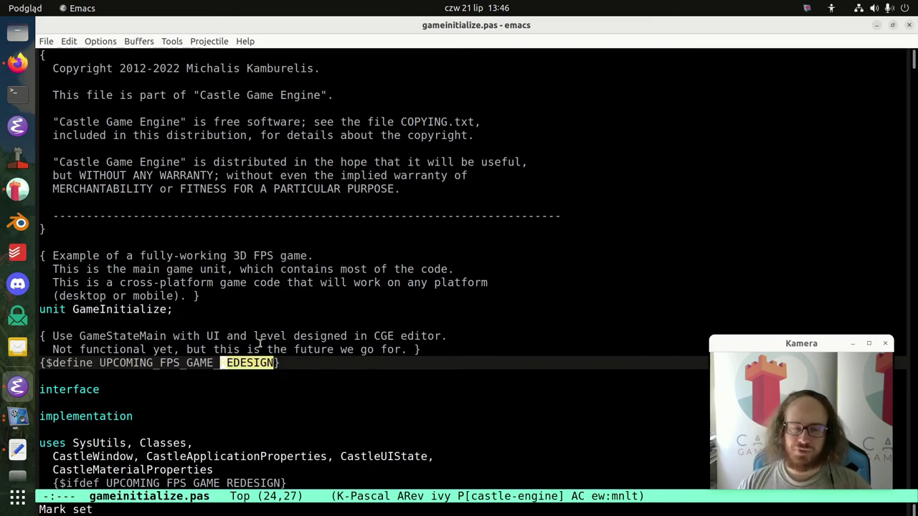
{"action": "key", "text": "alt+b"}
{"action": "key", "text": "alt+b"}
{"action": "key", "text": "alt+b"}
{"action": "key", "text": "alt+b"}
{"action": "key", "text": "alt+w"}
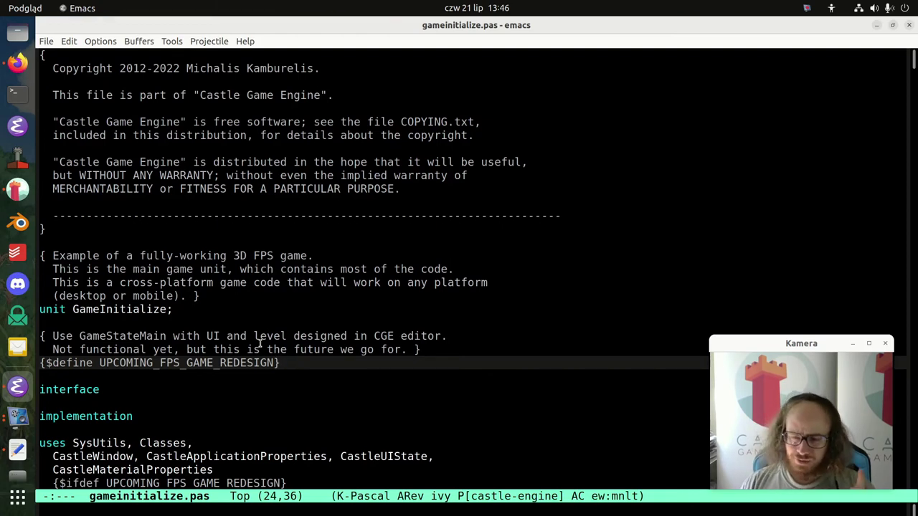
Step: Reselect the UPCOMING_FPS_GAME_REDESIGN name in the define line and leave it highlighted
{"action": "key", "text": "ctrl+space"}
{"action": "key", "text": "alt+b"}
{"action": "key", "text": "alt+b"}
{"action": "key", "text": "alt+b"}
{"action": "key", "text": "alt+b"}
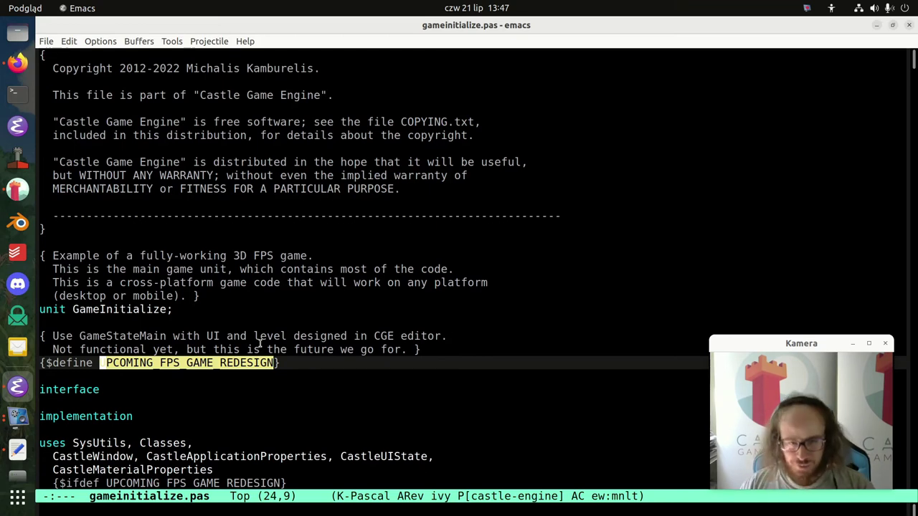
{"action": "key", "text": "ctrl+e"}
{"action": "key", "text": "alt+b"}
{"action": "key", "text": "alt+b"}
{"action": "key", "text": "alt+b"}
{"action": "key", "text": "alt+b"}
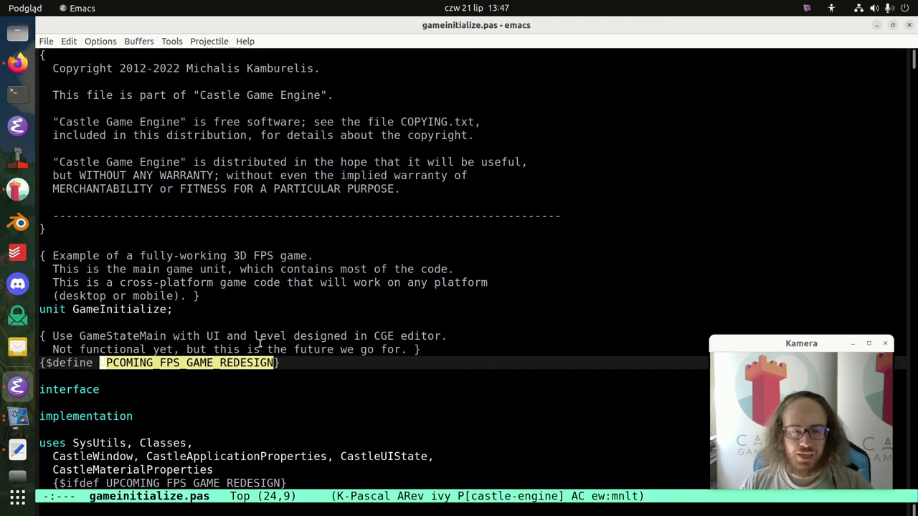
Step: Switch back to Castle Game Engine, reopen the recent my-new-project-empty2 project, and open its gamestatemain.castle-user-interface design
{"action": "key", "text": "alt+Tab"}
{"action": "key", "text": "alt+Tab"}
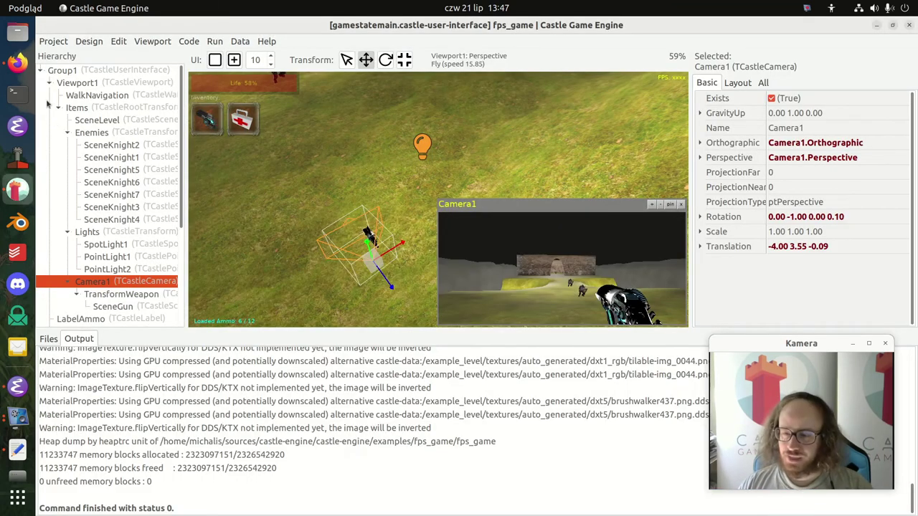
{"action": "left_click", "coordinate": [53, 41]}
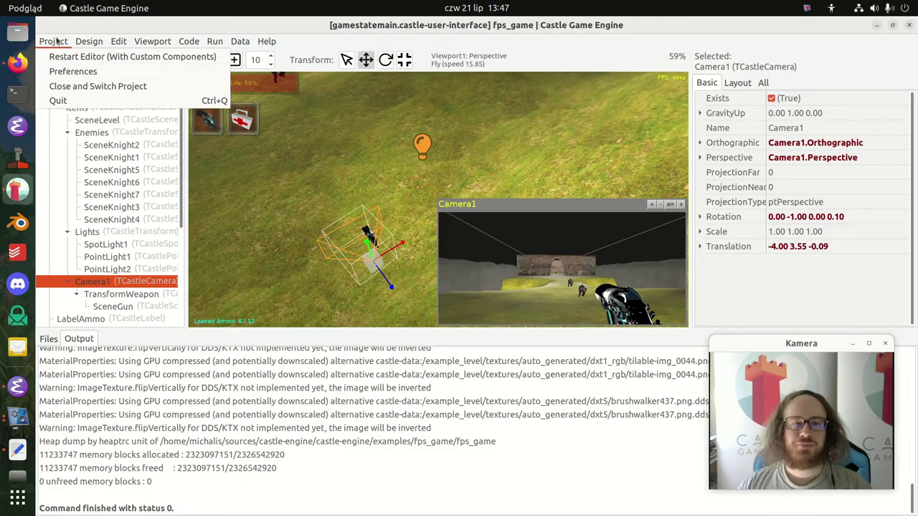
{"action": "left_click", "coordinate": [69, 85]}
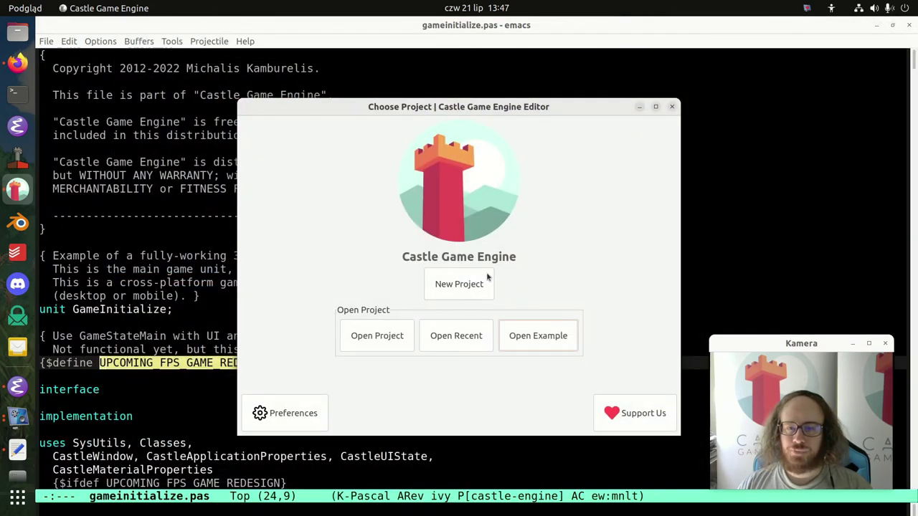
{"action": "left_click", "coordinate": [434, 338]}
{"action": "left_click", "coordinate": [565, 359]}
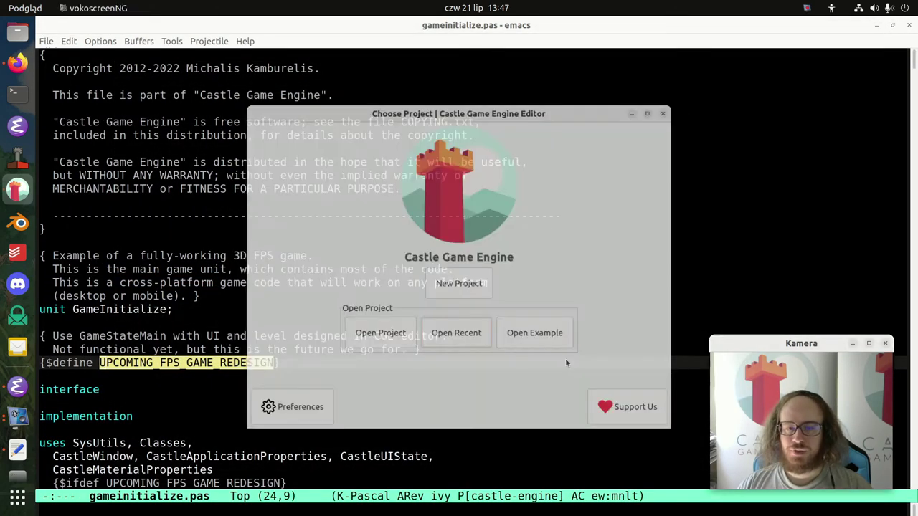
{"action": "left_click", "coordinate": [61, 379]}
{"action": "double_click", "coordinate": [248, 382]}
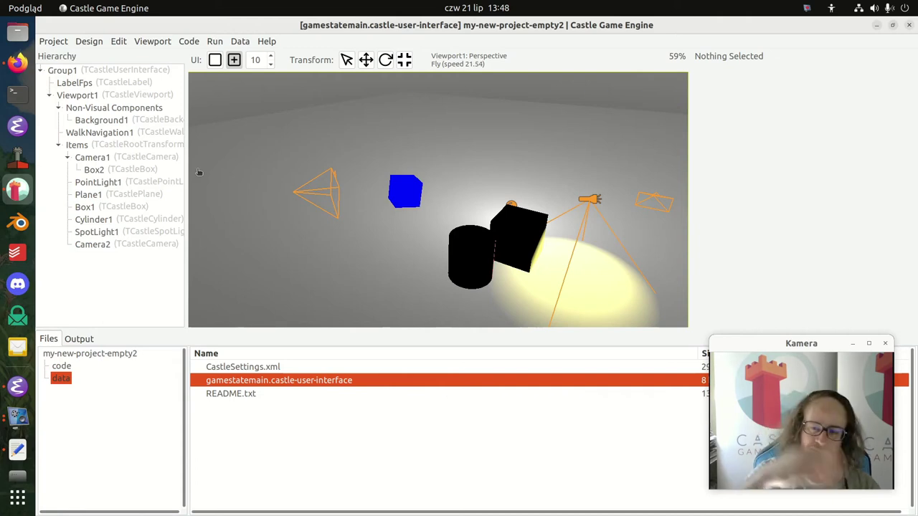
Step: Replace the Box2 child of Camera1 with a directional light (TCastleDirectionalLight)
{"action": "left_click", "coordinate": [140, 170]}
{"action": "key", "text": "Delete"}
{"action": "right_click", "coordinate": [145, 158]}
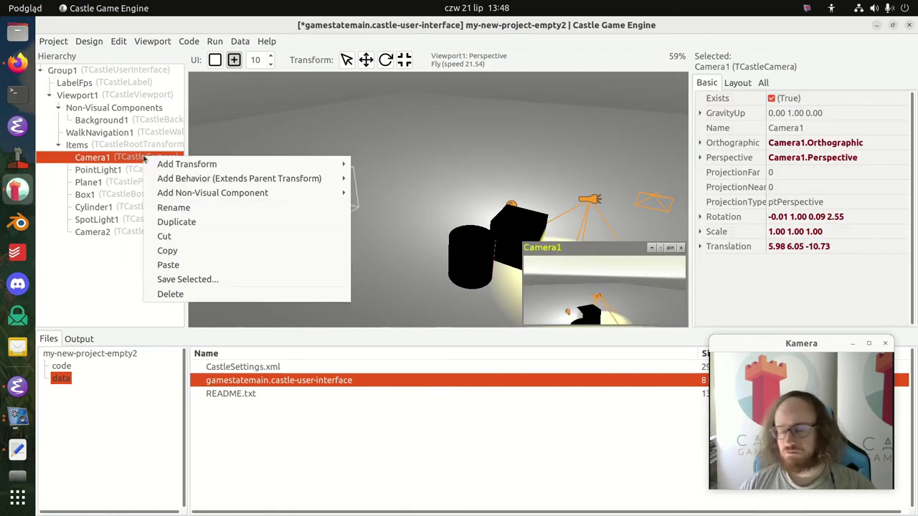
{"action": "mouse_move", "coordinate": [180, 164]}
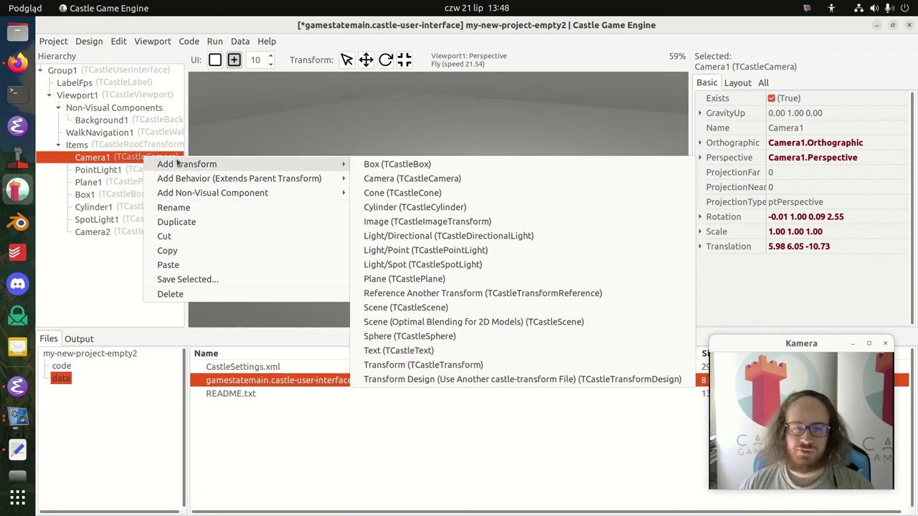
{"action": "left_click", "coordinate": [496, 240]}
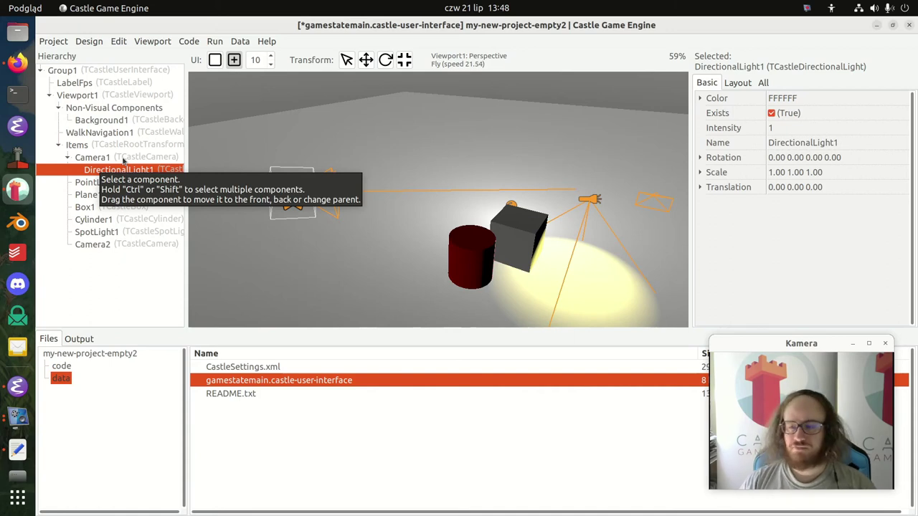
Step: Delete SpotLight1 and PointLight1 from the scene and select Camera1
{"action": "left_click", "coordinate": [129, 234]}
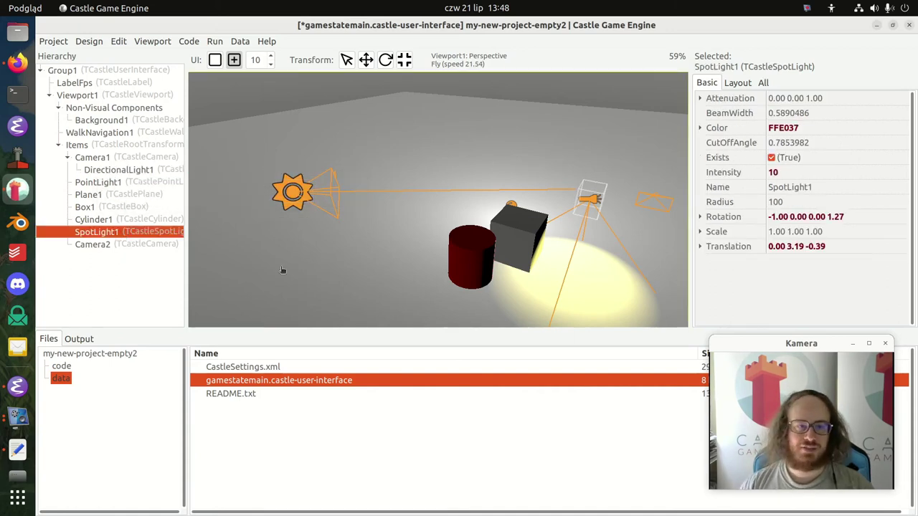
{"action": "key", "text": "Delete"}
{"action": "left_click", "coordinate": [119, 184]}
{"action": "key", "text": "Delete"}
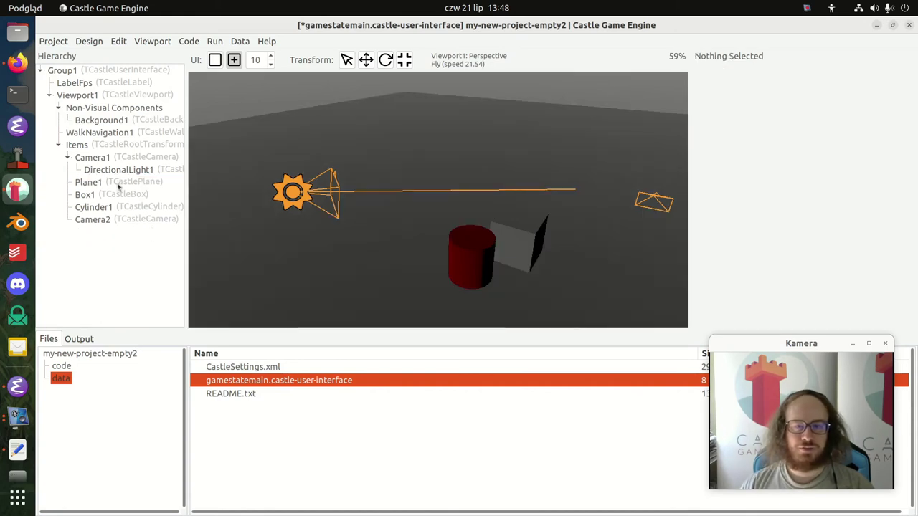
{"action": "left_click", "coordinate": [90, 158]}
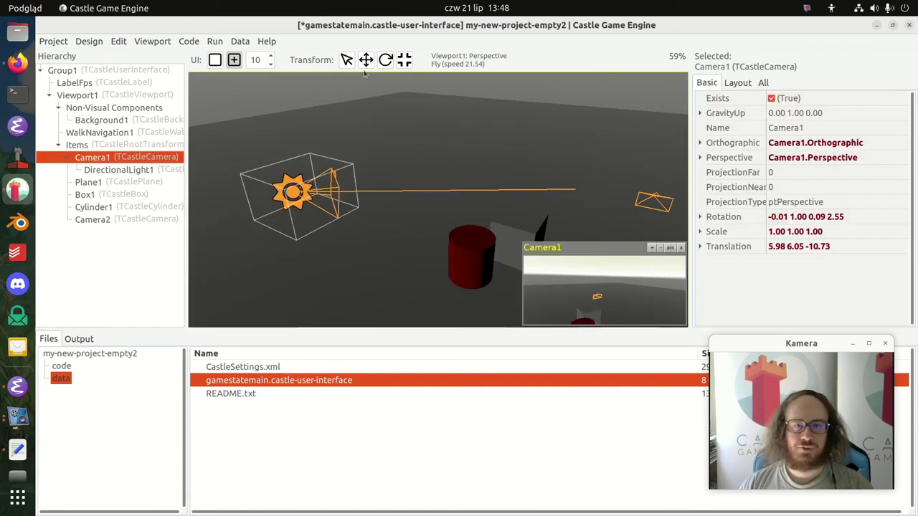
Step: Tilt Camera1 slightly with the Rotate tool, to a rotation of about -0.03 0.99 0.14 2.55
{"action": "left_click", "coordinate": [385, 60]}
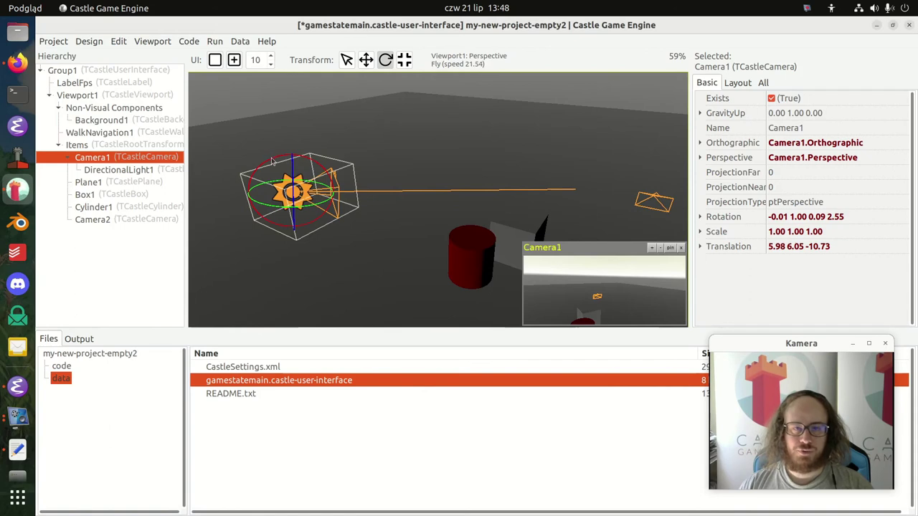
{"action": "mouse_move", "coordinate": [272, 162]}
{"action": "left_mouse_down"}
{"action": "mouse_move", "coordinate": [252, 160]}
{"action": "mouse_move", "coordinate": [277, 158]}
{"action": "left_mouse_up"}
Step: Replace the DirectionalLight1 child of Camera1 with a spot light (TCastleSpotLight)
{"action": "left_click", "coordinate": [109, 172]}
{"action": "key", "text": "Delete"}
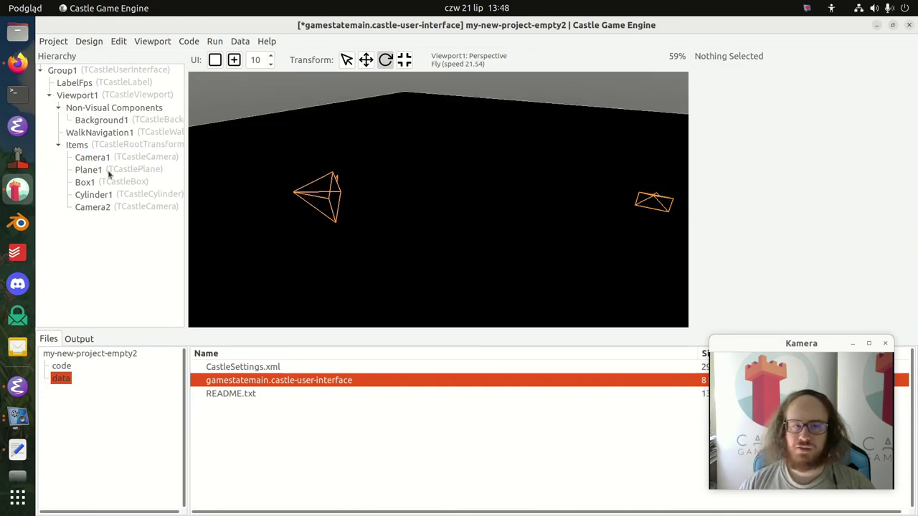
{"action": "right_click", "coordinate": [117, 158]}
{"action": "mouse_move", "coordinate": [187, 163]}
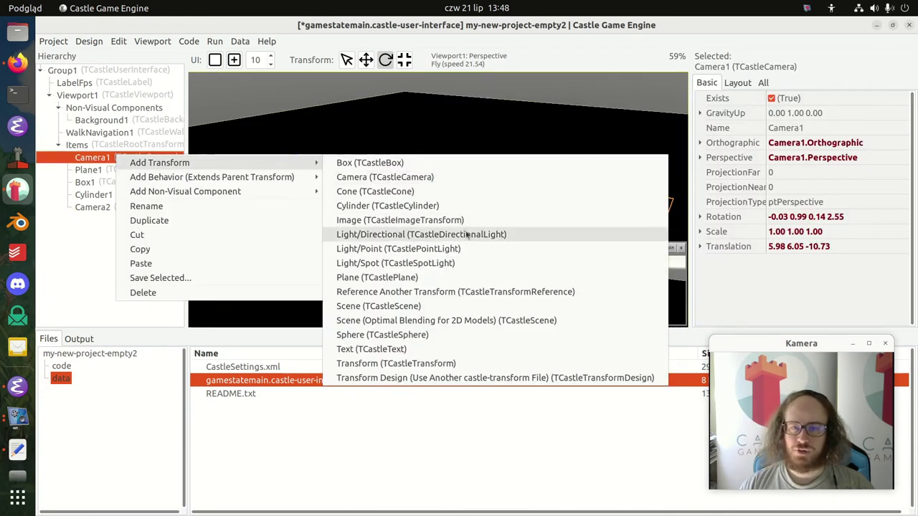
{"action": "left_click", "coordinate": [459, 263]}
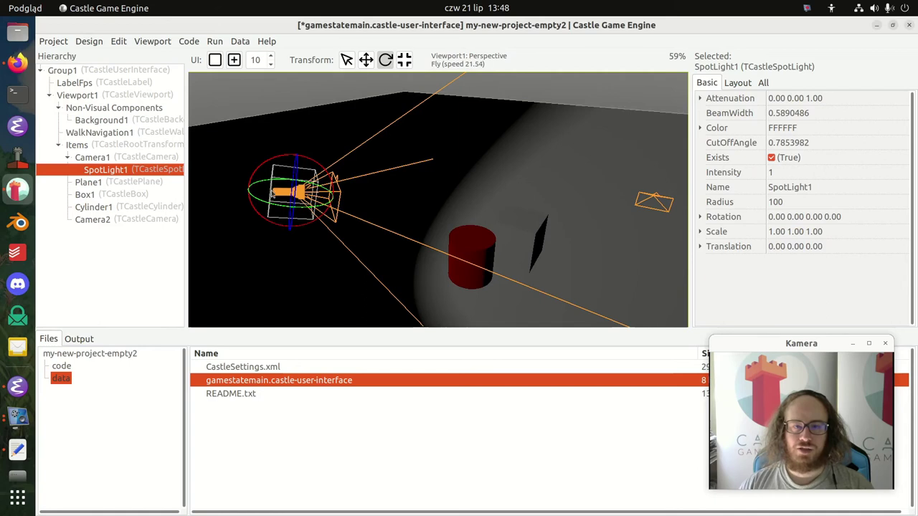
Step: Move Camera1 to a translation of about 5.81 5.96 -10.48 and enlarge its preview
{"action": "left_click", "coordinate": [133, 161]}
{"action": "left_click", "coordinate": [366, 61]}
{"action": "left_click_drag", "start_coordinate": [259, 188], "coordinate": [362, 81]}
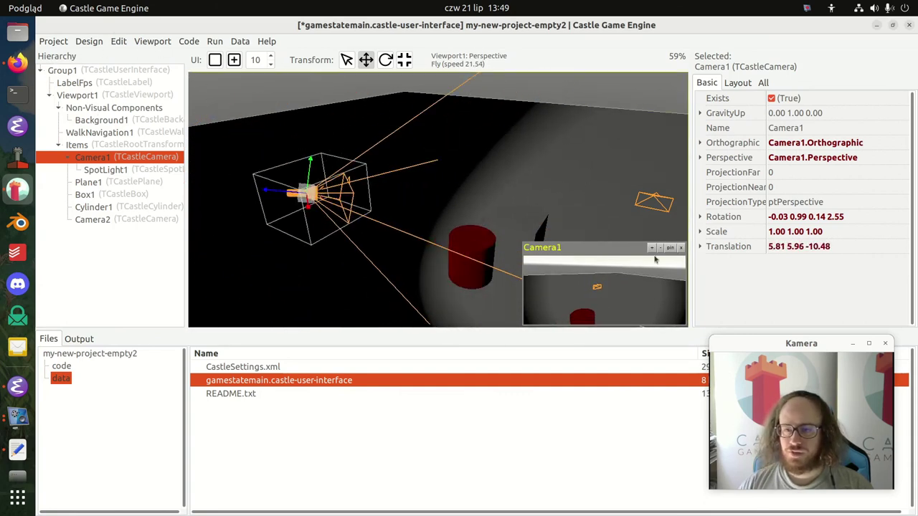
{"action": "left_click", "coordinate": [651, 248]}
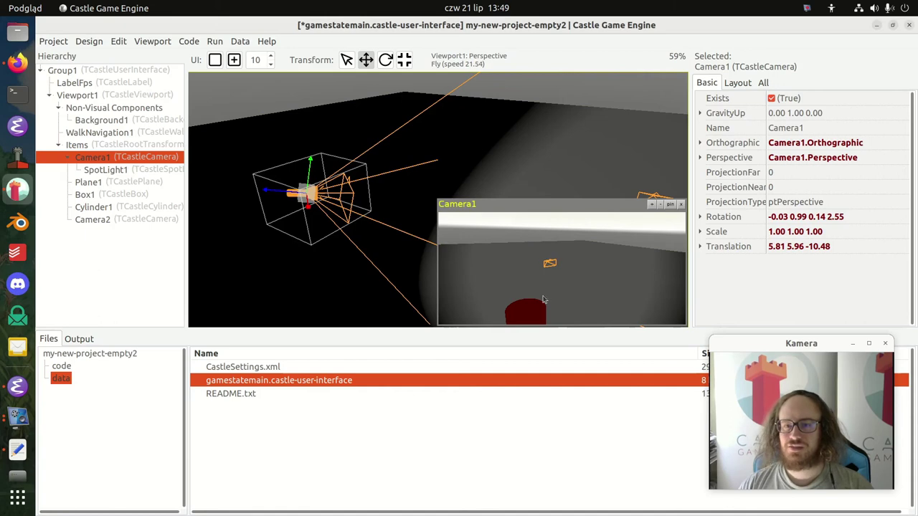
Step: Move Camera1 farther back from the cylinder, to a translation of about 9.82 8.01 -16.34, and save the design
{"action": "key", "text": "s"}
{"action": "right_click_drag", "start_coordinate": [423, 172], "coordinate": [560, 140]}
{"action": "key", "text": "s"}
{"action": "mouse_move", "coordinate": [491, 193]}
{"action": "right_mouse_down"}
{"action": "mouse_move", "coordinate": [410, 225]}
{"action": "mouse_move", "coordinate": [485, 196]}
{"action": "right_mouse_up"}
{"action": "key", "text": "w"}
{"action": "key", "text": "d"}
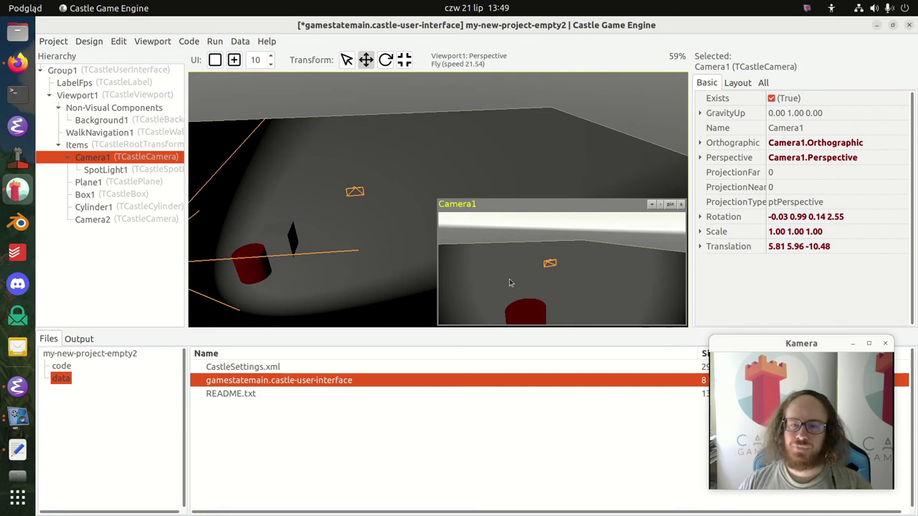
{"action": "key", "text": "s"}
{"action": "right_click_drag", "start_coordinate": [297, 177], "coordinate": [194, 204]}
{"action": "right_click_drag", "start_coordinate": [329, 179], "coordinate": [365, 165]}
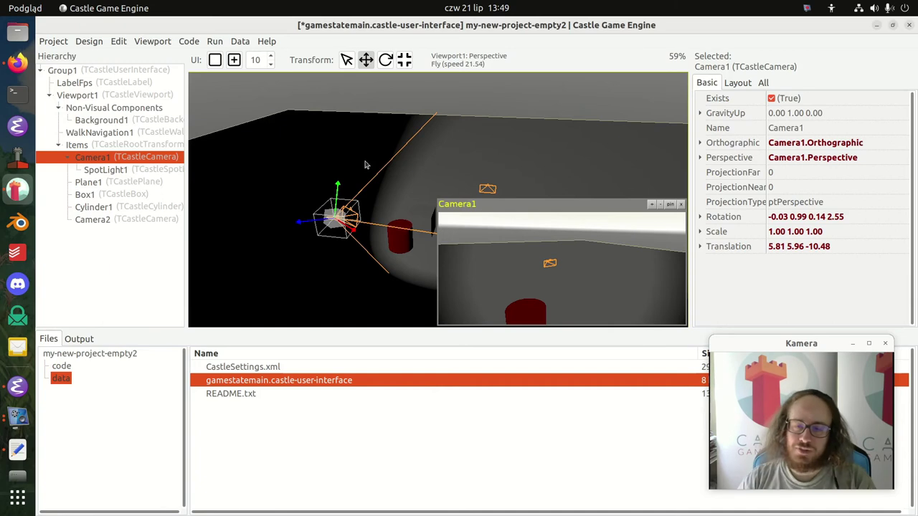
{"action": "left_click_drag", "start_coordinate": [307, 219], "coordinate": [92, 148]}
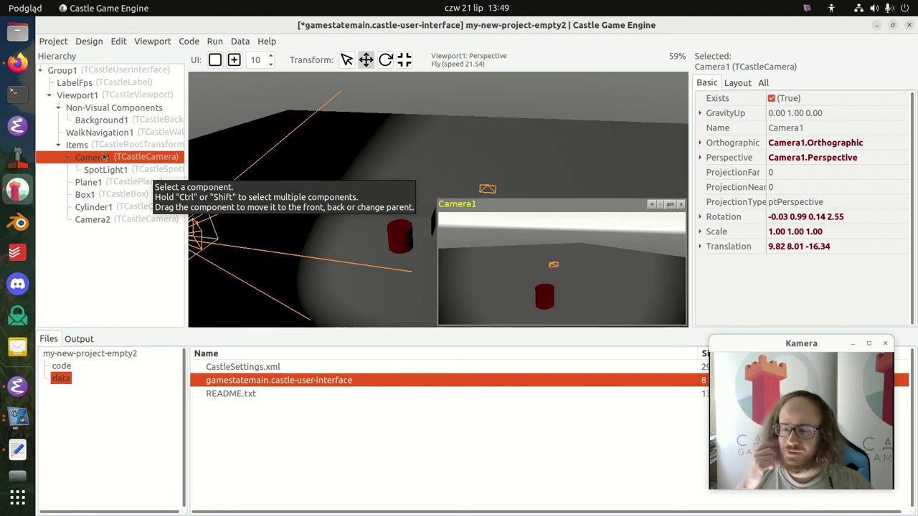
{"action": "key", "text": "ctrl+s"}
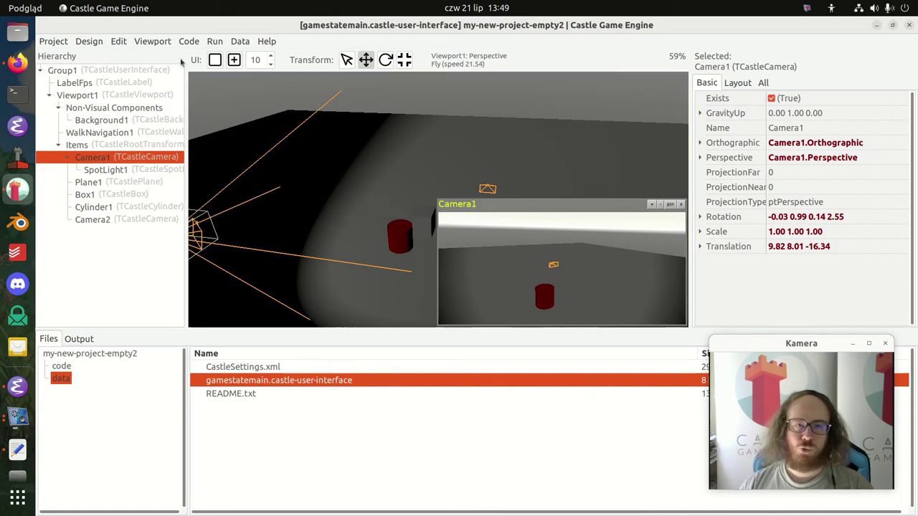
Step: Close the current project and create a new one named my-new-project-3d from the 3D FPS Game template
{"action": "left_click", "coordinate": [53, 41]}
{"action": "left_click", "coordinate": [72, 86]}
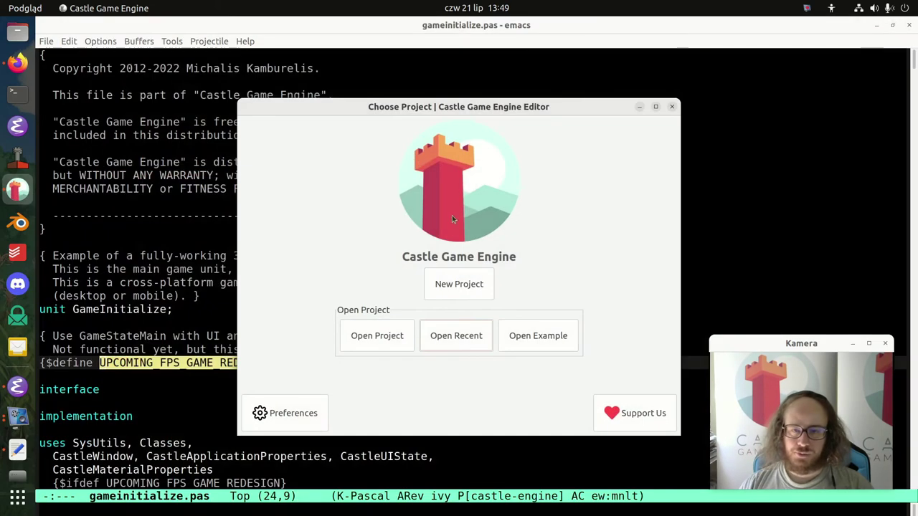
{"action": "left_click", "coordinate": [451, 284]}
{"action": "left_click", "coordinate": [490, 190]}
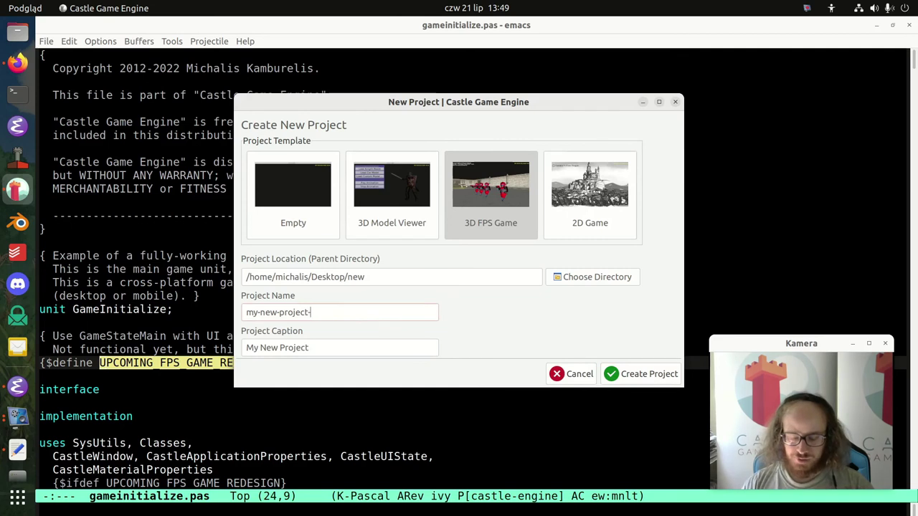
{"action": "left_click", "coordinate": [642, 374]}
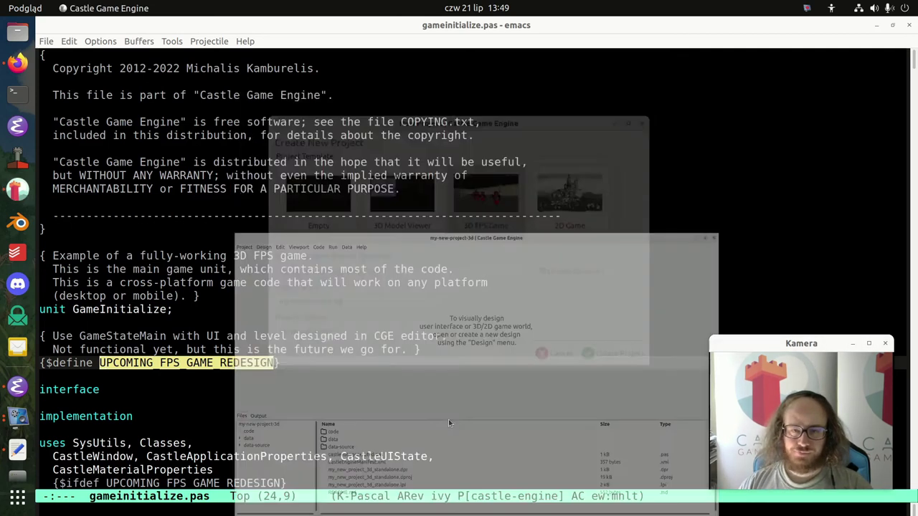
Step: Open the gamestateplay.castle-user-interface design from the new project's data folder
{"action": "double_click", "coordinate": [243, 380]}
{"action": "double_click", "coordinate": [291, 462]}
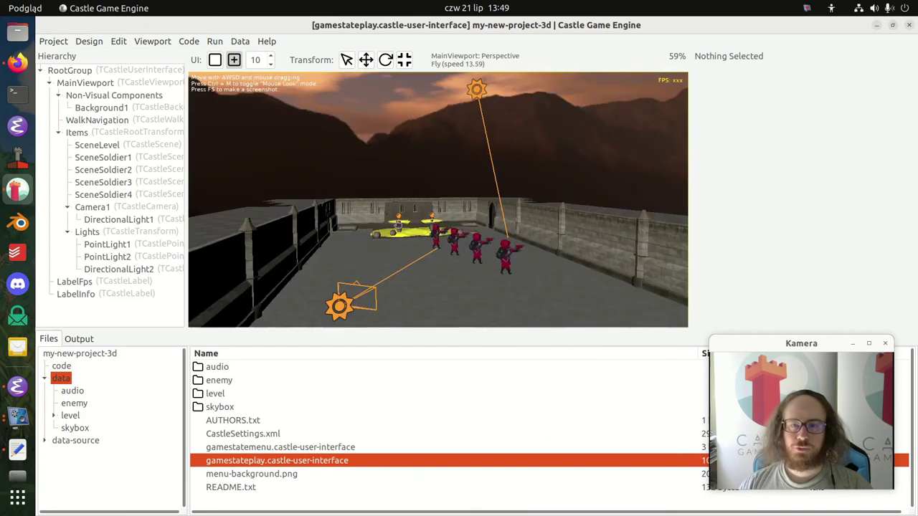
Step: Examine the FPS level around the soldiers and the properties of Camera1 and WalkNavigation
{"action": "right_click_drag", "start_coordinate": [502, 247], "coordinate": [365, 261]}
{"action": "key", "text": "w"}
{"action": "key", "text": "d"}
{"action": "key", "text": "s"}
{"action": "key", "text": "a"}
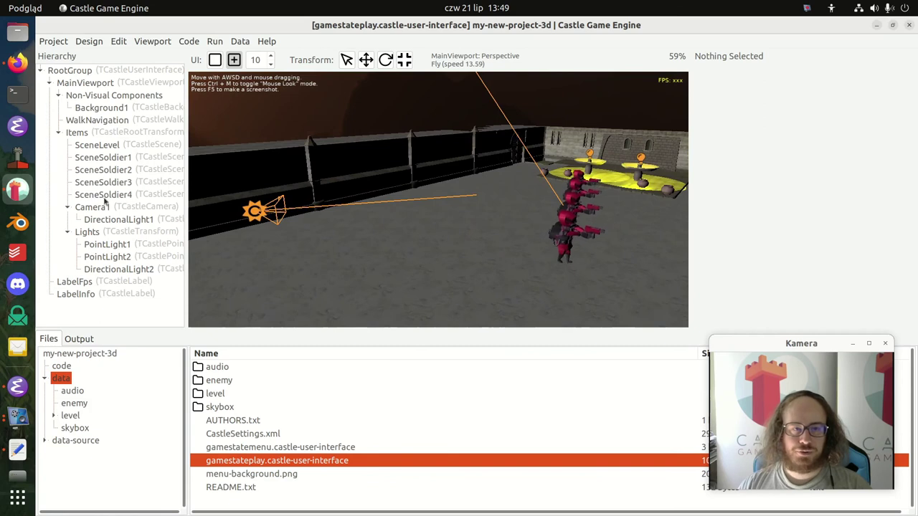
{"action": "left_click", "coordinate": [105, 204]}
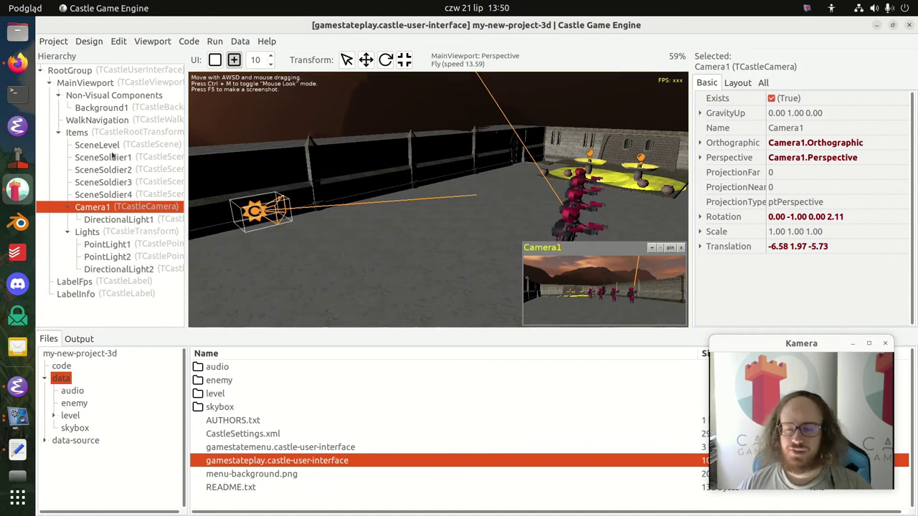
{"action": "left_click", "coordinate": [118, 122]}
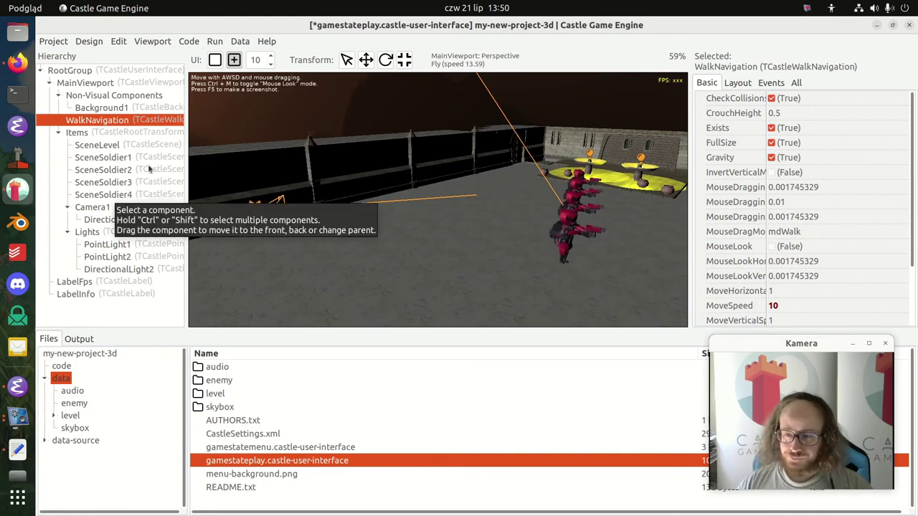
{"action": "left_click", "coordinate": [100, 208]}
{"action": "right_click_drag", "start_coordinate": [437, 199], "coordinate": [488, 230]}
{"action": "key", "text": "d"}
{"action": "key", "text": "d"}
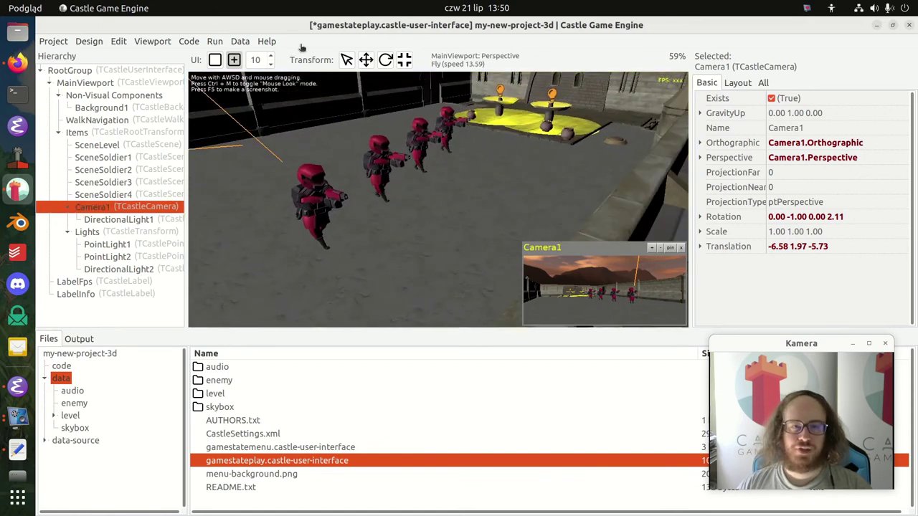
Step: Make Camera1 a child of SceneSoldier1 in the hierarchy
{"action": "left_click", "coordinate": [308, 185]}
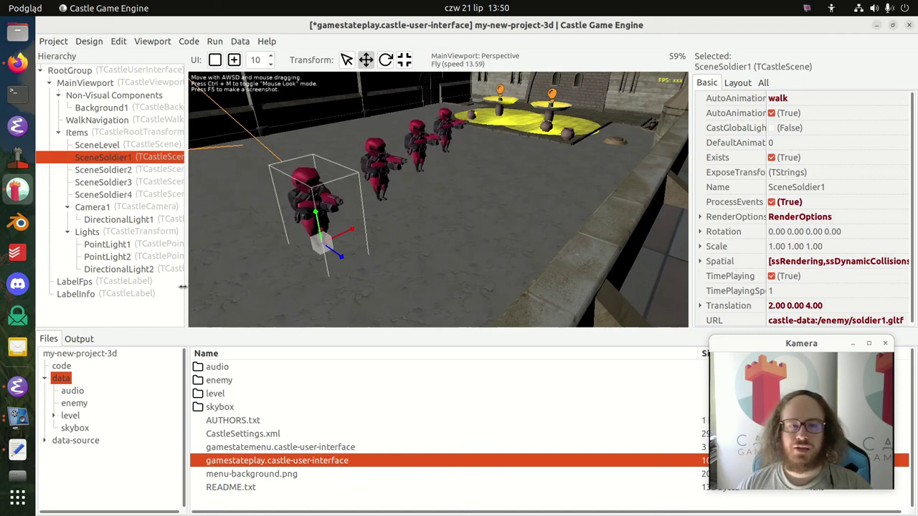
{"action": "left_click", "coordinate": [92, 208]}
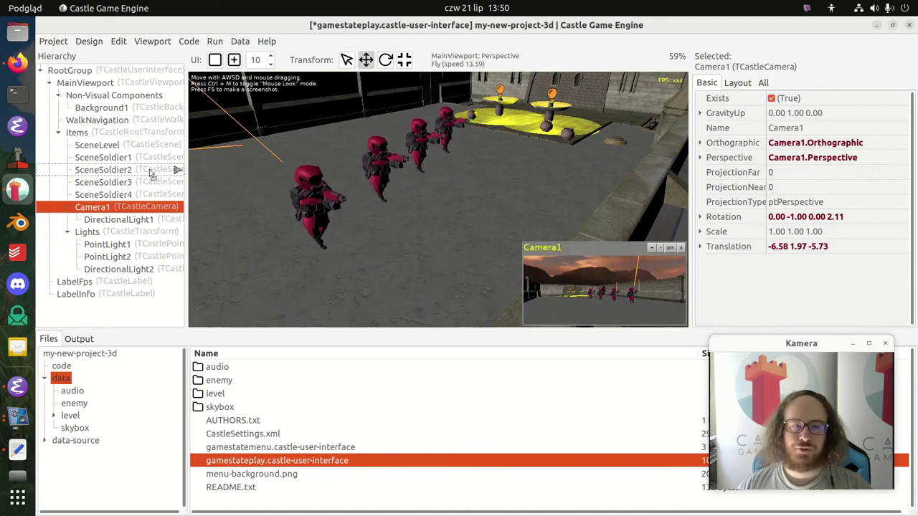
{"action": "left_click_drag", "start_coordinate": [155, 162], "coordinate": [154, 159]}
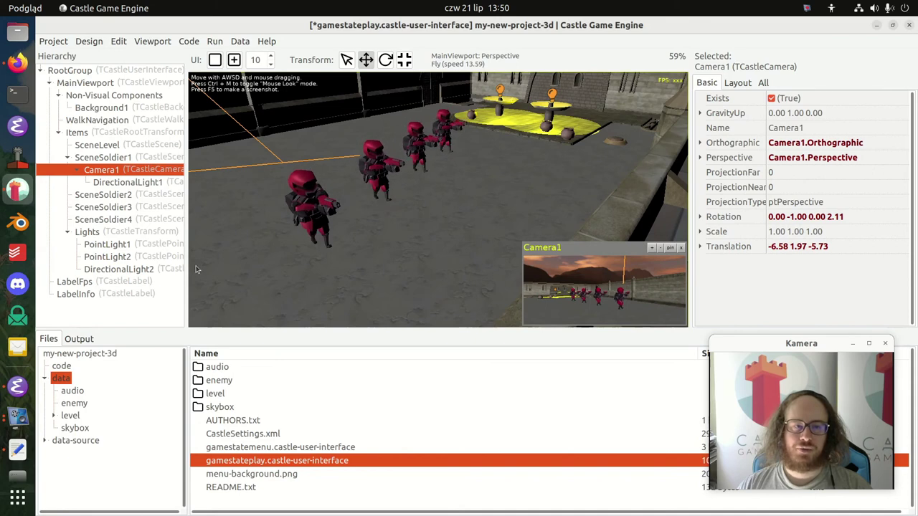
Step: Reset the transformation of Camera1 so it sits at the origin of its parent soldier
{"action": "right_click_drag", "start_coordinate": [412, 254], "coordinate": [463, 240]}
{"action": "key", "text": "s"}
{"action": "key", "text": "w"}
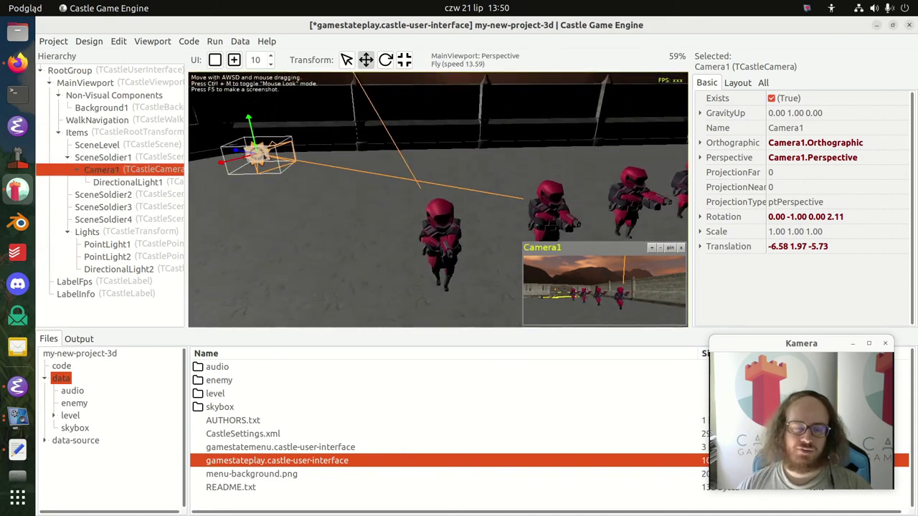
{"action": "left_click", "coordinate": [737, 82]}
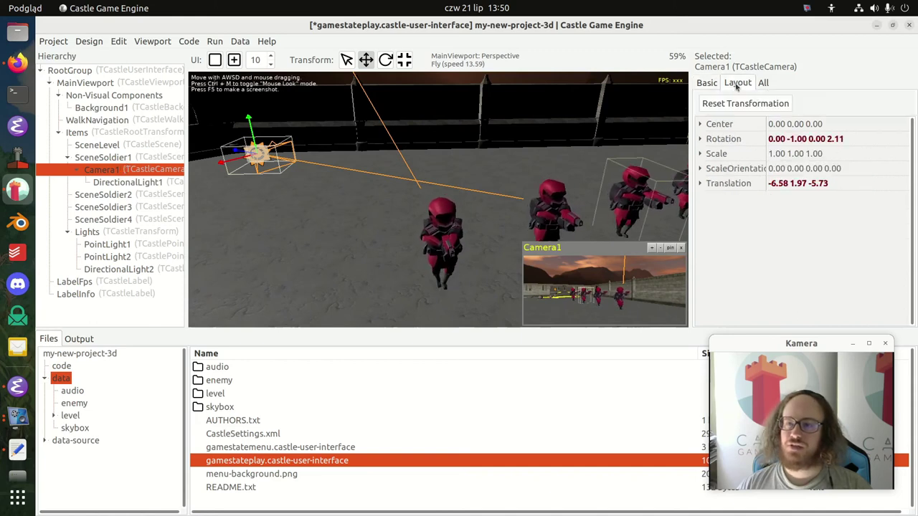
{"action": "left_click", "coordinate": [728, 105]}
Step: Move Camera1 up and in front of the soldier's head, to a translation of about 0.00 1.90 1.27
{"action": "right_click_drag", "start_coordinate": [407, 221], "coordinate": [516, 219]}
{"action": "key", "text": "a"}
{"action": "key", "text": "s"}
{"action": "key", "text": "a"}
{"action": "left_click_drag", "start_coordinate": [388, 254], "coordinate": [413, 153]}
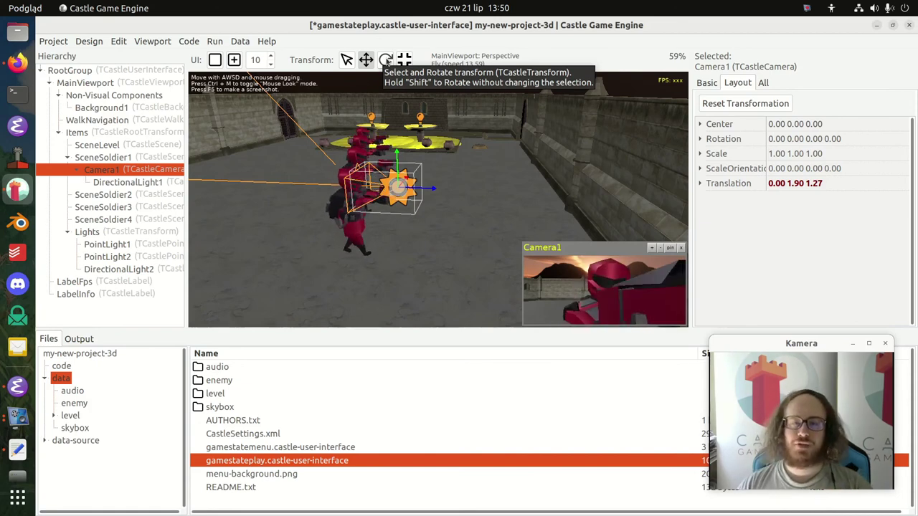
Step: Rotate Camera1 about its vertical axis by 3.14 radians so it faces the soldier's forward direction
{"action": "left_click", "coordinate": [386, 61]}
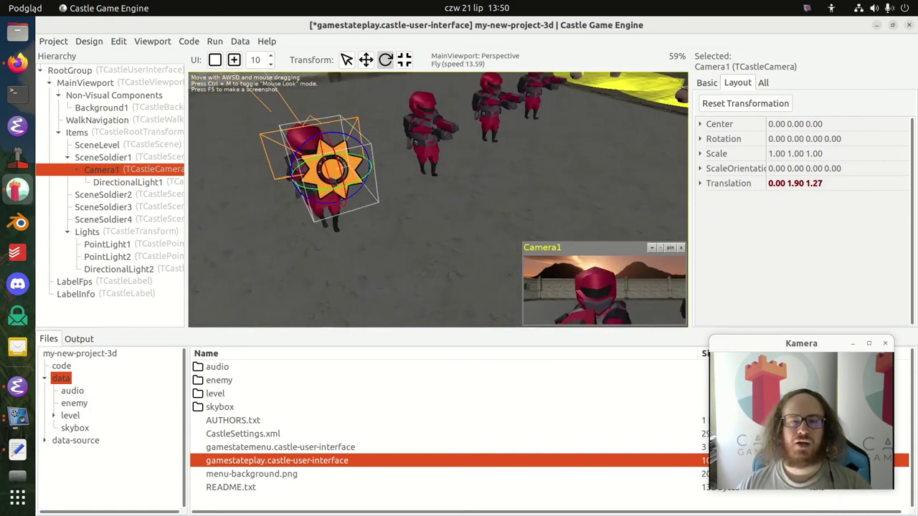
{"action": "key", "text": "w"}
{"action": "right_click_drag", "start_coordinate": [419, 168], "coordinate": [407, 188]}
{"action": "left_click_drag", "start_coordinate": [407, 188], "coordinate": [447, 101]}
{"action": "mouse_move", "coordinate": [448, 101]}
{"action": "right_mouse_down"}
{"action": "mouse_move", "coordinate": [423, 147]}
{"action": "mouse_move", "coordinate": [438, 105]}
{"action": "right_mouse_up"}
Step: Move SceneSoldier1 sideways to a translation of about 0.69 0.00 4.00 and reselect Camera1
{"action": "left_click", "coordinate": [367, 61]}
{"action": "left_click", "coordinate": [403, 166]}
{"action": "left_click_drag", "start_coordinate": [392, 190], "coordinate": [414, 208]}
{"action": "left_click", "coordinate": [143, 171]}
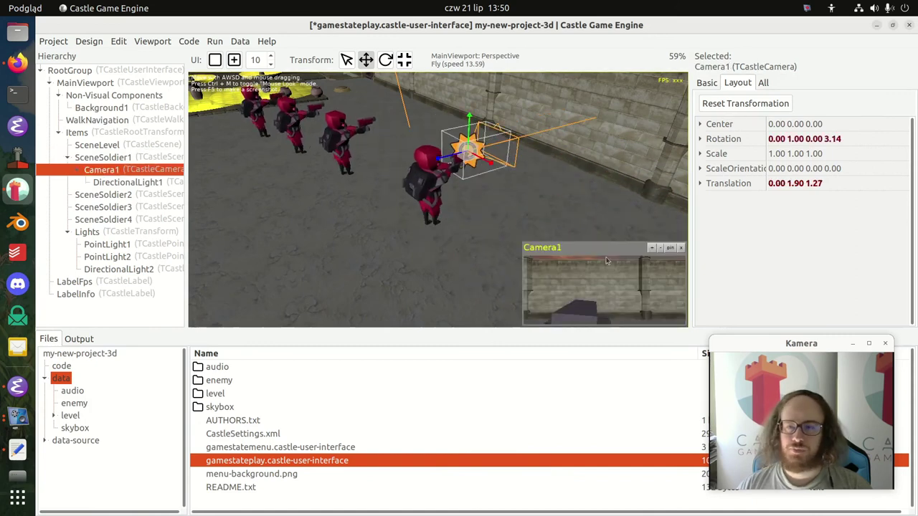
Step: Enlarge the Camera1 preview and move SceneSoldier1 across the level to a translation of about 0.69 0.58 -4.82
{"action": "right_click_drag", "start_coordinate": [462, 174], "coordinate": [387, 174]}
{"action": "key", "text": "d"}
{"action": "left_click", "coordinate": [143, 160]}
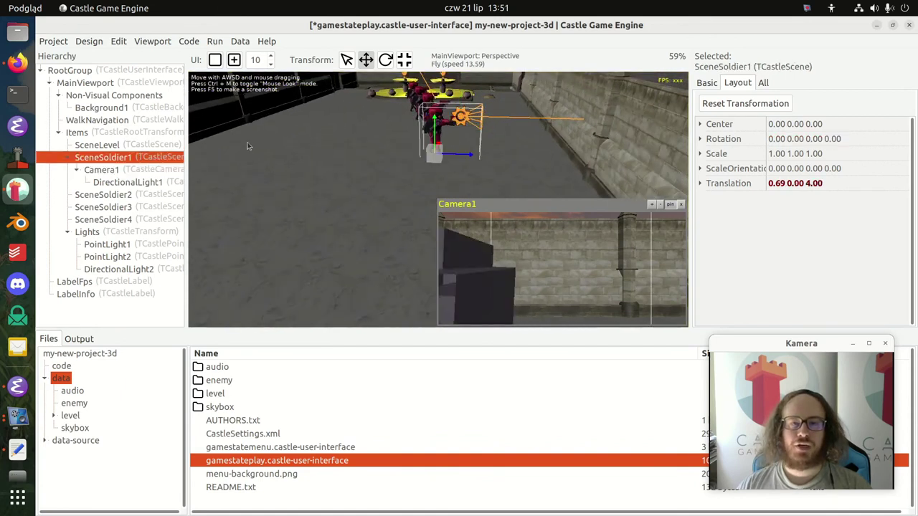
{"action": "left_click_drag", "start_coordinate": [461, 154], "coordinate": [304, 119]}
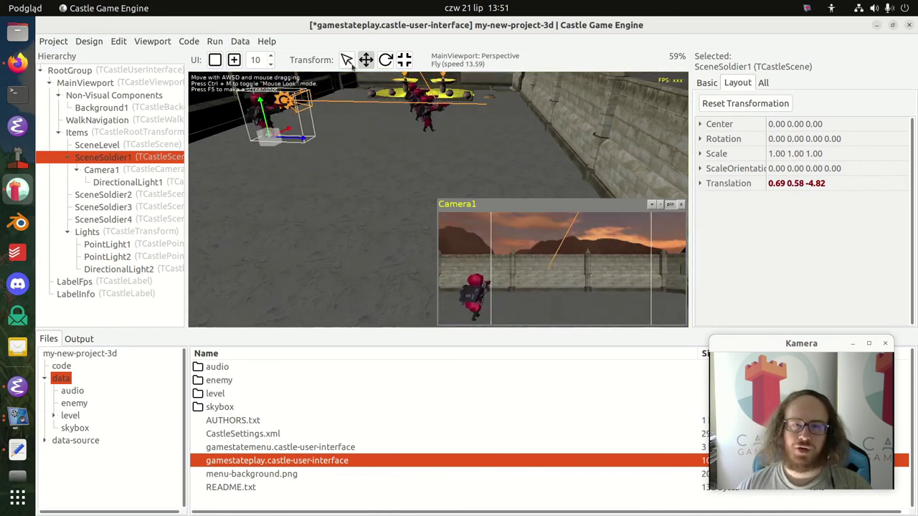
Step: Rotate SceneSoldier1 about its vertical axis by about 1.14 radians and move it to a translation of about -3.31 0.58 3.81
{"action": "key", "text": "e"}
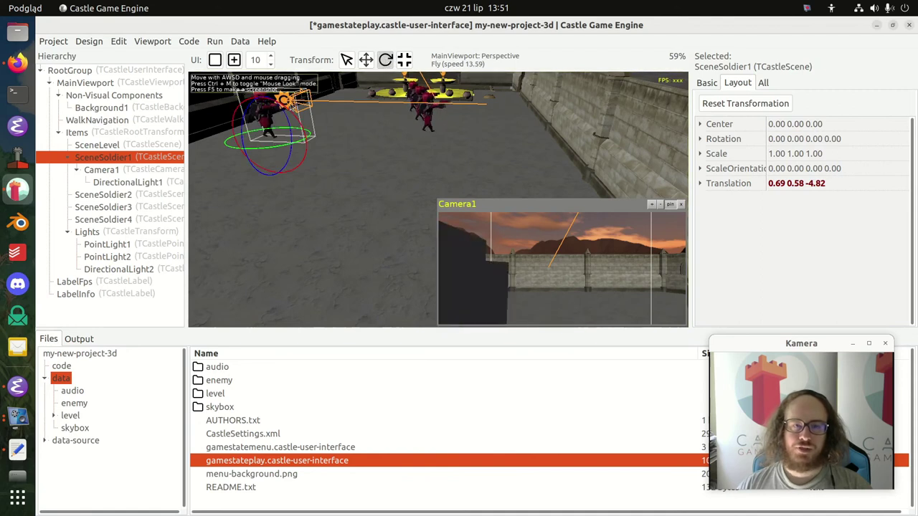
{"action": "left_click_drag", "start_coordinate": [253, 152], "coordinate": [345, 145]}
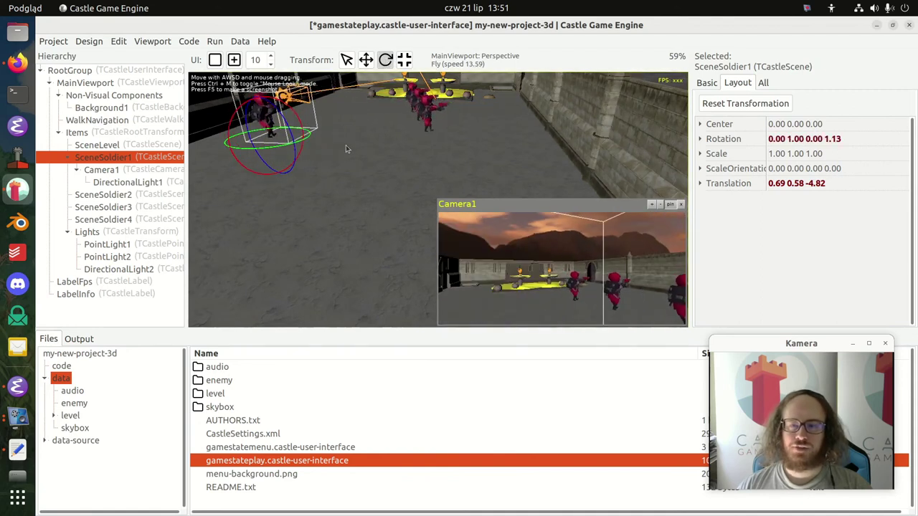
{"action": "left_click", "coordinate": [366, 60]}
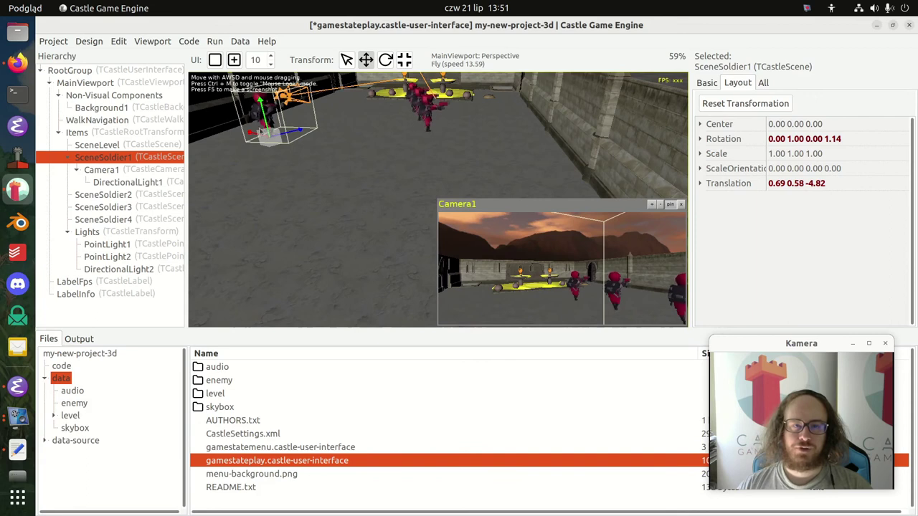
{"action": "left_click_drag", "start_coordinate": [252, 134], "coordinate": [373, 197]}
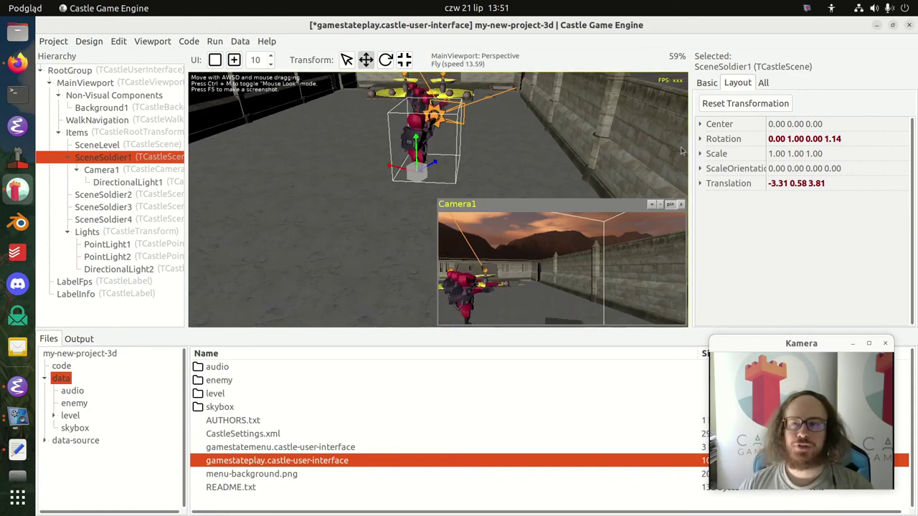
Step: Expose SceneSoldier1's arm bones Bone.002_L, Bone.002_L.001 to Bone.002_L.005, Bone.002_R and Bone.002_R.001 as child transforms
{"action": "left_click", "coordinate": [707, 83]}
{"action": "left_click", "coordinate": [764, 169]}
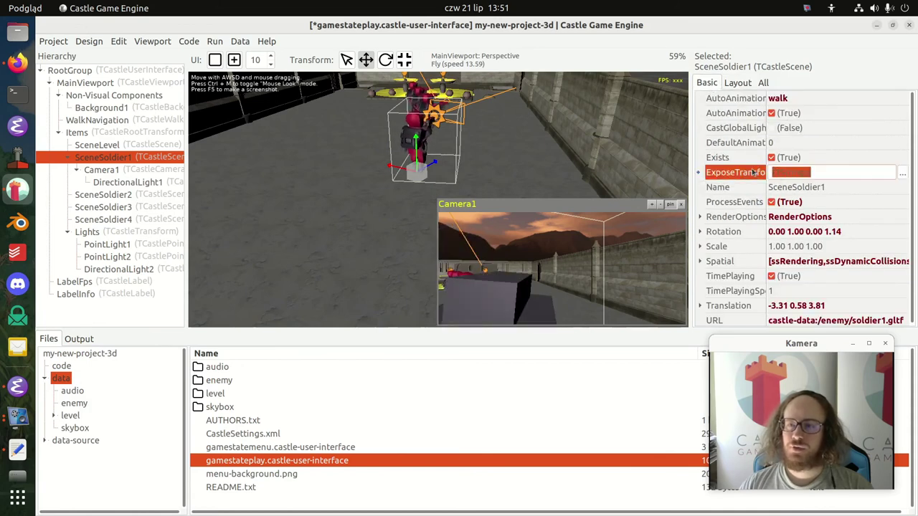
{"action": "left_click_drag", "start_coordinate": [764, 157], "coordinate": [795, 157]}
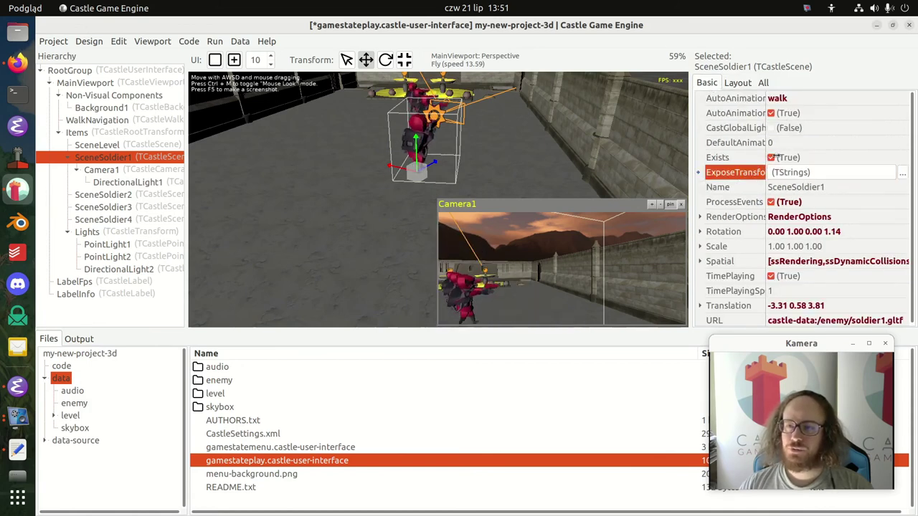
{"action": "left_click", "coordinate": [903, 175]}
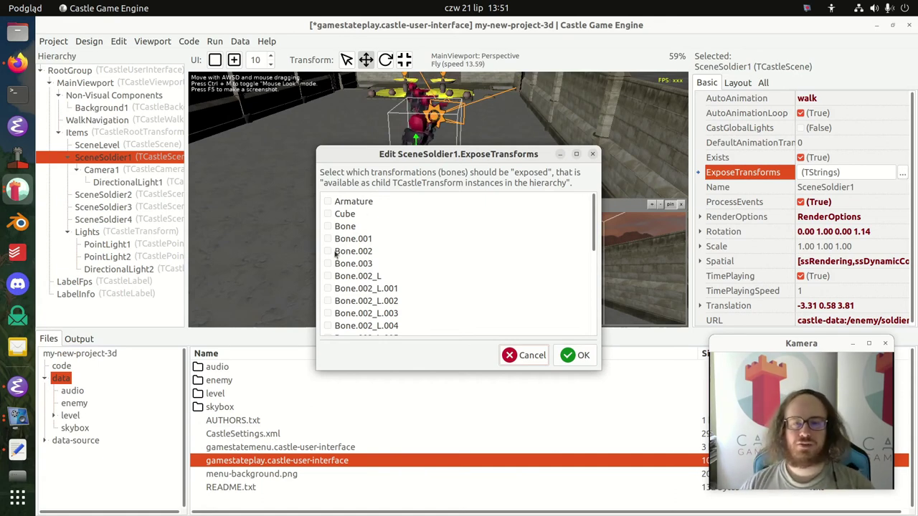
{"action": "scroll", "coordinate": [433, 262], "scroll_direction": "down", "scroll_amount": 3}
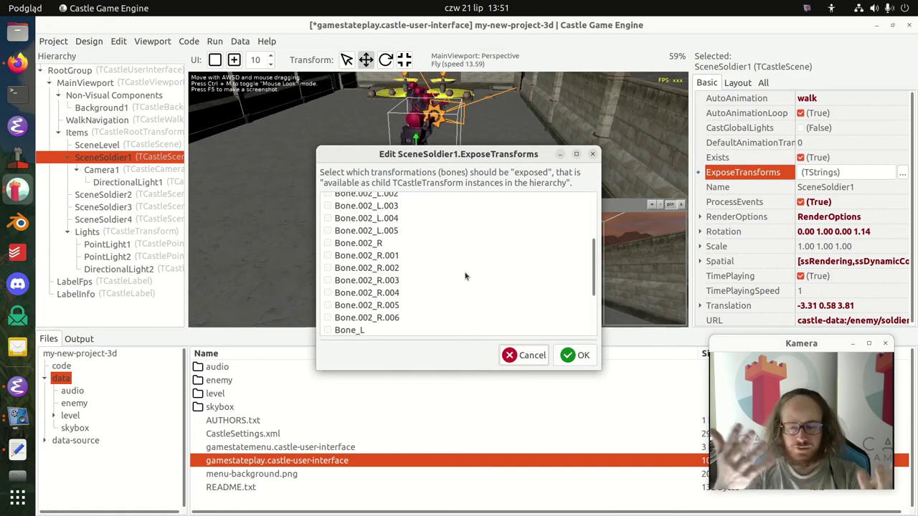
{"action": "scroll", "coordinate": [401, 287], "scroll_direction": "down", "scroll_amount": 3}
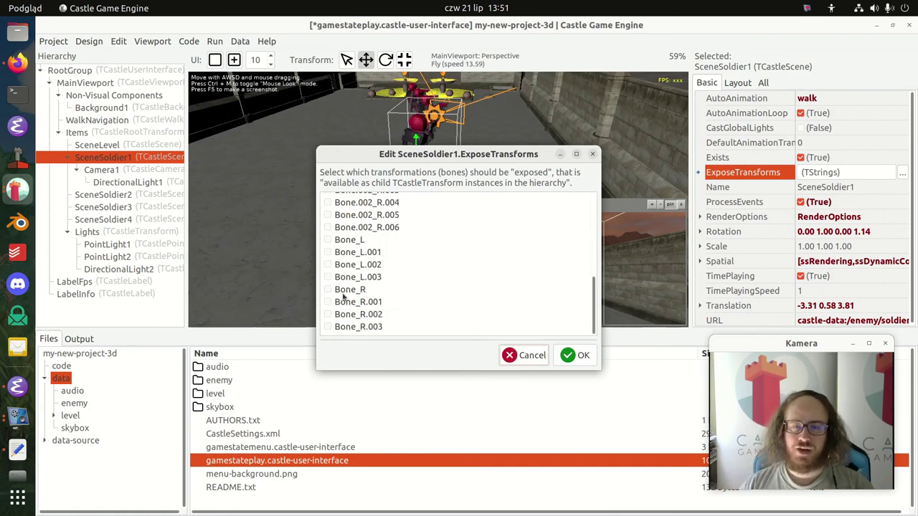
{"action": "scroll", "coordinate": [337, 294], "scroll_direction": "up", "scroll_amount": 5}
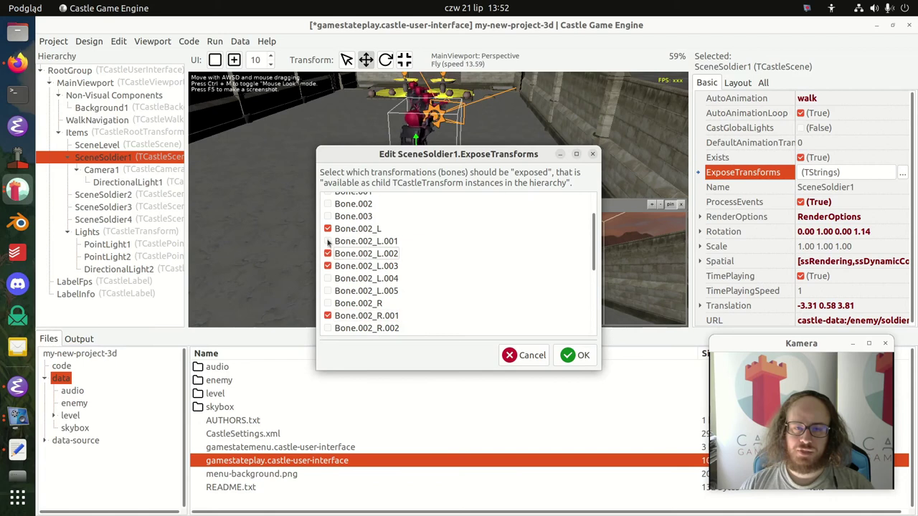
{"action": "left_click", "coordinate": [567, 356]}
Step: Examine the exposed left arm bones one by one, up to Bone_002_L_005, to compare their positions near the soldier's gun
{"action": "right_click", "coordinate": [138, 196]}
{"action": "left_click", "coordinate": [128, 213]}
{"action": "left_click", "coordinate": [126, 220]}
{"action": "key", "text": "w"}
{"action": "key", "text": "d"}
{"action": "right_click_drag", "start_coordinate": [436, 145], "coordinate": [345, 213]}
{"action": "left_click", "coordinate": [124, 245]}
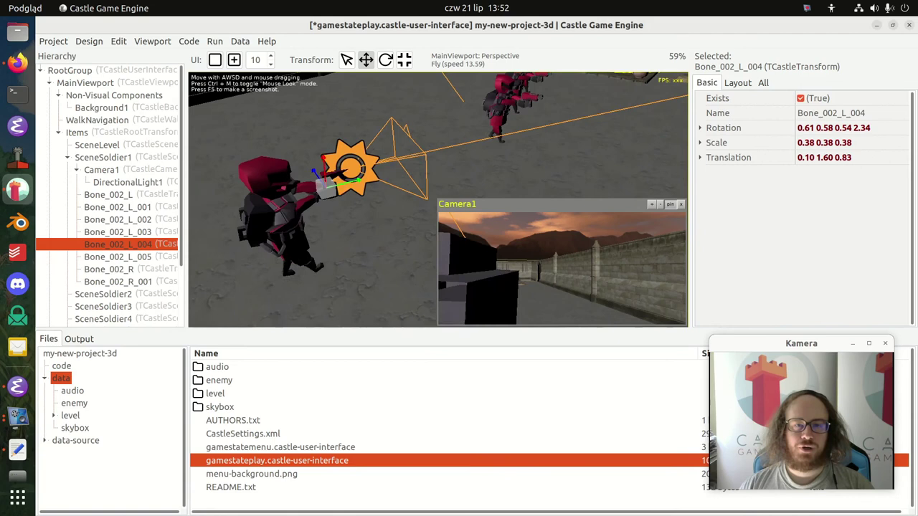
{"action": "left_click", "coordinate": [143, 257]}
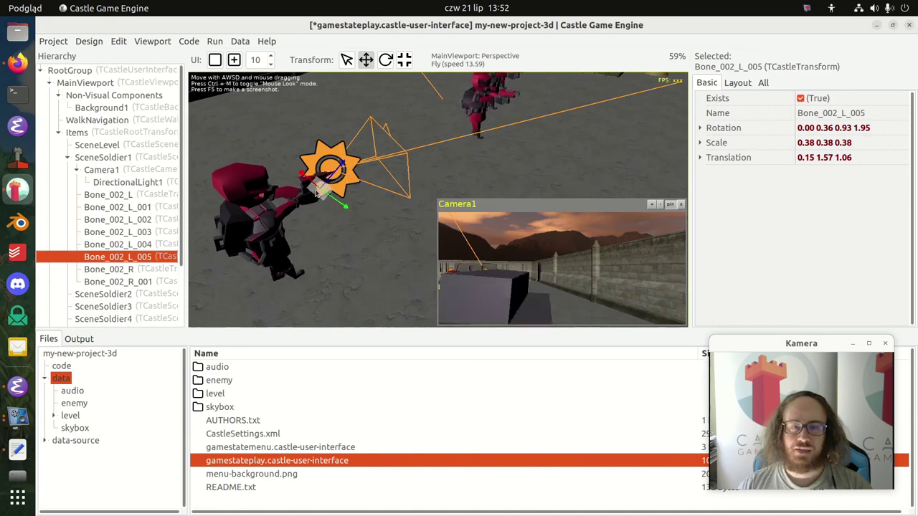
Step: Make Camera1 a child of Bone_002_L_005 and reset its transformation
{"action": "left_click", "coordinate": [108, 170]}
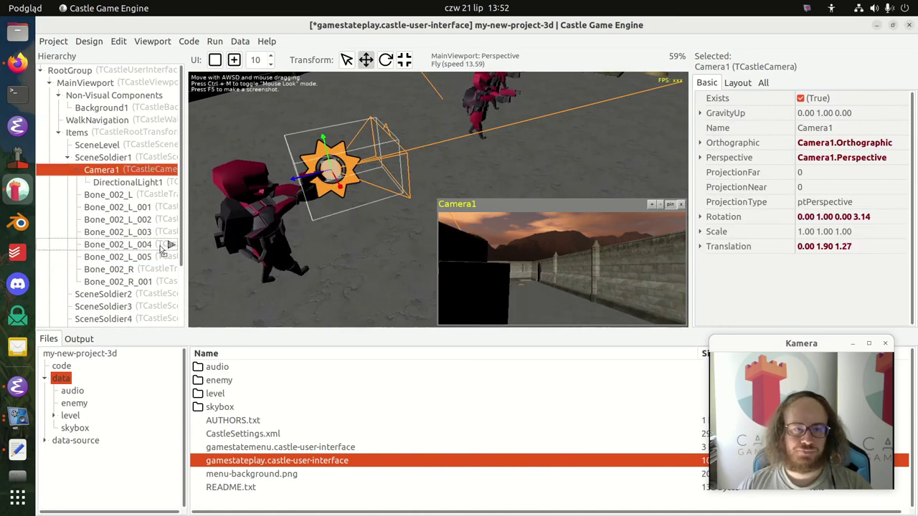
{"action": "left_click_drag", "start_coordinate": [147, 260], "coordinate": [147, 259]}
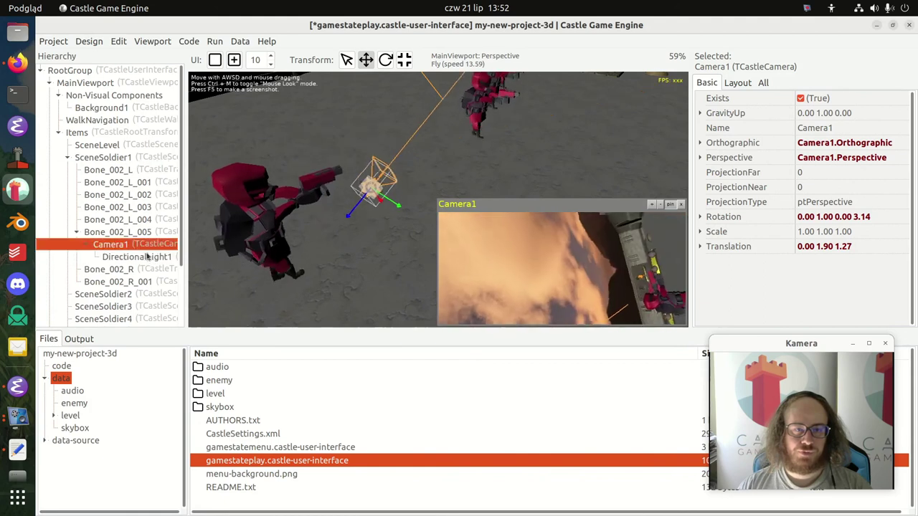
{"action": "left_click", "coordinate": [737, 82]}
{"action": "left_click", "coordinate": [749, 104]}
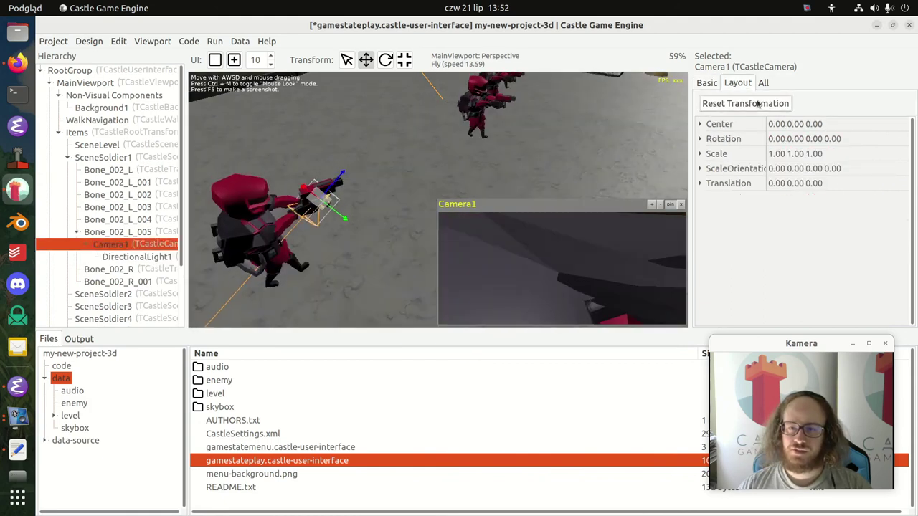
Step: Pause SceneSoldier1's walk animation by setting its TimePlayingSpeed to 0
{"action": "left_click", "coordinate": [385, 60]}
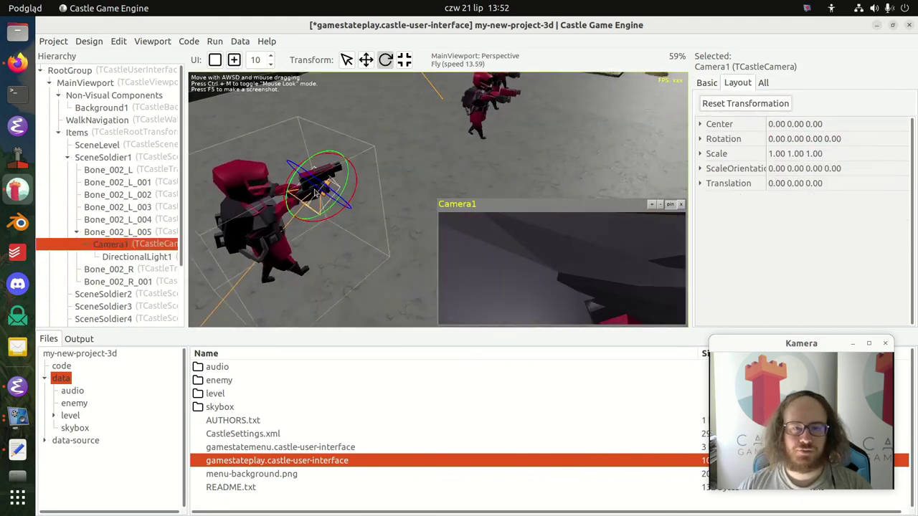
{"action": "left_click", "coordinate": [102, 157]}
{"action": "left_click", "coordinate": [707, 83]}
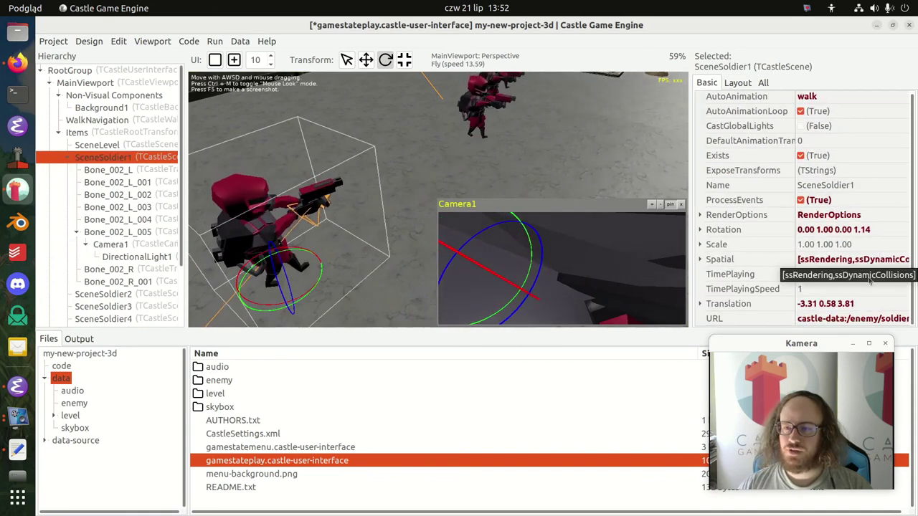
{"action": "left_click", "coordinate": [838, 289]}
{"action": "type", "text": "0"}
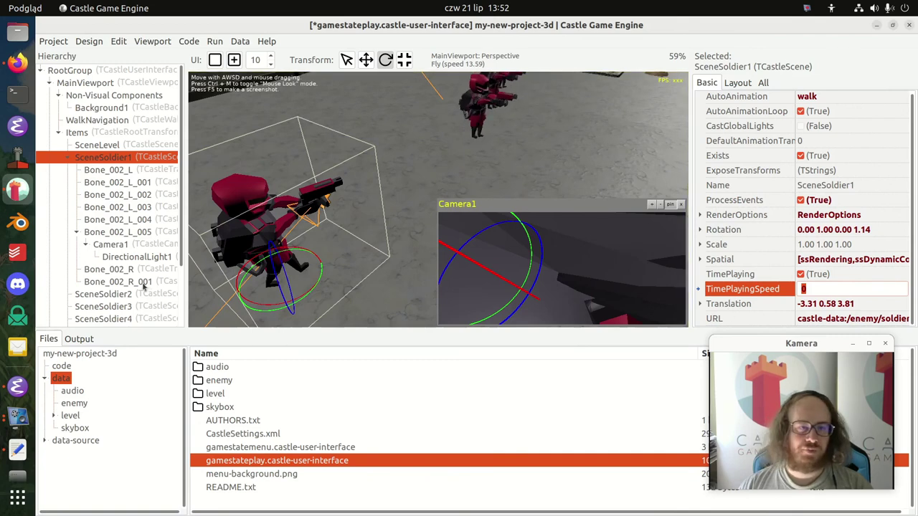
Step: Rotate Camera1 about its X axis to a rotation of about -1.00 0.00 0.00 3.31 so it looks along the gun
{"action": "left_click", "coordinate": [135, 246]}
{"action": "right_click_drag", "start_coordinate": [439, 199], "coordinate": [438, 172]}
{"action": "right_click_drag", "start_coordinate": [460, 108], "coordinate": [441, 132]}
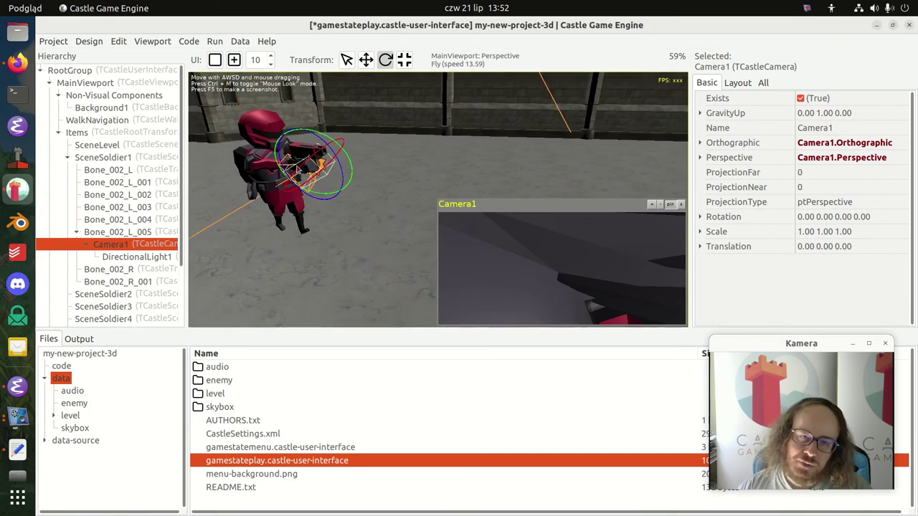
{"action": "left_click_drag", "start_coordinate": [305, 167], "coordinate": [330, 157]}
{"action": "right_click_drag", "start_coordinate": [330, 156], "coordinate": [322, 129]}
{"action": "right_click_drag", "start_coordinate": [437, 199], "coordinate": [438, 199]}
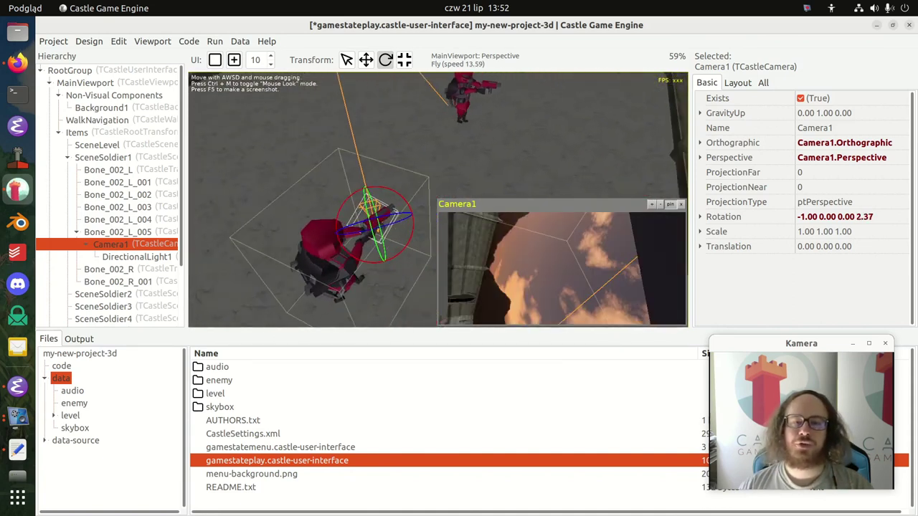
{"action": "left_click_drag", "start_coordinate": [400, 198], "coordinate": [403, 229]}
{"action": "right_click_drag", "start_coordinate": [437, 200], "coordinate": [406, 87]}
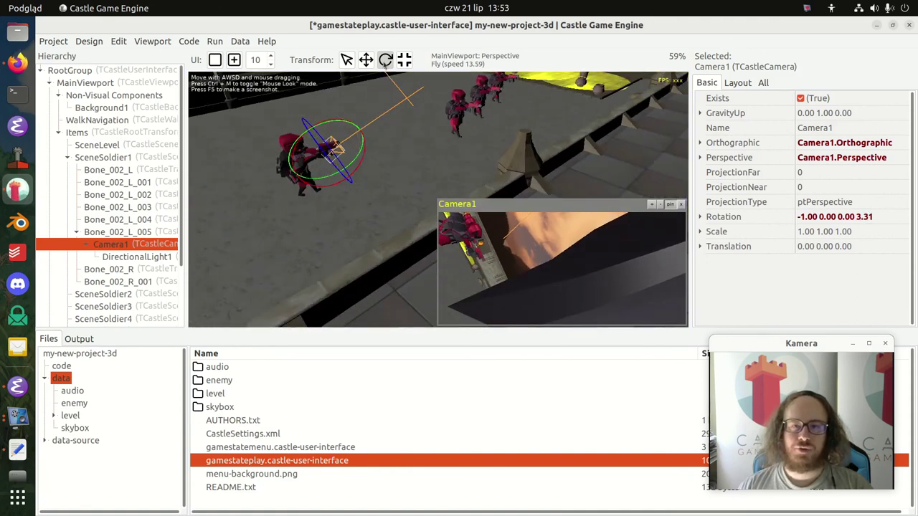
Step: Move Camera1 forward of the gun to a translation of about 0.00 0.14 0.83
{"action": "key", "text": "w"}
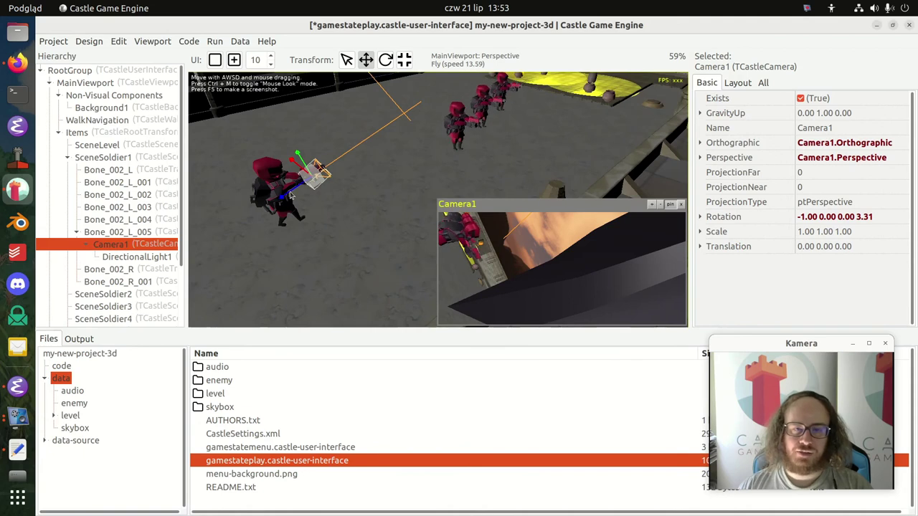
{"action": "left_click_drag", "start_coordinate": [290, 195], "coordinate": [298, 186]}
{"action": "right_click_drag", "start_coordinate": [370, 164], "coordinate": [257, 270]}
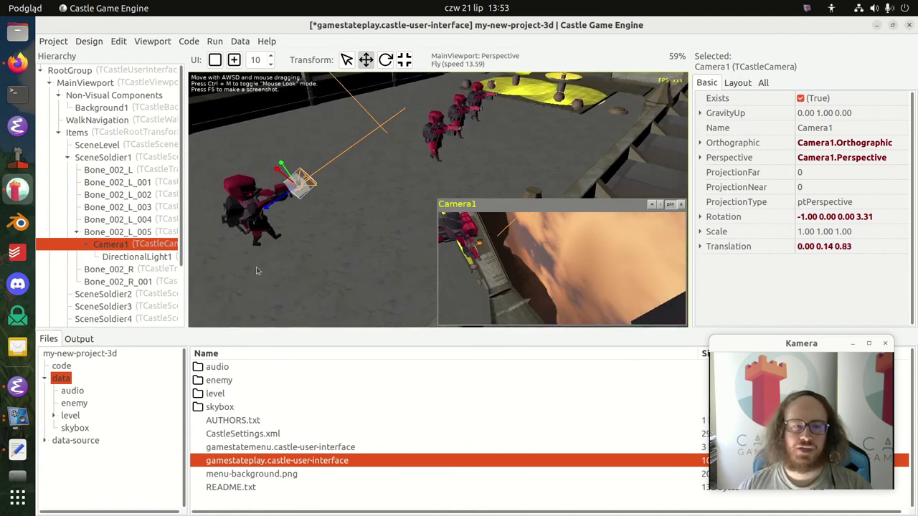
Step: Set SceneSoldier1's TimePlayingSpeed to 1 to resume the walk animation and save the design
{"action": "left_click", "coordinate": [103, 156]}
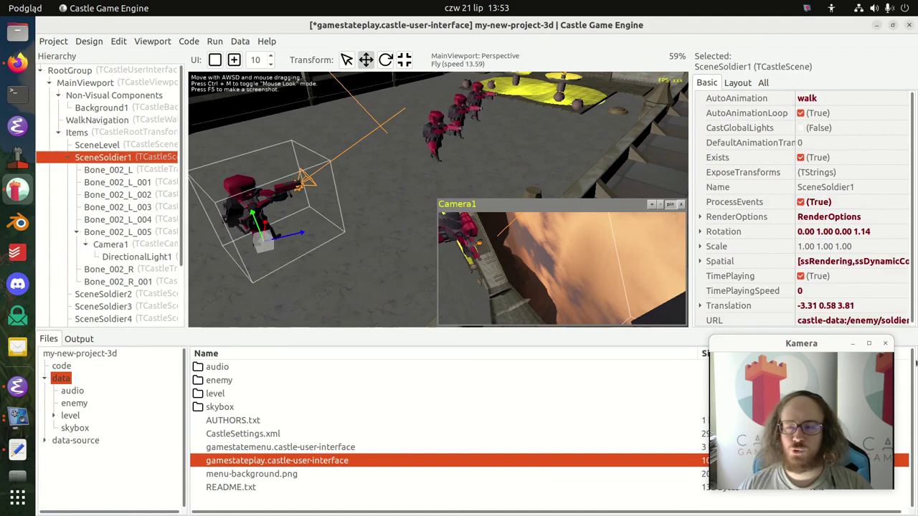
{"action": "left_click", "coordinate": [859, 291]}
{"action": "key", "text": "Return"}
{"action": "right_click_drag", "start_coordinate": [437, 165], "coordinate": [344, 164]}
{"action": "key", "text": "a"}
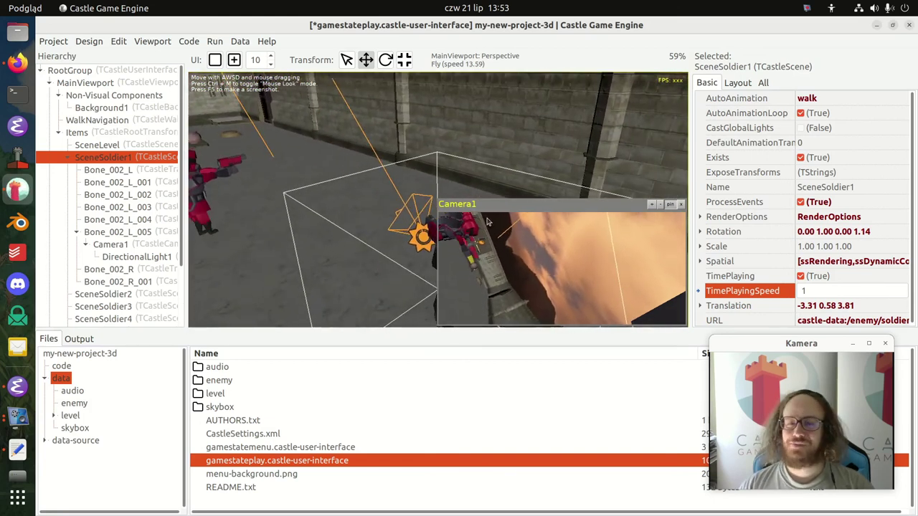
{"action": "right_click_drag", "start_coordinate": [373, 220], "coordinate": [401, 220]}
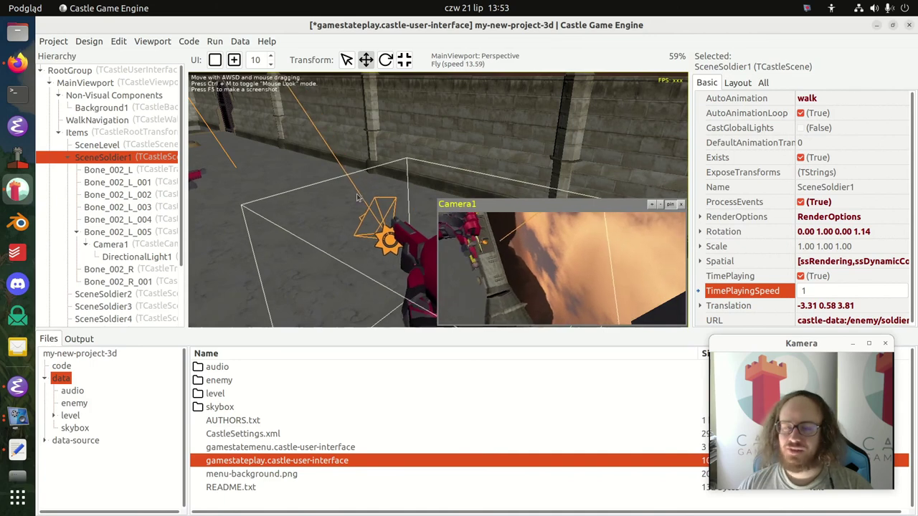
{"action": "key", "text": "ctrl+s"}
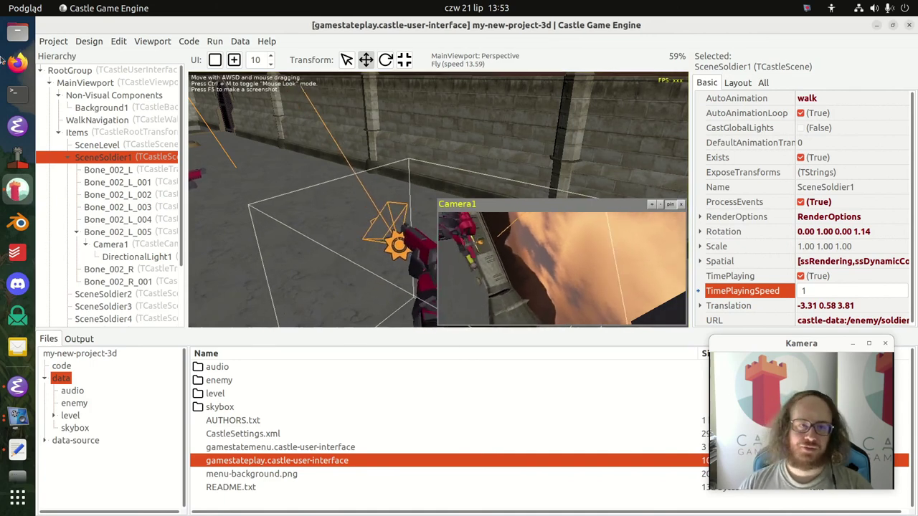
Step: Close the current project and open the castle-editor project through CastleEngineManifest.xml in castle-engine/tools/castle-editor
{"action": "left_click", "coordinate": [53, 41]}
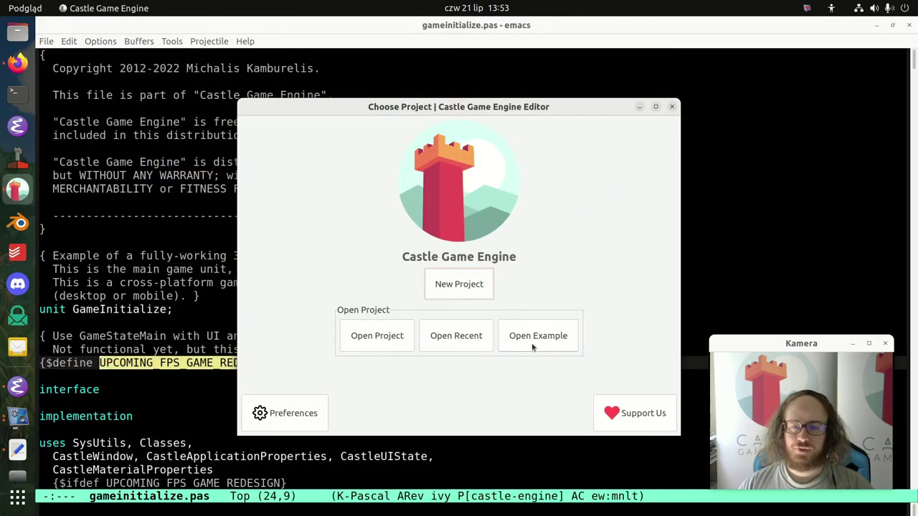
{"action": "left_click", "coordinate": [561, 345]}
{"action": "left_click", "coordinate": [340, 117]}
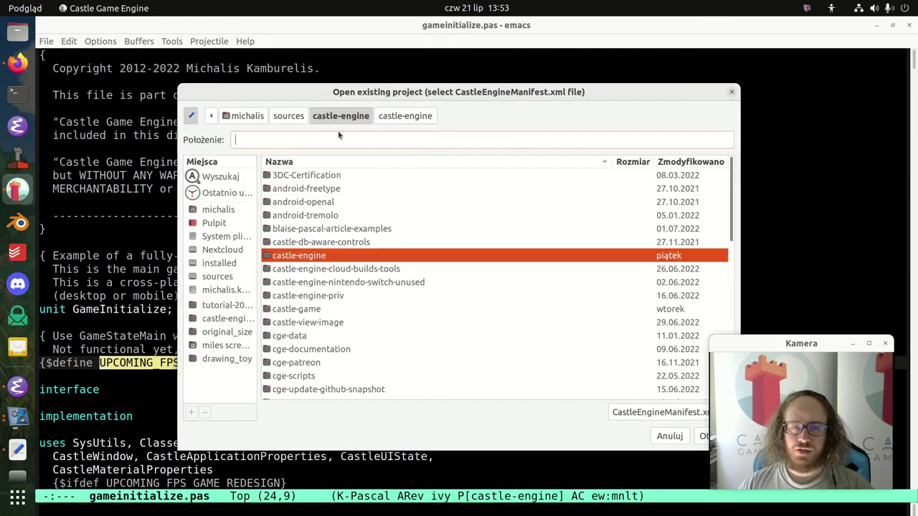
{"action": "double_click", "coordinate": [316, 257]}
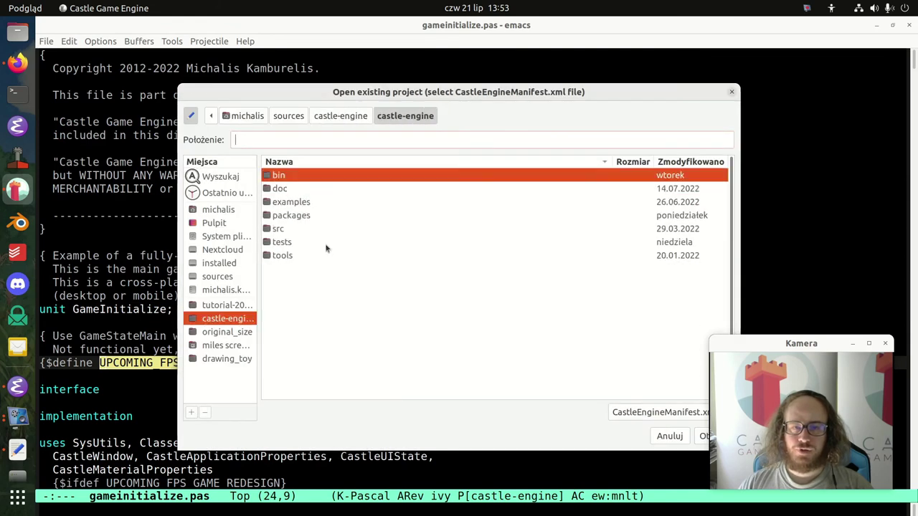
{"action": "double_click", "coordinate": [283, 255]}
{"action": "double_click", "coordinate": [313, 204]}
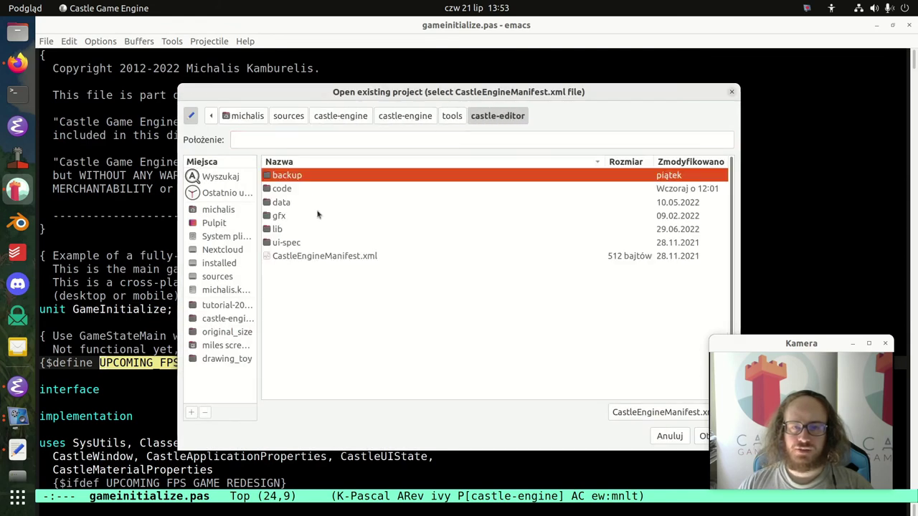
{"action": "double_click", "coordinate": [323, 257]}
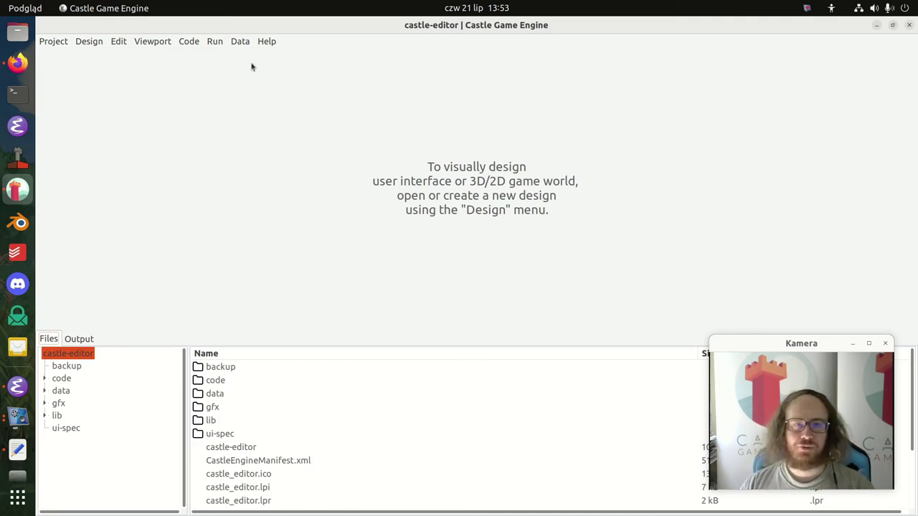
Step: View the Rendering and Audio pages of the System Information window and close it
{"action": "left_click", "coordinate": [269, 42]}
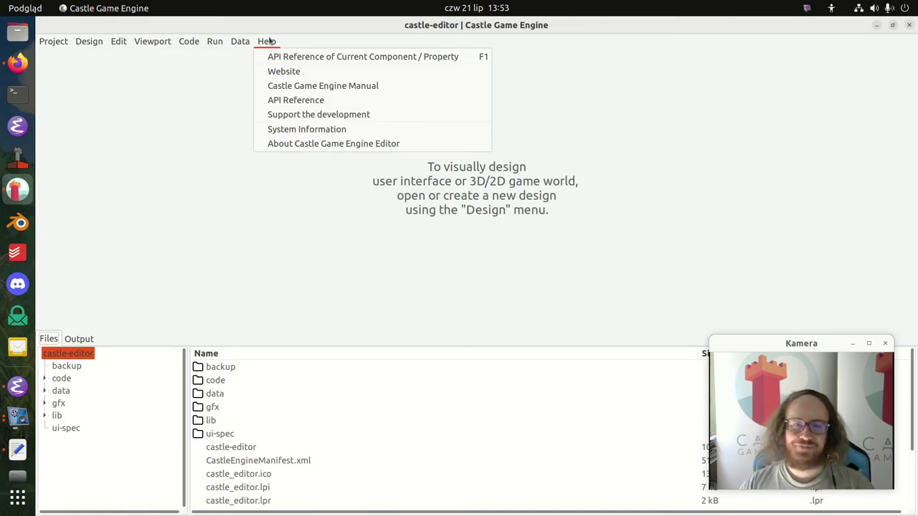
{"action": "left_click", "coordinate": [325, 131]}
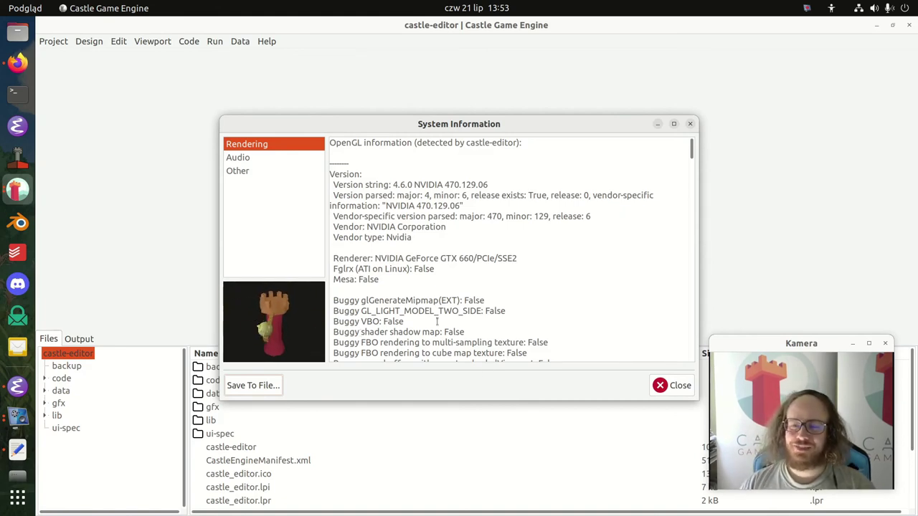
{"action": "left_click", "coordinate": [274, 158]}
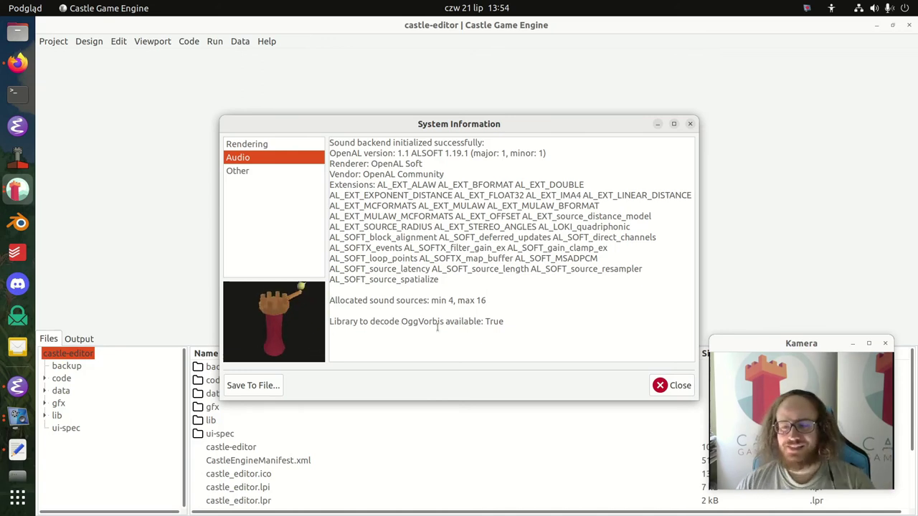
{"action": "left_click", "coordinate": [674, 386]}
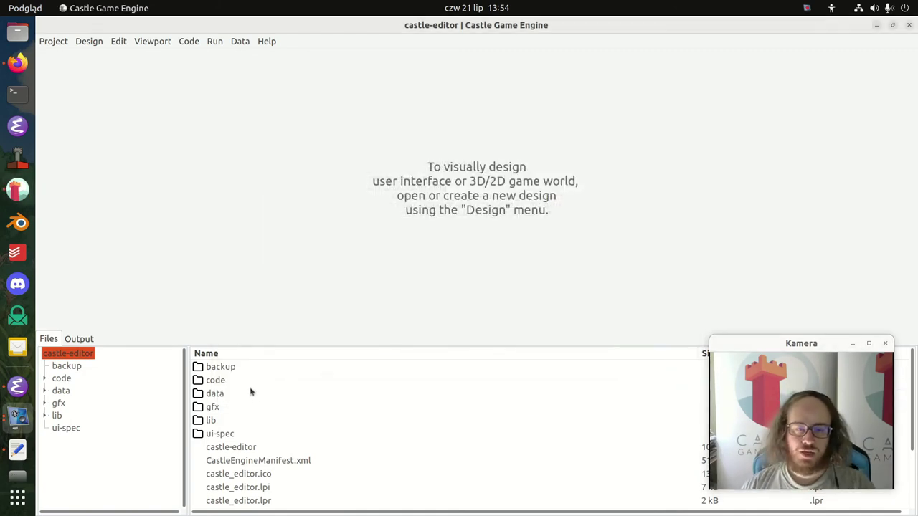
Step: Open view_demo_animation.castle-user-interface from the data/demo_animation folder and select Camera1 to preview its view
{"action": "left_click", "coordinate": [250, 393]}
{"action": "double_click", "coordinate": [219, 393]}
{"action": "double_click", "coordinate": [248, 370]}
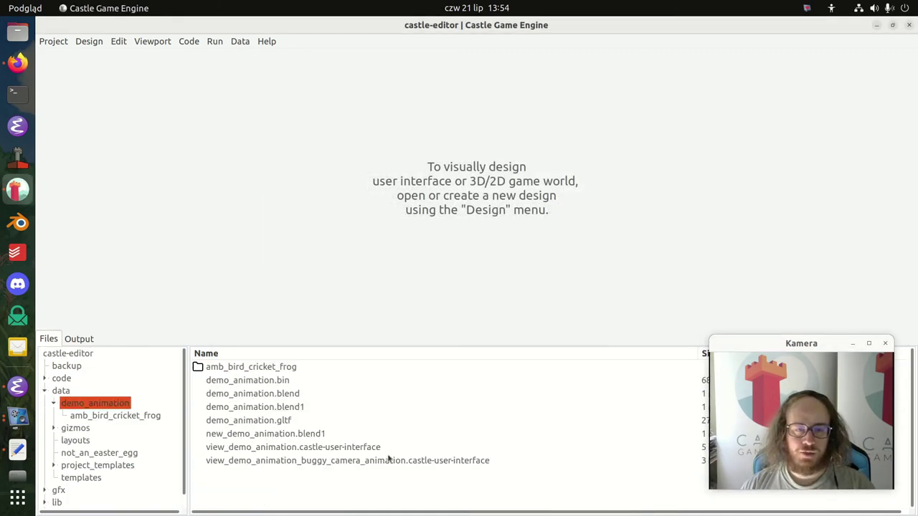
{"action": "double_click", "coordinate": [267, 447]}
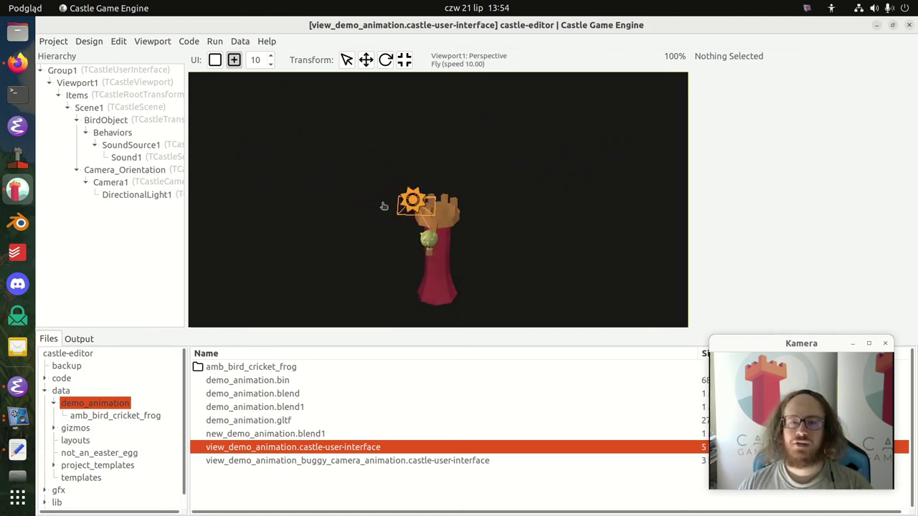
{"action": "left_click", "coordinate": [128, 182]}
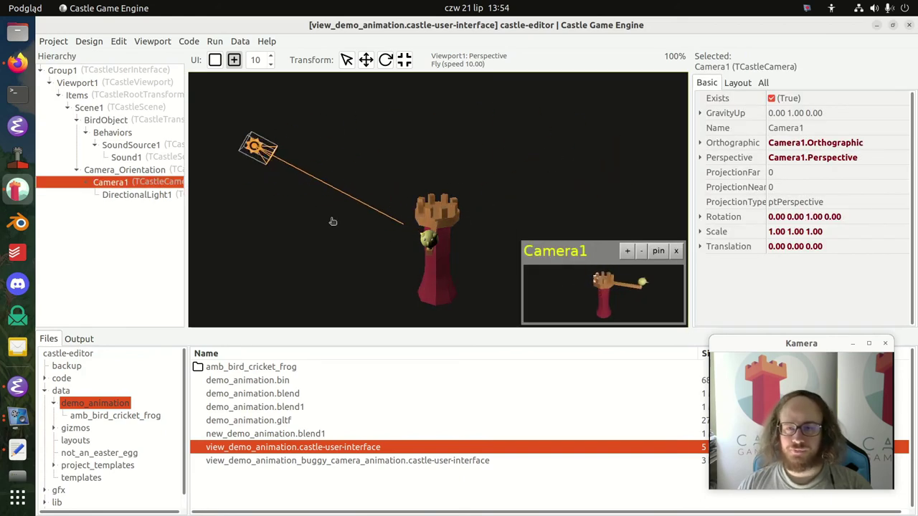
Step: Inspect Camera_Orientation and view the list of bones in Scene1's ExposeTransforms, closing the dialog without changes
{"action": "left_click", "coordinate": [111, 171]}
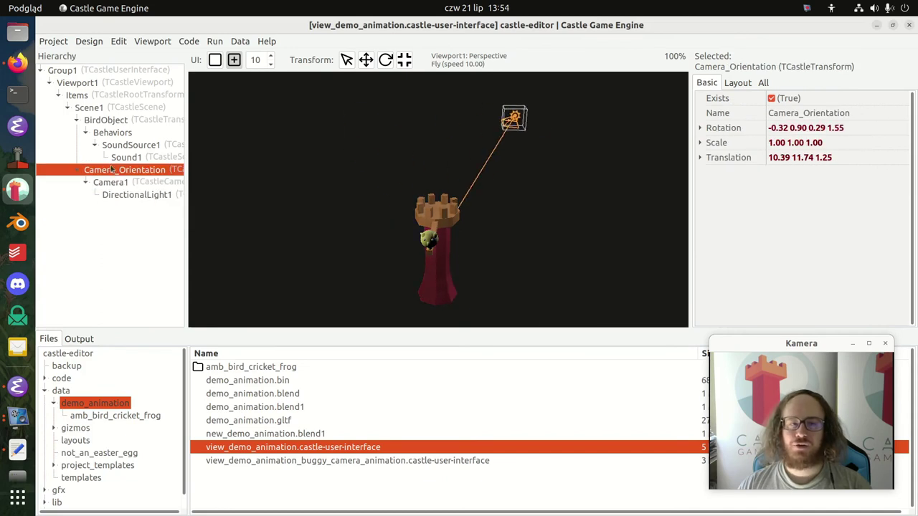
{"action": "left_click", "coordinate": [111, 109]}
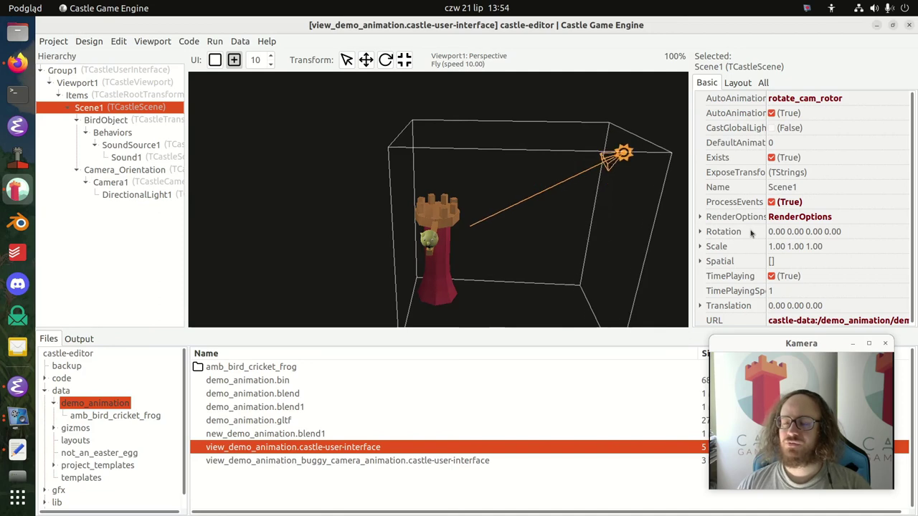
{"action": "left_click", "coordinate": [739, 174]}
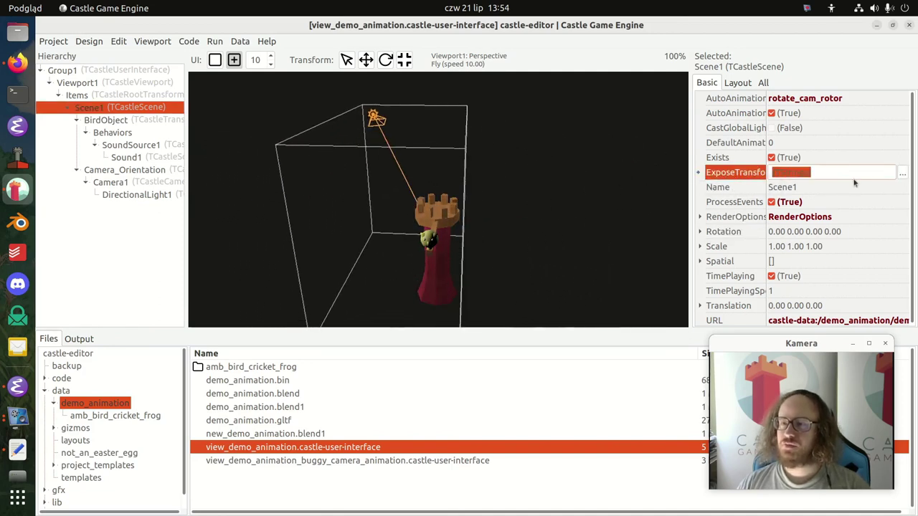
{"action": "left_click", "coordinate": [902, 173]}
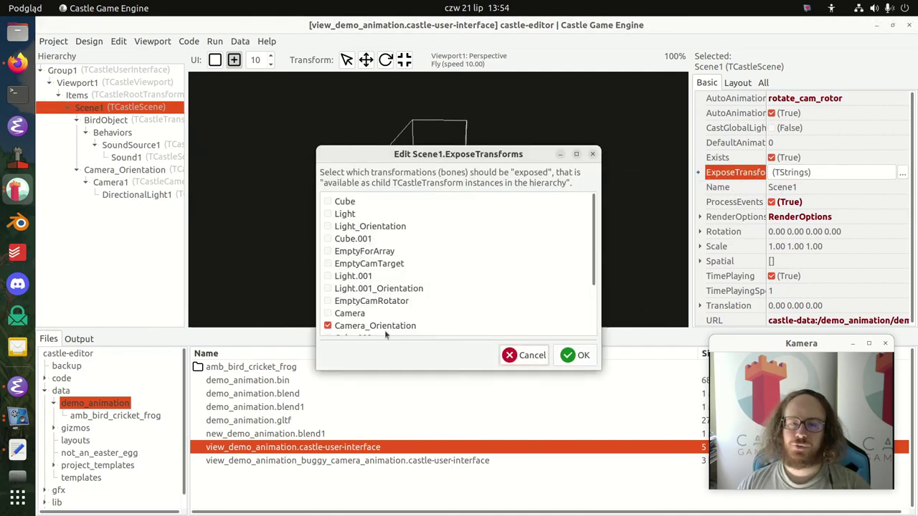
{"action": "scroll", "coordinate": [385, 335], "scroll_direction": "down", "scroll_amount": 1}
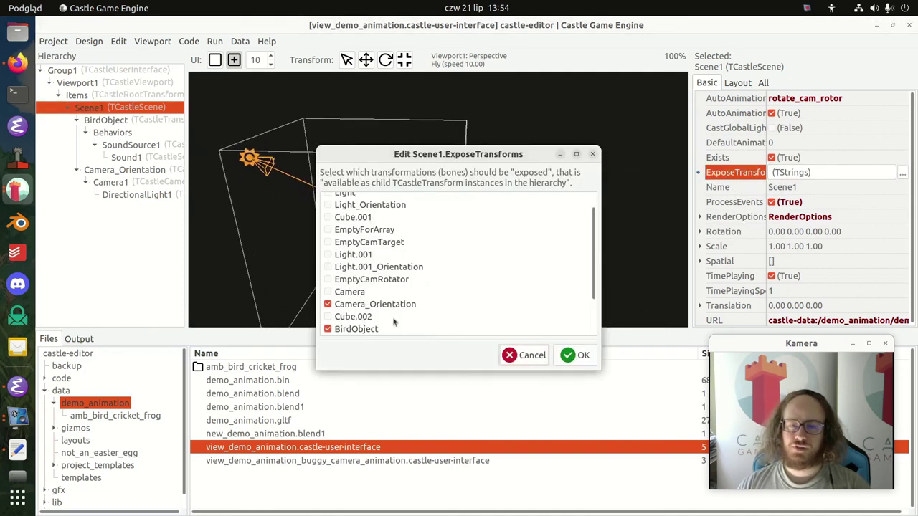
{"action": "left_click", "coordinate": [528, 355]}
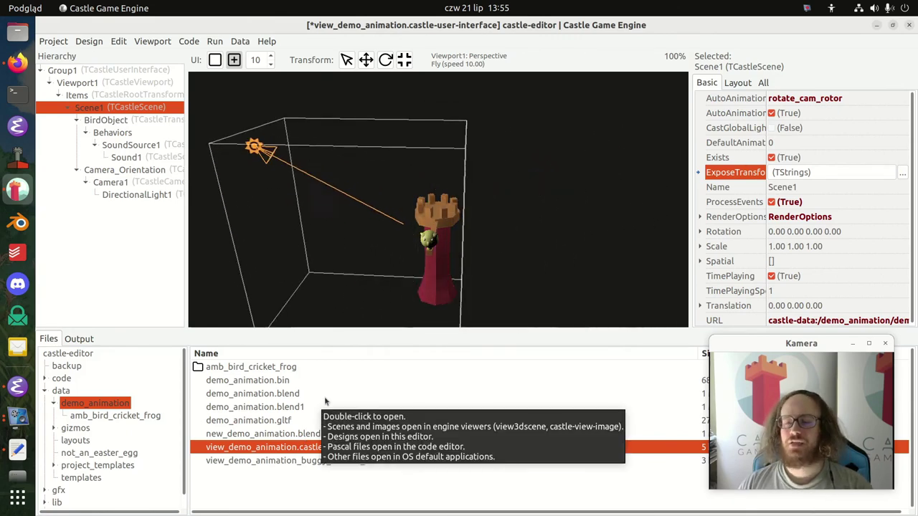
Step: Open demo_animation.blend in Blender, play and examine the camera animation, and return to the editor to inspect Camera_Orientation
{"action": "left_click", "coordinate": [233, 394]}
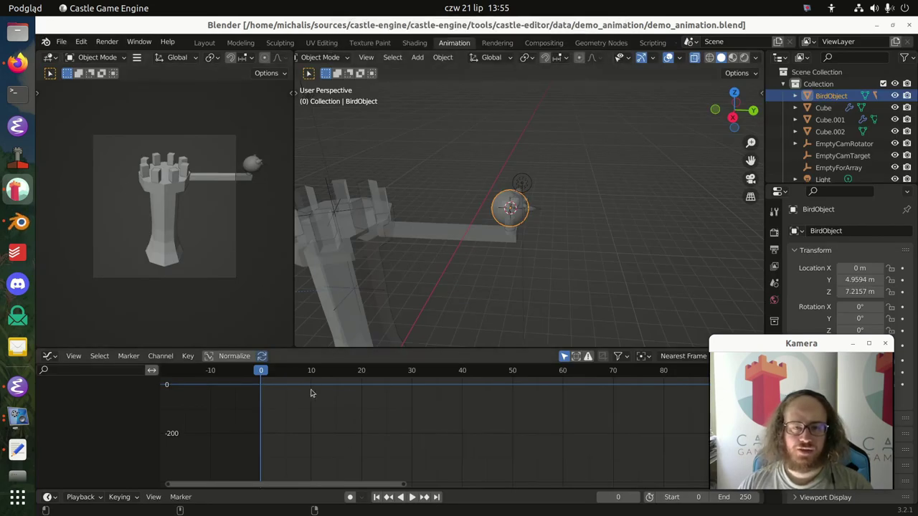
{"action": "key", "text": "space"}
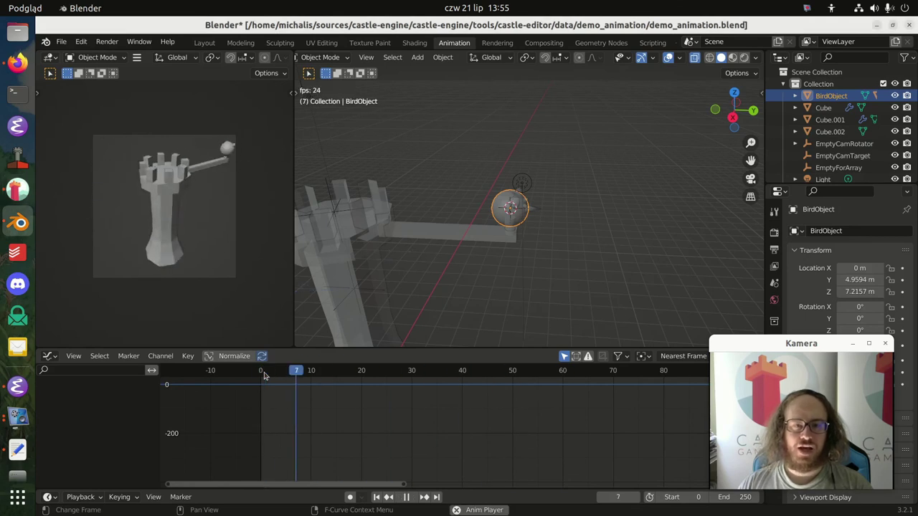
{"action": "right_click", "coordinate": [430, 192]}
{"action": "key", "text": "Escape"}
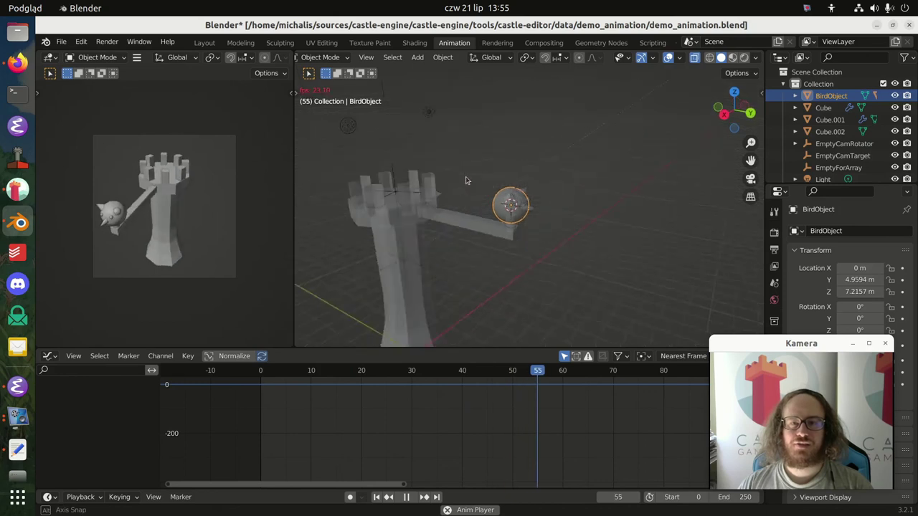
{"action": "middle_click_drag", "start_coordinate": [431, 175], "coordinate": [377, 128]}
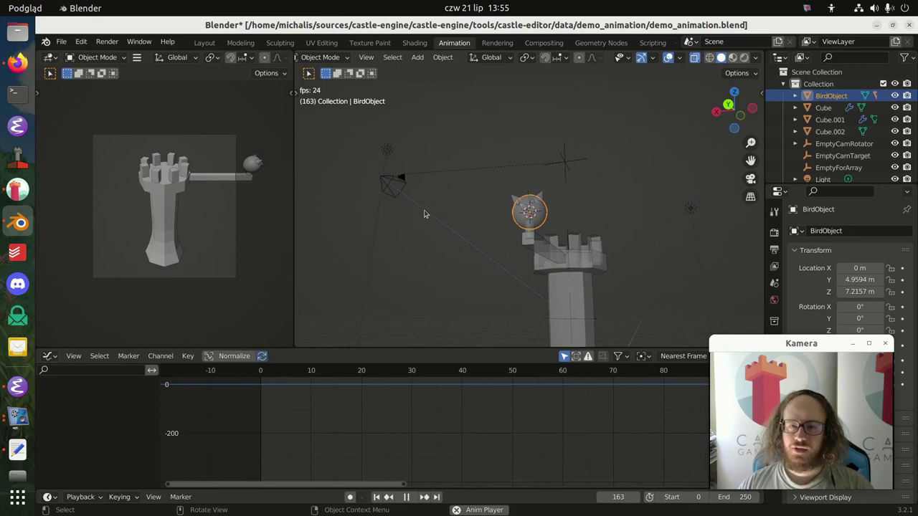
{"action": "key", "text": "alt+Tab"}
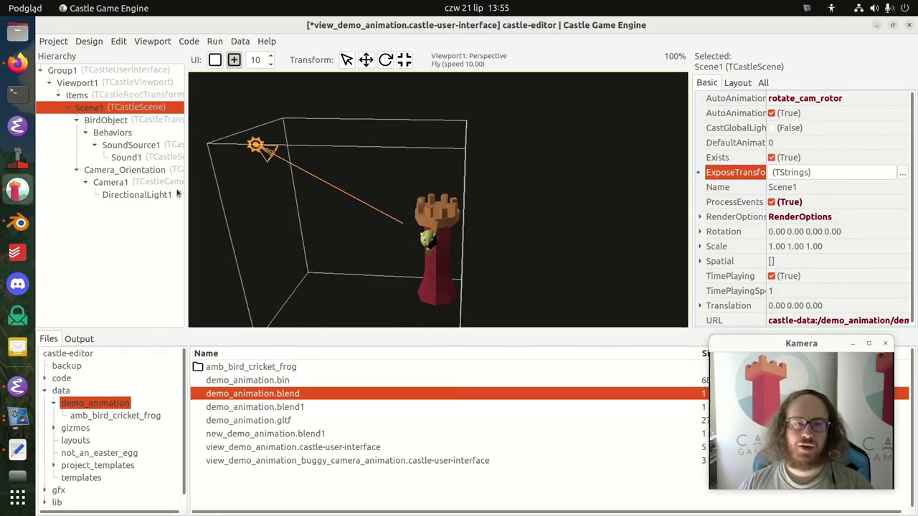
{"action": "left_click", "coordinate": [163, 173]}
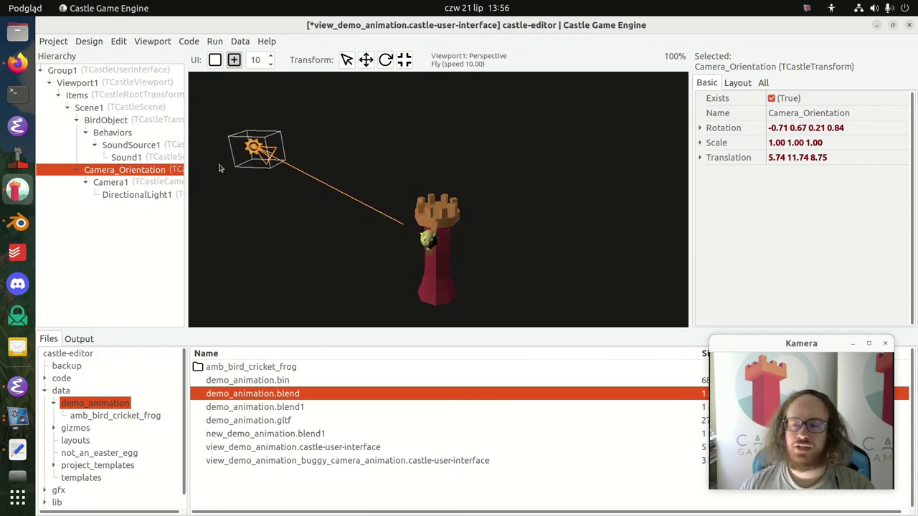
Step: Close the castle-editor project without saving the design and open the recent project my-new-project-empty2
{"action": "left_click", "coordinate": [66, 43]}
{"action": "left_click", "coordinate": [92, 86]}
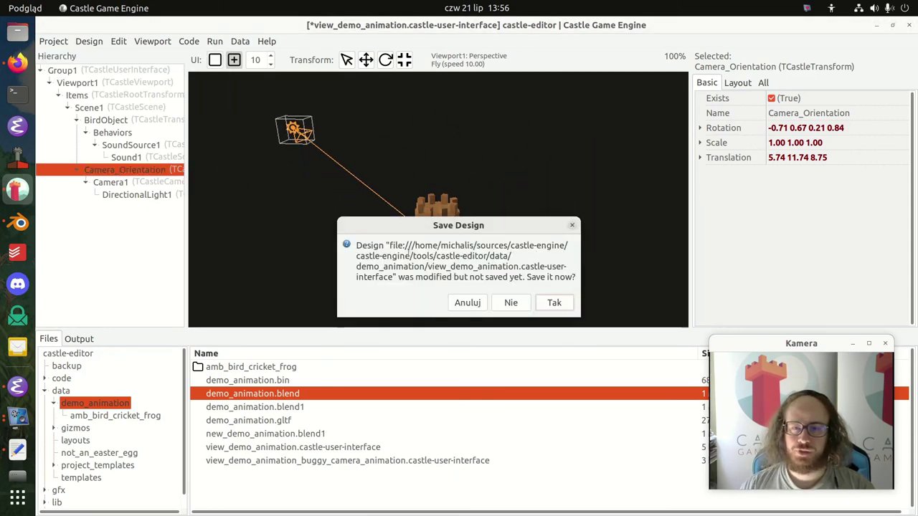
{"action": "left_click", "coordinate": [510, 303]}
{"action": "left_click", "coordinate": [462, 337]}
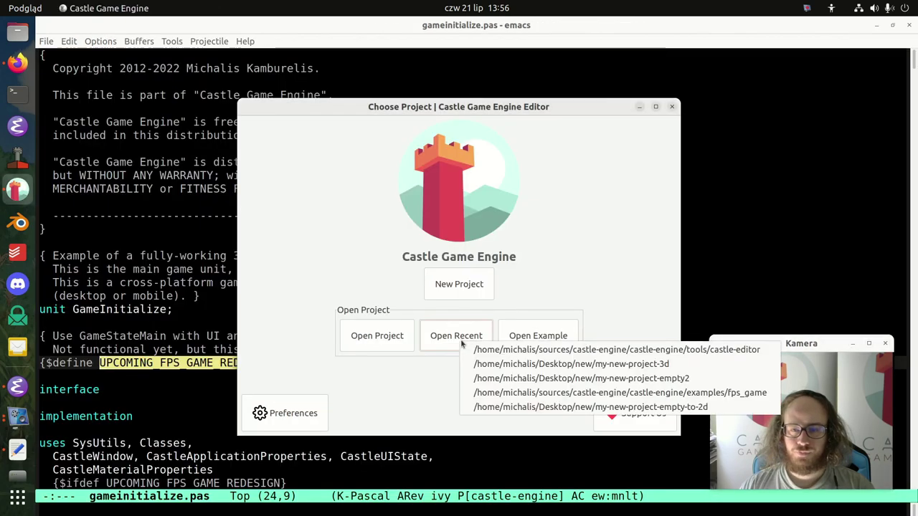
{"action": "left_click", "coordinate": [516, 378]}
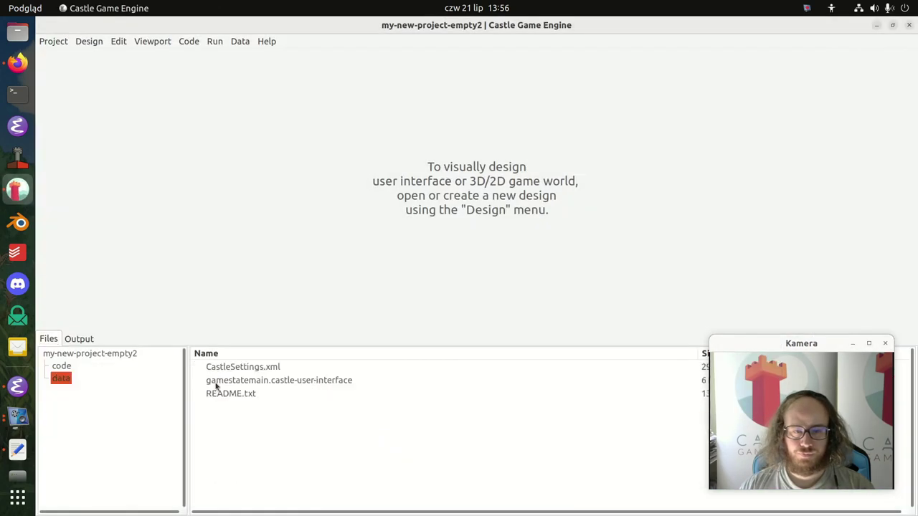
Step: Open gamestatemain.castle-user-interface, look around the scene and select Camera1 to preview its view
{"action": "double_click", "coordinate": [294, 382]}
{"action": "right_click_drag", "start_coordinate": [378, 239], "coordinate": [301, 244]}
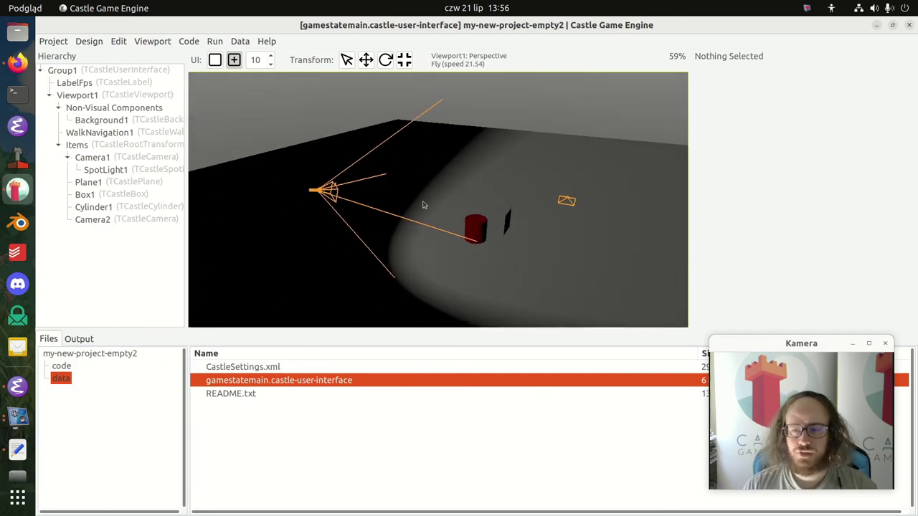
{"action": "left_click", "coordinate": [143, 159]}
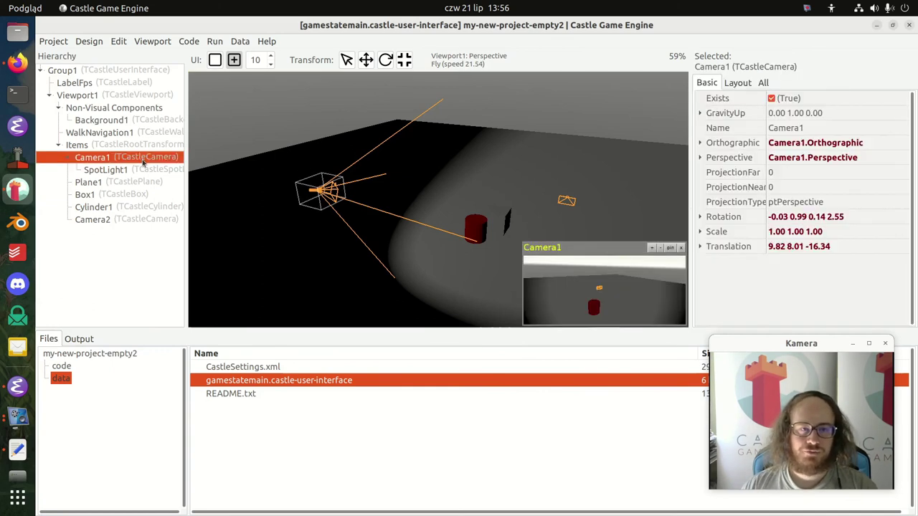
Step: Examine the ProjectionFar and ProjectionNear properties of Camera1
{"action": "left_click", "coordinate": [798, 172]}
{"action": "left_click", "coordinate": [796, 187]}
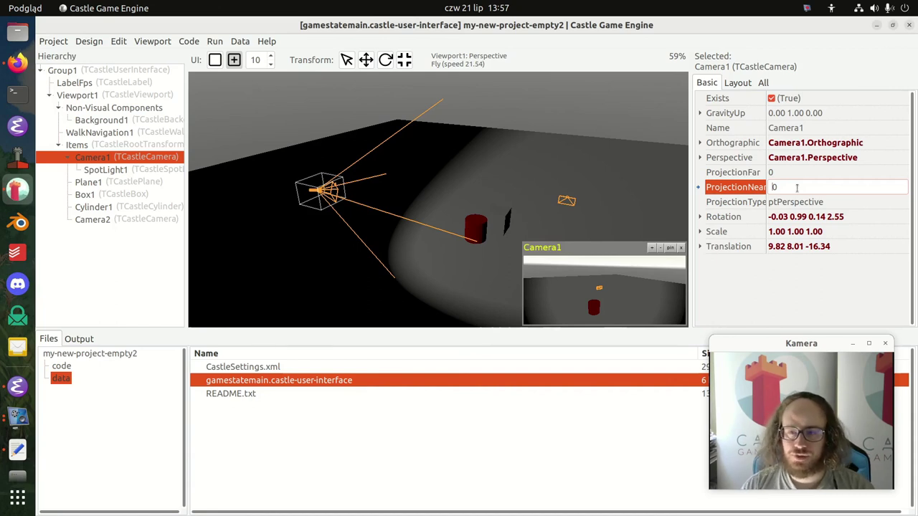
{"action": "double_click", "coordinate": [797, 188]}
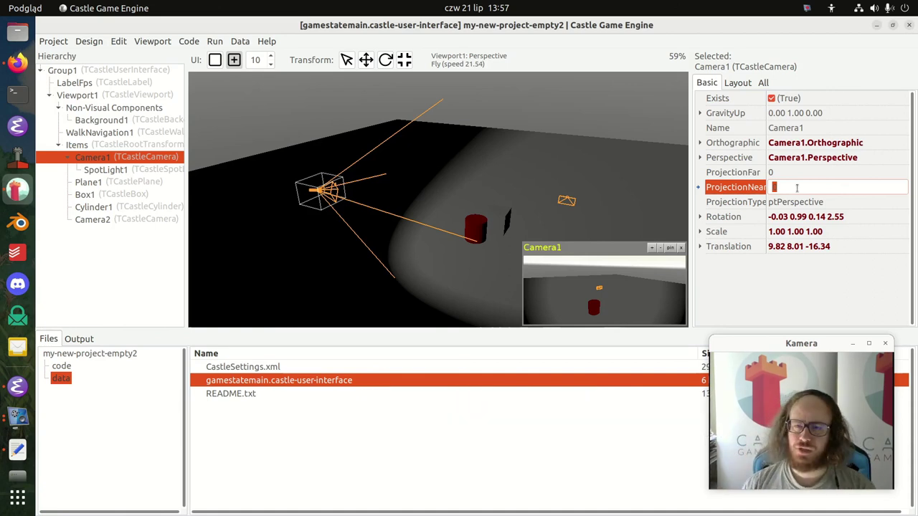
{"action": "left_click", "coordinate": [794, 172]}
{"action": "left_click", "coordinate": [800, 185]}
{"action": "left_click", "coordinate": [800, 174]}
{"action": "left_click", "coordinate": [810, 187]}
Step: Try ProjectionFar values of 10 and 20 on Camera1 to limit how far it sees
{"action": "left_click", "coordinate": [811, 174]}
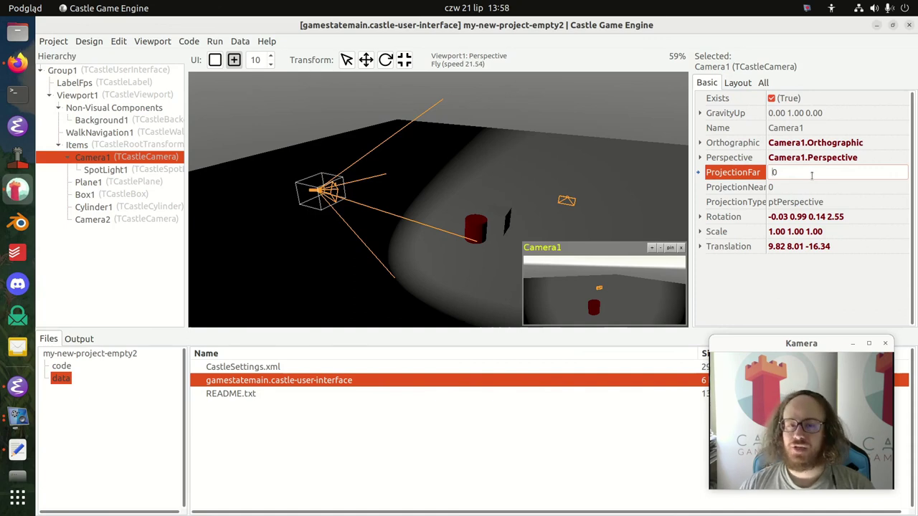
{"action": "type", "text": "1"}
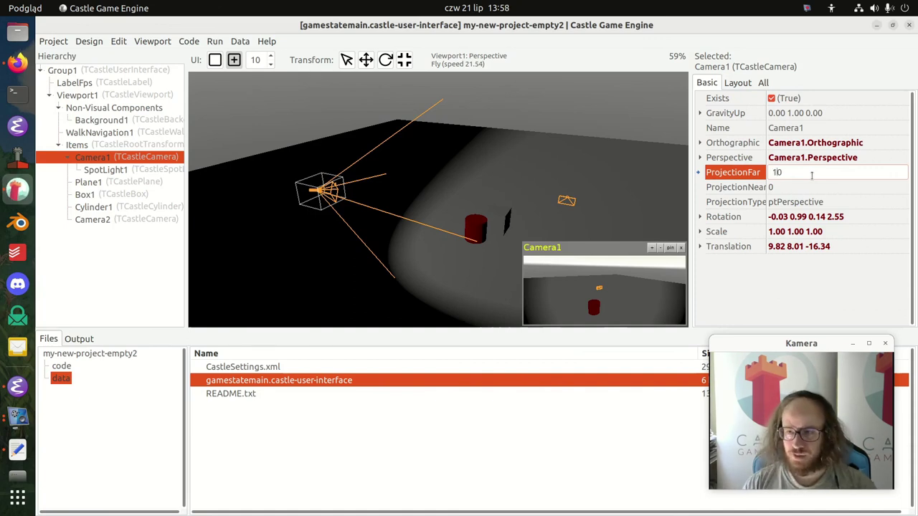
{"action": "key", "text": "Return"}
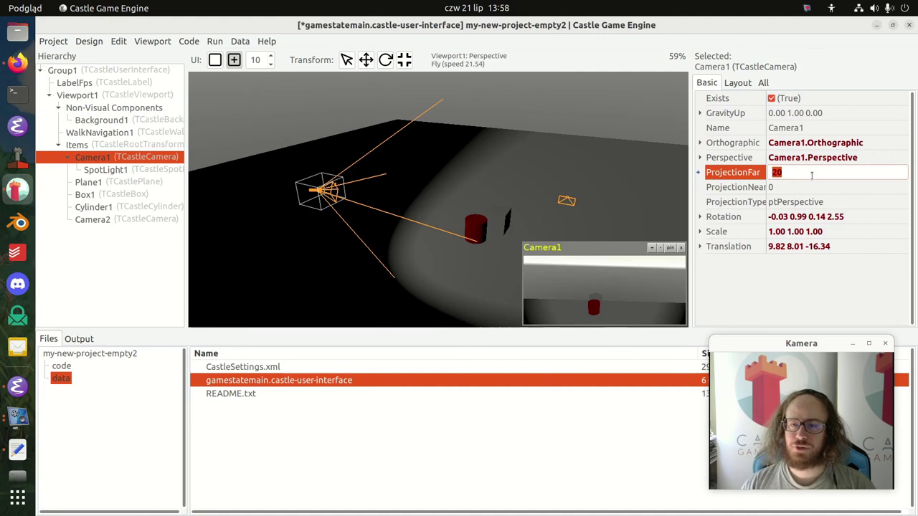
{"action": "type", "text": "2"}
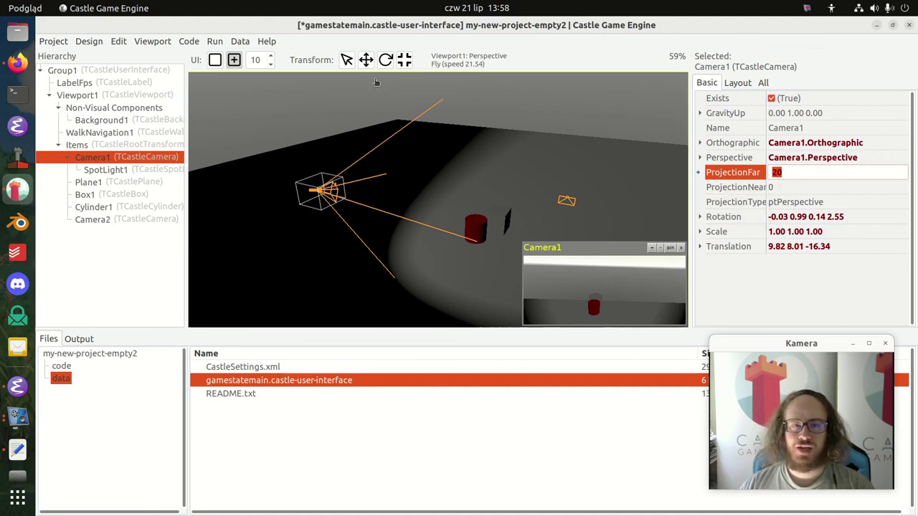
Step: Move Camera1 away from the cylinder and back close to it, at about 5.68, 5.03, -10.33, and enlarge its preview
{"action": "left_click", "coordinate": [366, 59]}
{"action": "left_click_drag", "start_coordinate": [323, 159], "coordinate": [195, 125]}
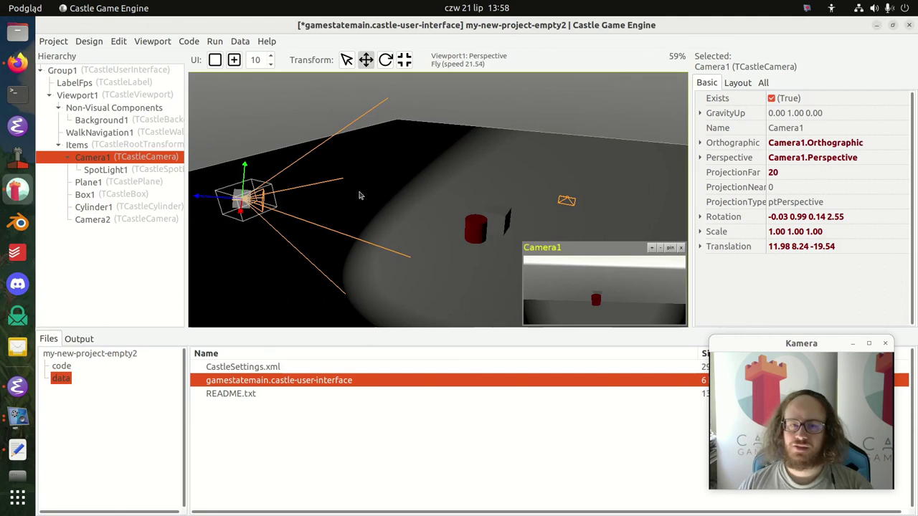
{"action": "left_click_drag", "start_coordinate": [200, 197], "coordinate": [410, 169]}
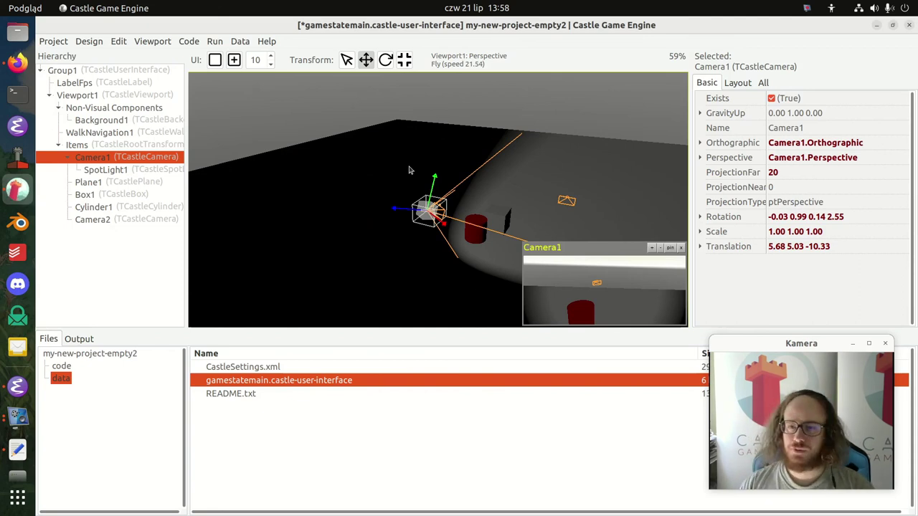
{"action": "mouse_move", "coordinate": [651, 252]}
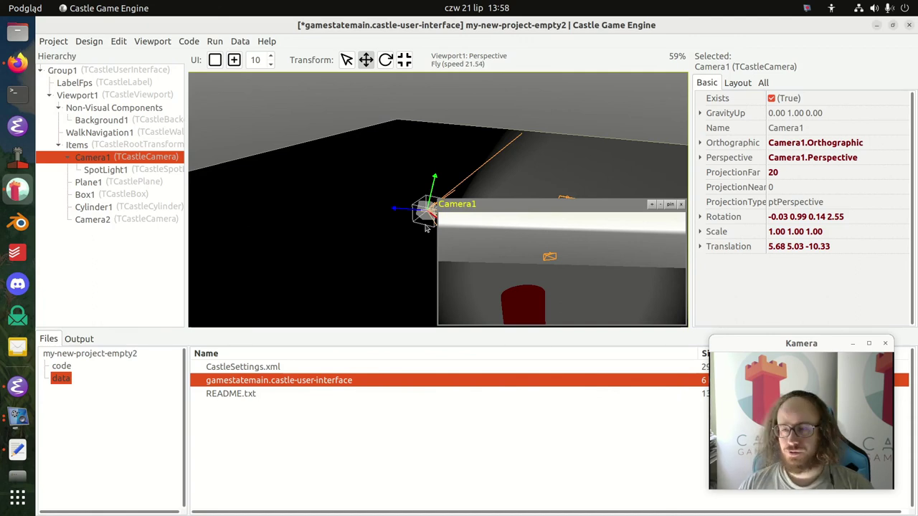
Step: Set Camera1's ProjectionFar to 0 and shrink the camera preview
{"action": "left_click", "coordinate": [797, 171]}
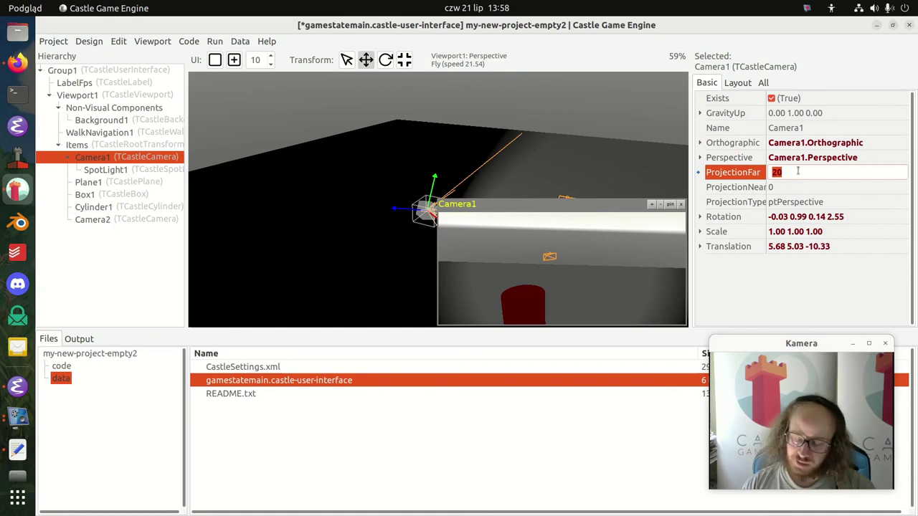
{"action": "key", "text": "BackSpace"}
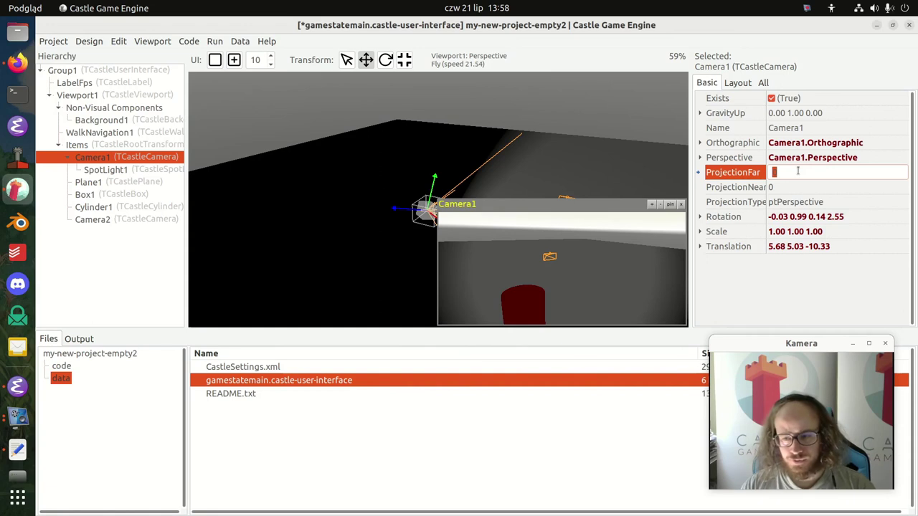
{"action": "left_click", "coordinate": [661, 208]}
{"action": "left_click", "coordinate": [660, 205]}
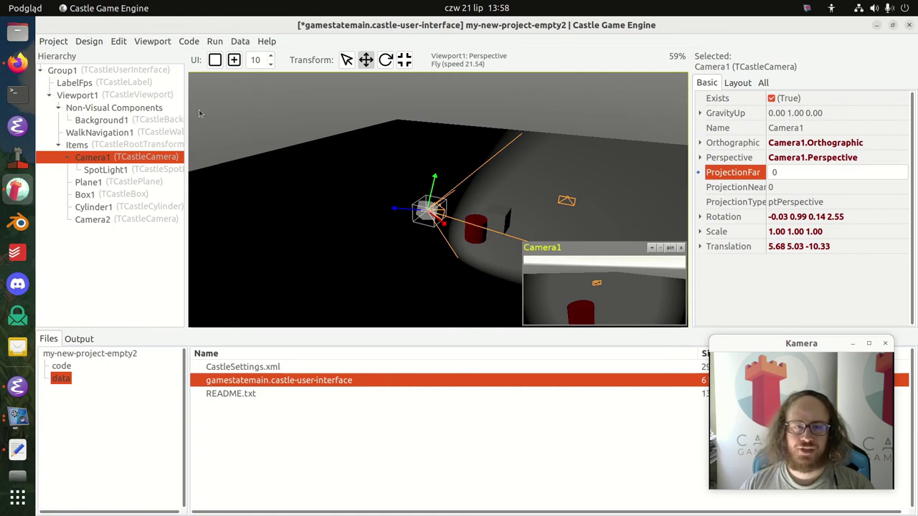
{"action": "left_click", "coordinate": [120, 43]}
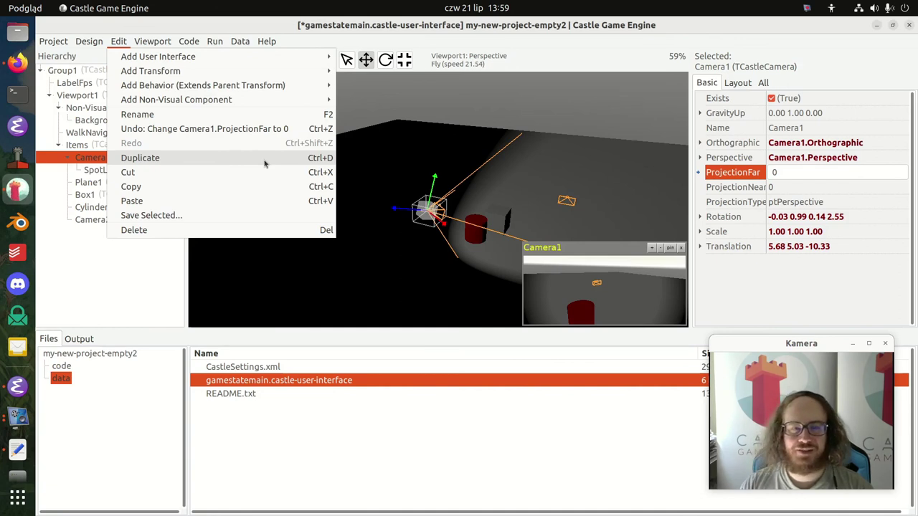
{"action": "key", "text": "Escape"}
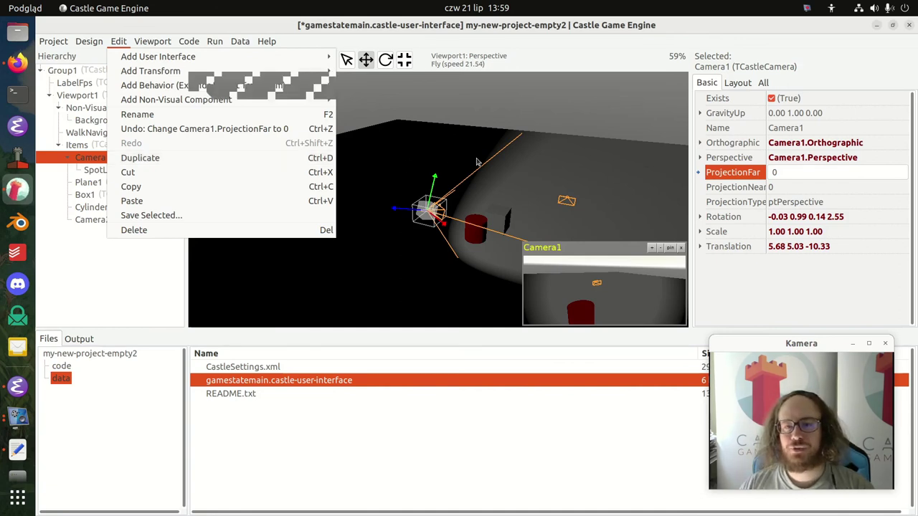
{"action": "left_click", "coordinate": [821, 200]}
{"action": "left_click", "coordinate": [821, 176]}
{"action": "left_click", "coordinate": [825, 191]}
{"action": "left_click", "coordinate": [827, 176]}
{"action": "left_click", "coordinate": [832, 189]}
{"action": "left_click", "coordinate": [400, 193]}
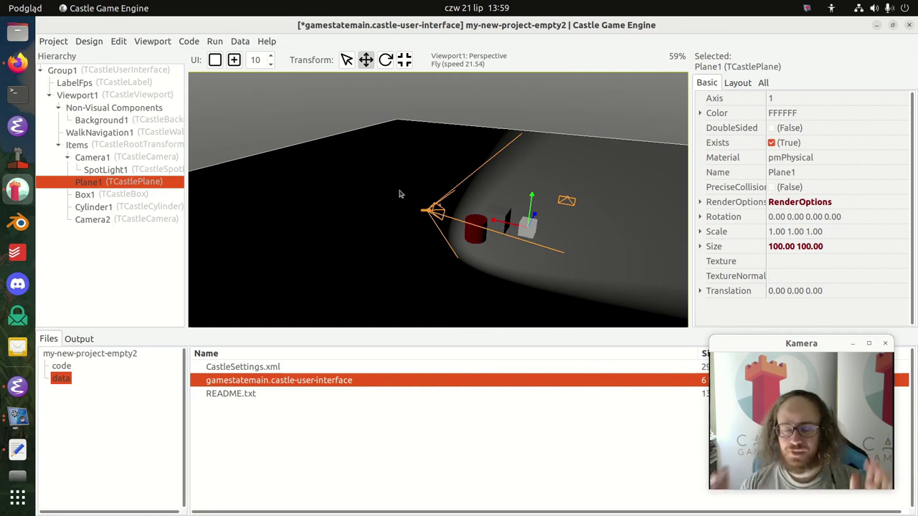
{"action": "left_click", "coordinate": [121, 43]}
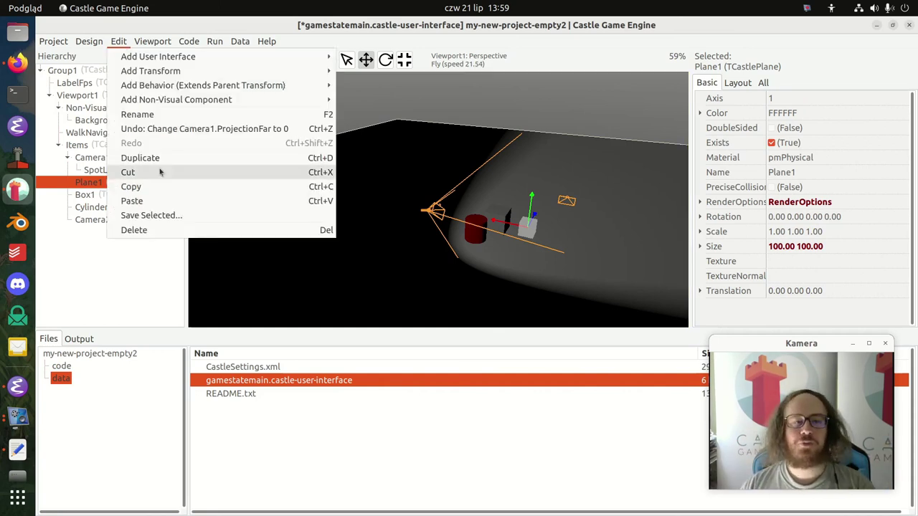
{"action": "left_click", "coordinate": [452, 190]}
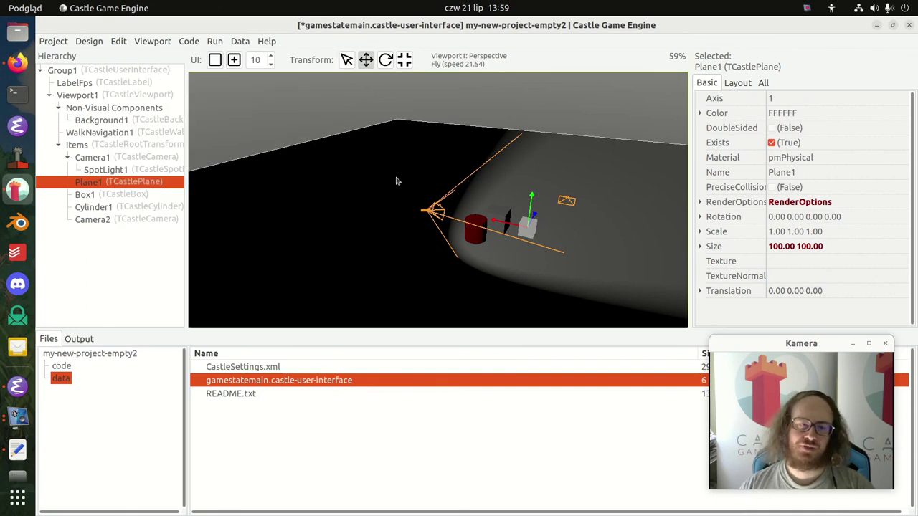
Step: Copy Box1 into Items and raise the copy to about 7.33 on the Y axis
{"action": "left_click", "coordinate": [118, 194]}
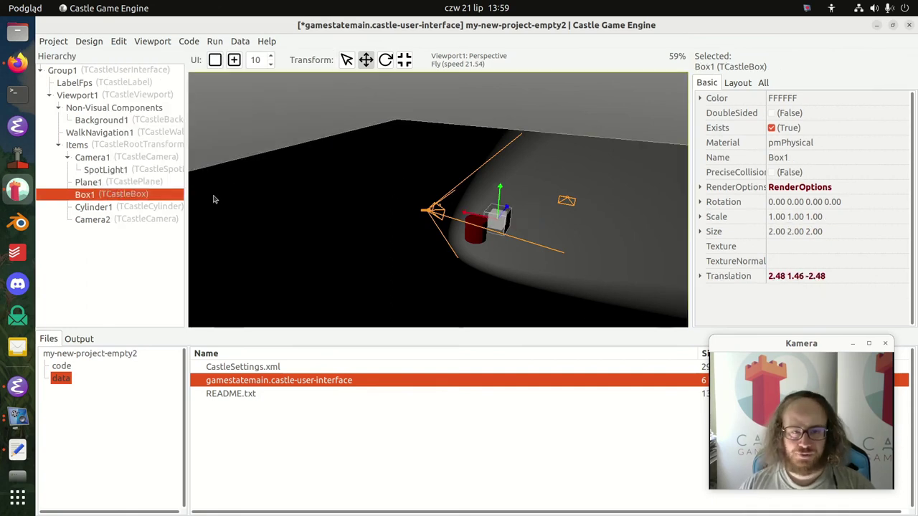
{"action": "left_click", "coordinate": [123, 147]}
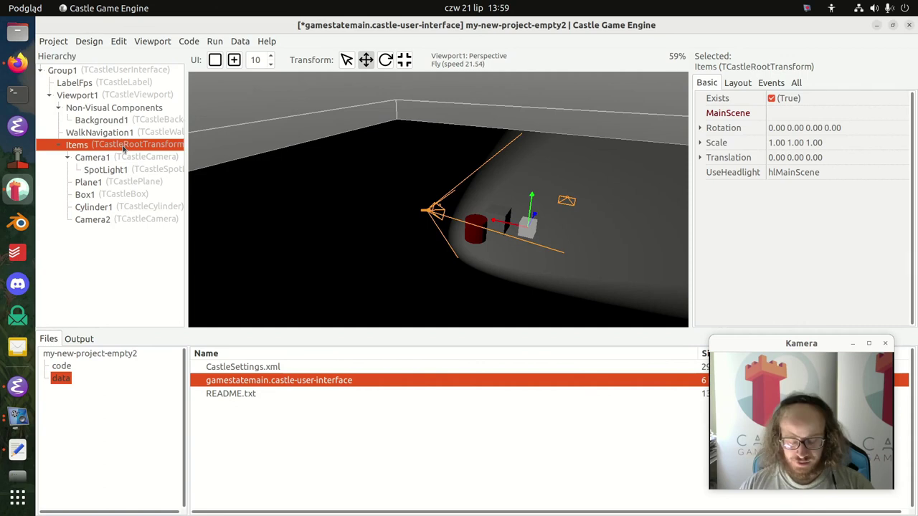
{"action": "key", "text": "ctrl+v"}
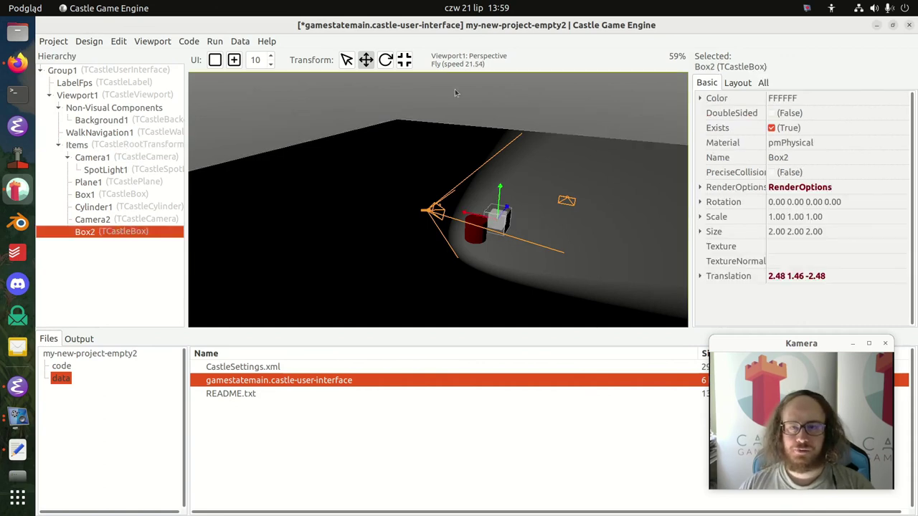
{"action": "left_click_drag", "start_coordinate": [501, 195], "coordinate": [511, 132]}
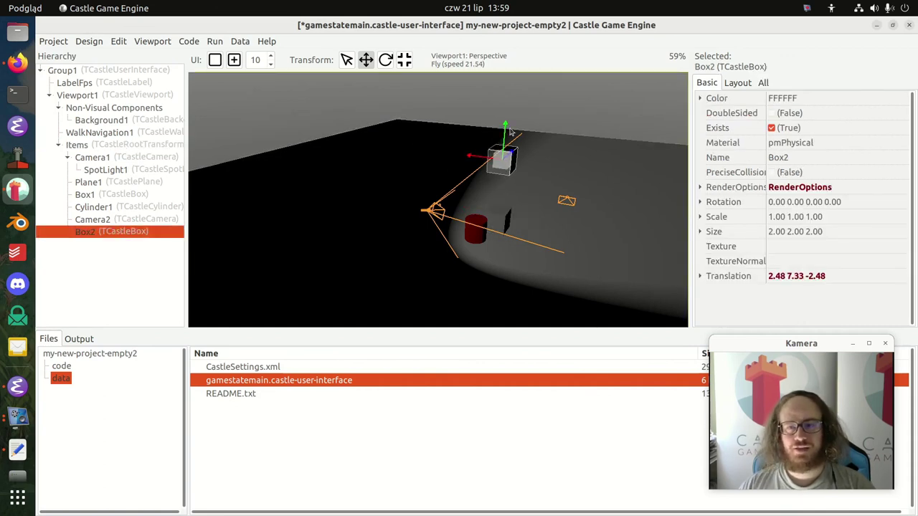
Step: Duplicate Cylinder1, move the copy away from the original, and make four more duplicates on the plane
{"action": "left_click", "coordinate": [115, 206]}
{"action": "key", "text": "ctrl+d"}
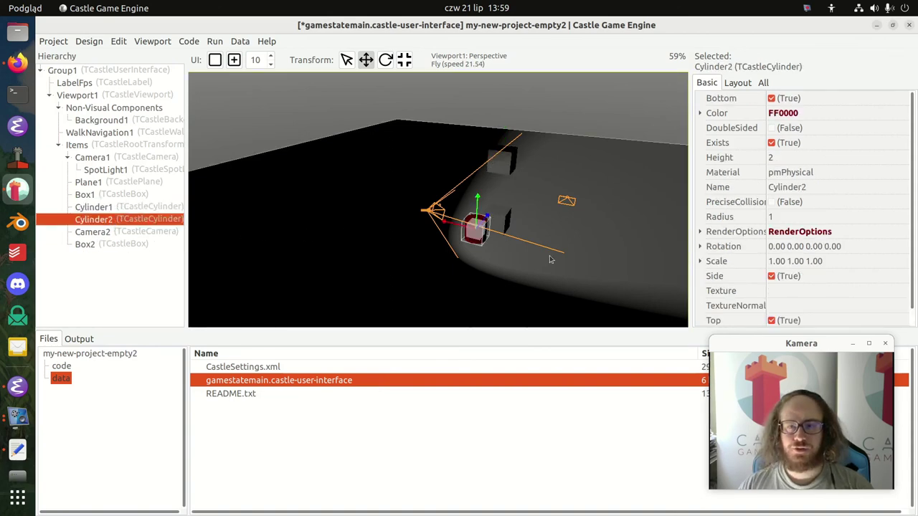
{"action": "right_click_drag", "start_coordinate": [512, 240], "coordinate": [512, 269]}
{"action": "key", "text": "f"}
{"action": "right_click_drag", "start_coordinate": [458, 186], "coordinate": [458, 143]}
{"action": "key", "text": "s"}
{"action": "key", "text": "w"}
{"action": "left_click_drag", "start_coordinate": [400, 167], "coordinate": [659, 198]}
{"action": "key", "text": "ctrl+d"}
{"action": "key", "text": "ctrl+d"}
{"action": "key", "text": "ctrl+d"}
{"action": "key", "text": "ctrl+d"}
{"action": "right_click_drag", "start_coordinate": [658, 198], "coordinate": [272, 179]}
{"action": "key", "text": "d"}
{"action": "key", "text": "s"}
Step: Move Cylinder2 along its Z axis, away from the other cylinders
{"action": "left_click", "coordinate": [408, 162]}
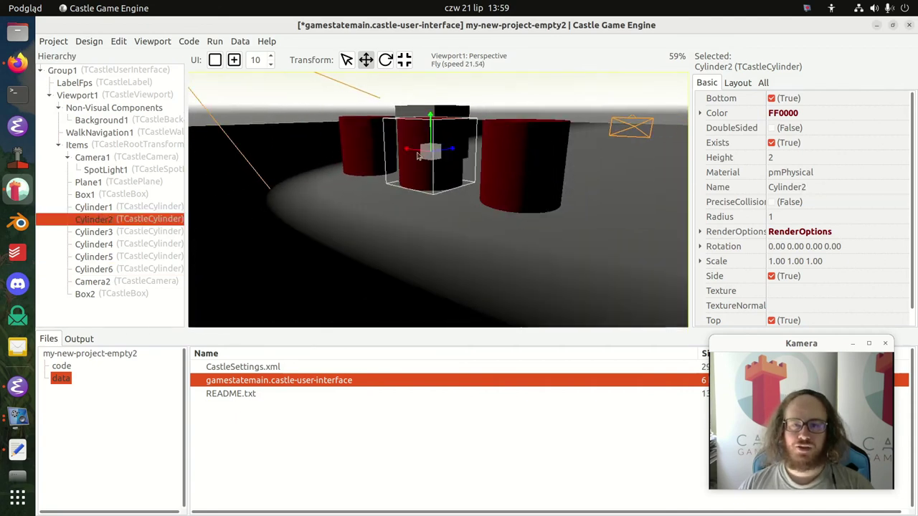
{"action": "left_click_drag", "start_coordinate": [447, 149], "coordinate": [299, 171]}
{"action": "right_click_drag", "start_coordinate": [436, 162], "coordinate": [437, 272]}
{"action": "key", "text": "e"}
{"action": "mouse_move", "coordinate": [437, 199]}
{"action": "right_mouse_down"}
{"action": "mouse_move", "coordinate": [542, 200]}
{"action": "mouse_move", "coordinate": [444, 200]}
{"action": "right_mouse_up"}
{"action": "key", "text": "w"}
{"action": "right_click_drag", "start_coordinate": [283, 136], "coordinate": [141, 68]}
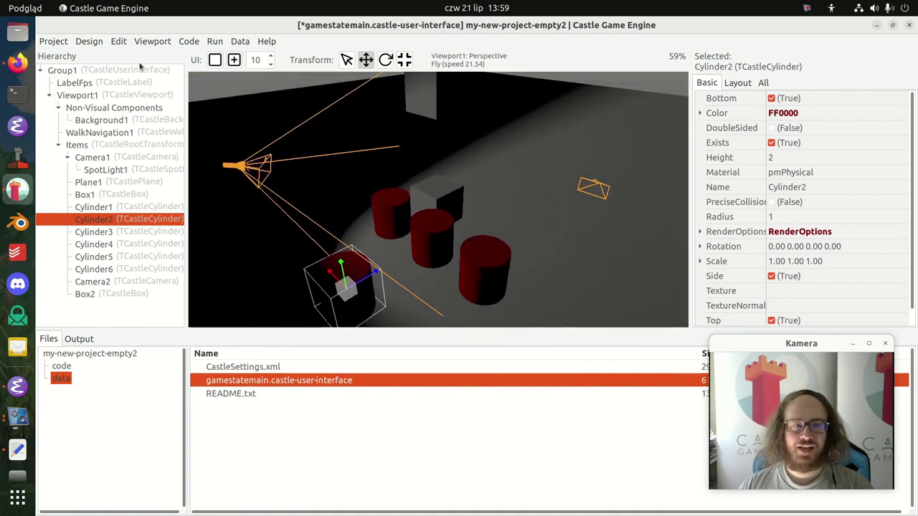
Step: Check which last operation on Cylinder2 is offered for undoing
{"action": "left_click", "coordinate": [91, 42]}
{"action": "mouse_move", "coordinate": [119, 41]}
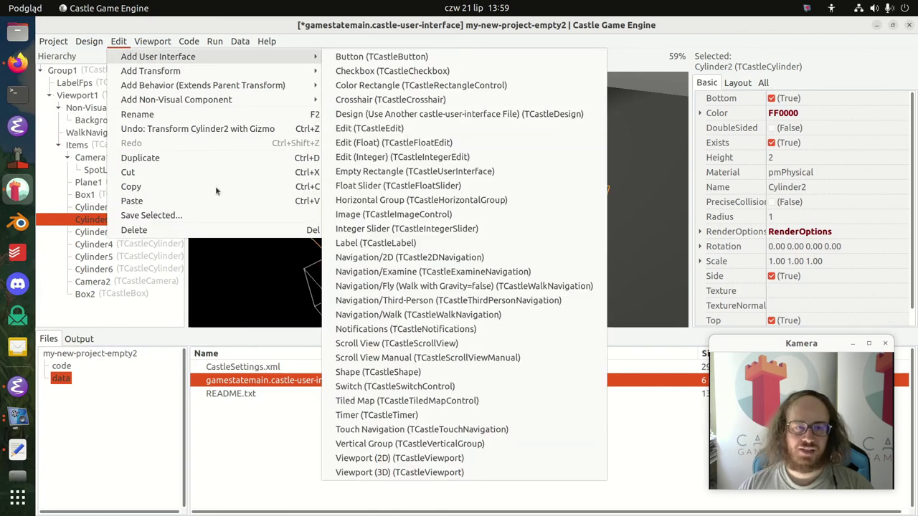
{"action": "left_click", "coordinate": [490, 255]}
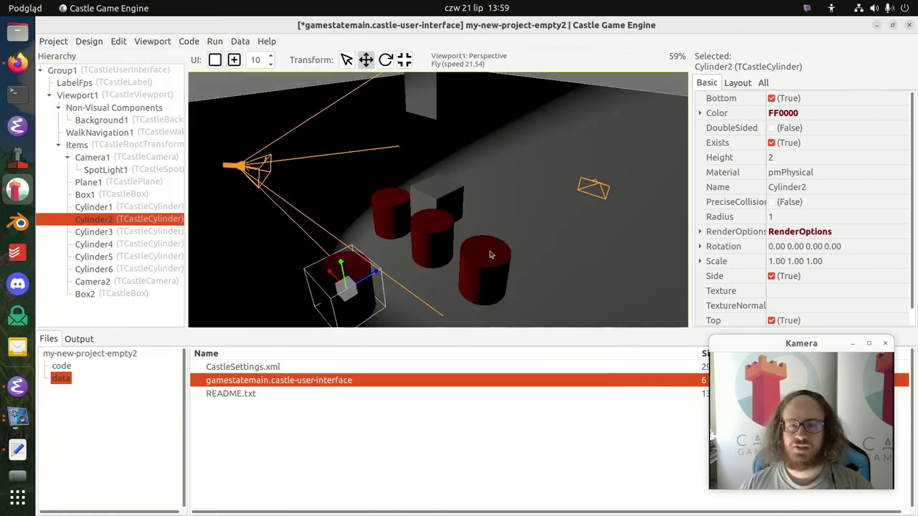
Step: Delete Cylinder3, Cylinder4, Box1 and Cylinder5 from the scene
{"action": "left_click", "coordinate": [390, 214]}
{"action": "left_click", "coordinate": [434, 233]}
{"action": "key", "text": "Delete"}
{"action": "left_click", "coordinate": [435, 233]}
{"action": "key", "text": "Delete"}
{"action": "left_click", "coordinate": [436, 233]}
{"action": "left_click", "coordinate": [445, 203]}
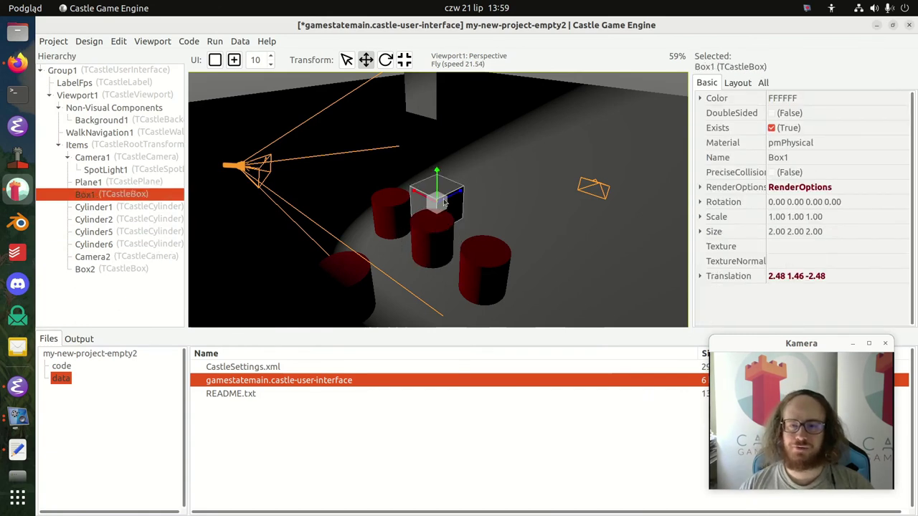
{"action": "key", "text": "Delete"}
{"action": "left_click", "coordinate": [435, 233]}
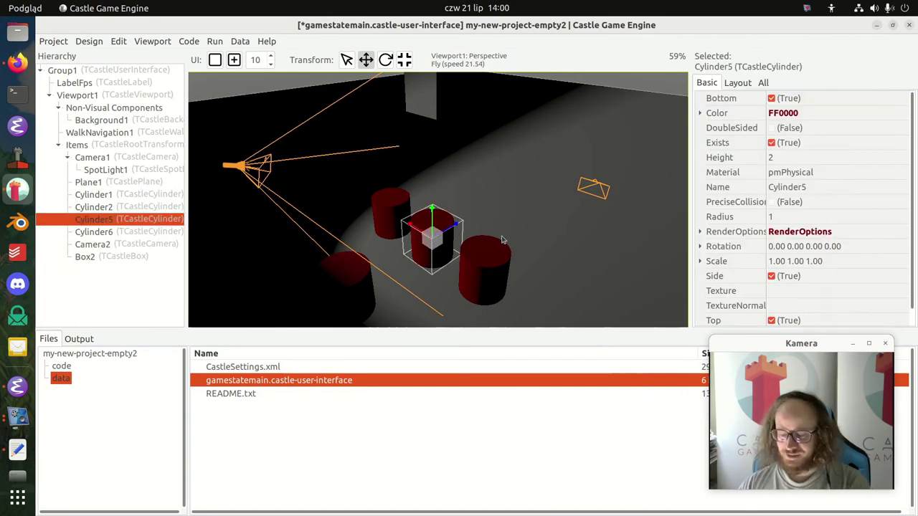
{"action": "key", "text": "Delete"}
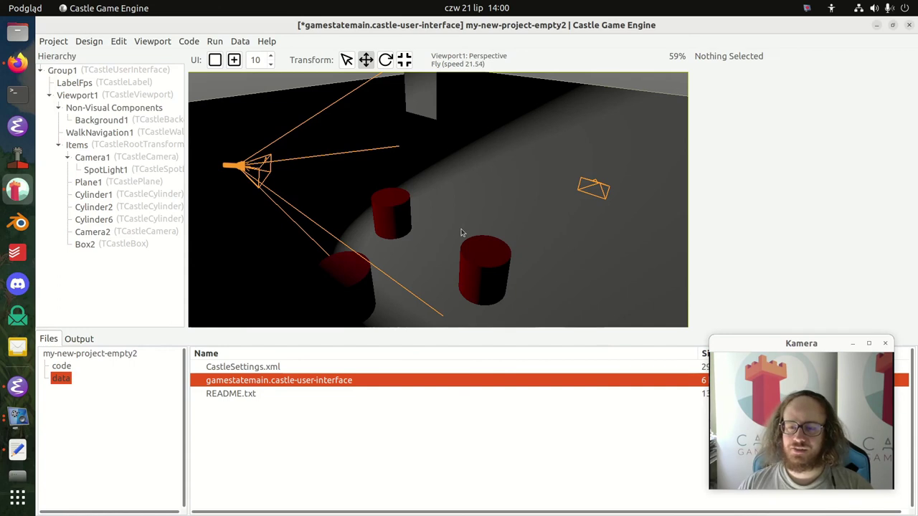
Step: Undo the deletions of Cylinder5, Box1, Cylinder4 and Cylinder3, and check the available undo and redo operations
{"action": "left_click", "coordinate": [118, 41]}
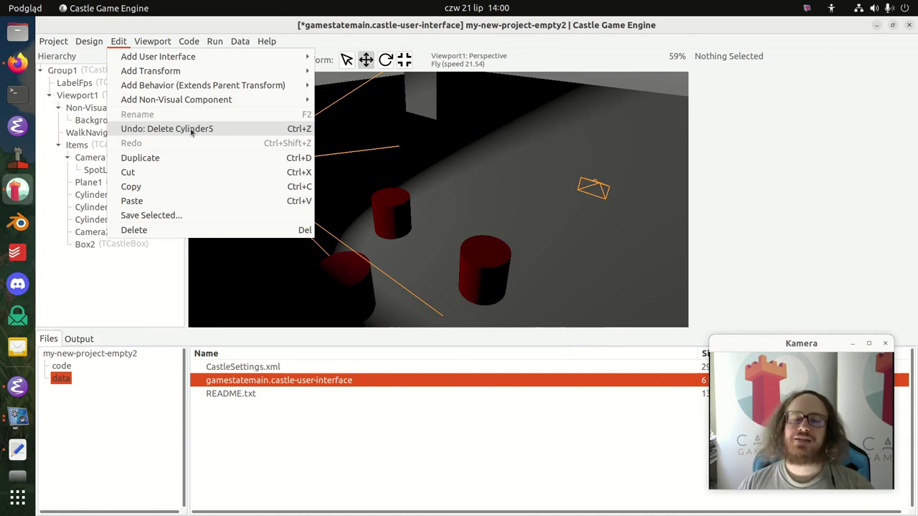
{"action": "left_click", "coordinate": [484, 163]}
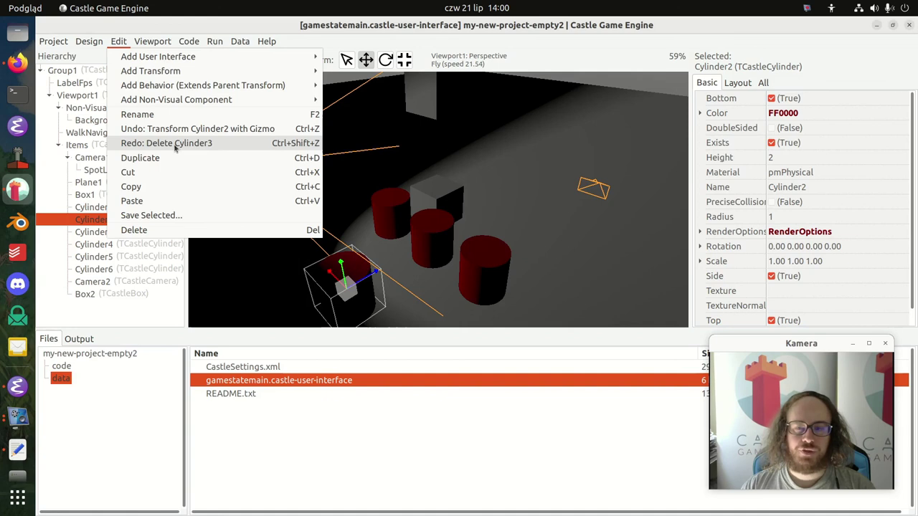
{"action": "left_click", "coordinate": [475, 174]}
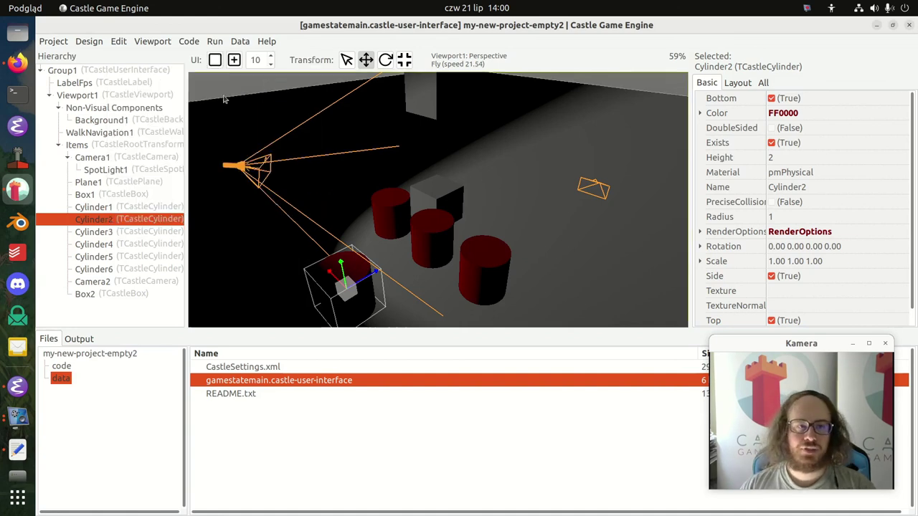
Step: Switch to Firefox, view the castle-engine.io home page, and open and close the engine's Patreon page
{"action": "left_click", "coordinate": [17, 63]}
{"action": "left_click", "coordinate": [321, 55]}
{"action": "left_click", "coordinate": [550, 138]}
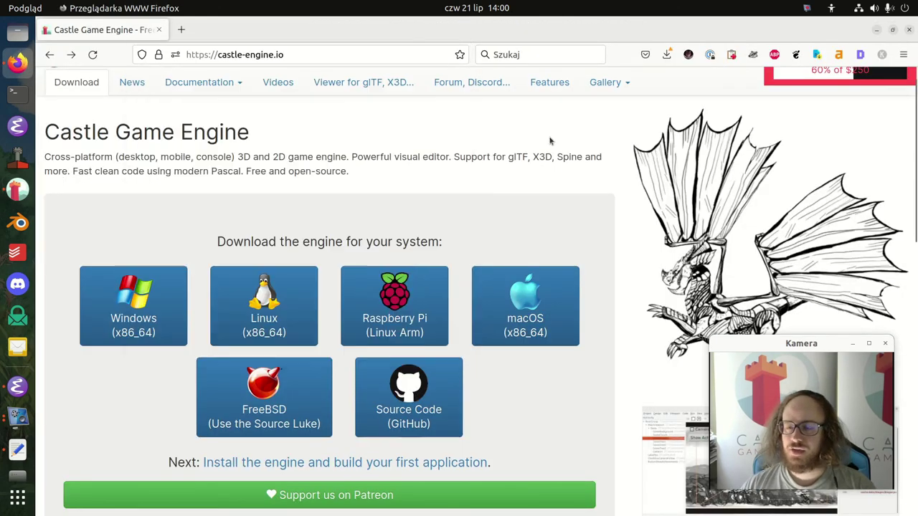
{"action": "scroll", "coordinate": [550, 140], "scroll_direction": "up", "scroll_amount": 1}
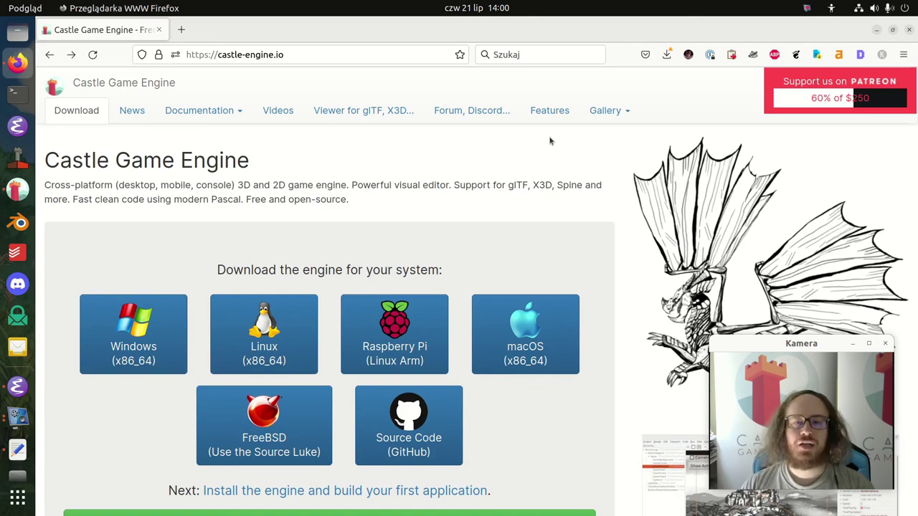
{"action": "left_click", "coordinate": [831, 93]}
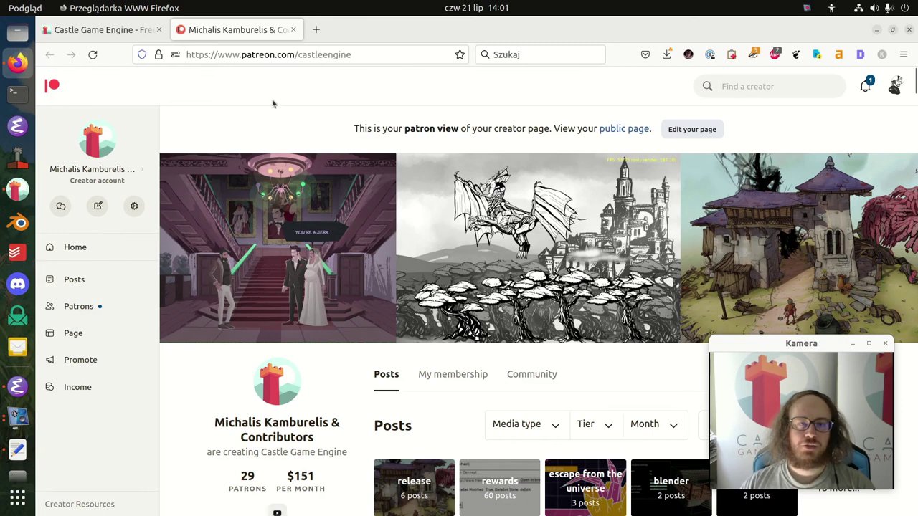
{"action": "key", "text": "ctrl+w"}
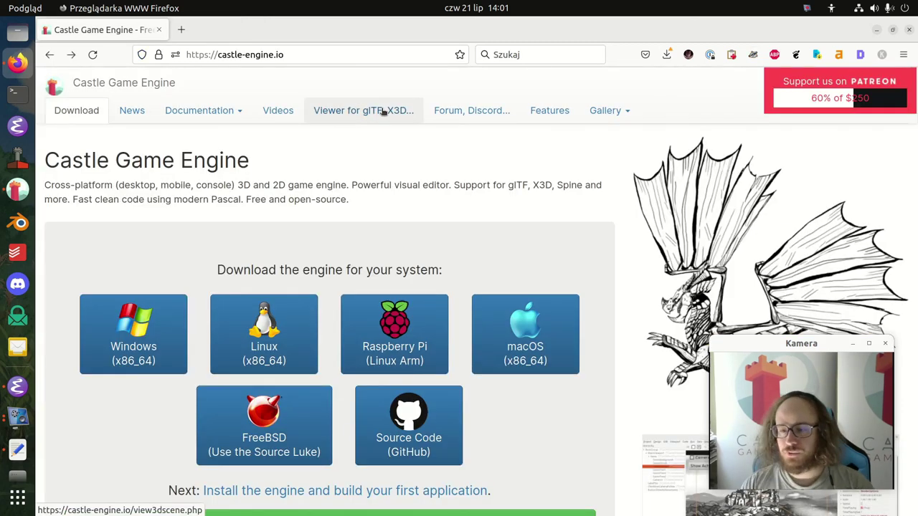